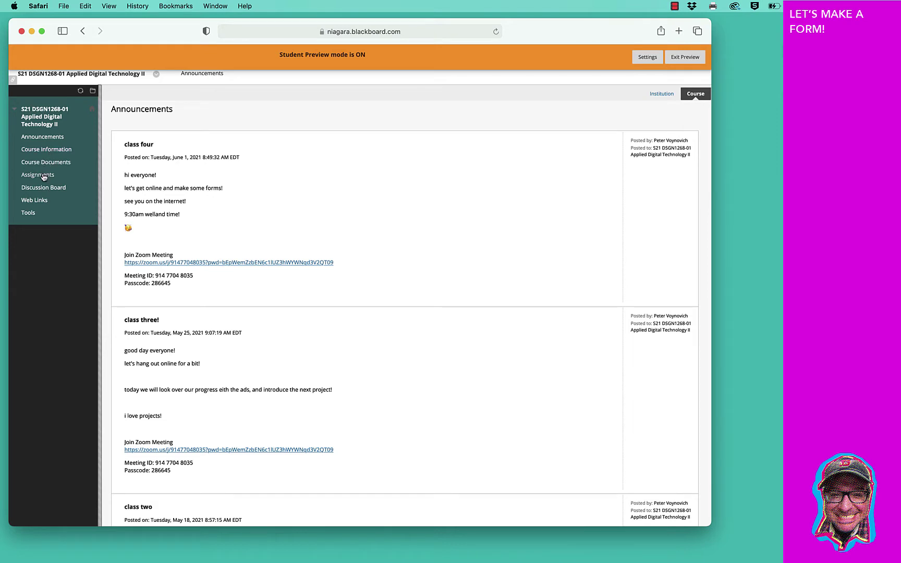
Open the 002a_form! assignment and its instruction sheet ass002_dsgn1268_FORM.pdf.
click(44, 177)
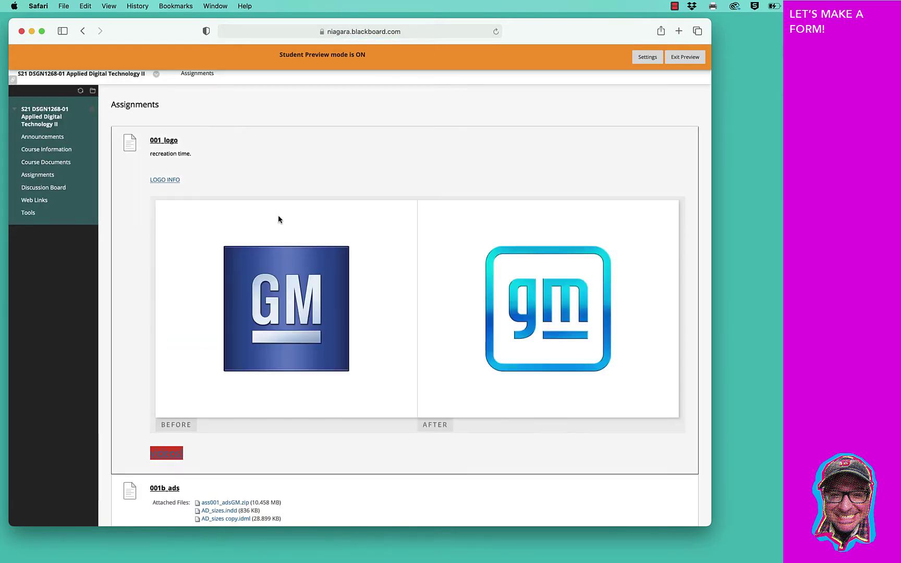
scroll(277, 215, down, 5)
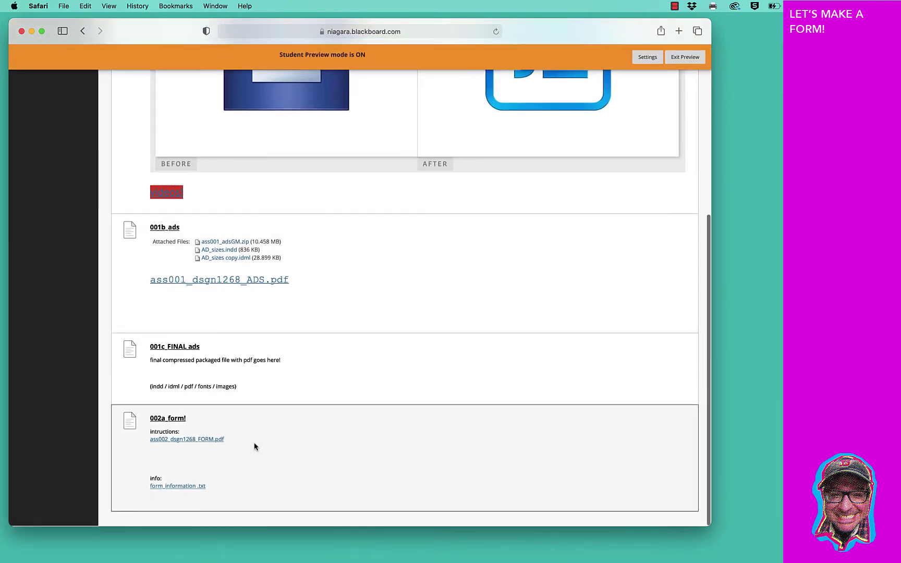
click(176, 421)
scroll(460, 274, down, 2)
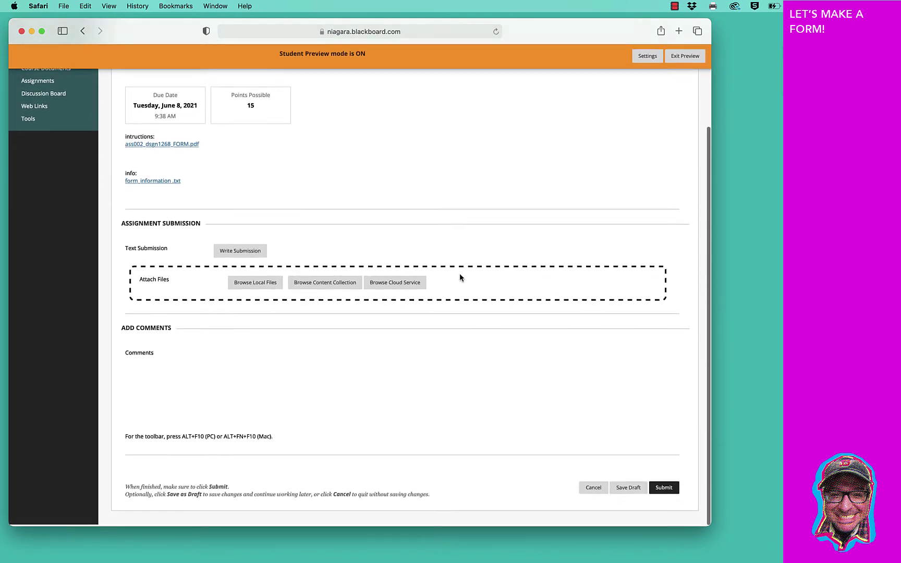
scroll(289, 214, up, 1)
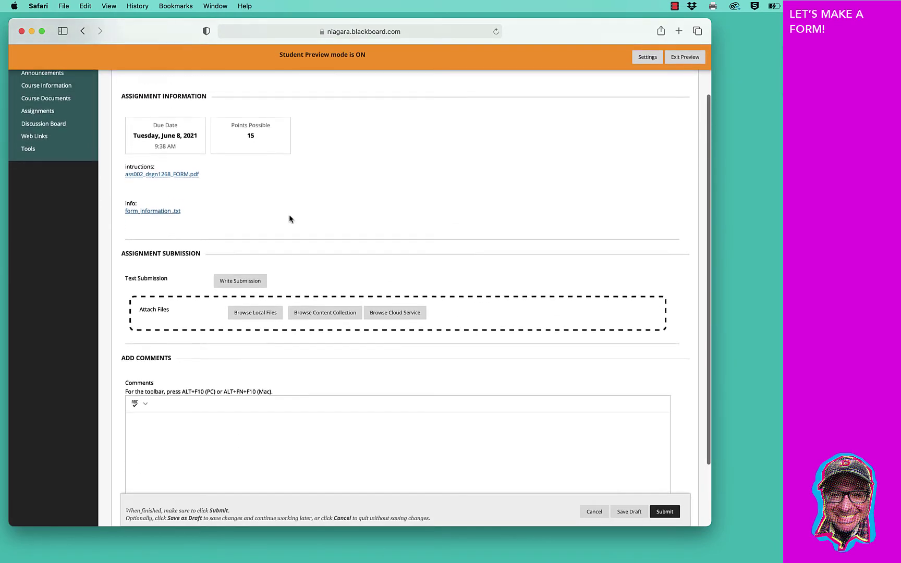
click(147, 174)
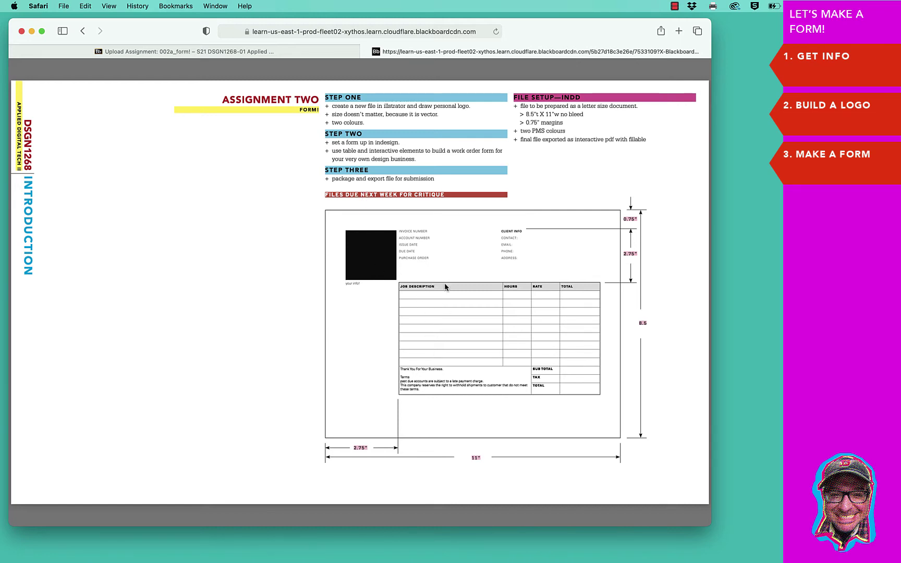
Open the assignment's form_information .txt file and review its text against the layout in the instruction sheet.
click(172, 54)
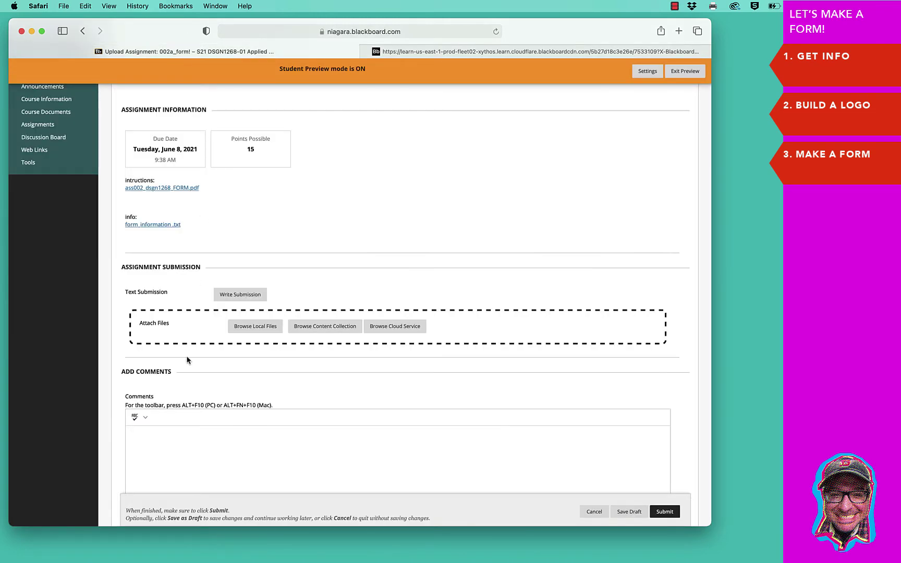
click(167, 226)
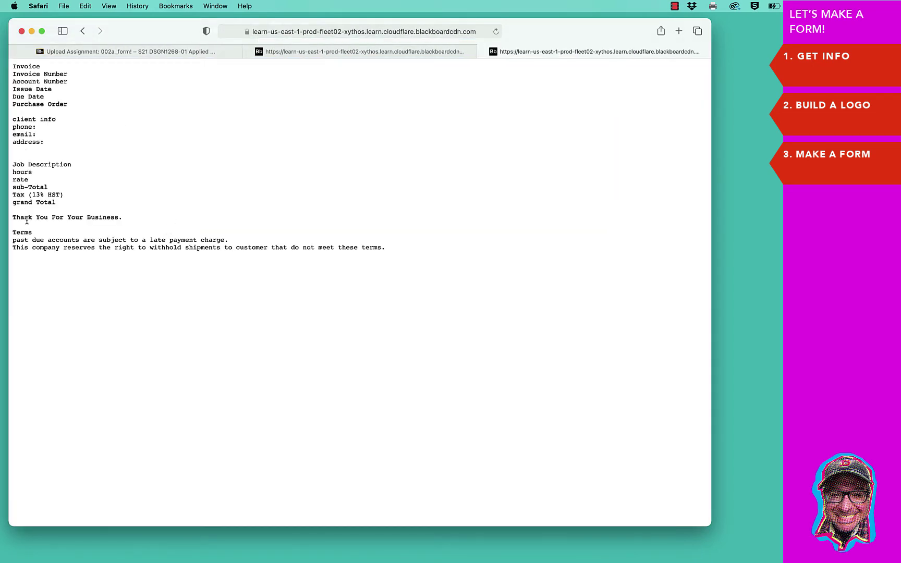
click(342, 50)
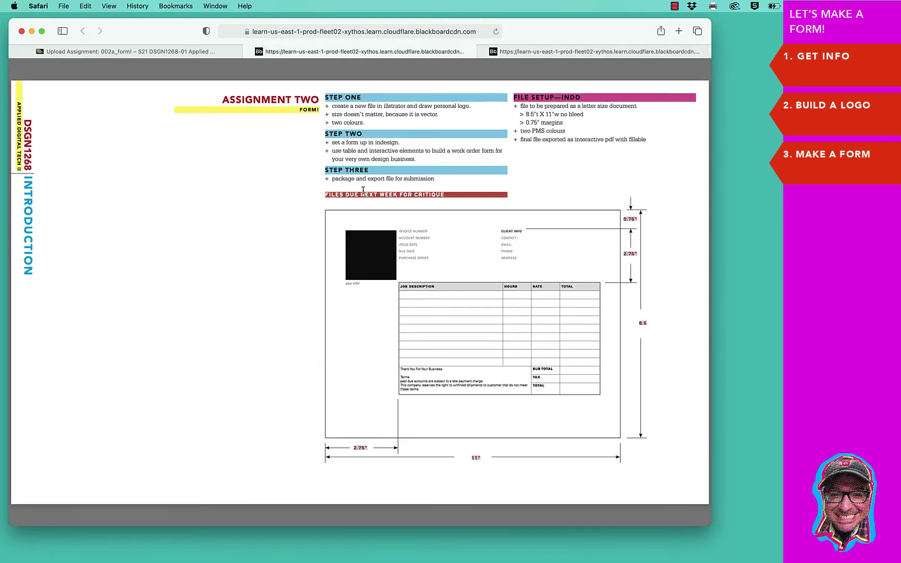
click(531, 52)
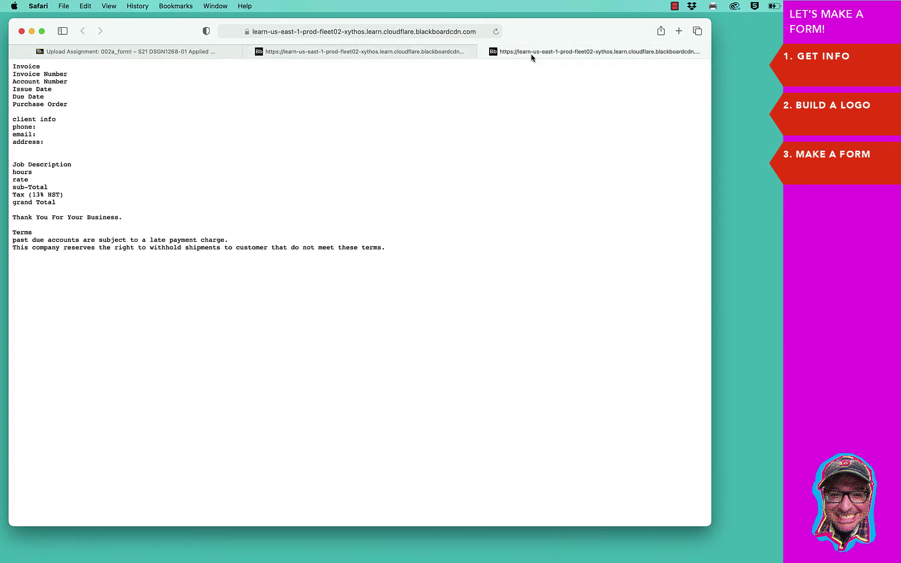
click(370, 52)
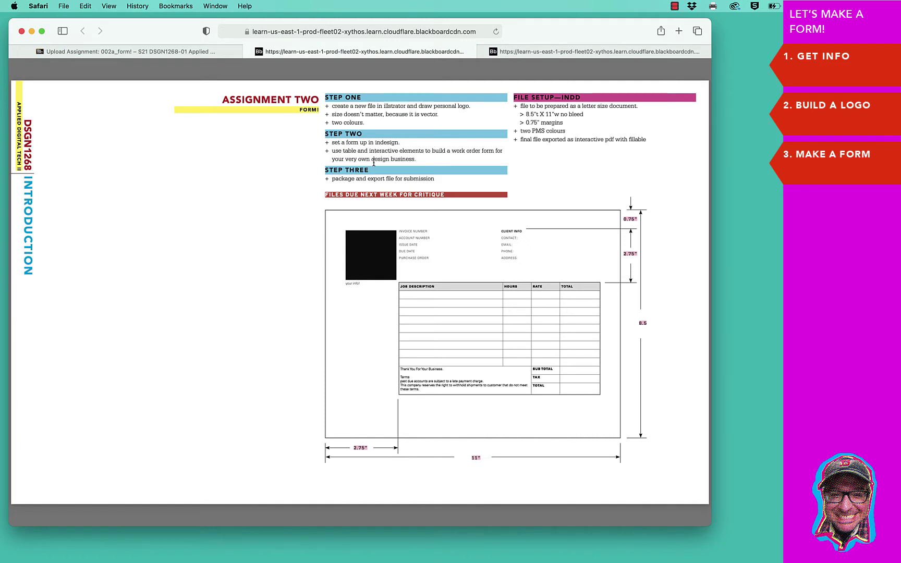
Switch to Illustrator and create a new portrait Letter print document, 612 x 792 pt, in CMYK.
click(499, 550)
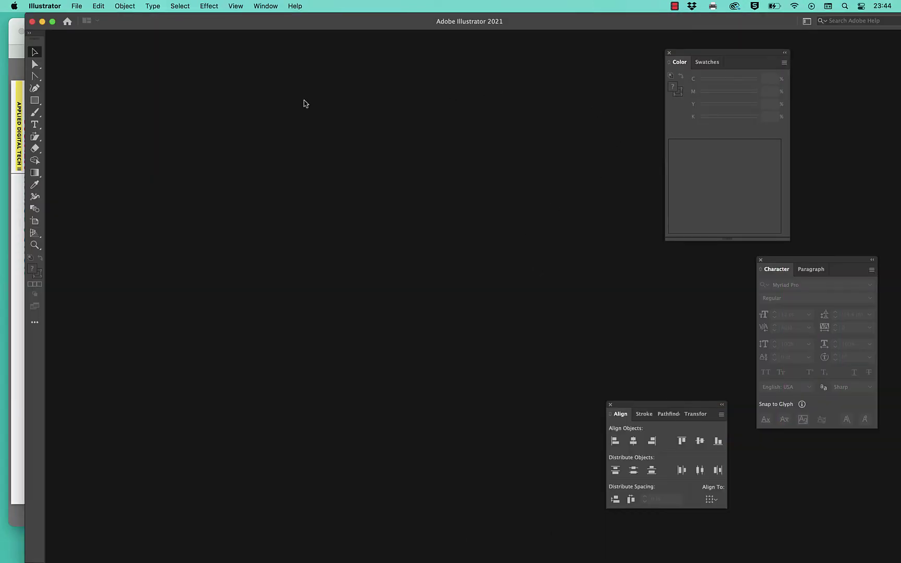
key(super+n)
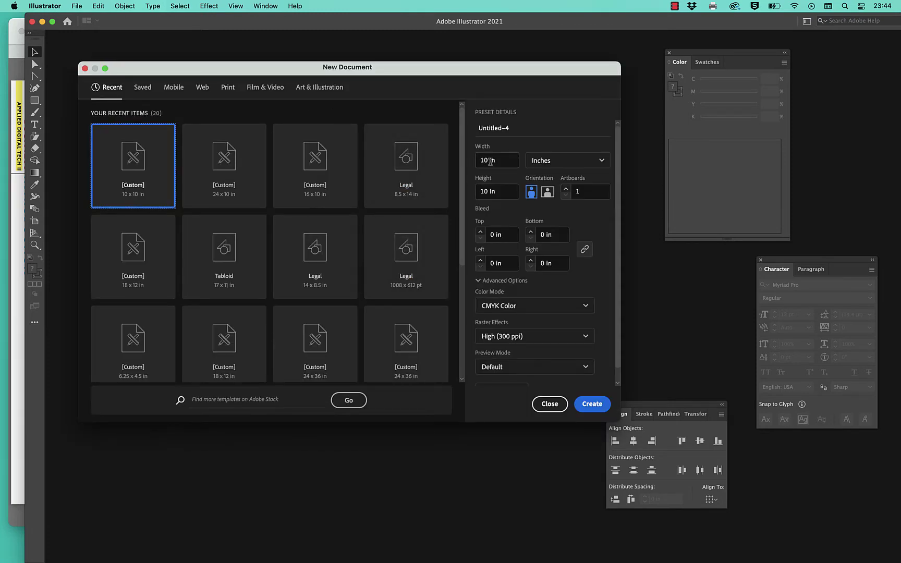
click(227, 89)
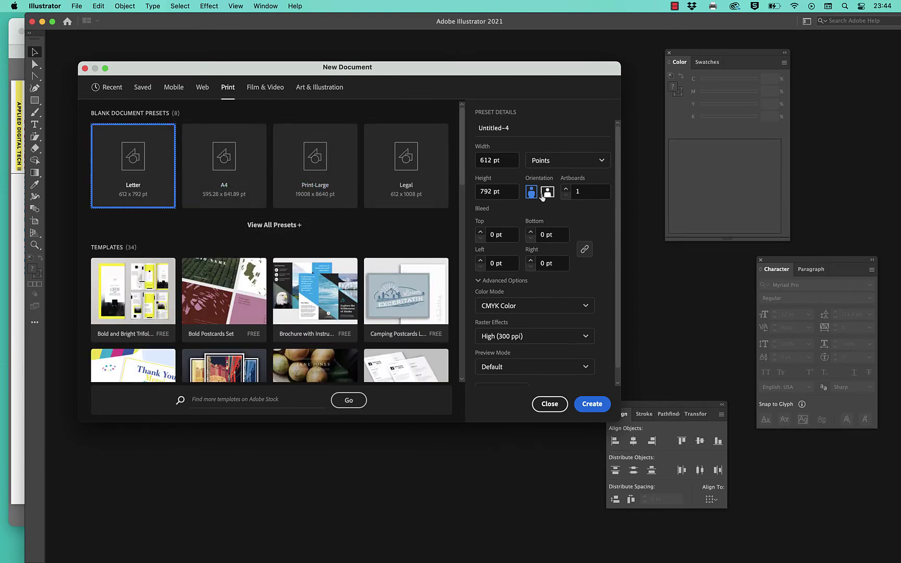
click(592, 404)
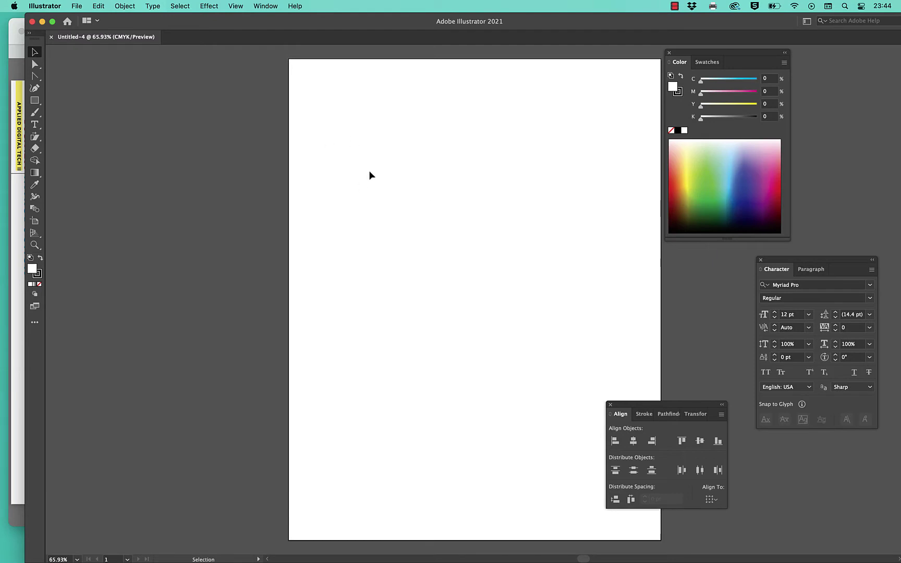
Draw a white-filled circle with a black outline on the upper part of the artboard as the logo's face.
key(l)
mouse_move(287, 561)
drag(386, 167, 352, 134)
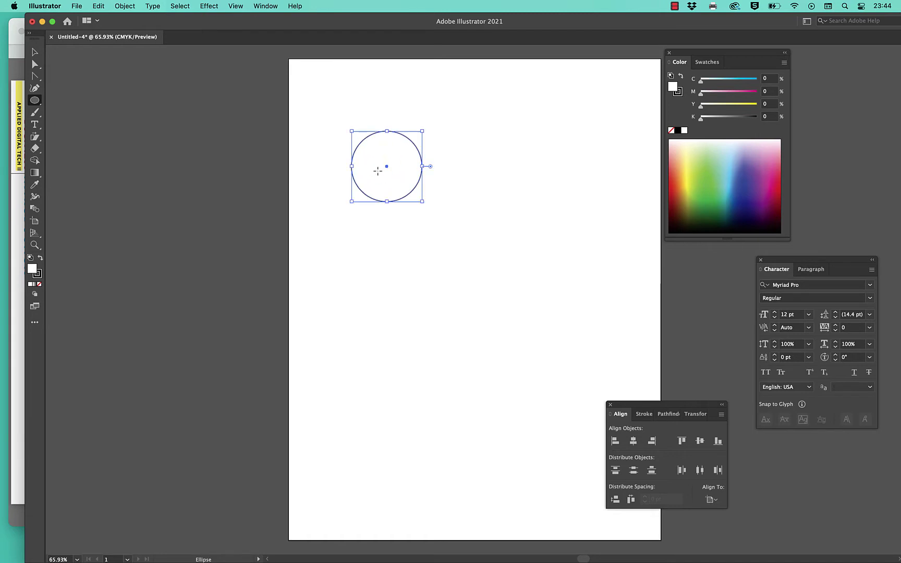
key(v)
key(super+equal)
key(super+equal)
scroll(377, 170, right, 3)
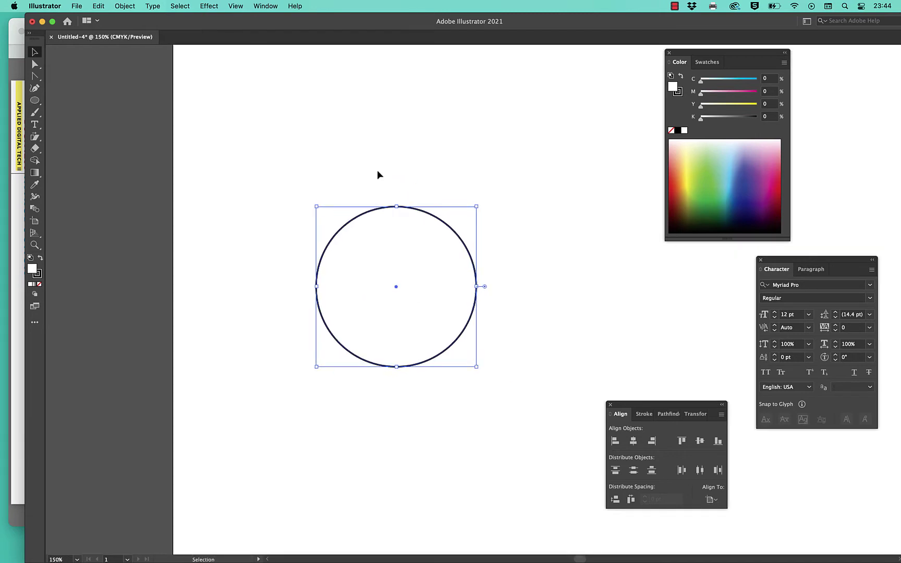
Flatten the circle by moving its lower and upper anchor points inward, and shorten both handles of the lower anchor.
key(a)
mouse_move(397, 367)
mouse_down()
mouse_move(397, 374)
mouse_move(397, 357)
mouse_up()
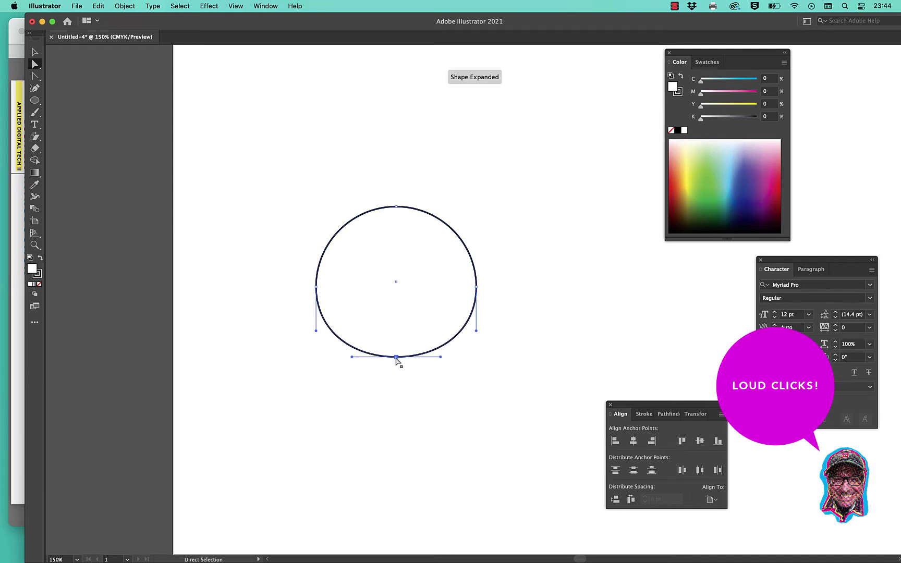
drag(396, 207, 397, 215)
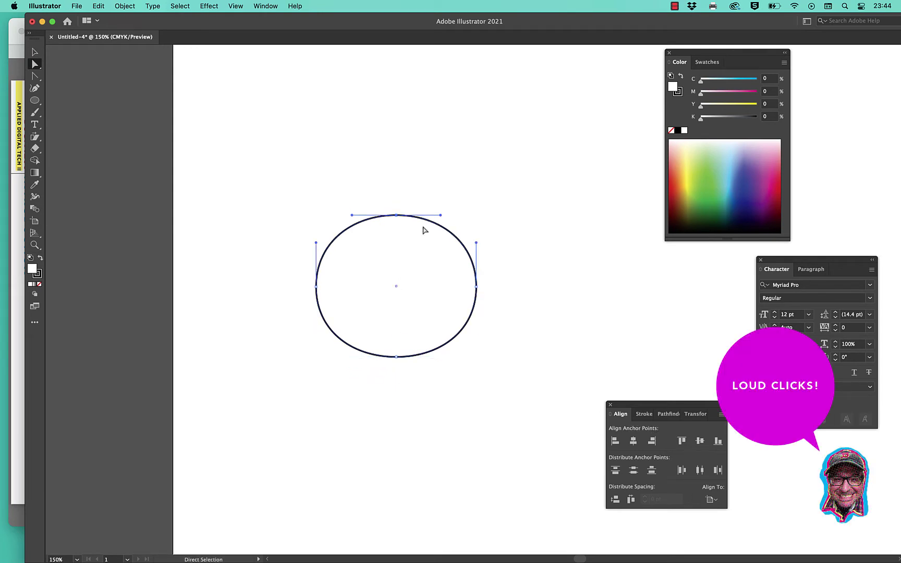
click(316, 286)
drag(353, 357, 362, 359)
click(397, 357)
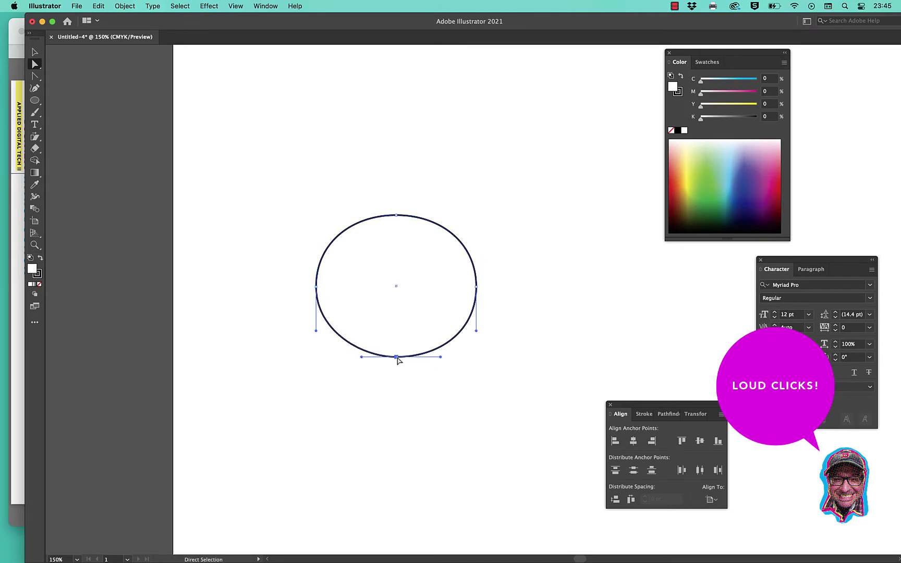
drag(441, 358, 434, 358)
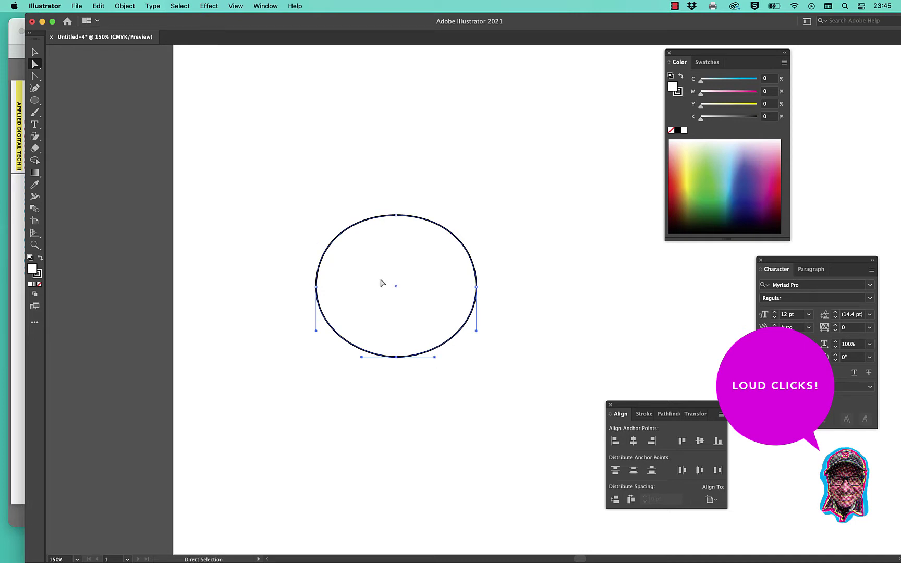
Draw a rounded rectangle over the left edge of the face as a glasses lens and set its stroke weight to 4 pt.
key(m)
mouse_move(305, 266)
mouse_down()
mouse_move(356, 315)
mouse_move(371, 307)
mouse_move(359, 304)
mouse_up()
key(a)
key(v)
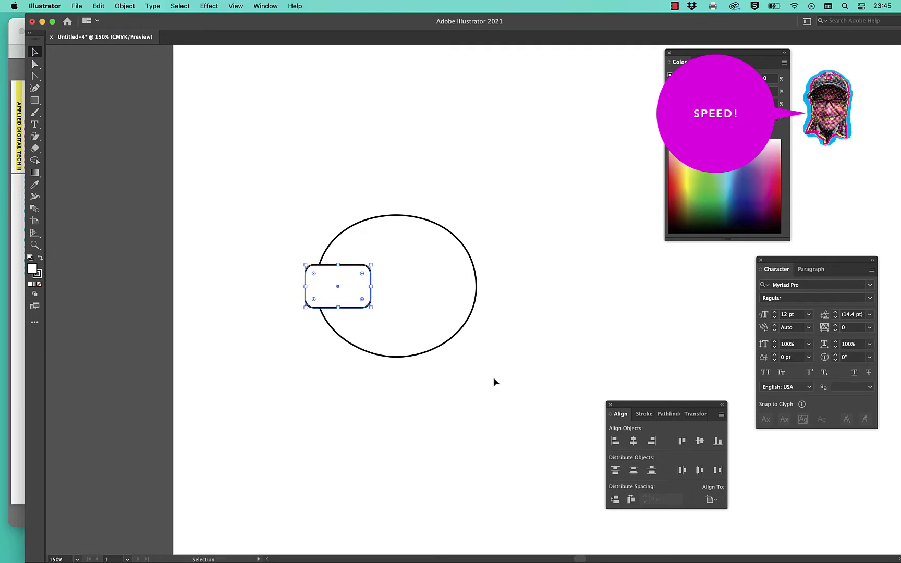
click(644, 413)
click(646, 427)
click(646, 426)
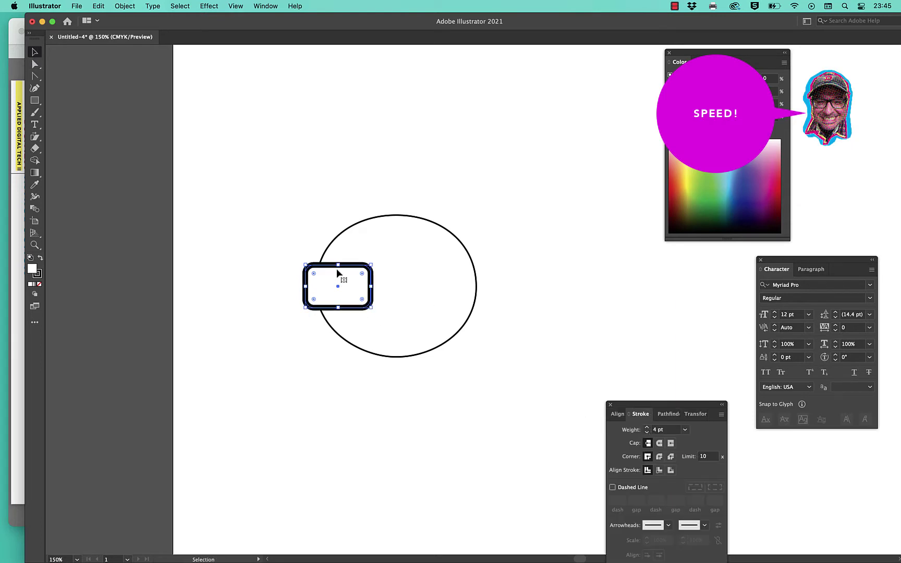
Draw a small solid black circle without a stroke inside the lens, slightly right of centre, as the pupil.
key(l)
click(344, 289)
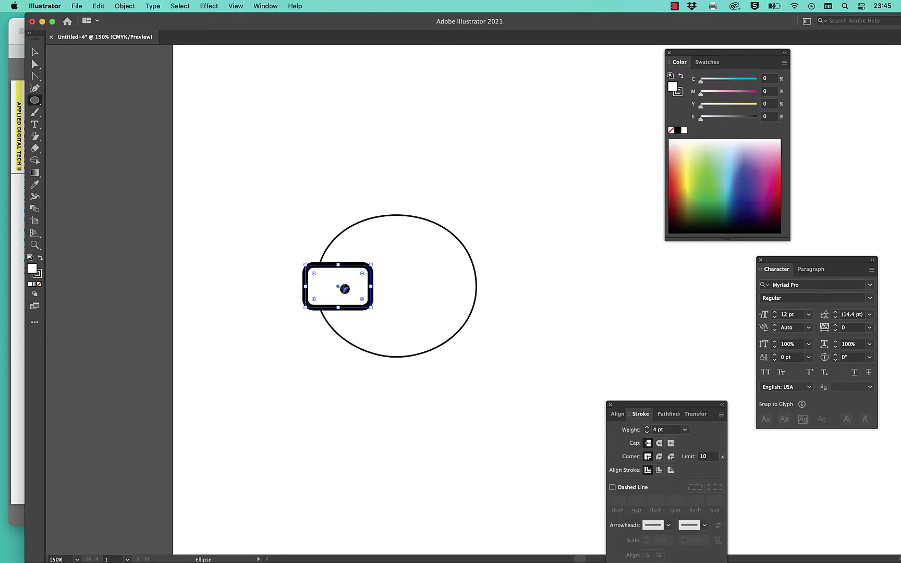
drag(344, 288, 354, 288)
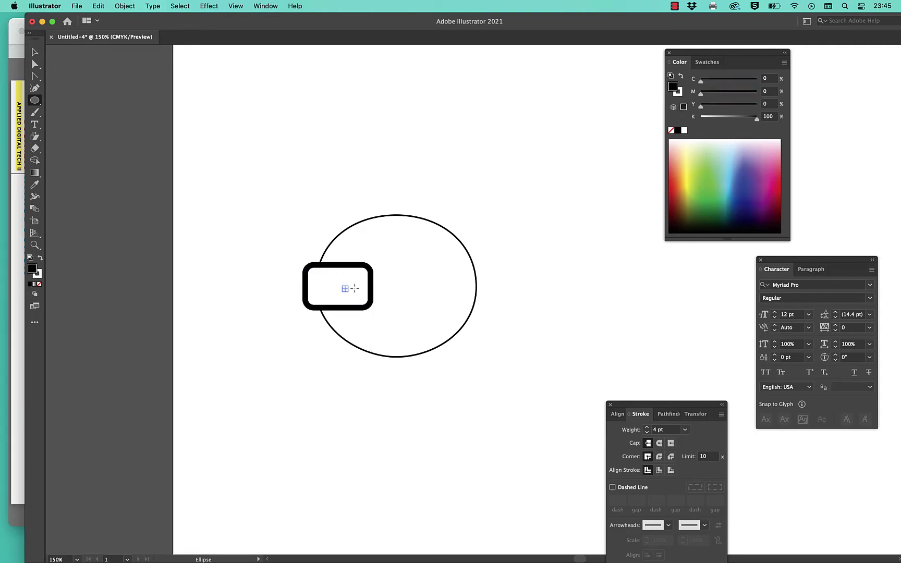
key(v)
key(super+equal)
key(super+equal)
key(super+equal)
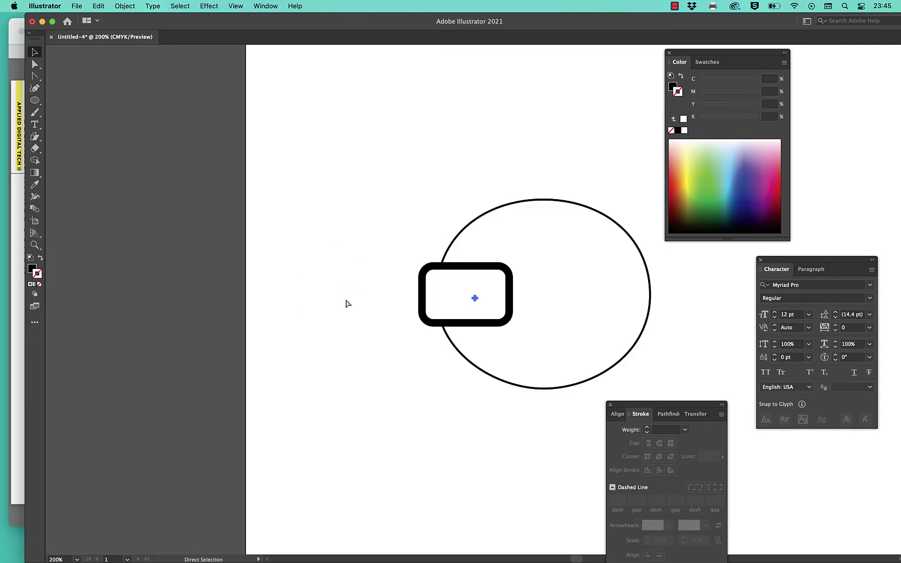
click(477, 300)
scroll(249, 352, right, 5)
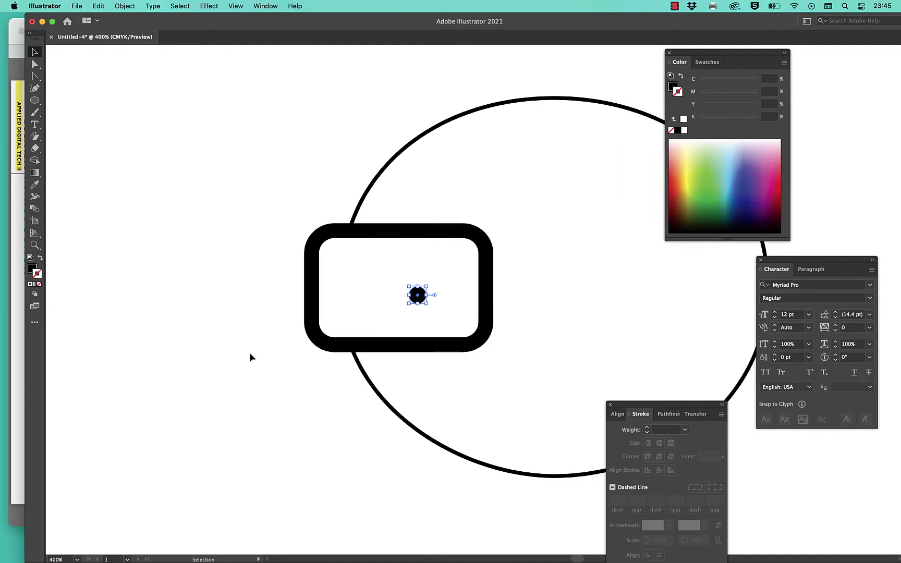
Set the face outline's stroke weight to 4 pt.
click(267, 384)
click(646, 427)
click(646, 428)
click(646, 431)
click(647, 431)
click(647, 431)
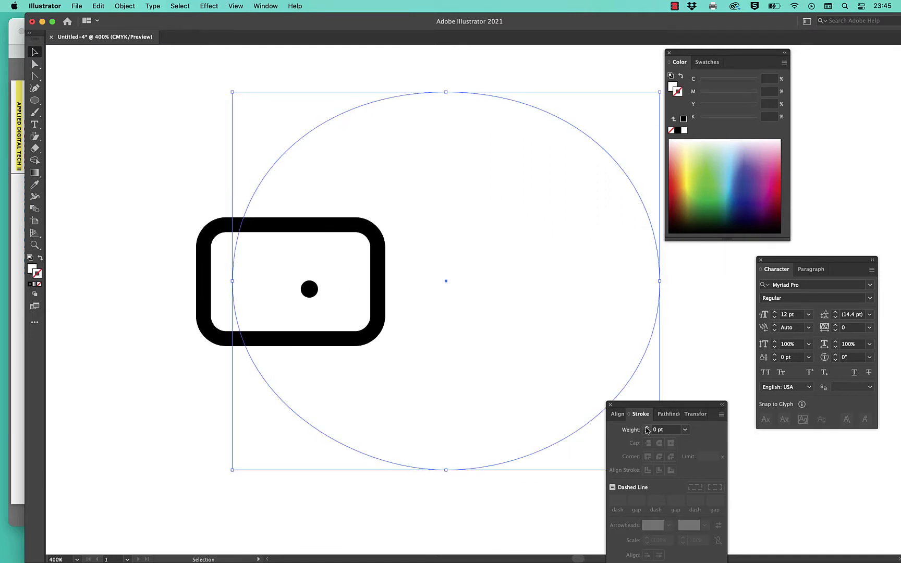
click(646, 427)
click(646, 428)
click(646, 427)
Duplicate the lens and pupil straight across to the right side of the face and mirror the copied pair horizontally.
drag(158, 200, 396, 354)
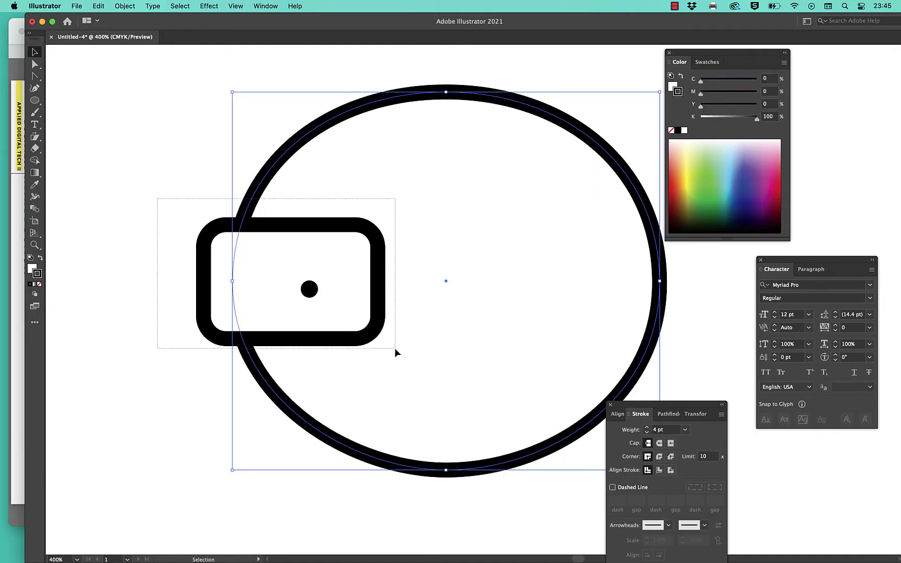
drag(267, 313, 500, 313)
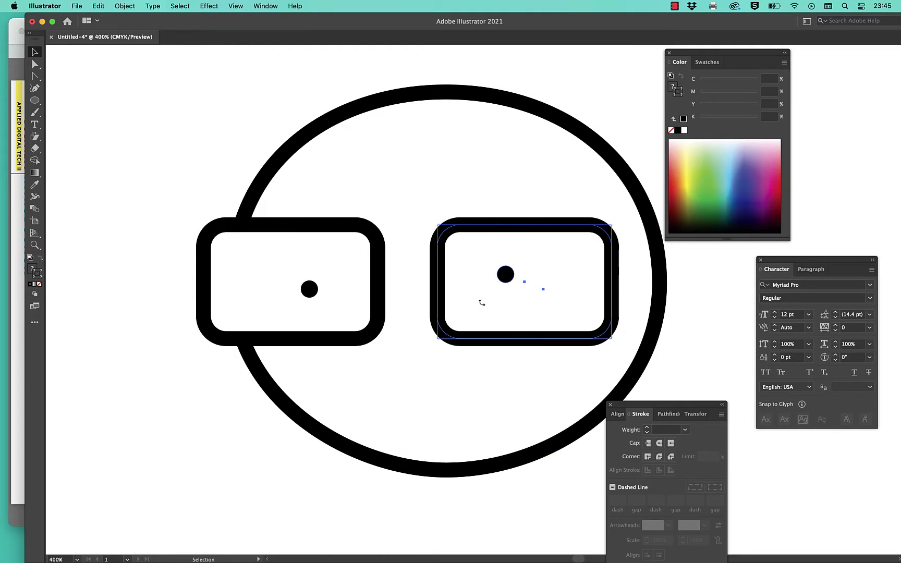
drag(543, 289, 505, 289)
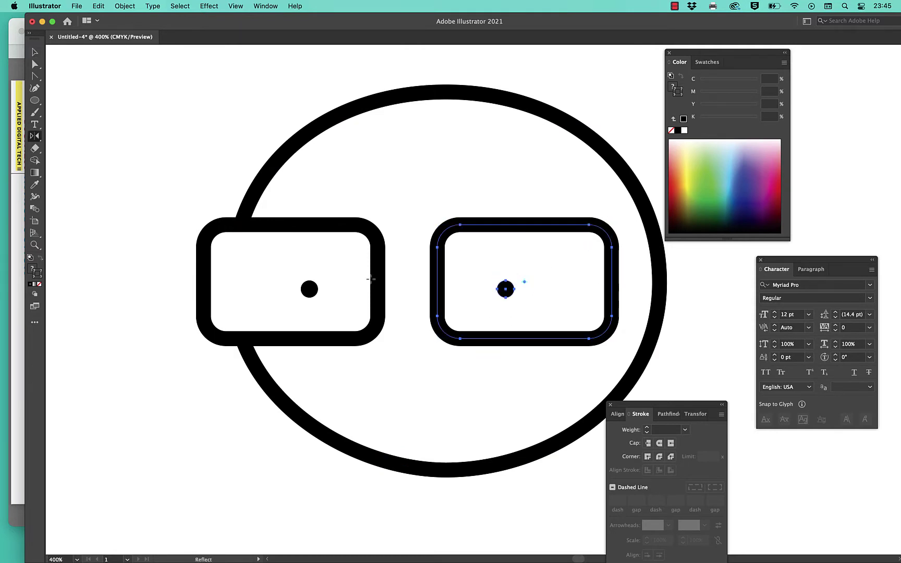
Enlarge both lenses and pupils together about their centre so the lenses extend past both sides of the face.
shift+click(377, 300)
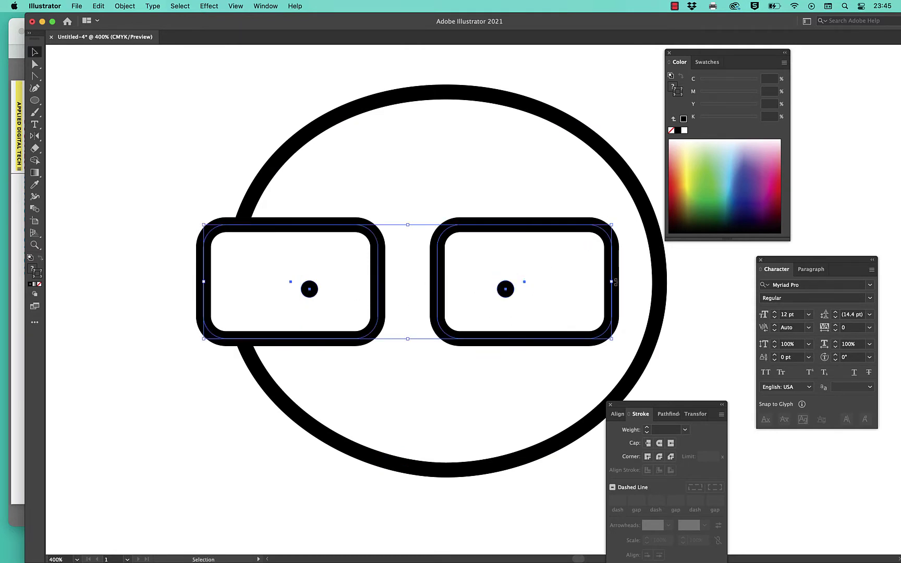
drag(613, 281, 686, 288)
scroll(679, 296, right, 3)
click(680, 296)
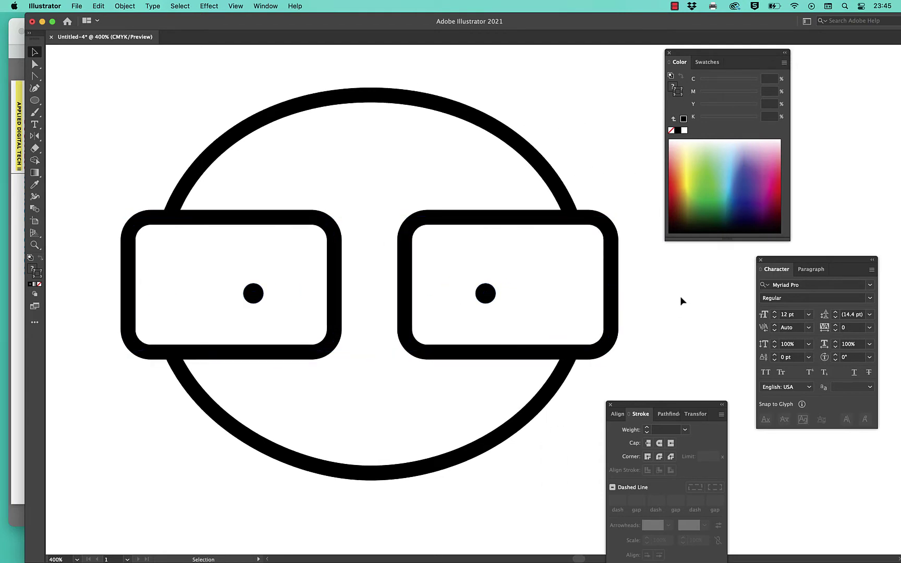
Draw a small rectangle at the right lens's upper outer corner and align its upper edge with the lens.
key(m)
drag(582, 220, 637, 251)
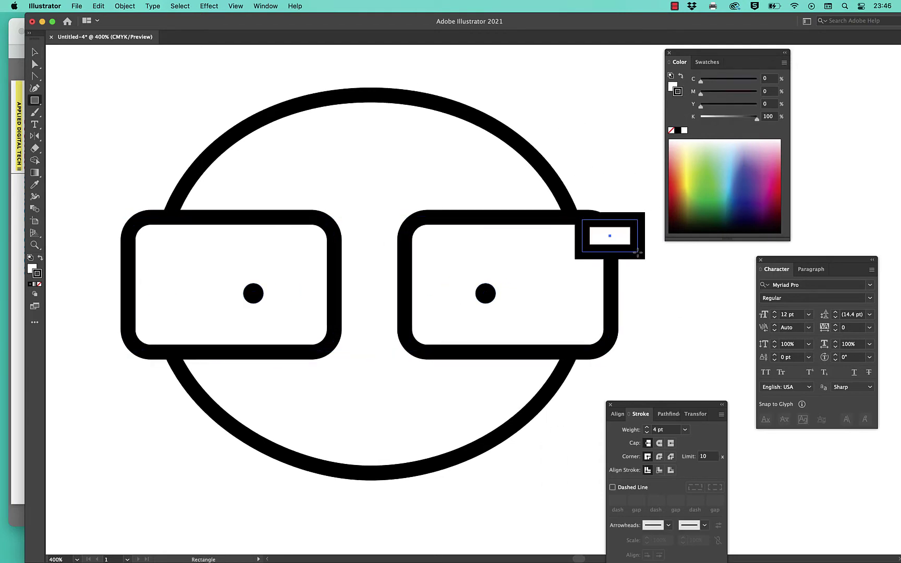
key(b)
key(v)
click(594, 243)
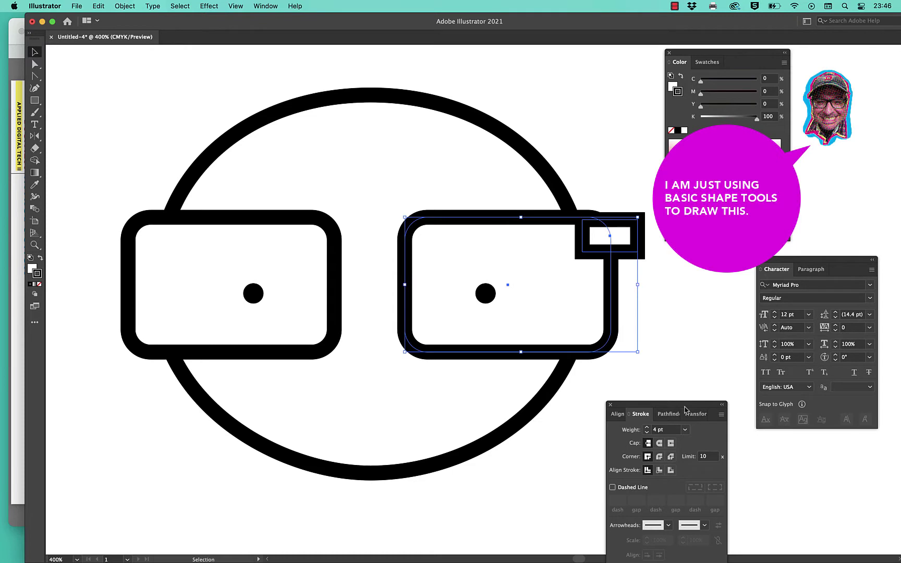
click(617, 414)
Copy the small corner rectangle straight across to the left lens's upper outer corner and unite it with that lens.
drag(635, 252, 158, 252)
shift+click(180, 225)
click(667, 414)
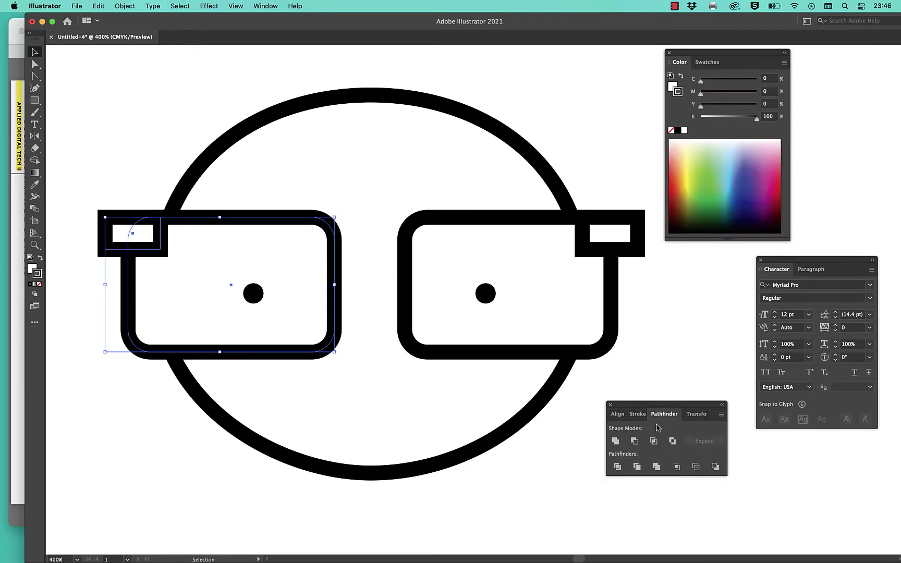
click(616, 442)
Unite the right lens with the small rectangle at its upper outer corner.
click(608, 254)
shift+click(614, 288)
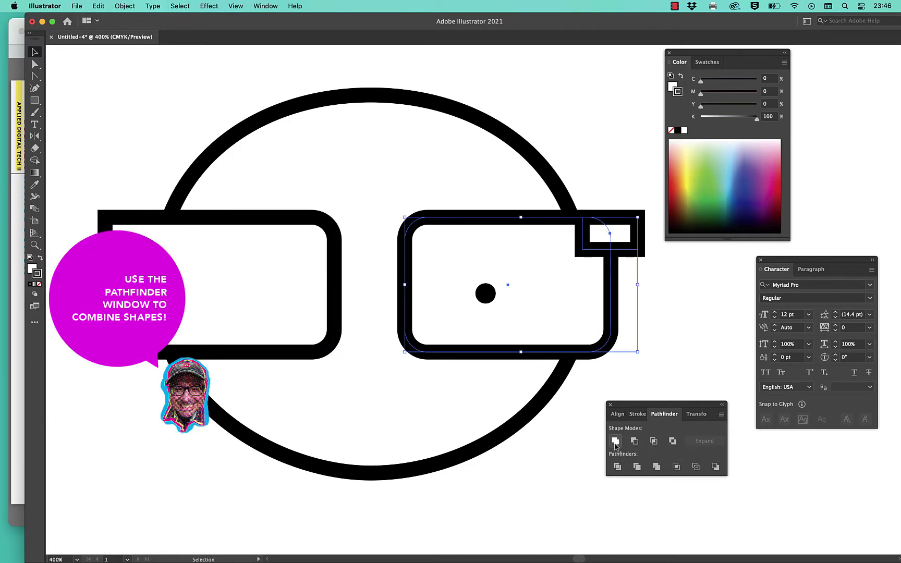
click(616, 442)
click(687, 334)
Draw a narrow rectangular bridge between the two lenses and unite it with both lenses into one glasses frame.
key(m)
mouse_move(319, 252)
mouse_down()
mouse_move(401, 265)
mouse_move(417, 276)
mouse_up()
key(v)
shift+click(458, 308)
shift+click(224, 292)
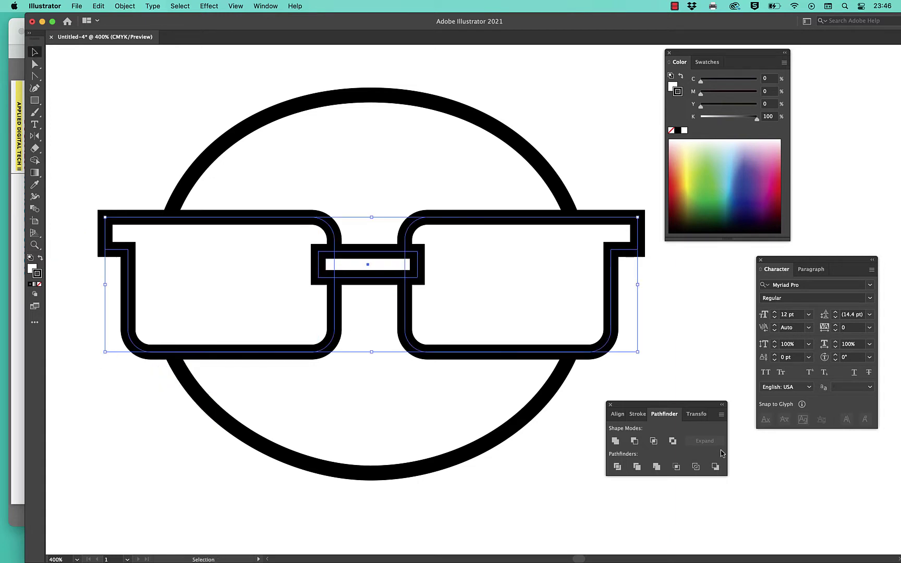
click(615, 441)
Narrow the face outline horizontally to a near circle, and narrow the glasses frame to match it.
shift+click(556, 197)
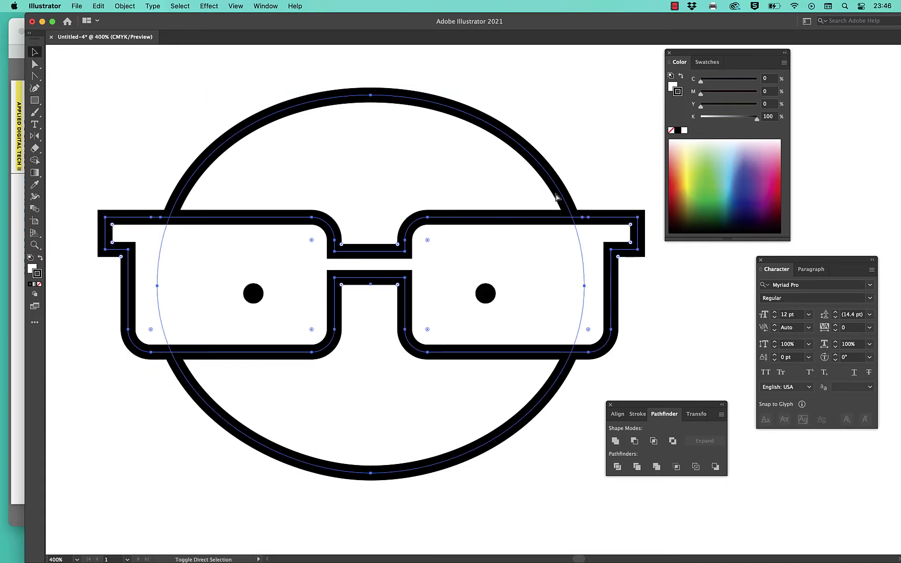
click(688, 290)
key(super+minus)
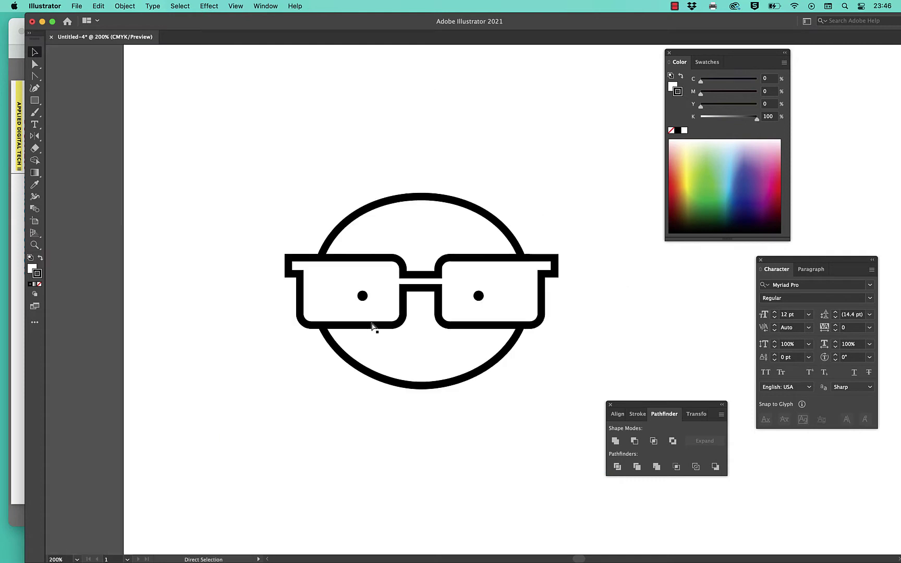
click(430, 388)
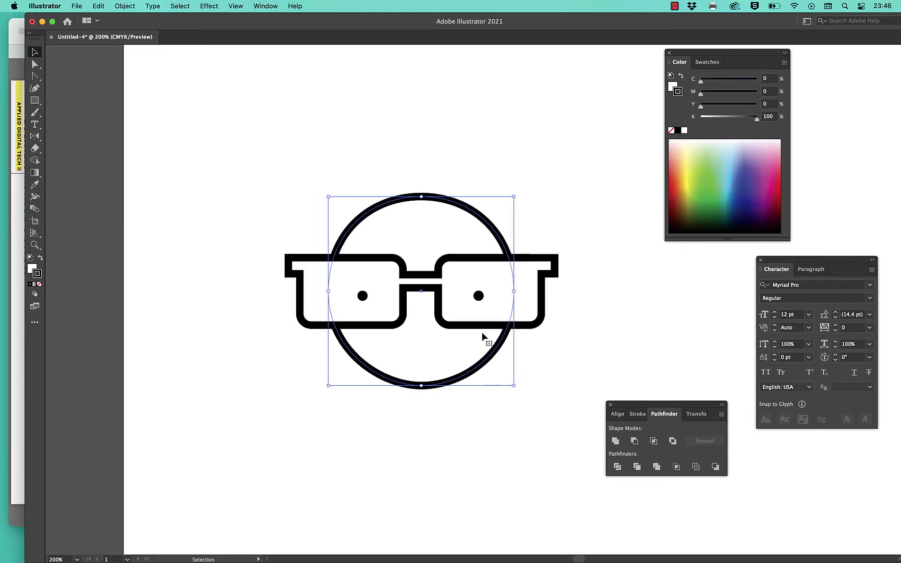
click(542, 300)
drag(557, 290, 542, 293)
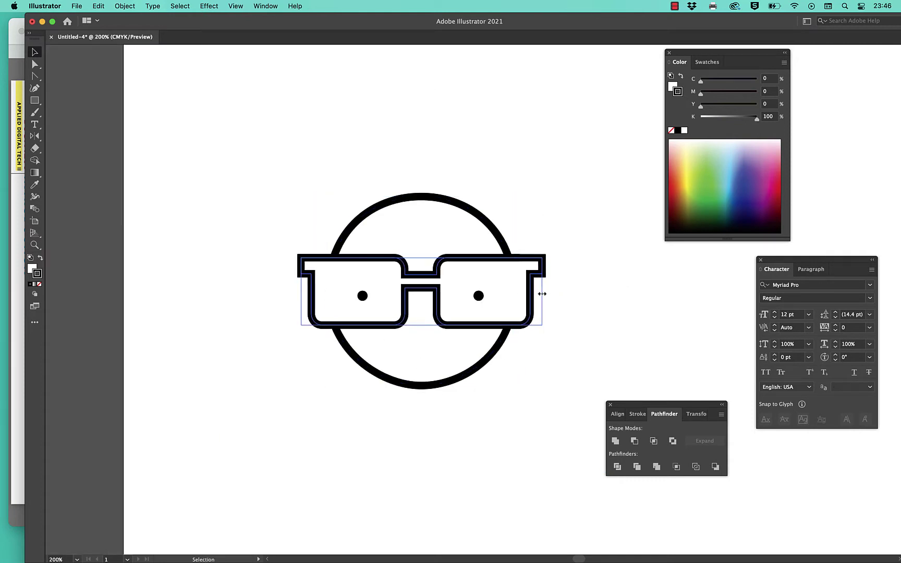
click(568, 298)
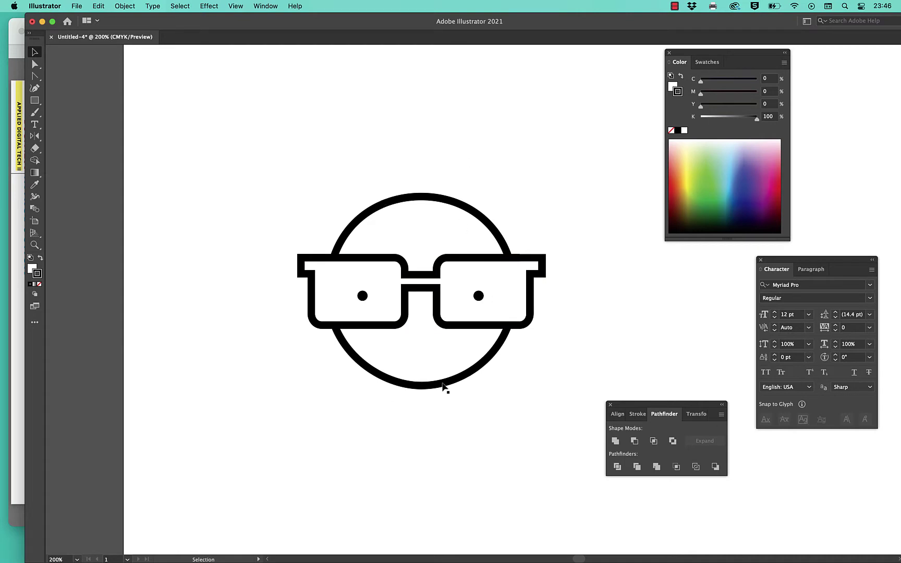
Draw a short line for the mouth below the glasses and bend it into a slight smile.
key(backslash)
drag(388, 352, 475, 350)
key(shift+c)
key(a)
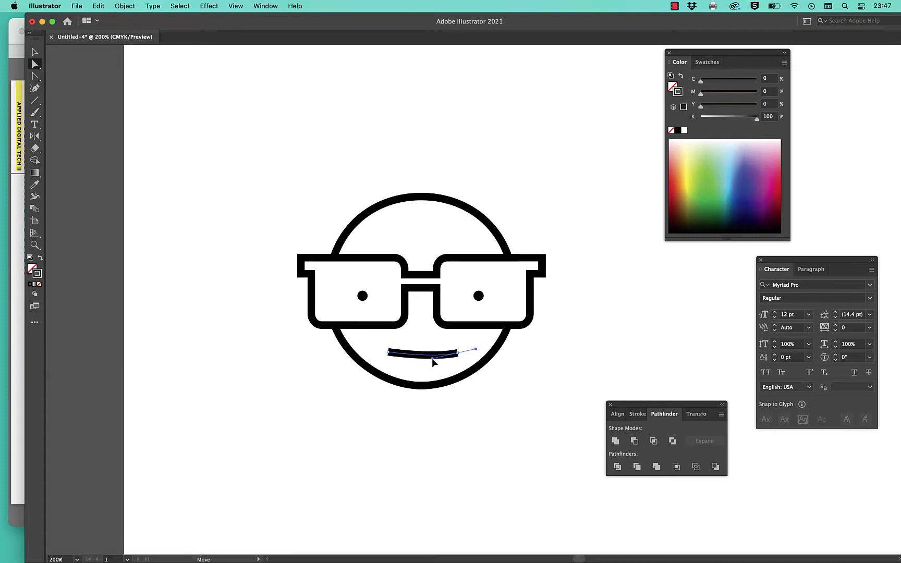
click(509, 367)
Duplicate the face outline and place the copy to the upper left of the face.
key(v)
click(464, 207)
drag(465, 207, 305, 110)
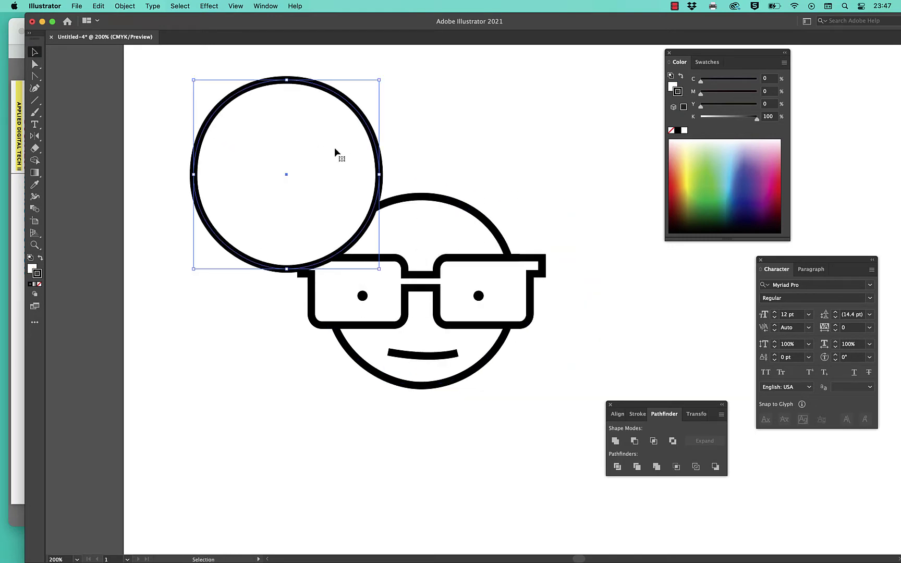
Cut the duplicated circle with Scissors slightly above its middle on both sides and delete the lower part.
key(c)
click(378, 161)
click(194, 155)
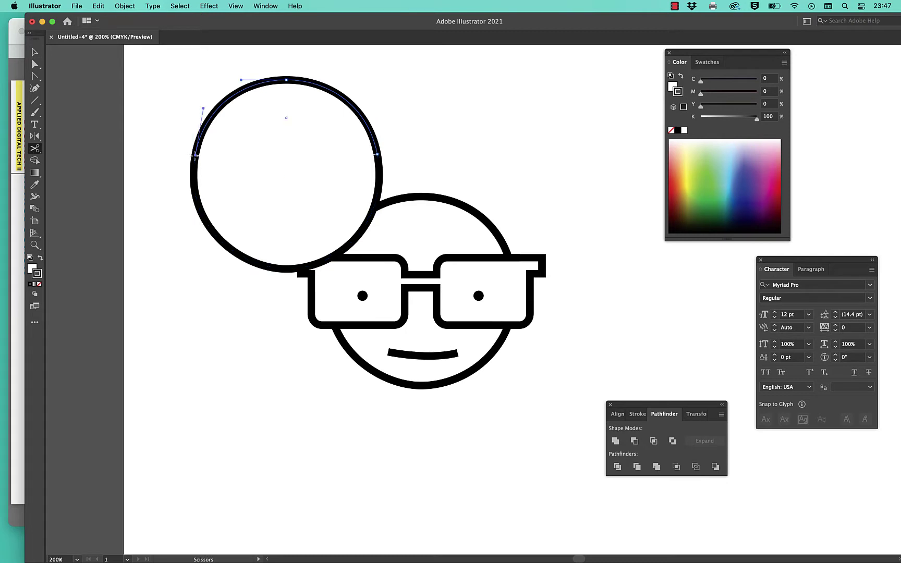
key(a)
click(202, 211)
key(Delete)
Draw an upward-curving brim line across the arc's open ends with the Pen tool and give its stroke round caps.
key(backslash)
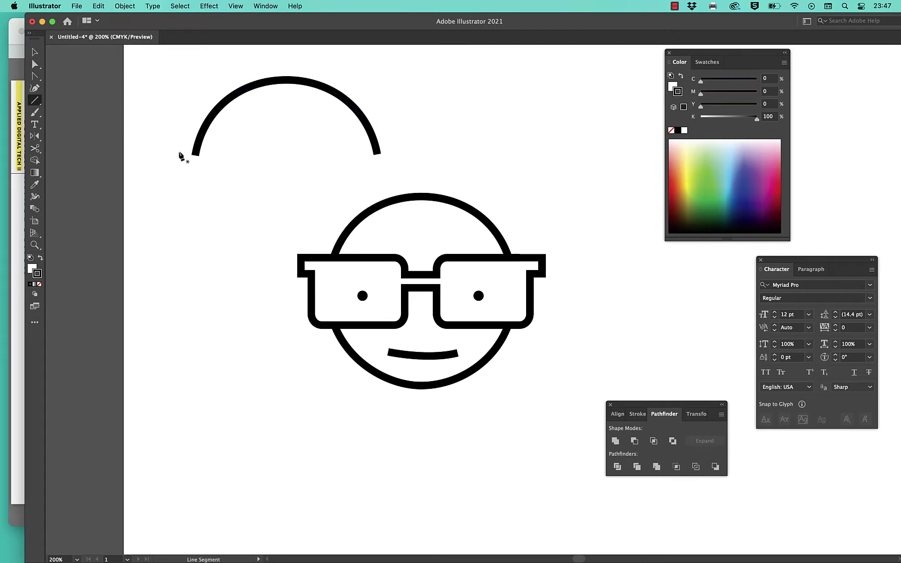
key(p)
click(188, 157)
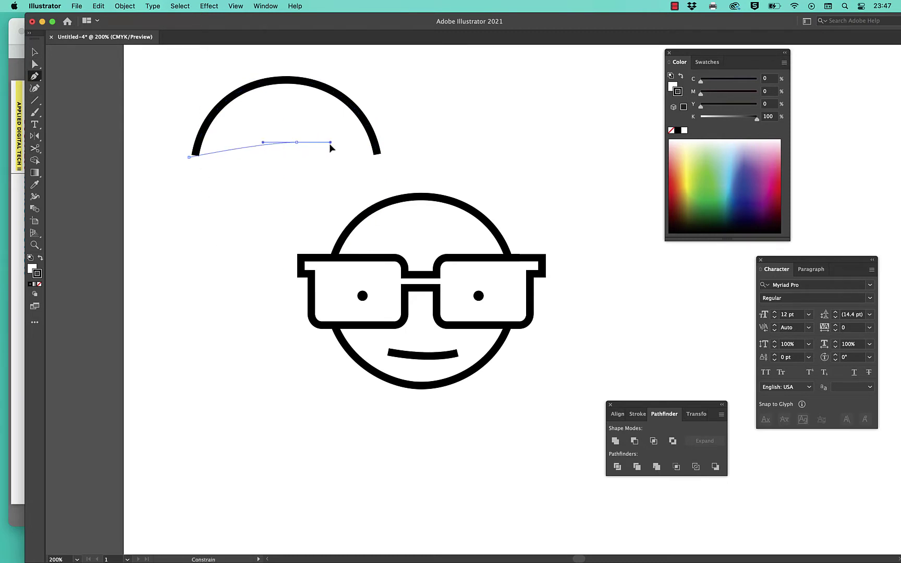
drag(381, 156, 386, 160)
key(v)
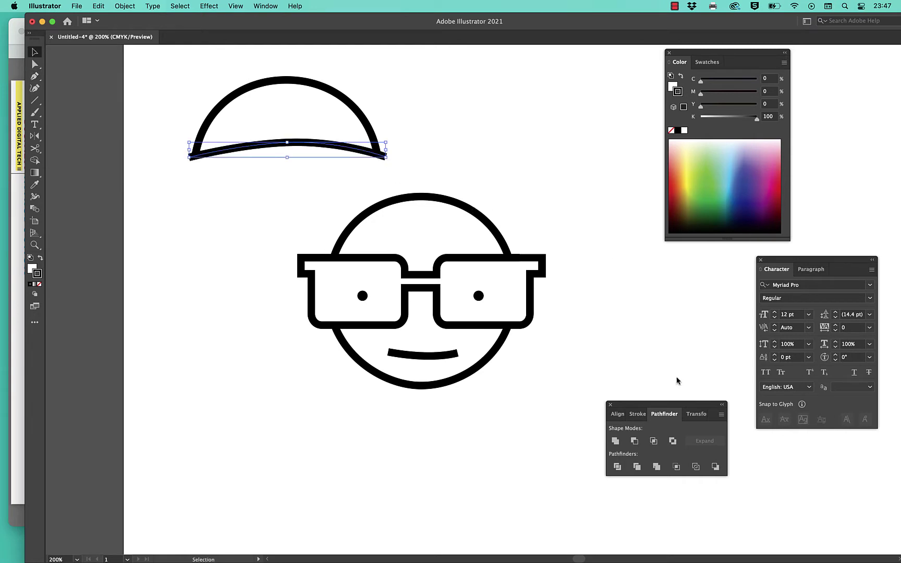
click(637, 414)
click(659, 443)
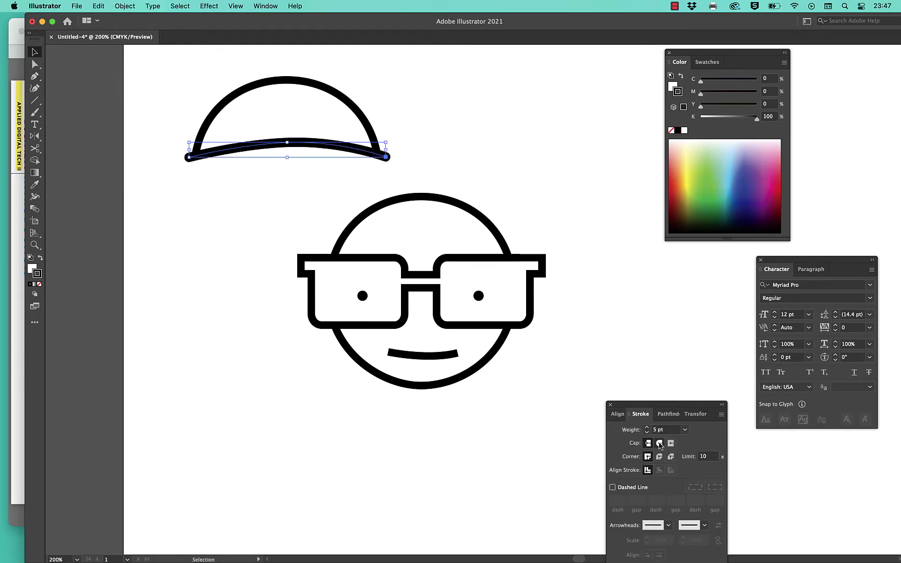
Move the cap arc and brim together onto the top of the head and centre the arc over the face.
shift+click(366, 123)
drag(345, 148, 472, 236)
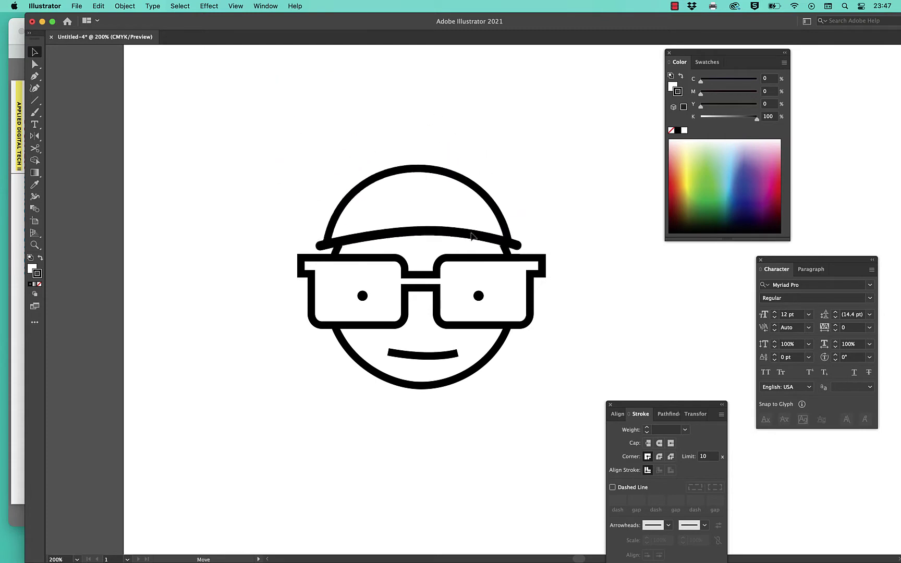
click(499, 209)
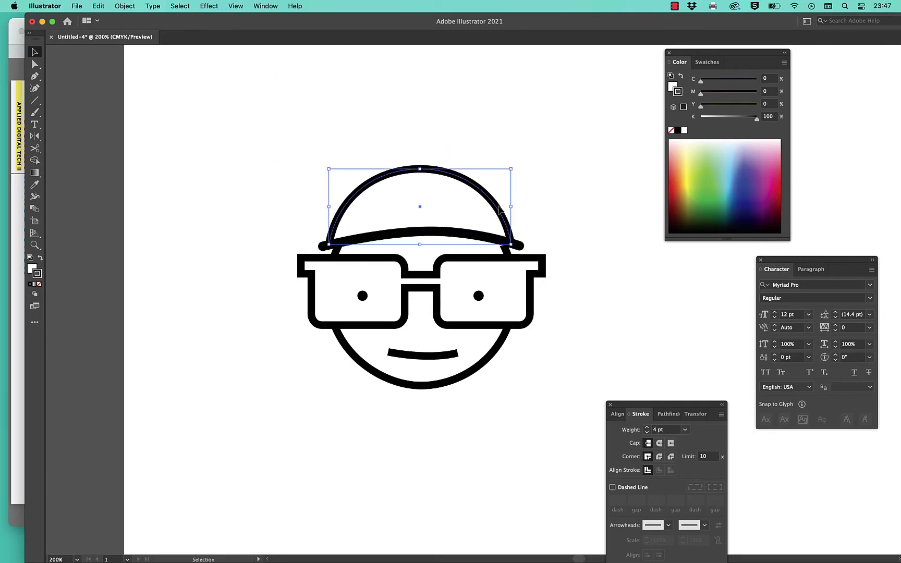
click(418, 204)
click(427, 240)
Draw a second curve along the brim between the cap arc's ends with the Pen tool and remove its fill.
key(p)
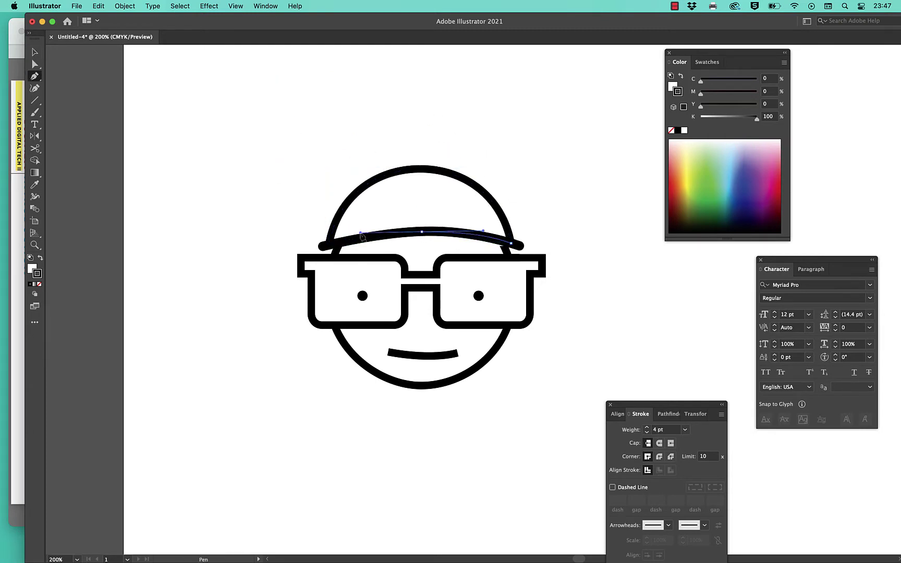
click(361, 234)
key(v)
click(343, 216)
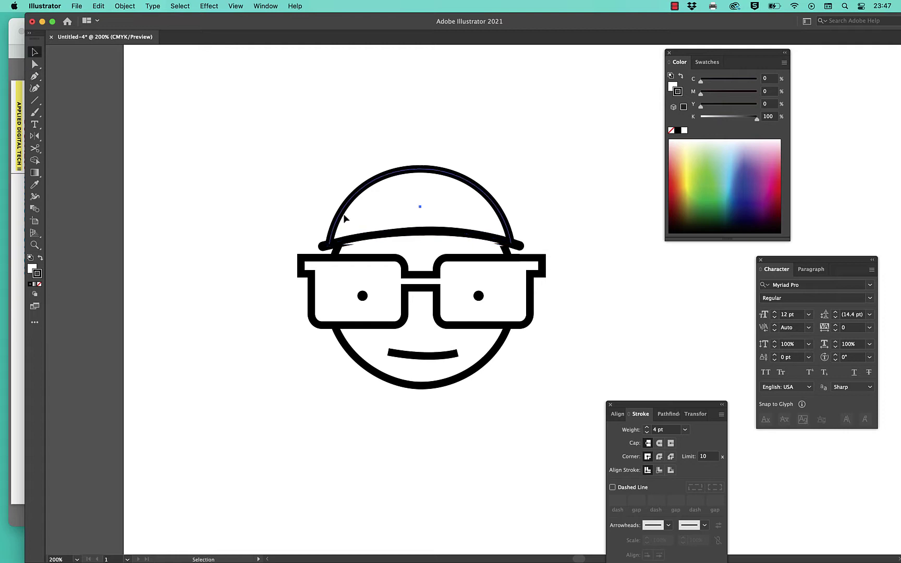
click(390, 237)
key(slash)
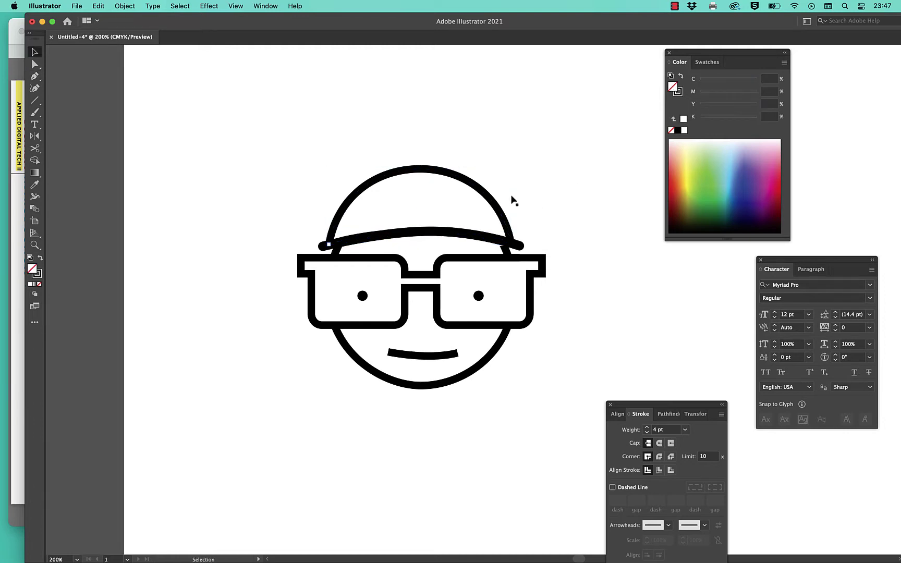
Thicken the middle of the second brim curve with the Width tool and try to join it to the cap arc.
key(shift+w)
drag(423, 234, 423, 239)
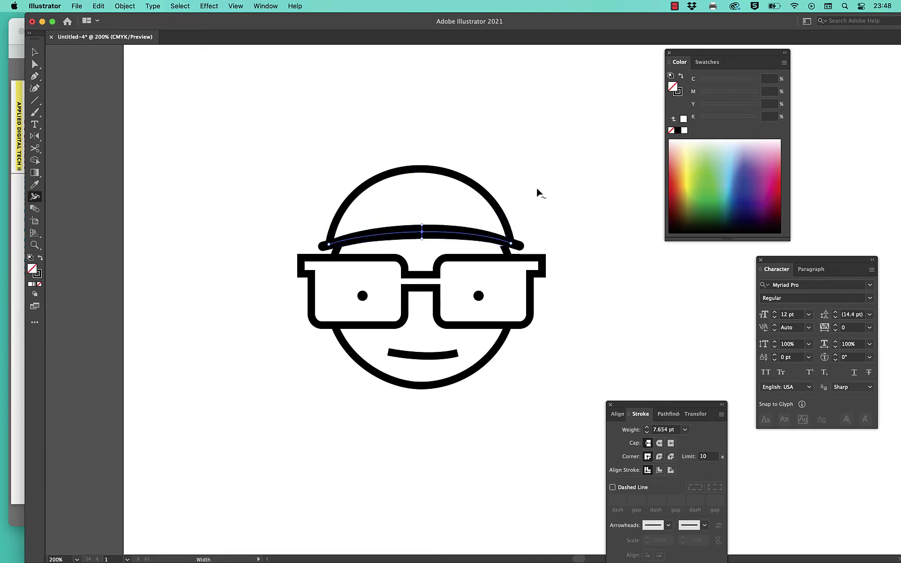
key(v)
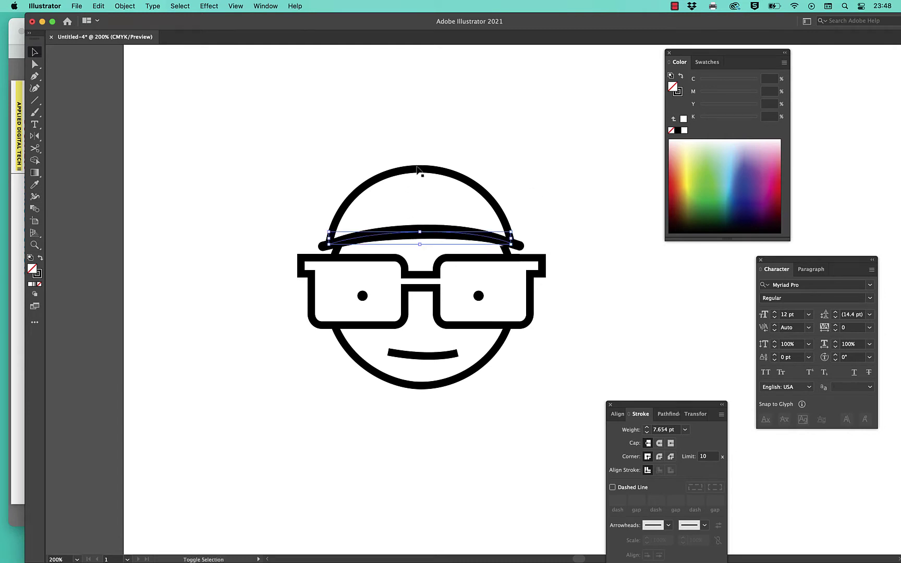
shift+click(437, 176)
key(super+j)
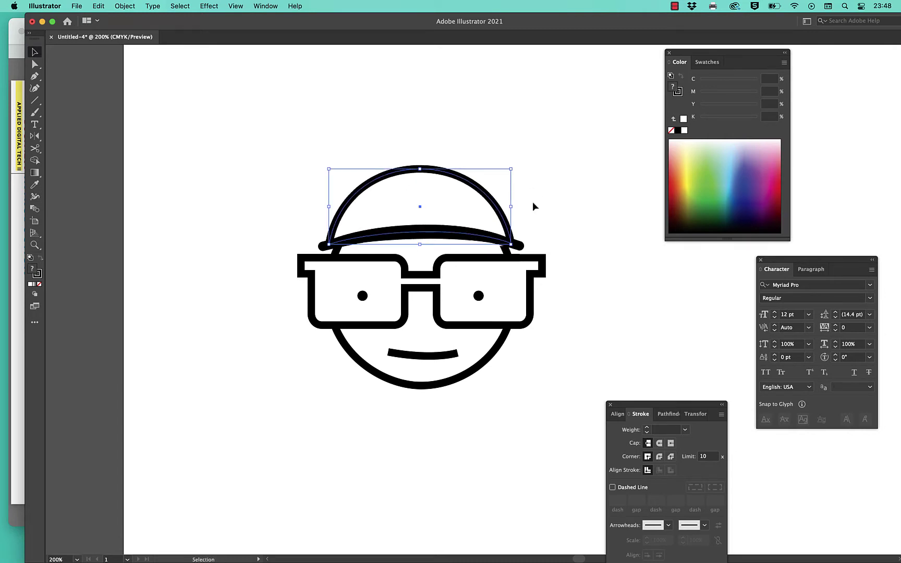
key(super+z)
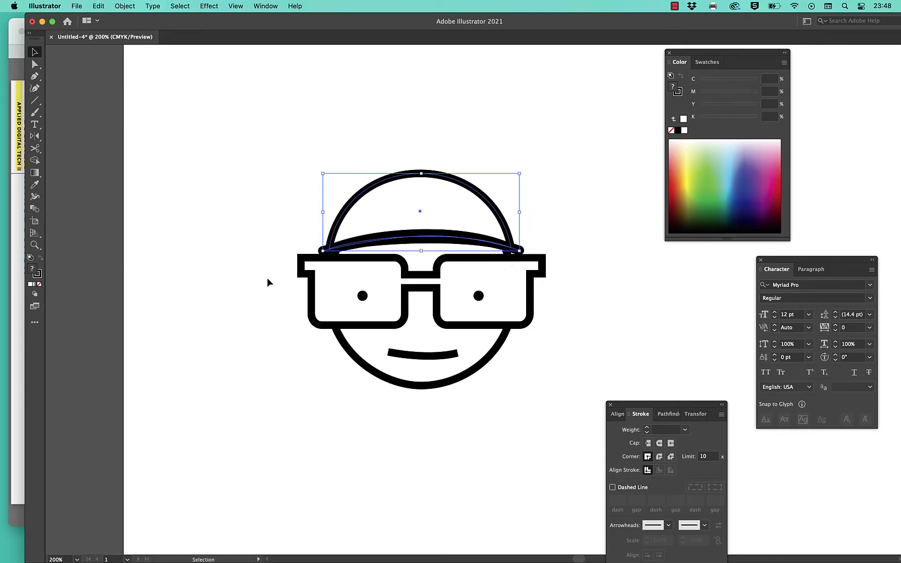
Lower the cap slightly toward the glasses and delete the extra curve inside the brim.
click(196, 298)
click(447, 242)
click(506, 245)
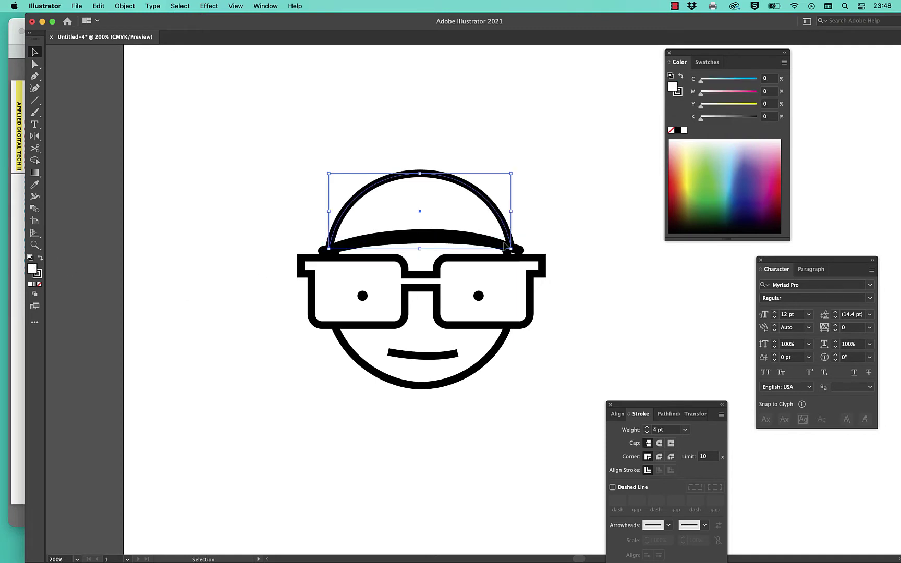
click(540, 232)
click(507, 253)
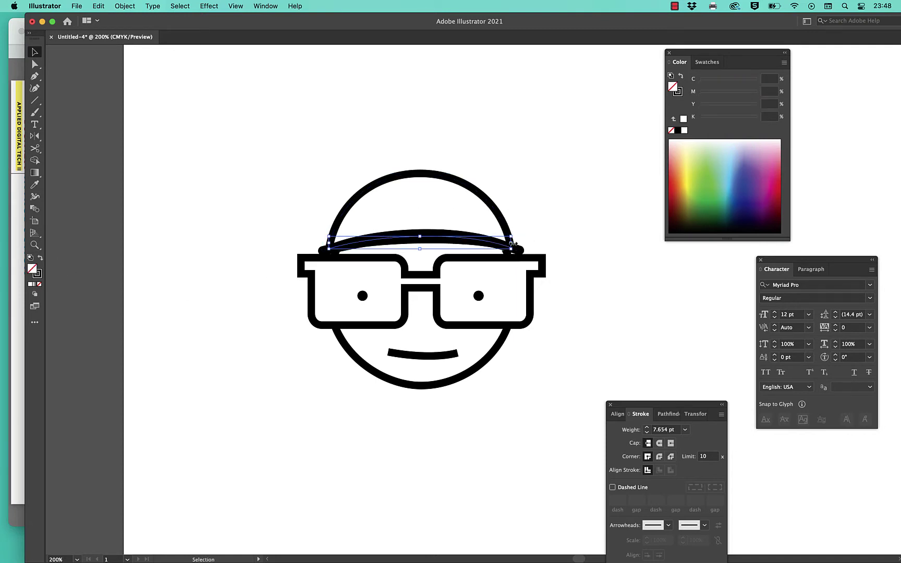
click(535, 222)
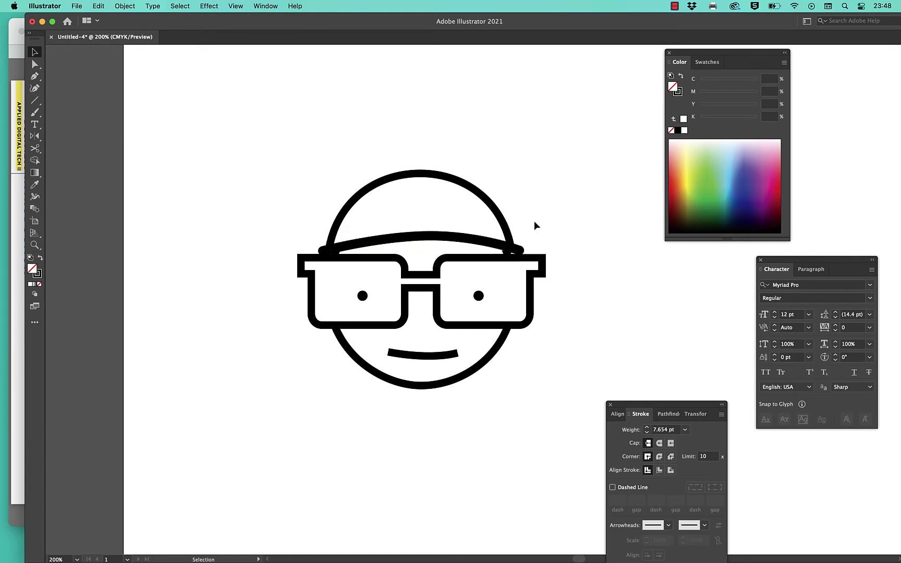
Thicken the middle of the cap's brim line with the Width tool so it tapers toward both ends.
click(464, 238)
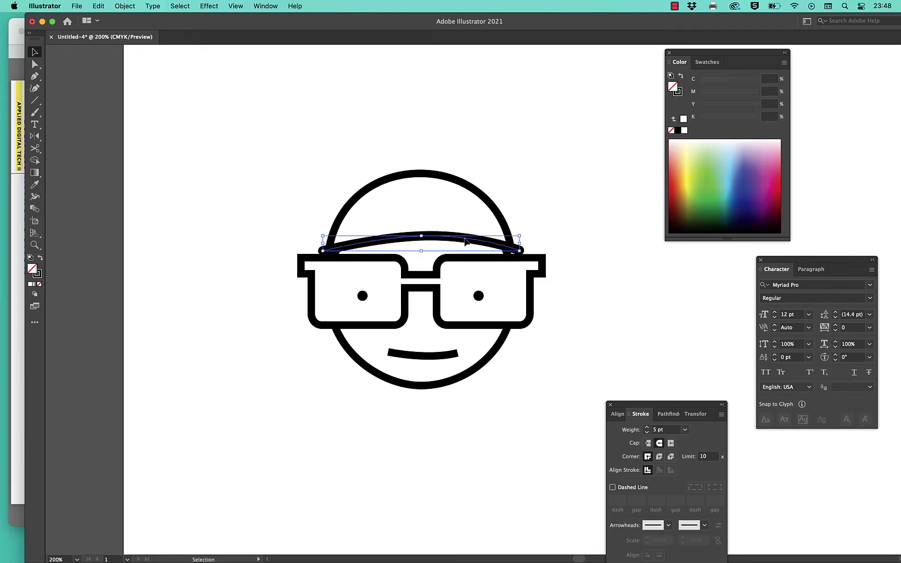
key(shift+w)
drag(426, 239, 429, 244)
key(p)
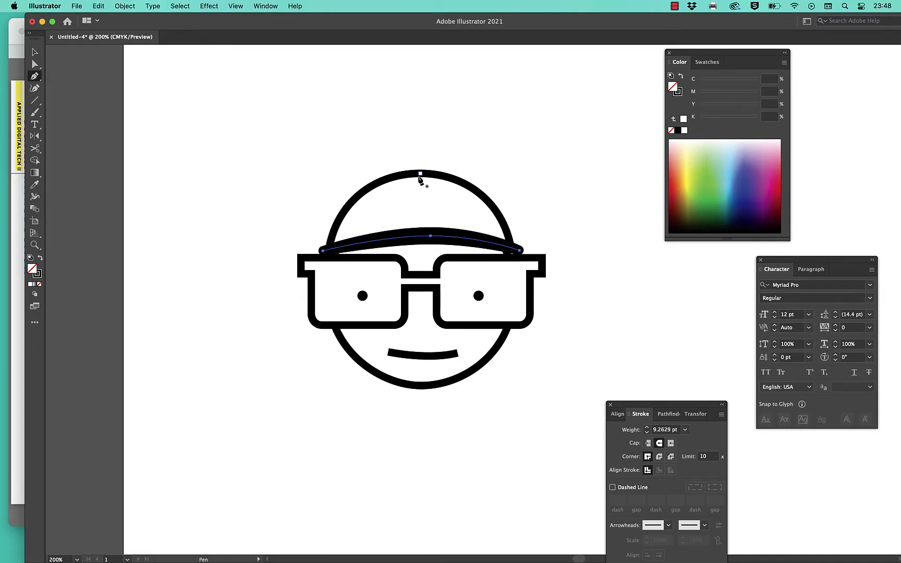
Add the letter "P" above the cap and set its font to Unit-Black.
key(t)
click(474, 137)
text(P)
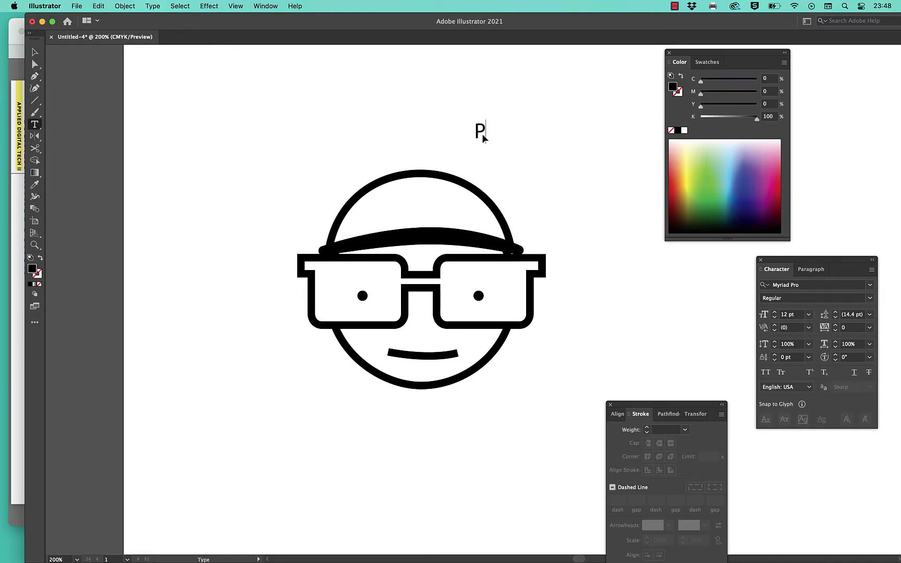
key(Escape)
click(801, 285)
text(Unit)
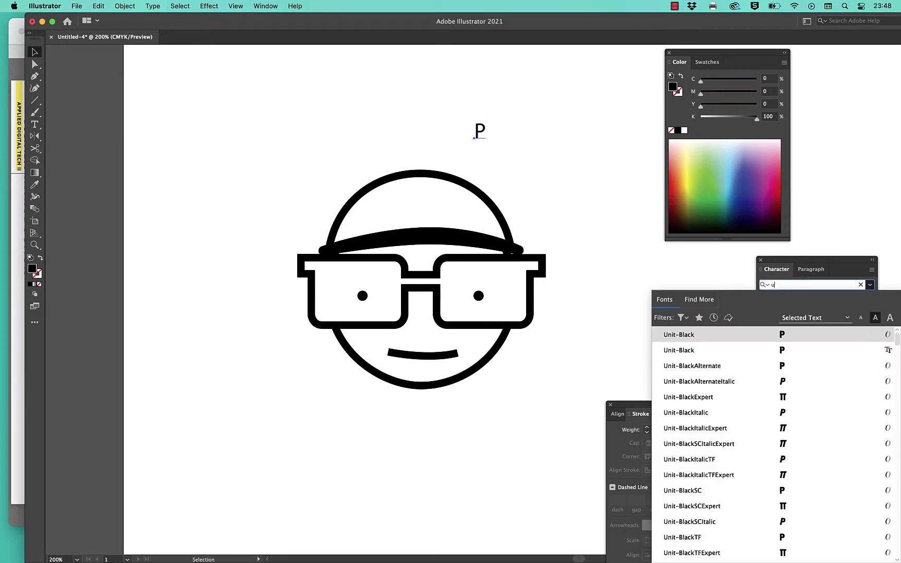
click(677, 337)
Increase the font size of the letter P to 40.1 pt.
key(alt+shift+super+comma)
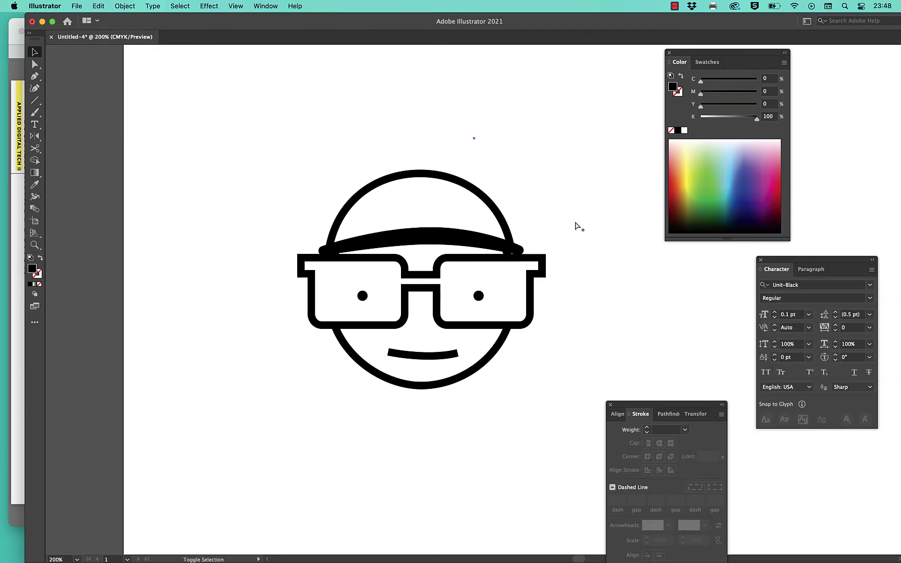
key(alt+shift+super+period)
key(alt+shift+super+period)
key(alt+shift+super+period)
key(alt+shift+super+period)
Convert the letter P to outlines and fit it, slightly reduced, on the front of the cap above the brim.
key(shift+super+o)
drag(505, 103, 432, 193)
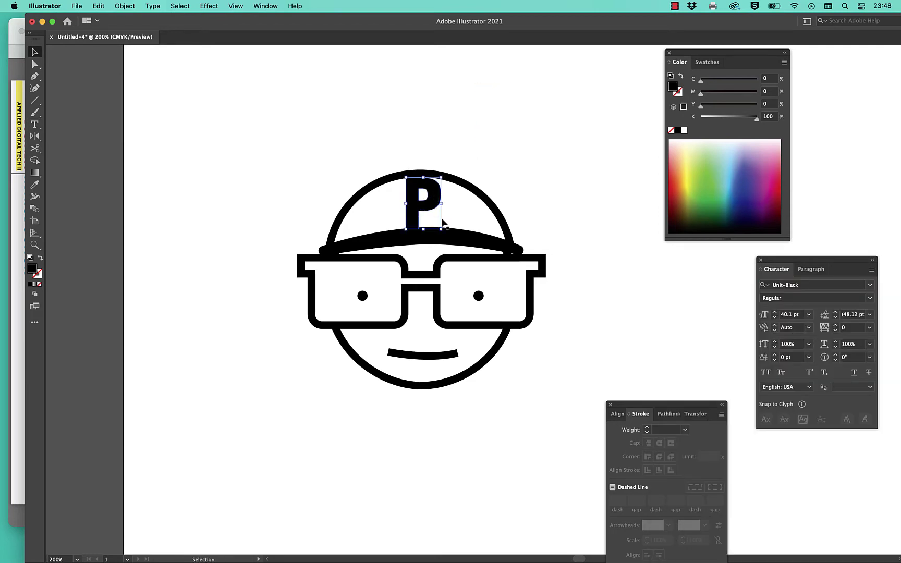
drag(441, 230, 438, 225)
Raise the bottom anchor point of the face outline slightly to shorten the chin.
key(a)
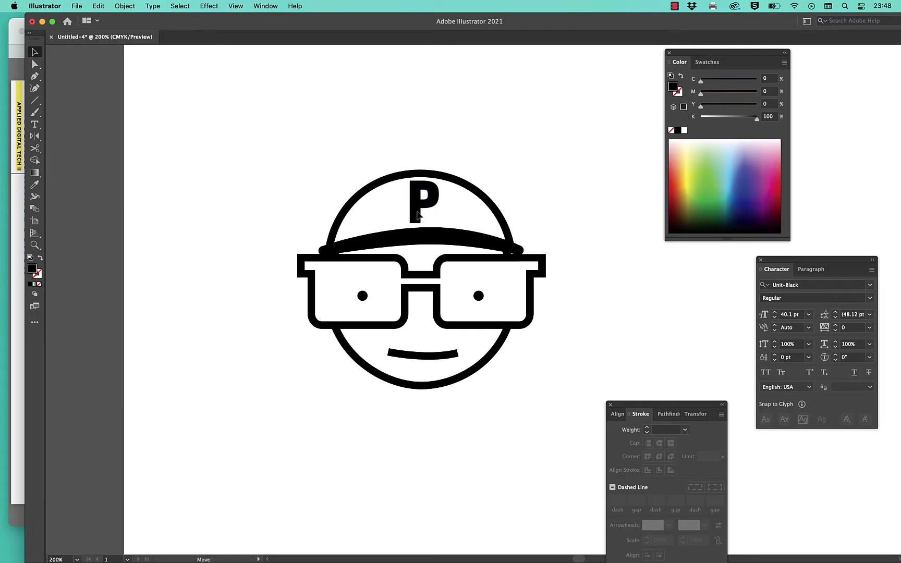
drag(421, 388, 420, 378)
click(433, 414)
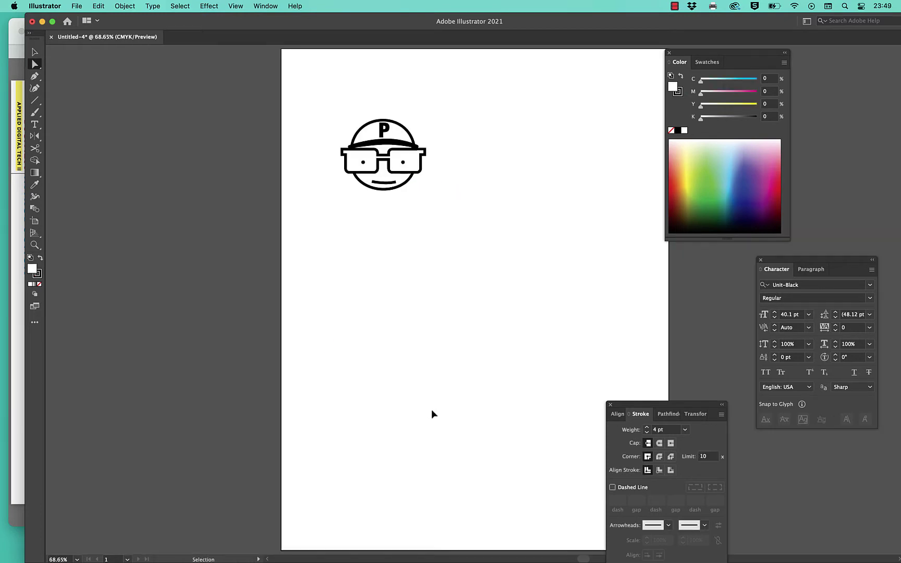
Narrow the face outline slightly and evenly from both sides so it fits better under the cap.
key(super+0)
key(v)
click(414, 184)
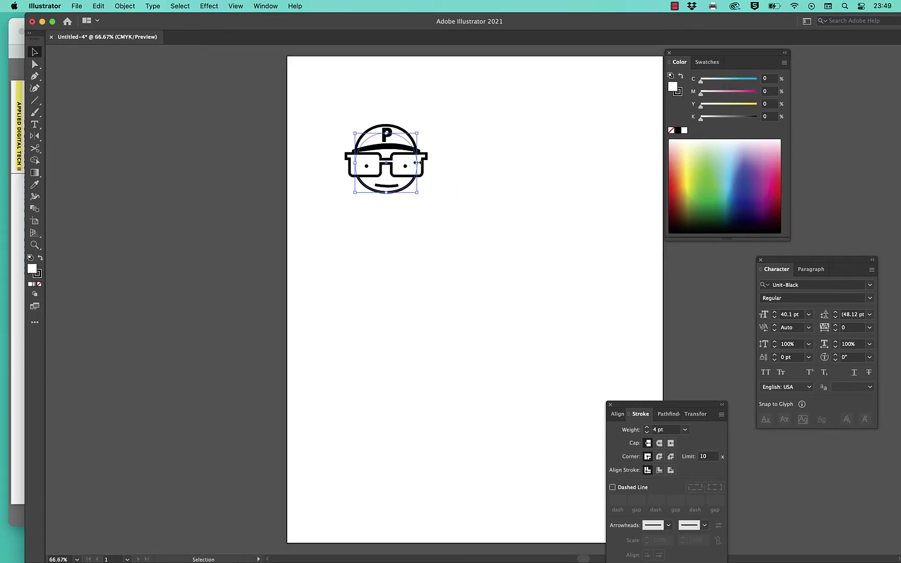
drag(417, 162, 417, 162)
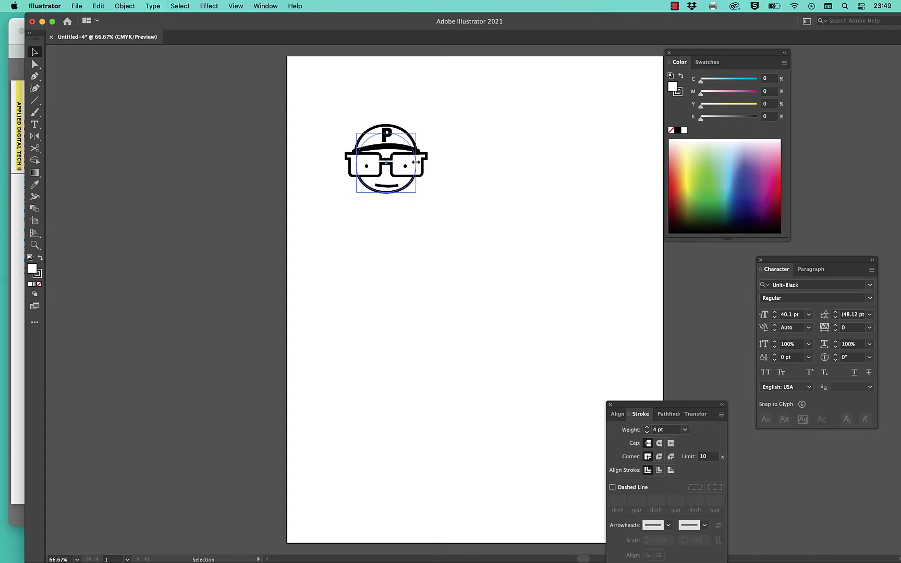
click(459, 151)
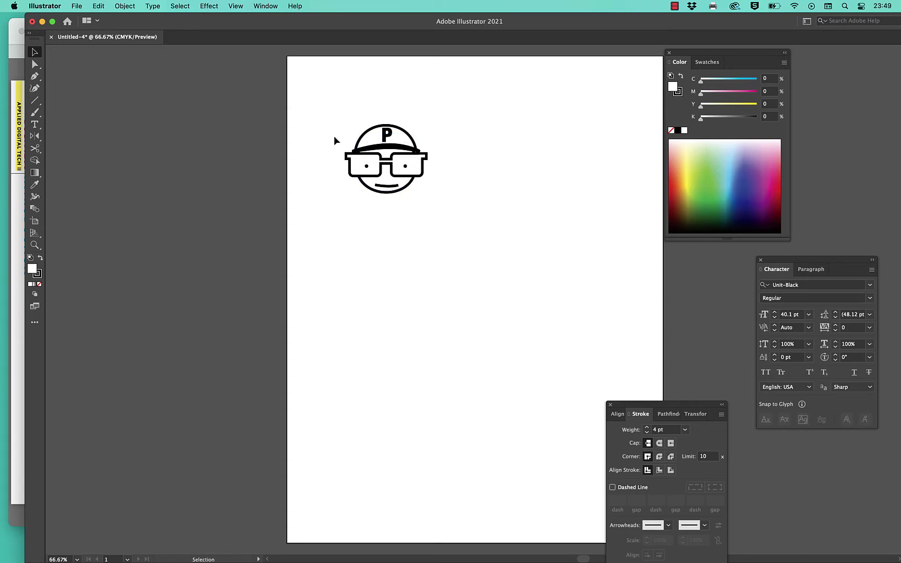
Give the smile line round stroke caps.
click(387, 186)
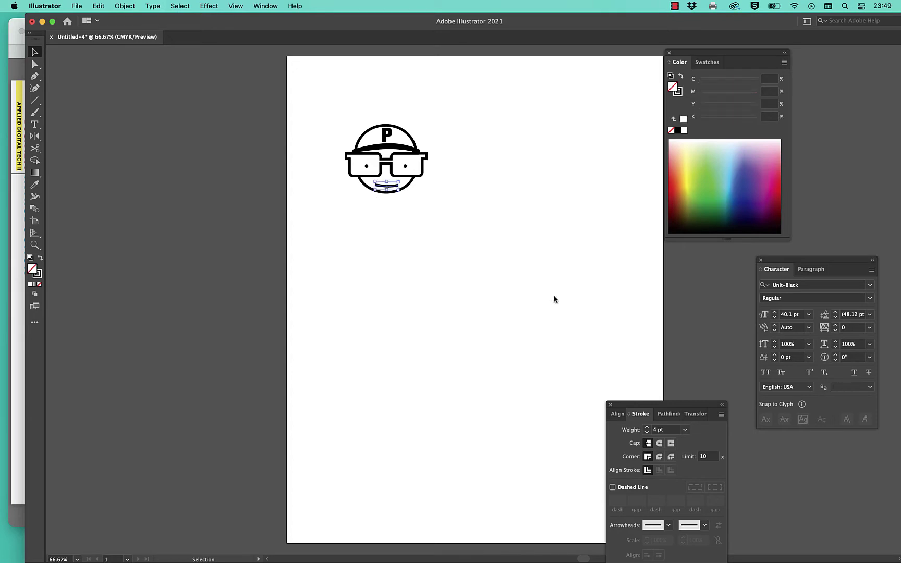
click(658, 442)
click(507, 205)
Raise the right end of the smile line slightly to make it lopsided.
click(394, 190)
key(super+equal)
key(super+equal)
key(super+equal)
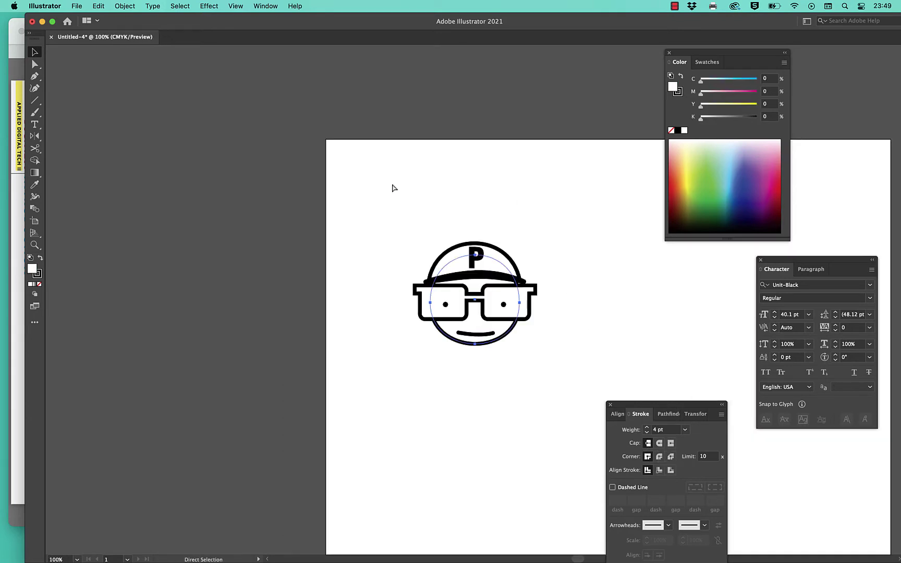
click(449, 357)
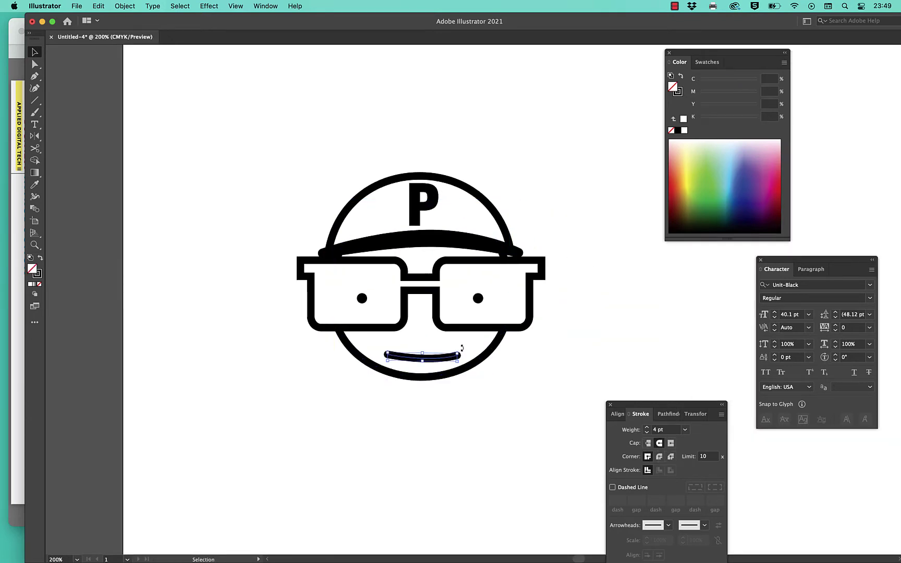
Thicken the face outline at the chin to about 6.54 pt with the Width tool.
key(shift+w)
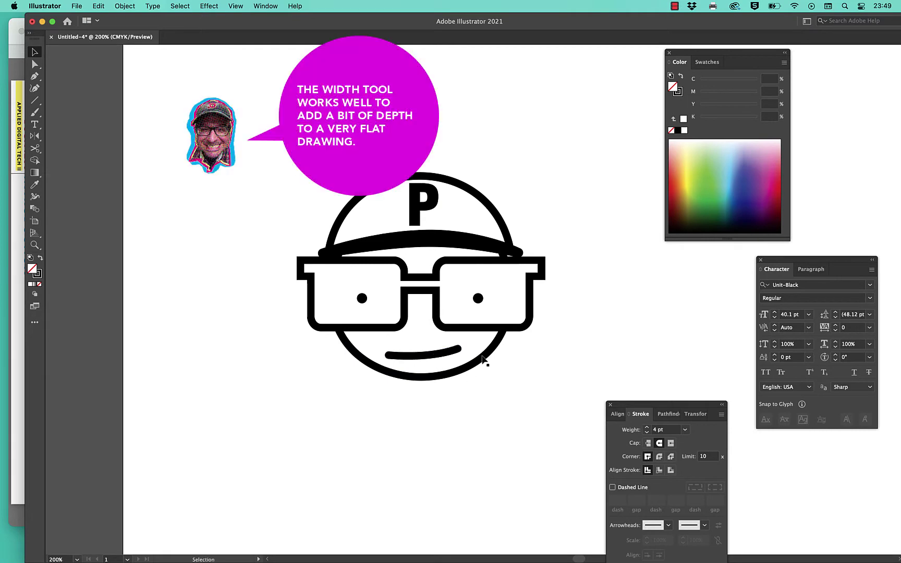
mouse_move(421, 376)
mouse_down()
mouse_move(421, 384)
mouse_move(424, 375)
mouse_up()
key(v)
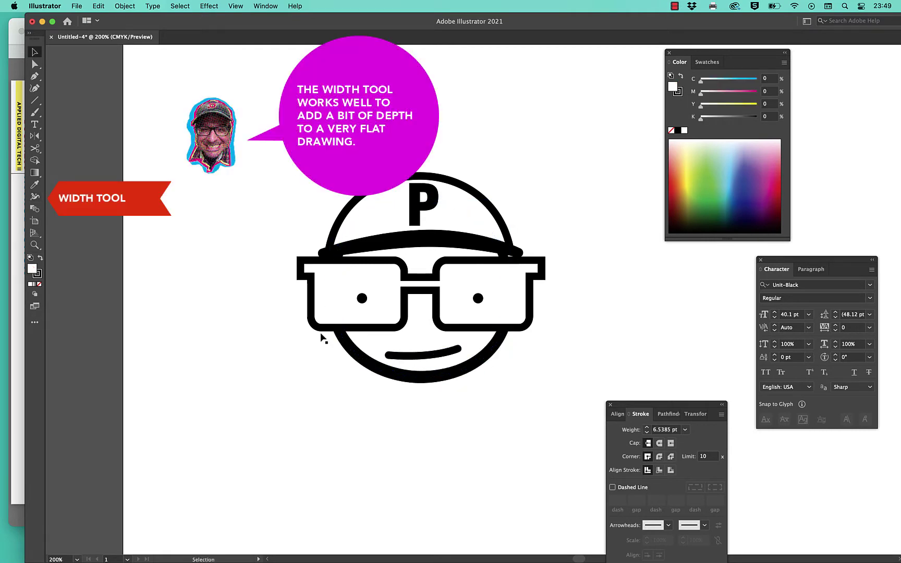
Thicken the lower rims of both glasses lenses to about 5.06 pt with the Width tool.
click(323, 332)
key(shift+w)
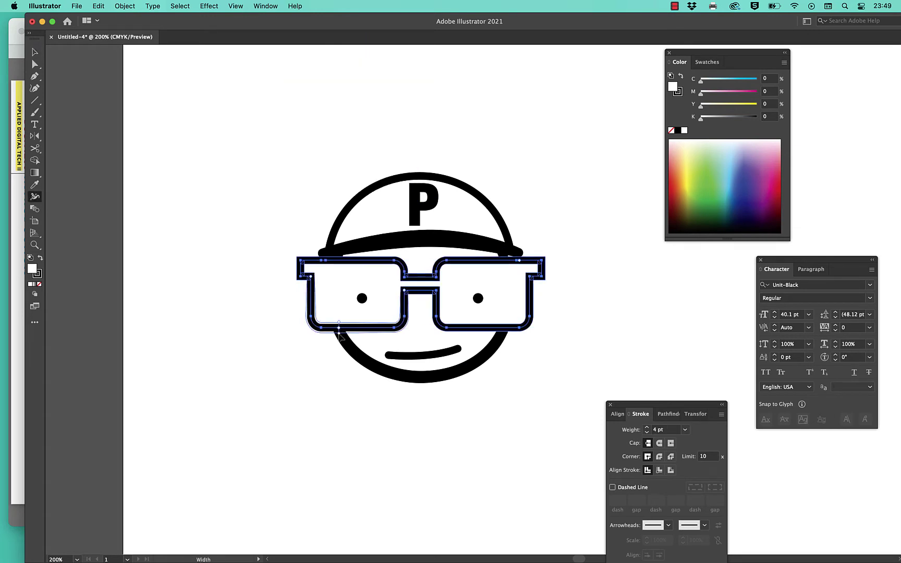
drag(339, 334, 339, 337)
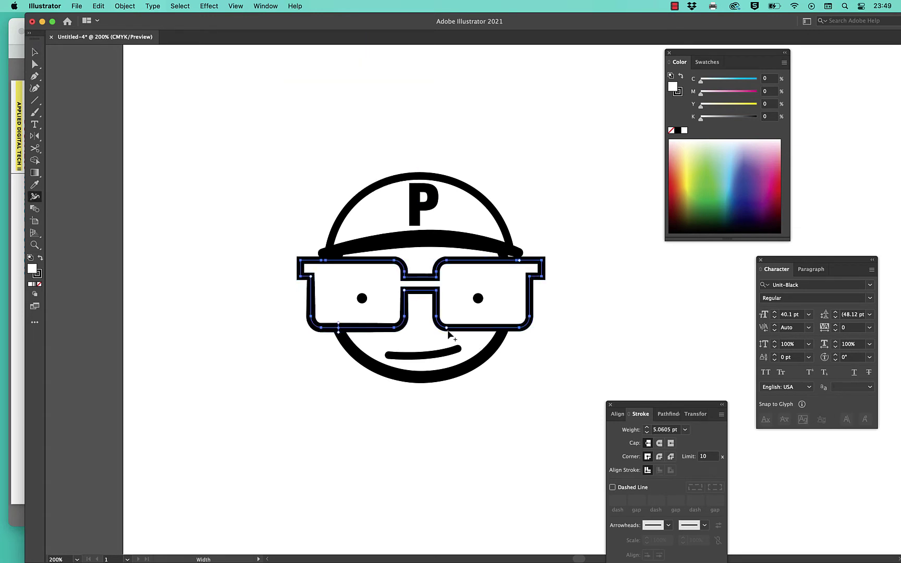
drag(446, 329, 447, 334)
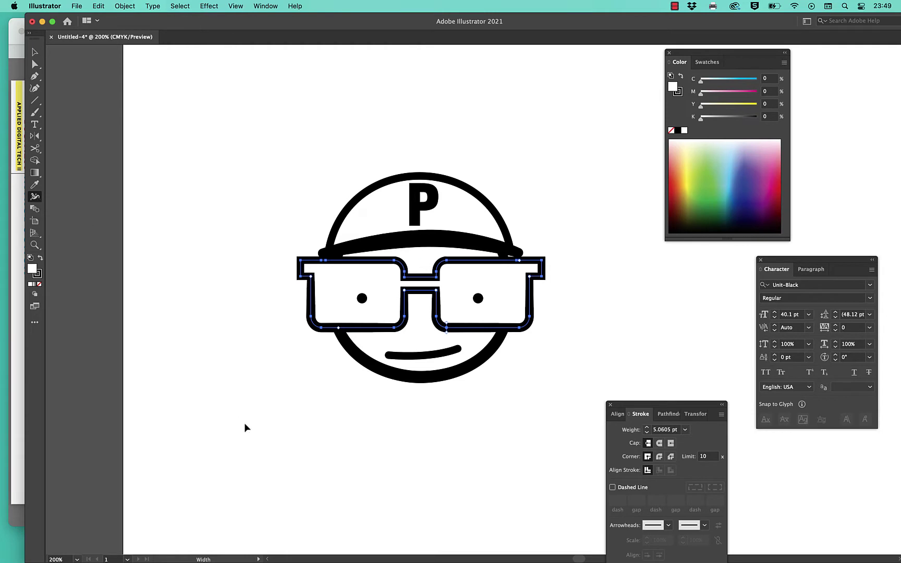
key(v)
click(290, 457)
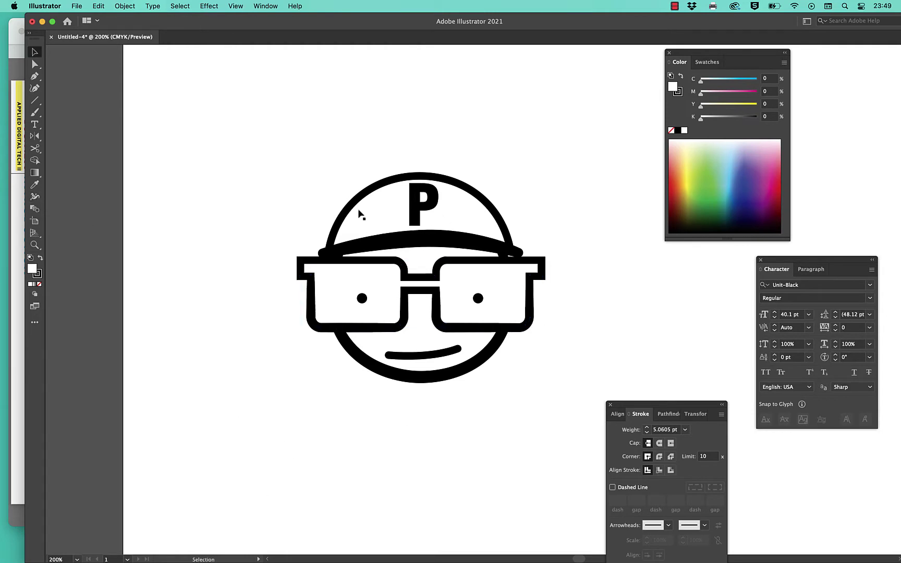
Expand the appearance of all the artwork.
click(436, 204)
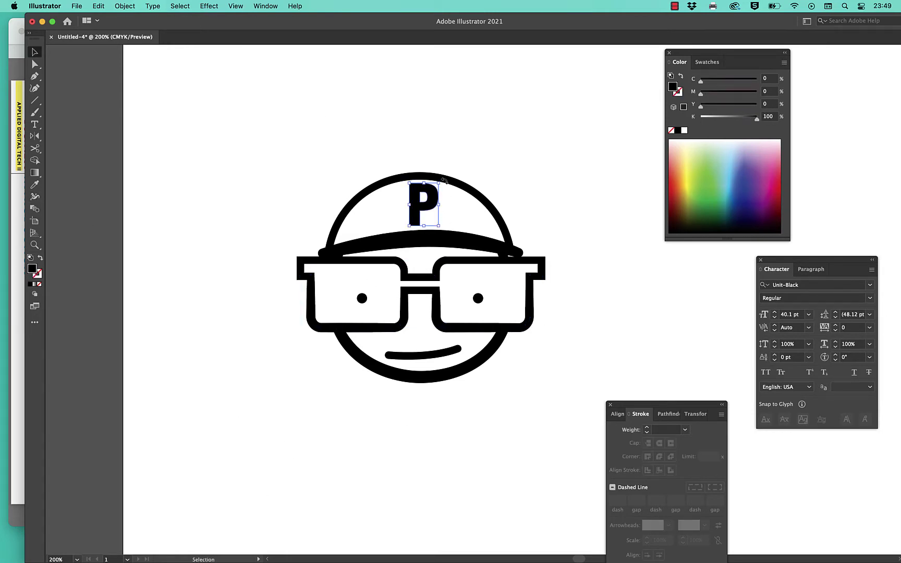
click(282, 154)
key(super+a)
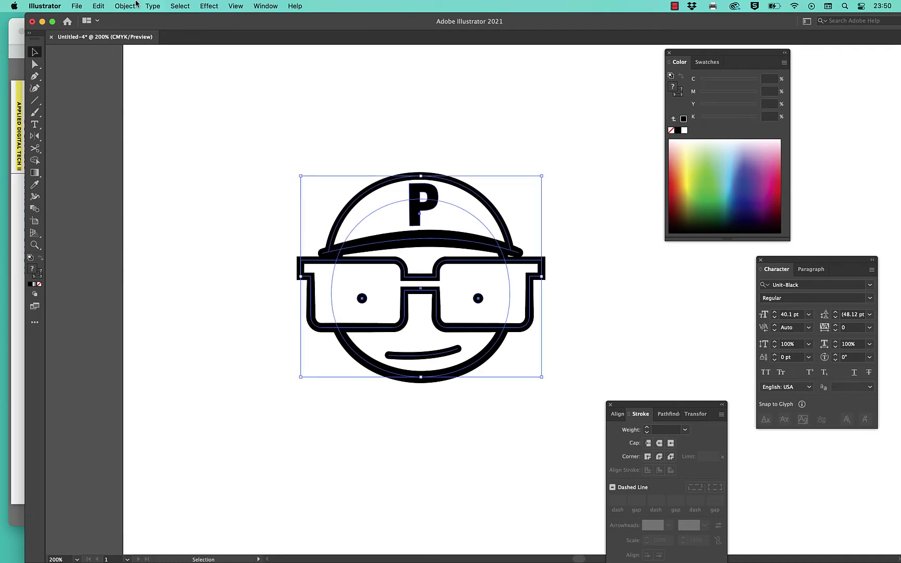
click(134, 5)
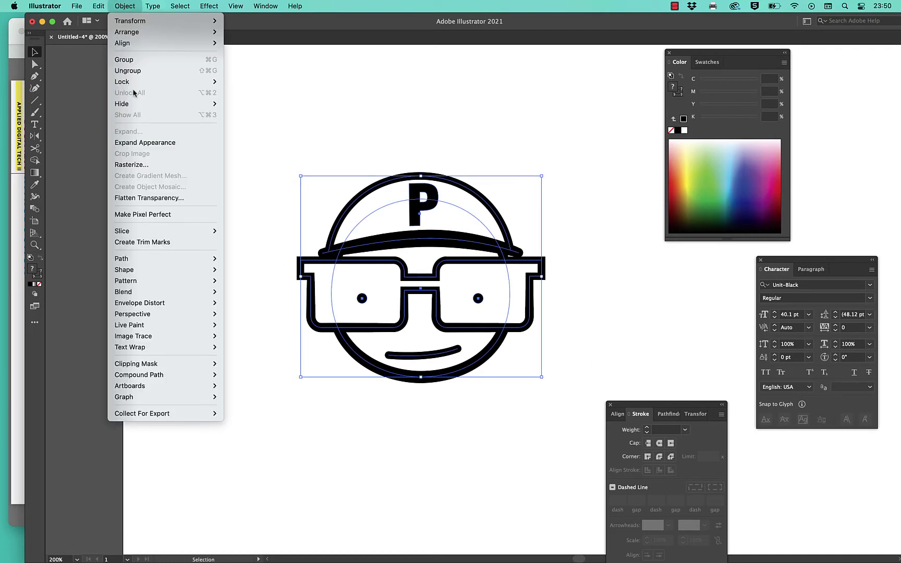
click(139, 143)
click(438, 168)
click(386, 216)
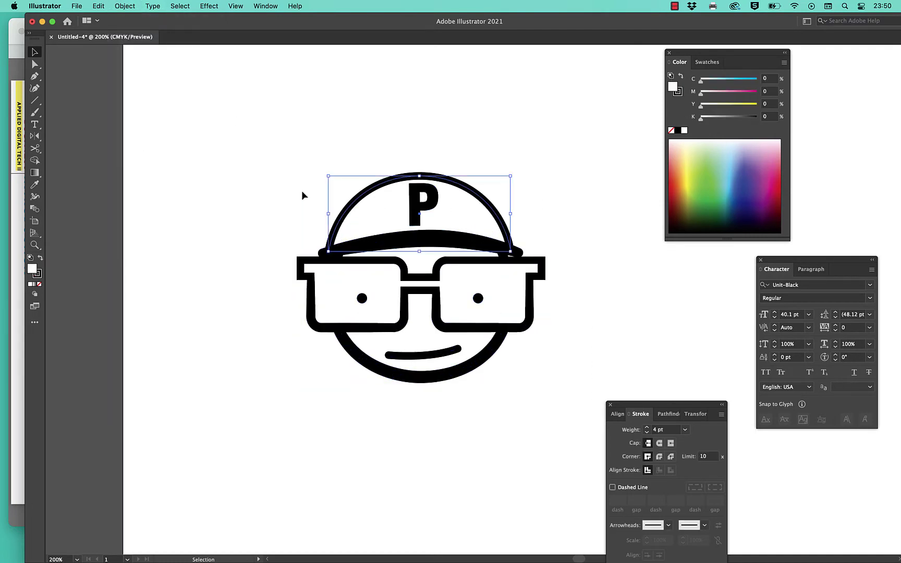
Expand the fills and remaining strokes of all the artwork into filled shapes.
key(super+a)
click(125, 5)
click(133, 131)
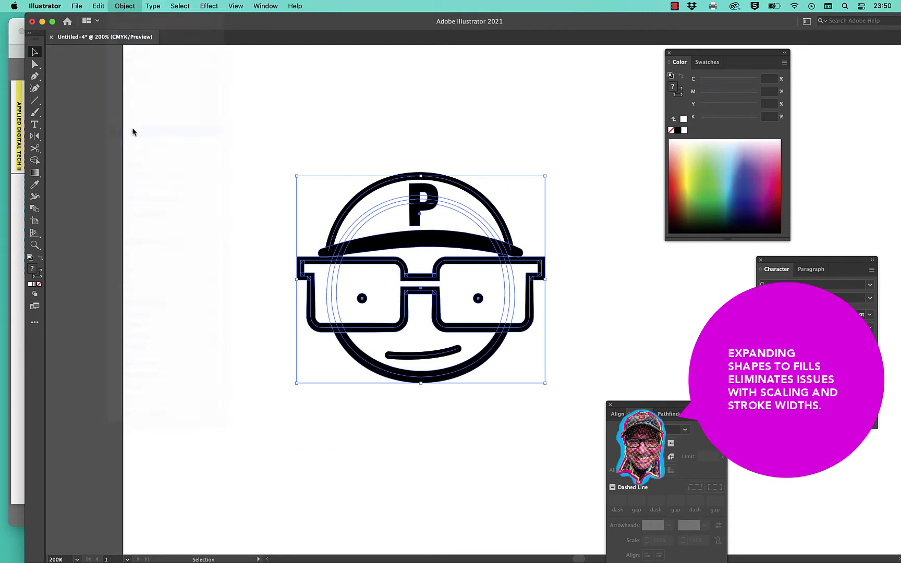
click(461, 271)
click(432, 141)
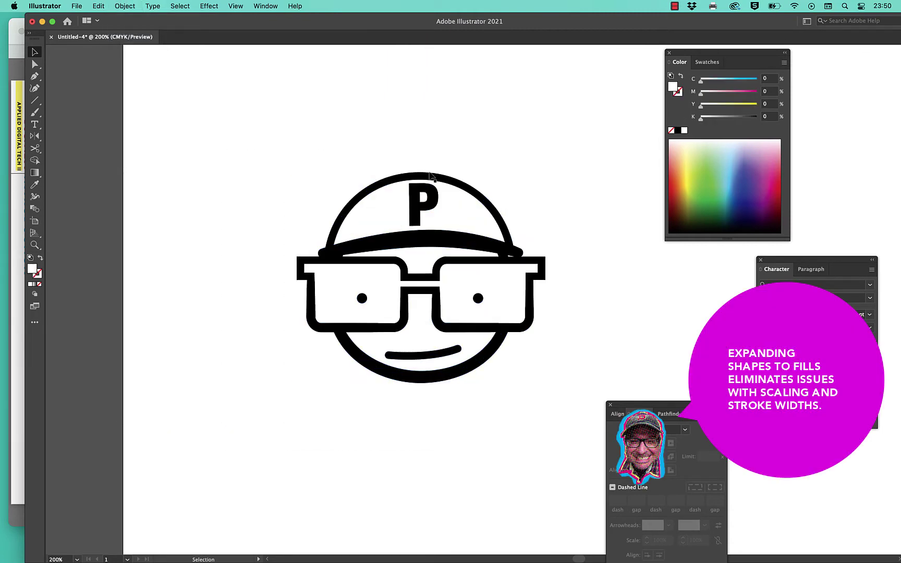
Check the expanded cap outline, and select all black shapes by matching the fill color of the cap brim.
click(430, 178)
double_click(438, 178)
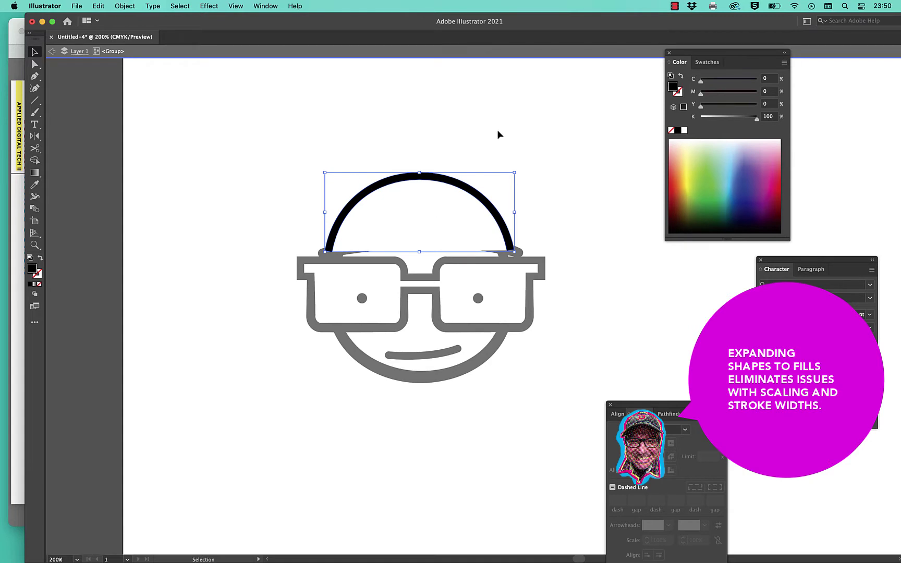
double_click(501, 243)
click(501, 248)
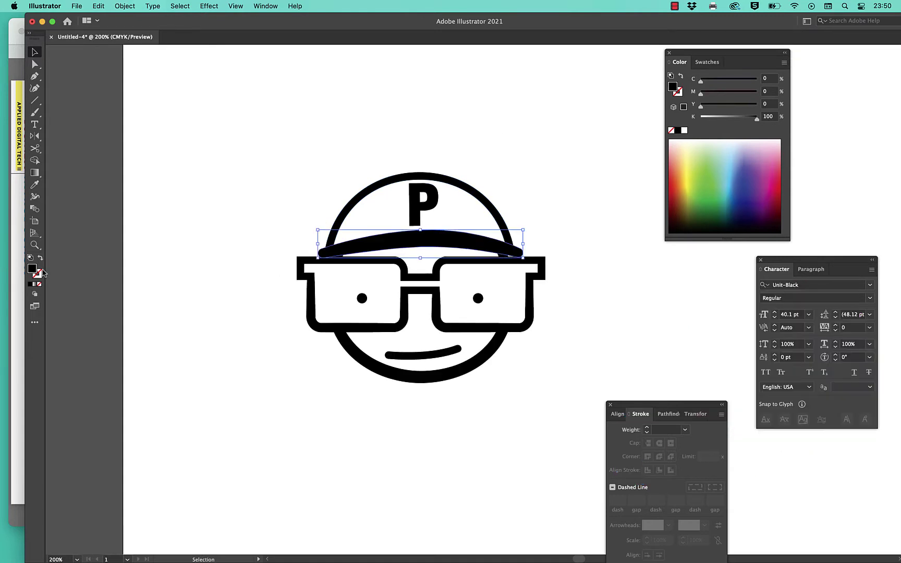
click(180, 6)
mouse_move(198, 109)
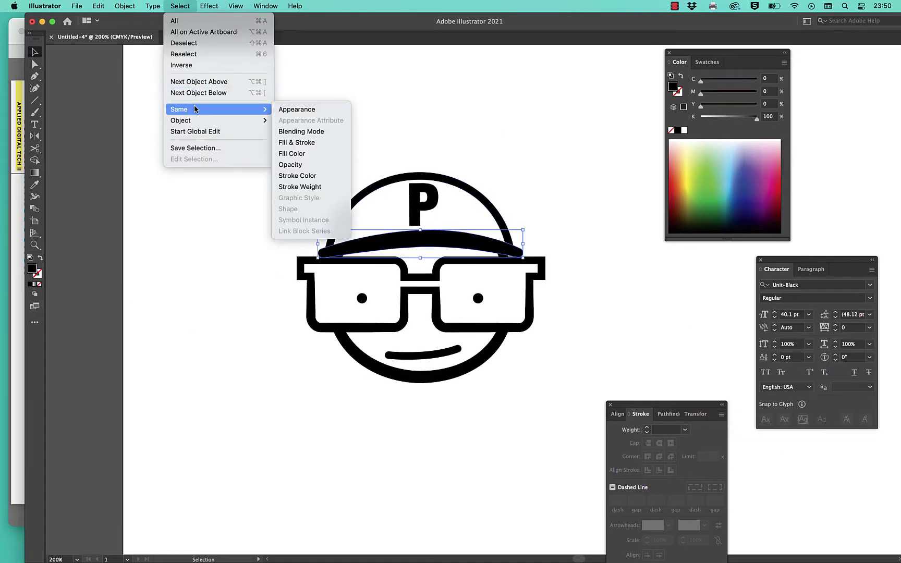
click(328, 152)
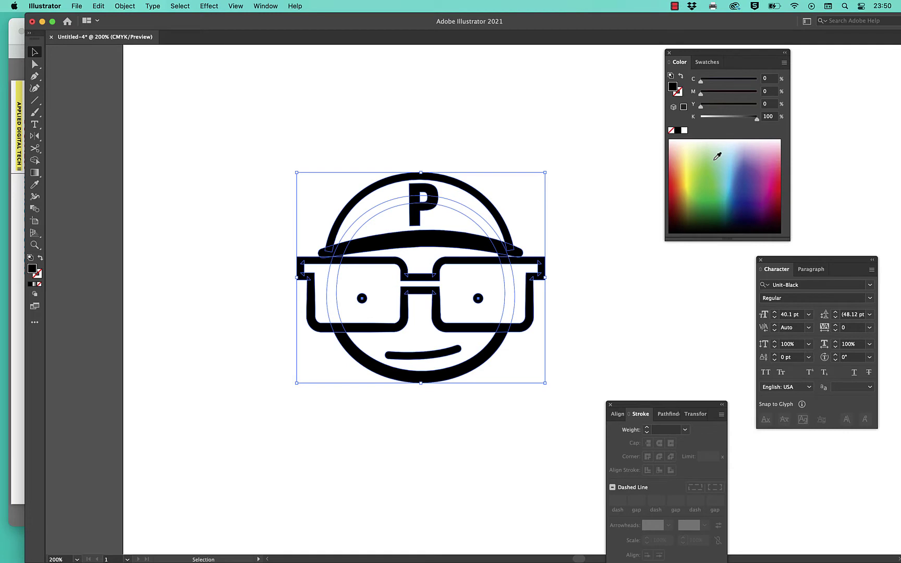
Try a dark blue process color and several default CMYK swatches on the line work, ending with green C=75 M=0 Y=75 K=0.
click(754, 203)
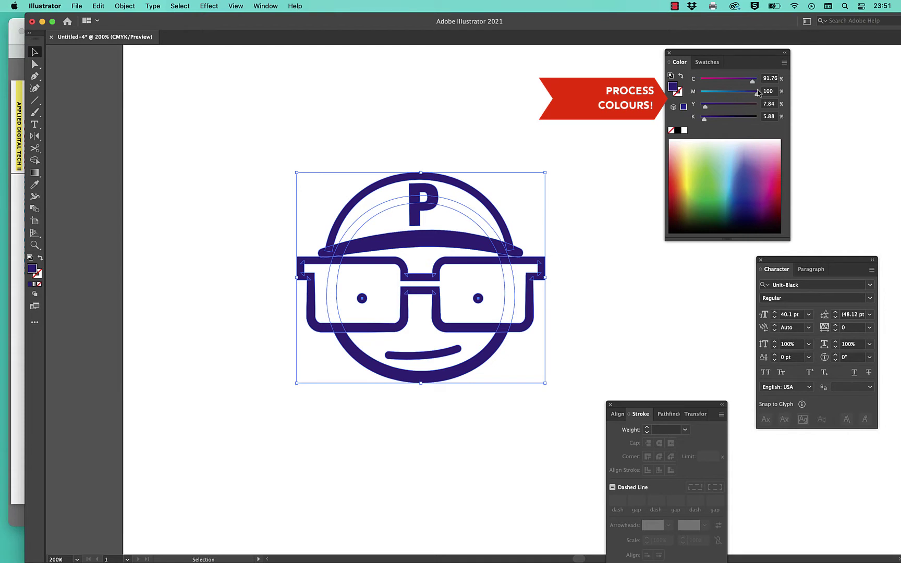
click(714, 65)
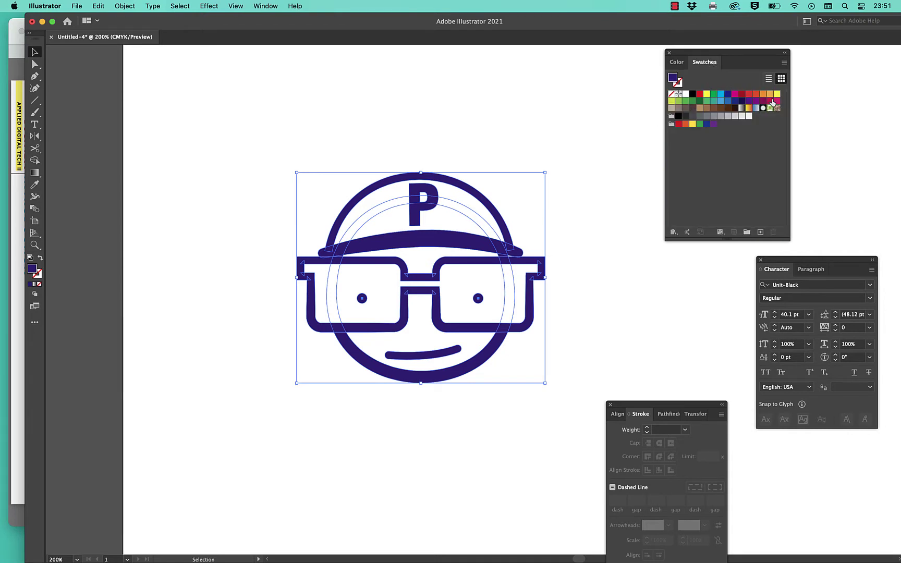
click(721, 95)
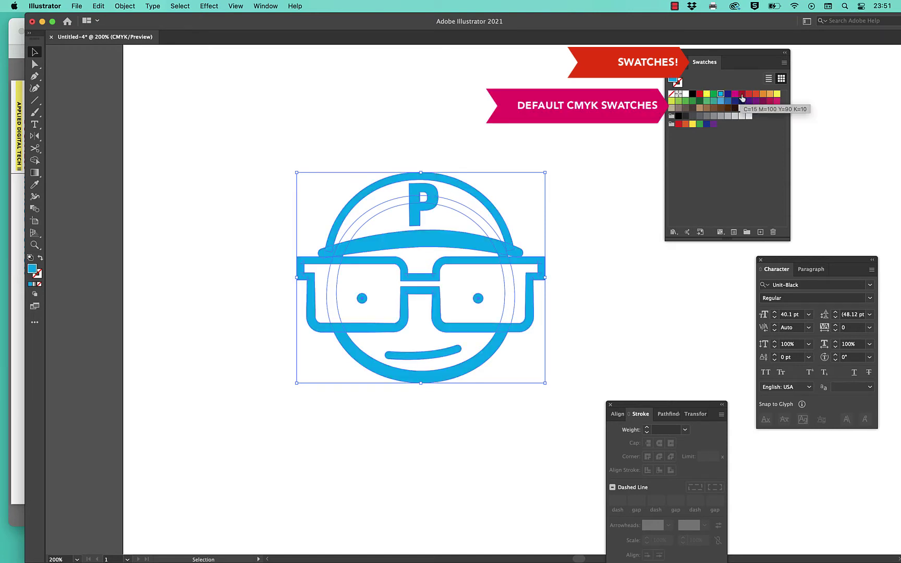
click(742, 95)
click(720, 101)
click(706, 101)
key(F6)
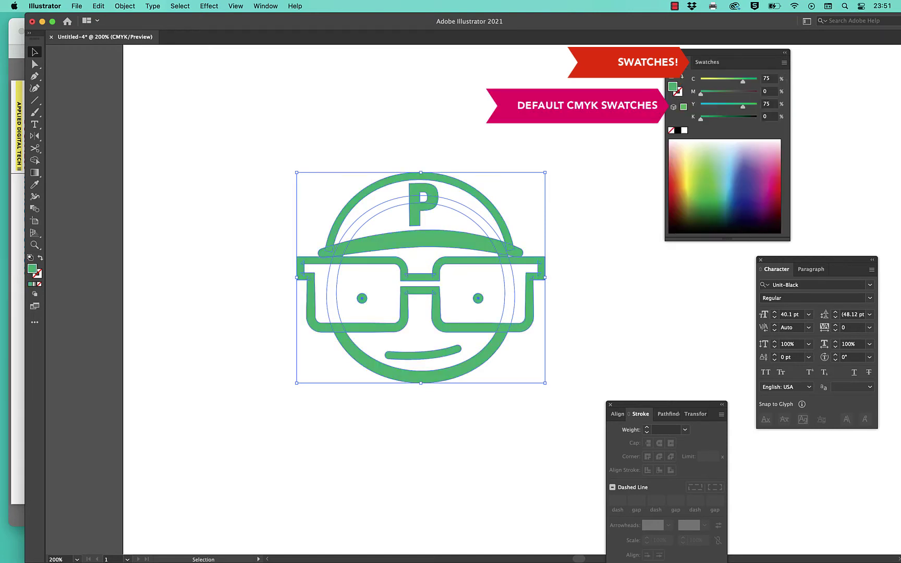
Open the PANTONE+ Solid Uncoated color book from the swatch libraries.
click(704, 63)
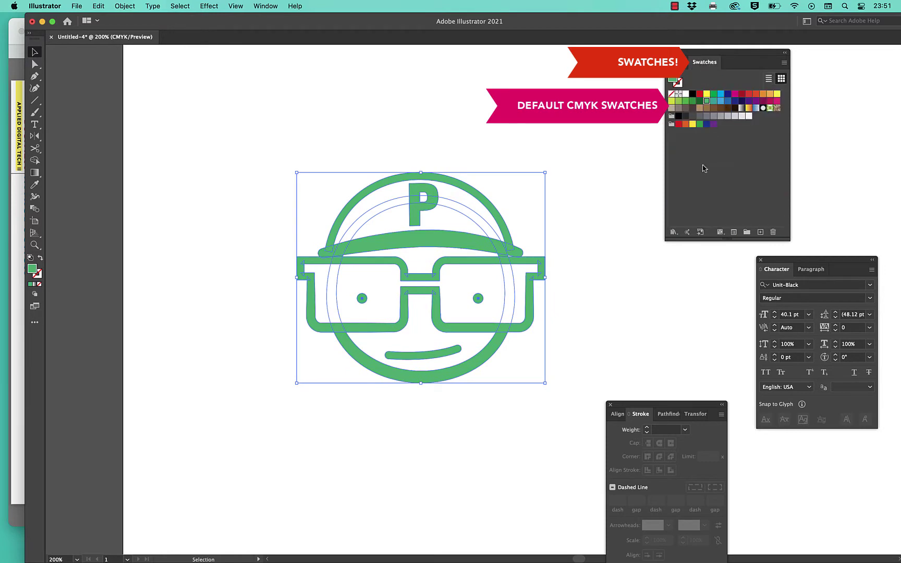
click(673, 233)
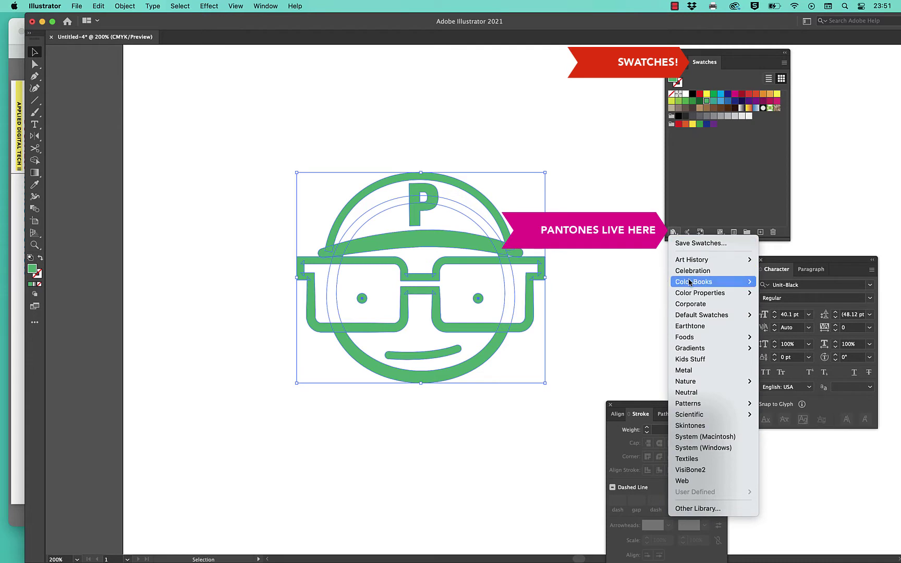
mouse_move(698, 282)
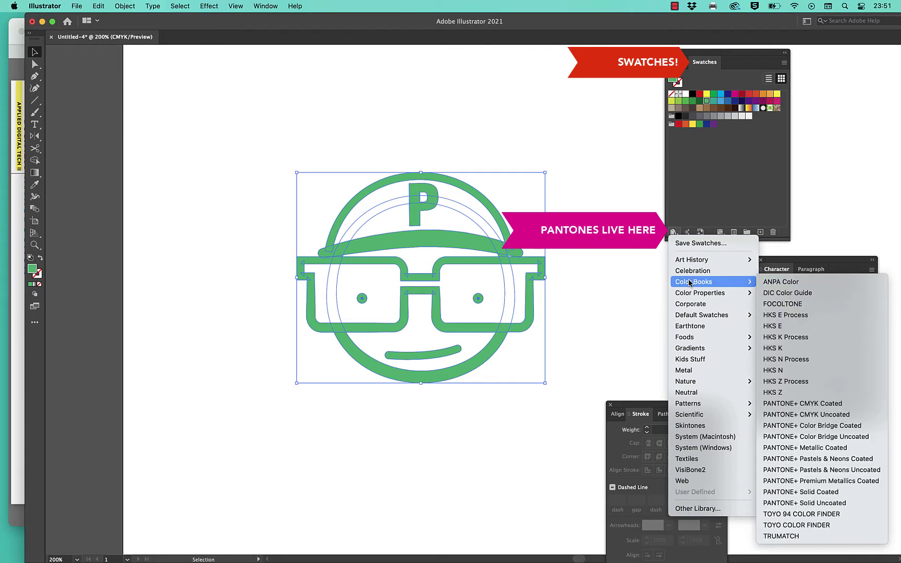
click(801, 503)
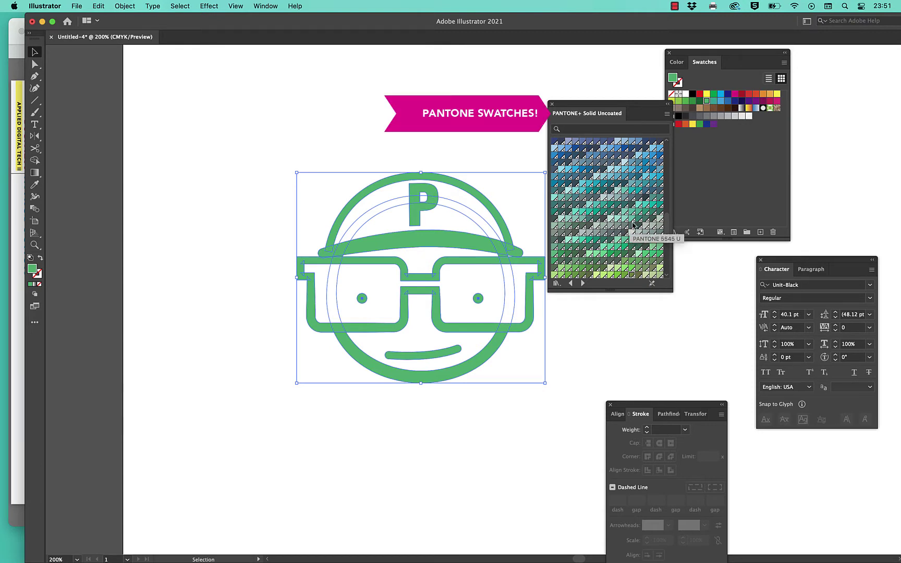
Recolor the selected line work with a dark purple PANTONE+ Solid Uncoated swatch, moving the color book clear of the swatches.
click(669, 166)
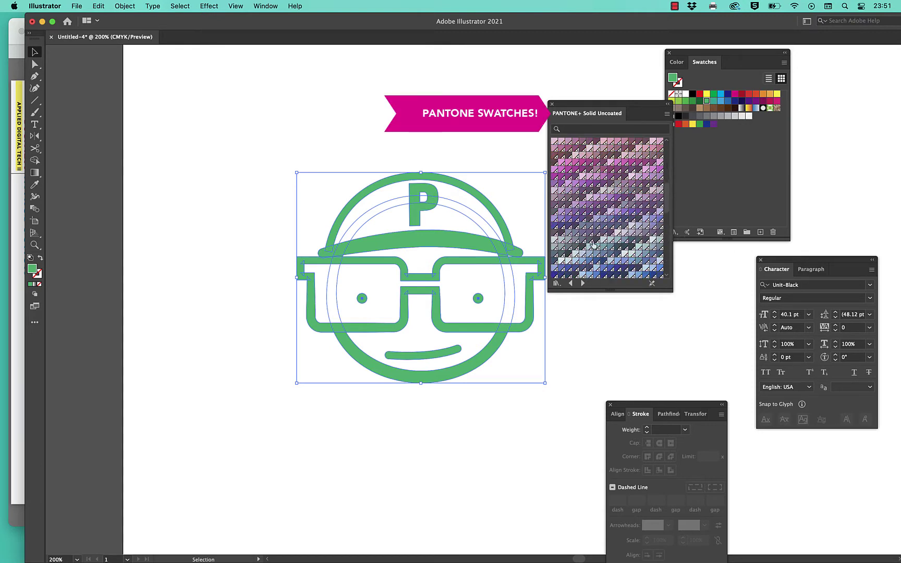
click(603, 212)
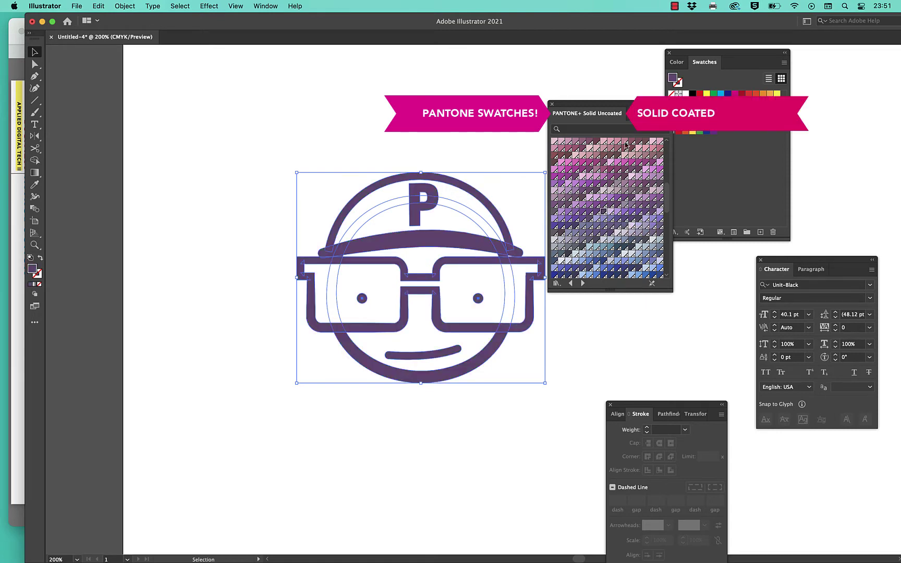
drag(630, 108, 818, 91)
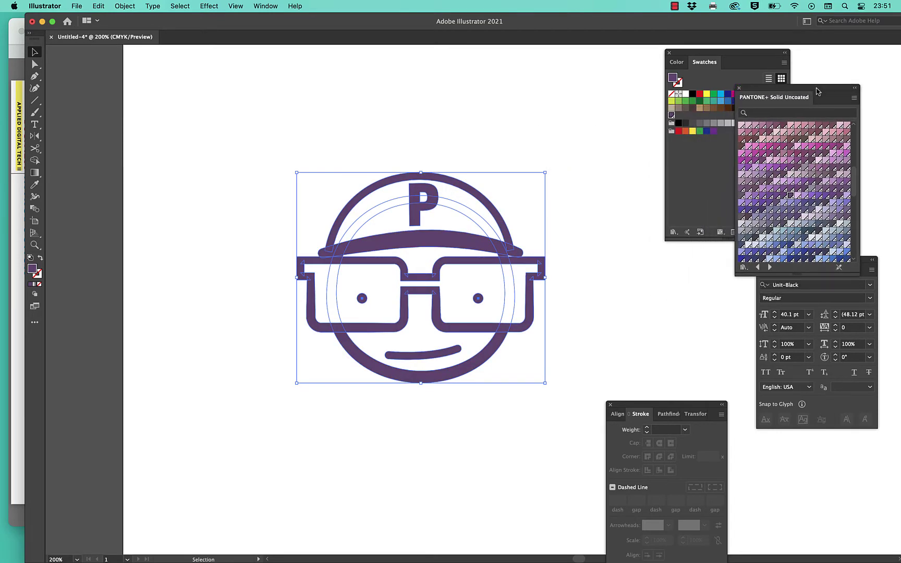
click(838, 200)
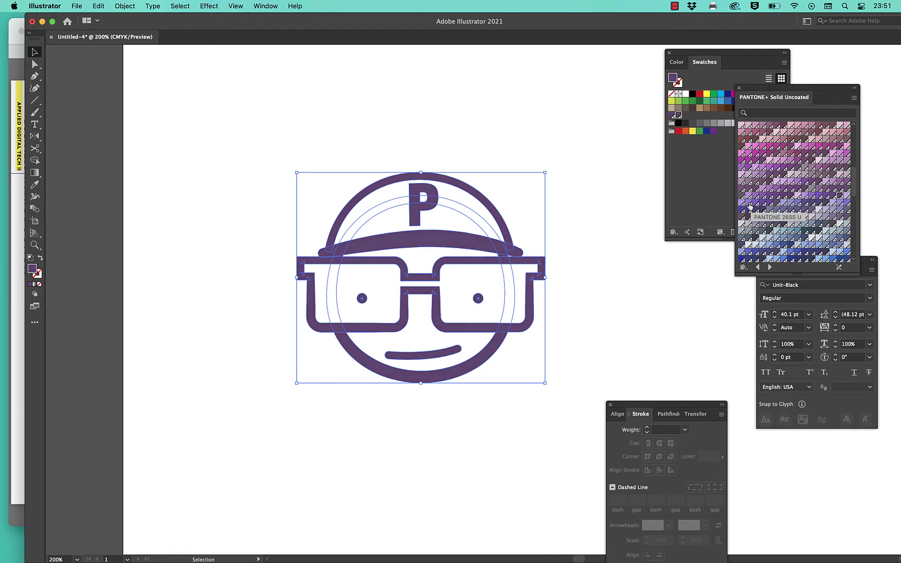
click(783, 225)
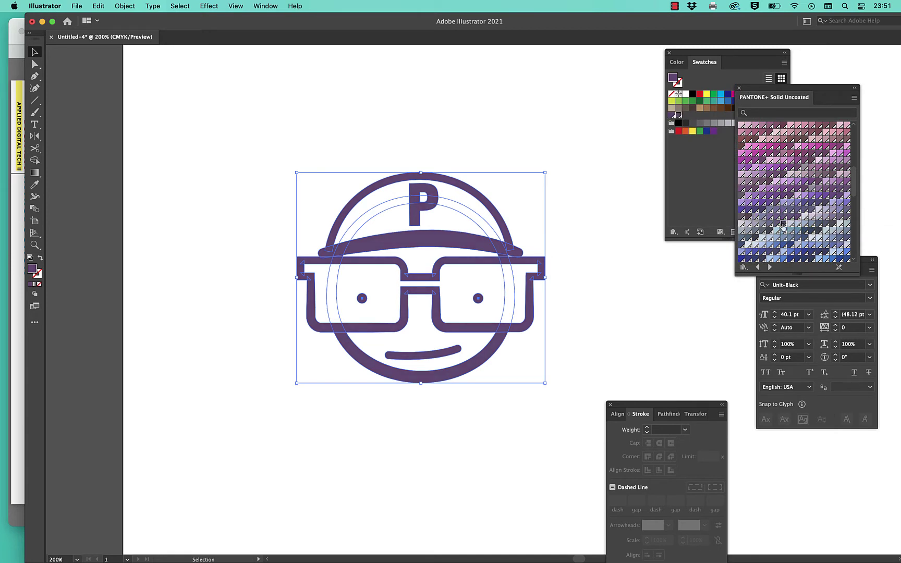
Recolor the selected line work with the dark blue-purple PANTONE 2765 U swatch and deselect it.
click(749, 218)
click(761, 210)
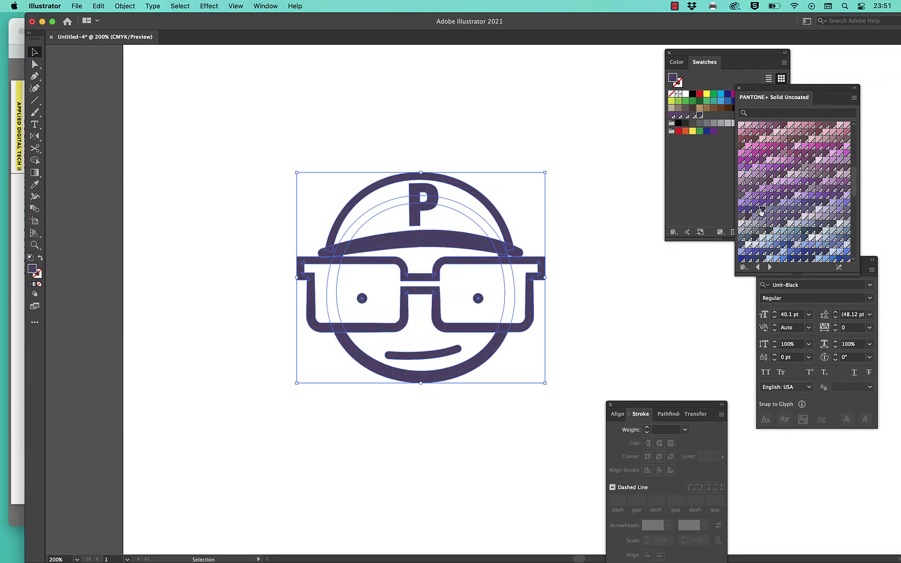
click(606, 198)
Isolate the cap group and fill the cap's interior with a 30% tint of PANTONE 2765 U.
click(445, 206)
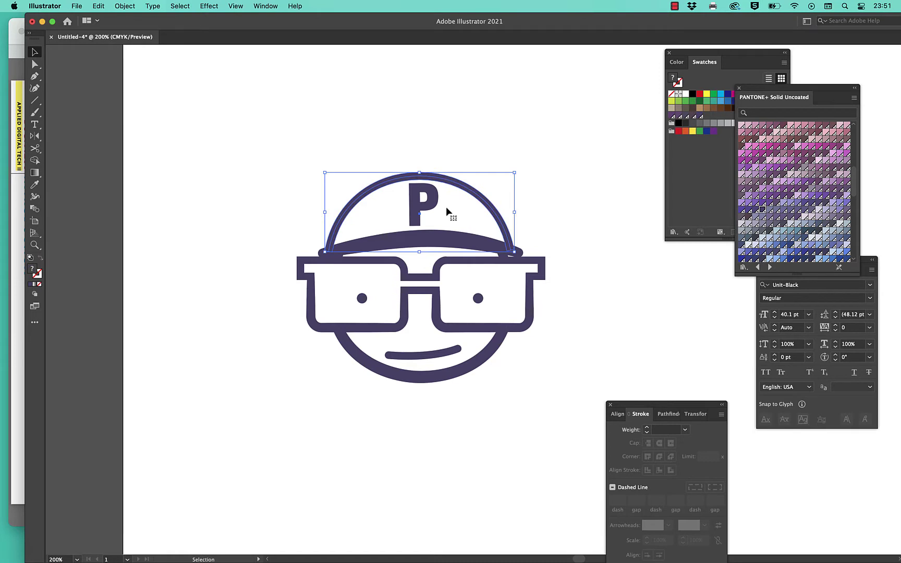
double_click(446, 207)
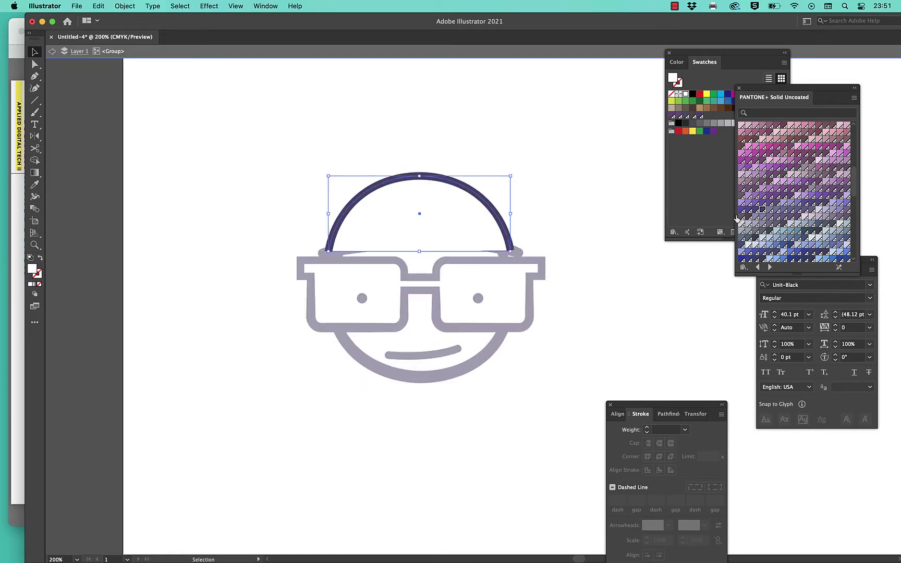
click(762, 210)
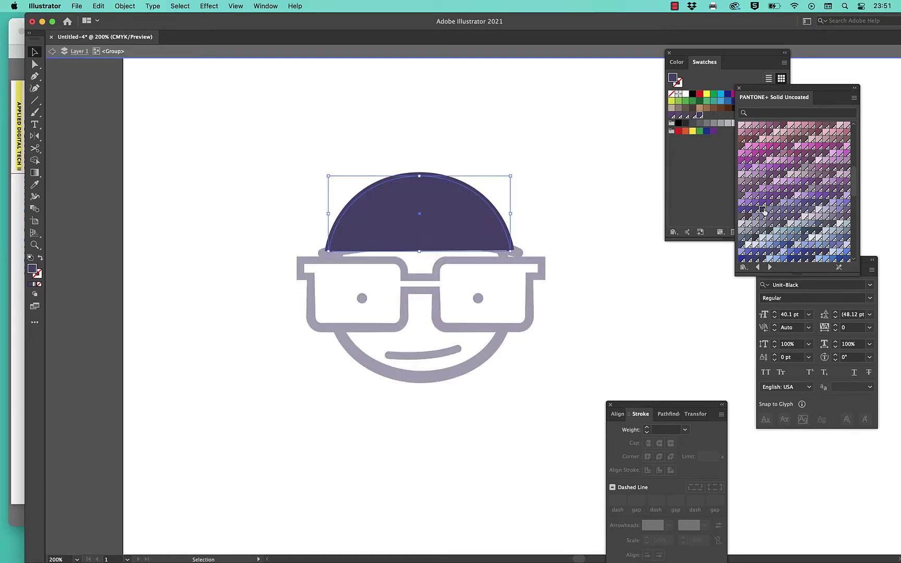
click(686, 65)
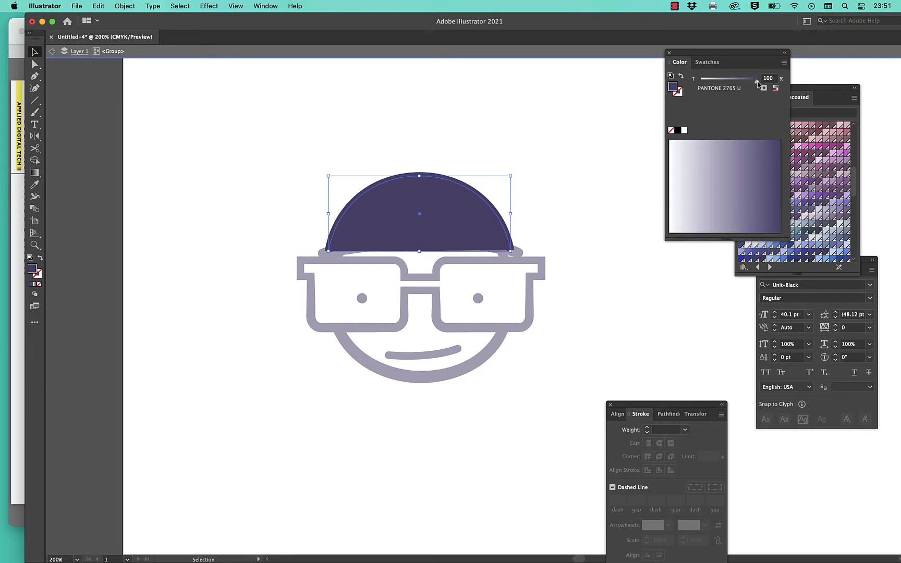
drag(757, 82, 719, 83)
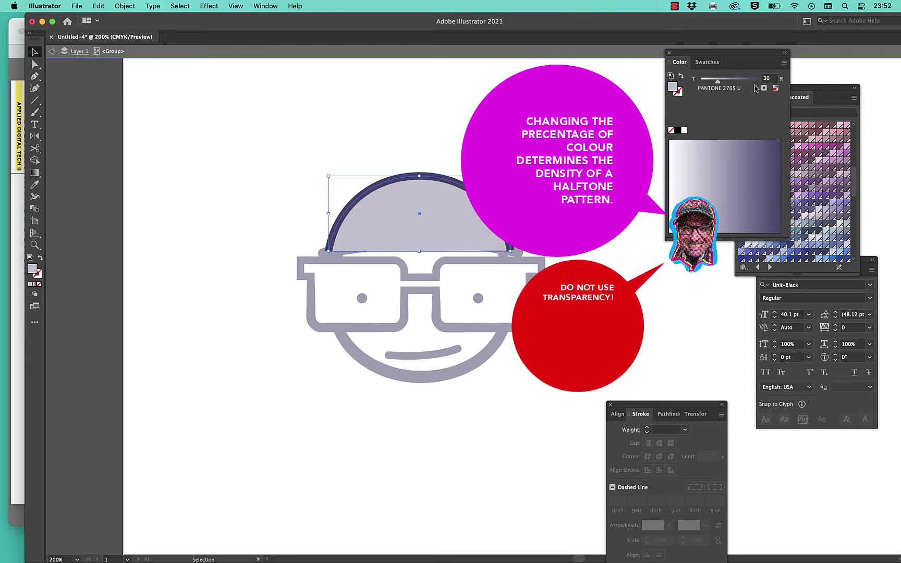
click(501, 104)
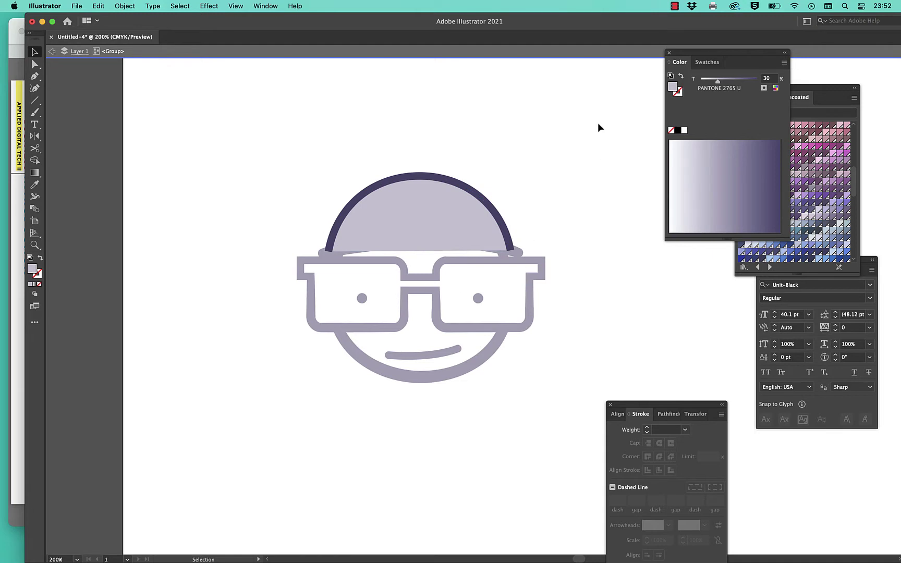
double_click(584, 109)
Add an anchor point midway along the cap fill's bottom edge and raise it so the fill stays behind the brim.
click(442, 215)
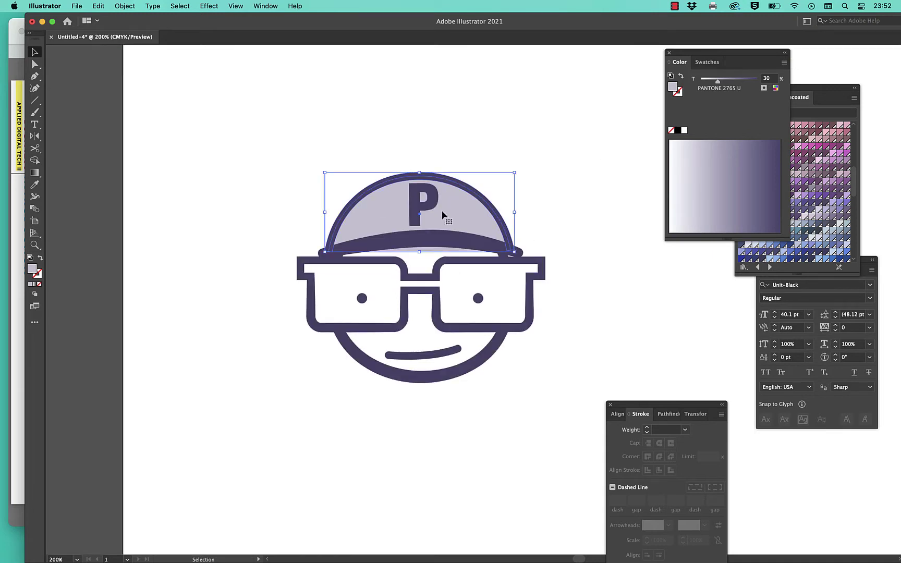
key(a)
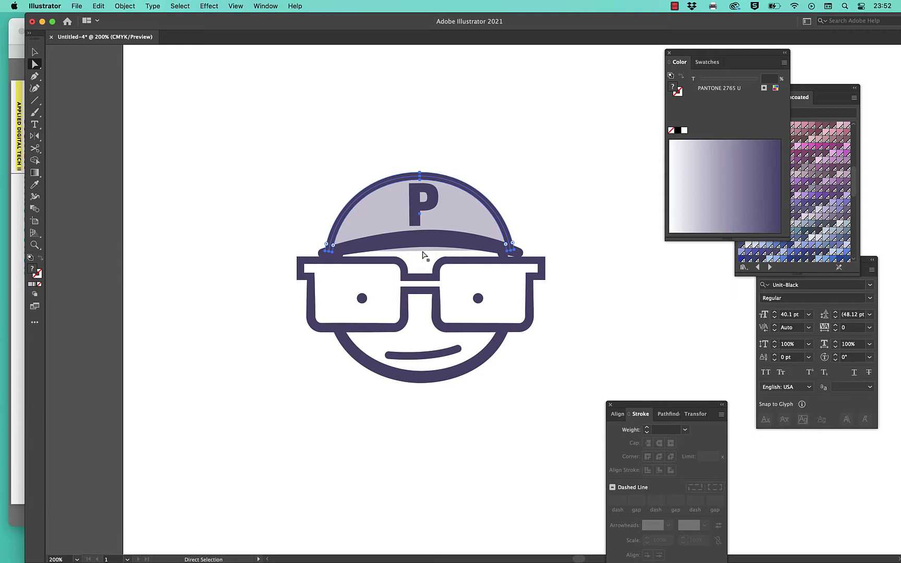
key(v)
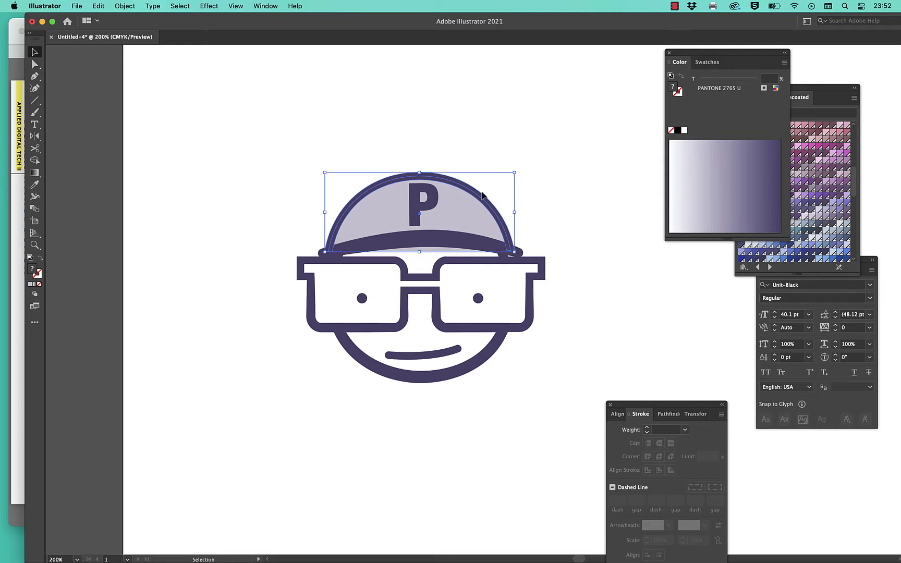
double_click(457, 203)
click(452, 204)
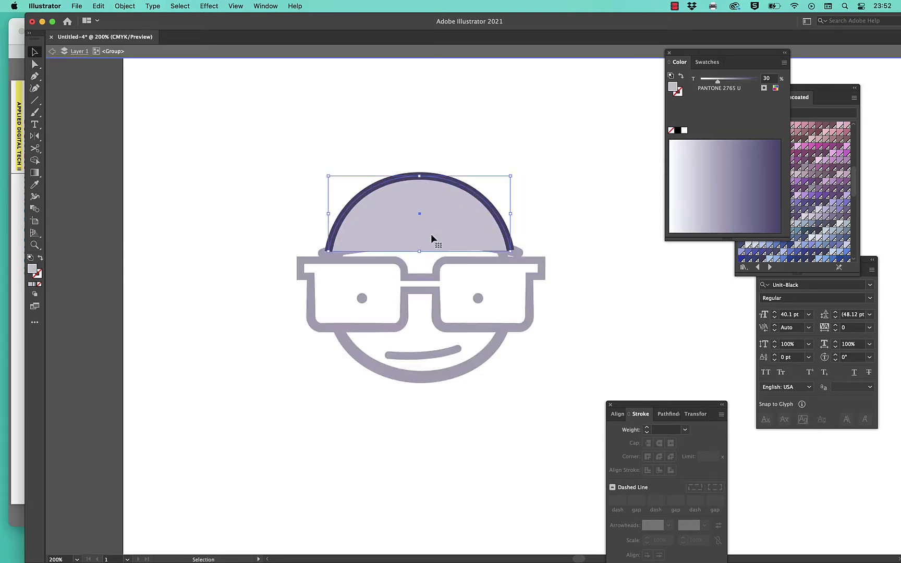
key(a)
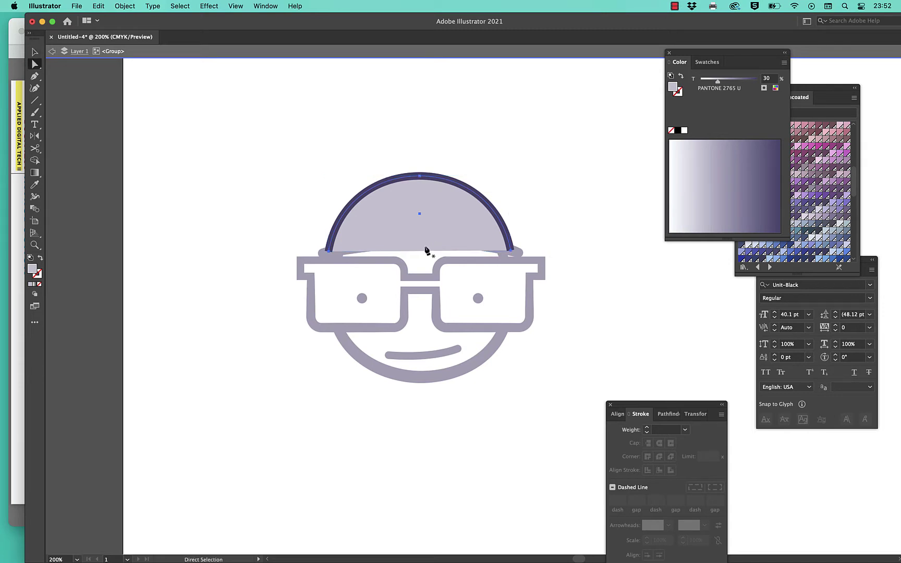
key(p)
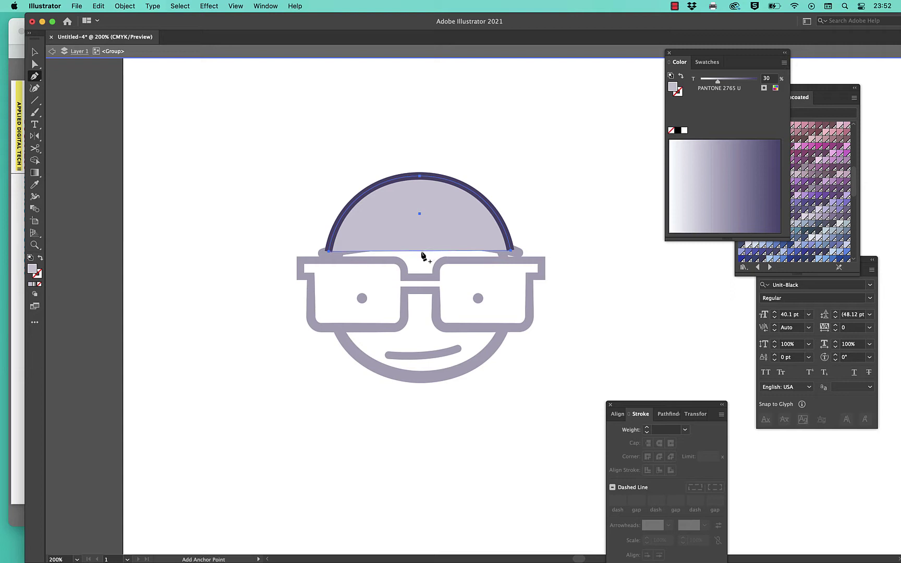
click(421, 251)
key(a)
drag(421, 252, 421, 244)
double_click(547, 157)
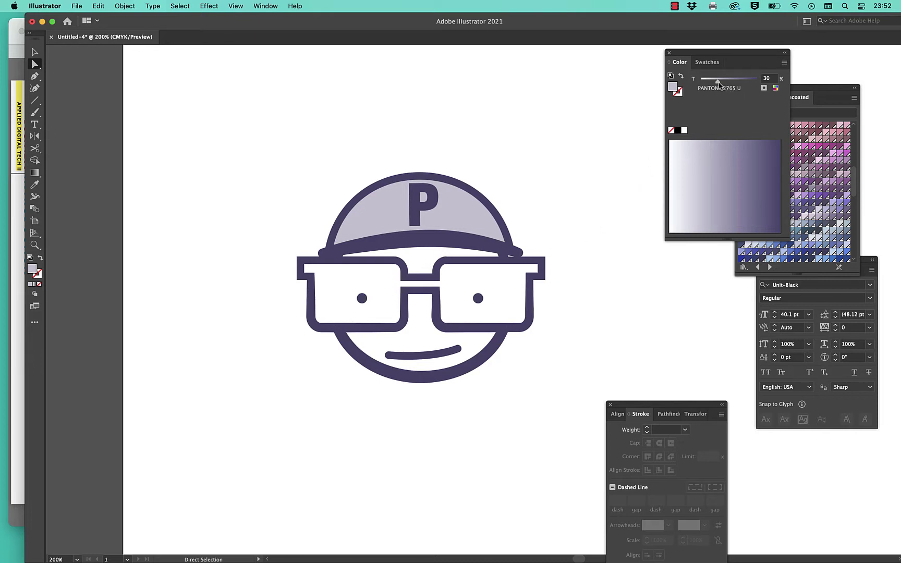
Duplicate the whole logo below and to the left of the original, and unite the copy into a single silhouette.
click(466, 218)
click(524, 228)
key(v)
drag(545, 178, 309, 376)
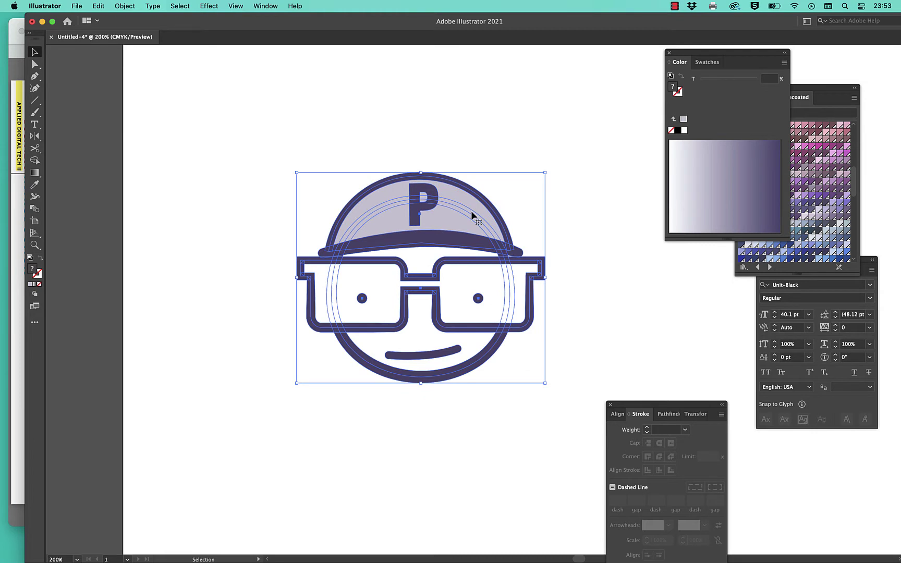
drag(472, 215, 312, 366)
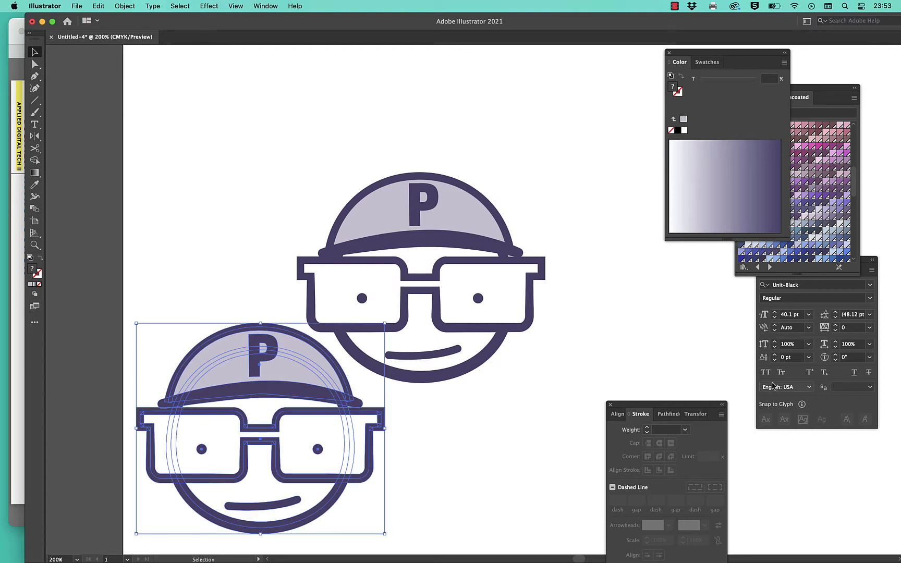
click(667, 414)
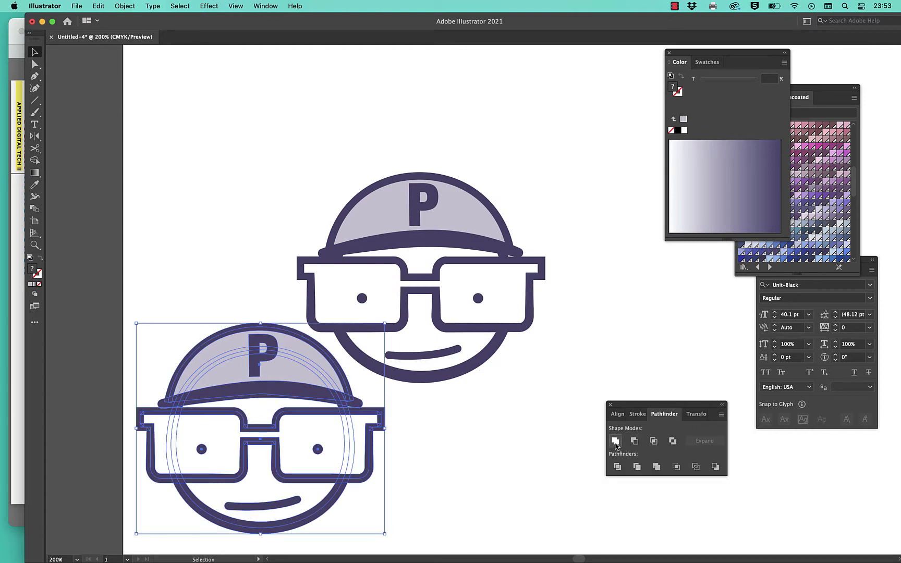
click(616, 441)
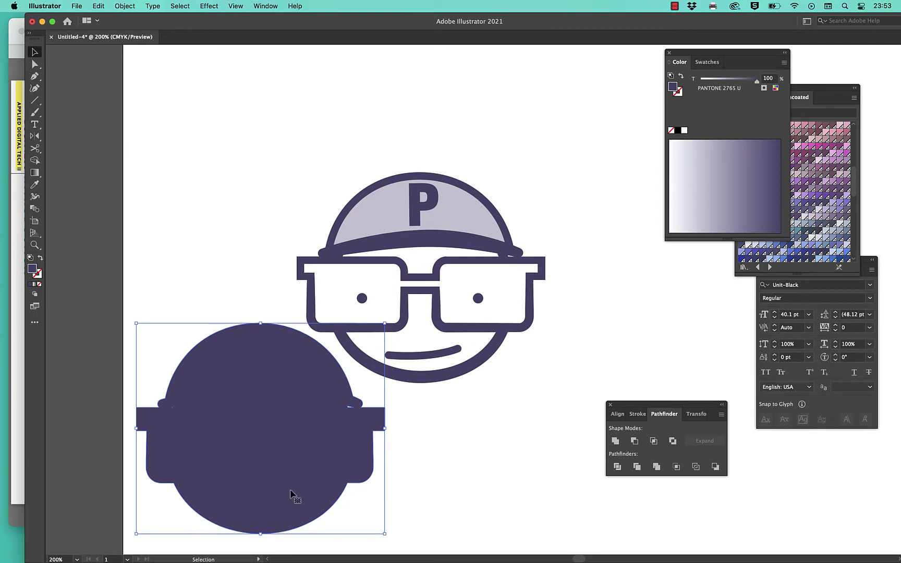
Offset the silhouette's path by 5.76 pt with round joins.
click(124, 5)
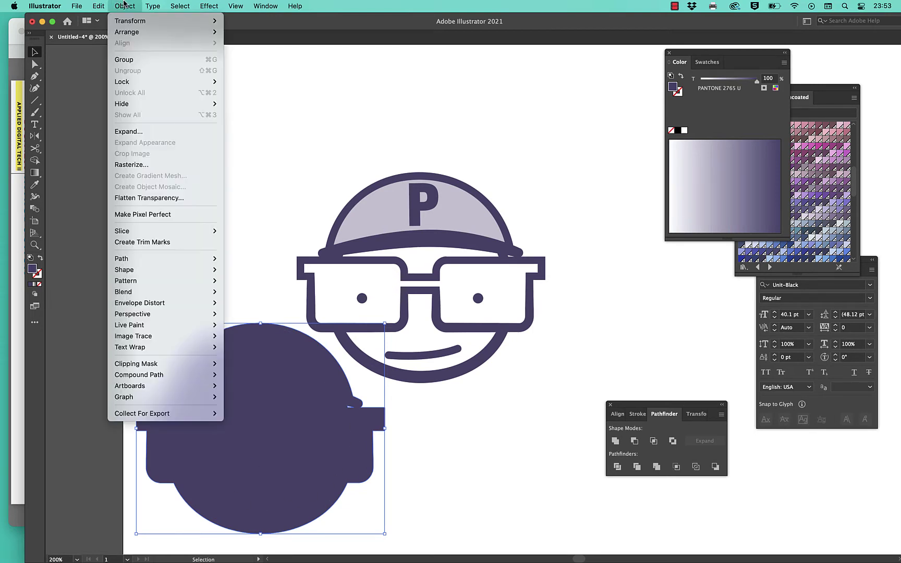
mouse_move(127, 262)
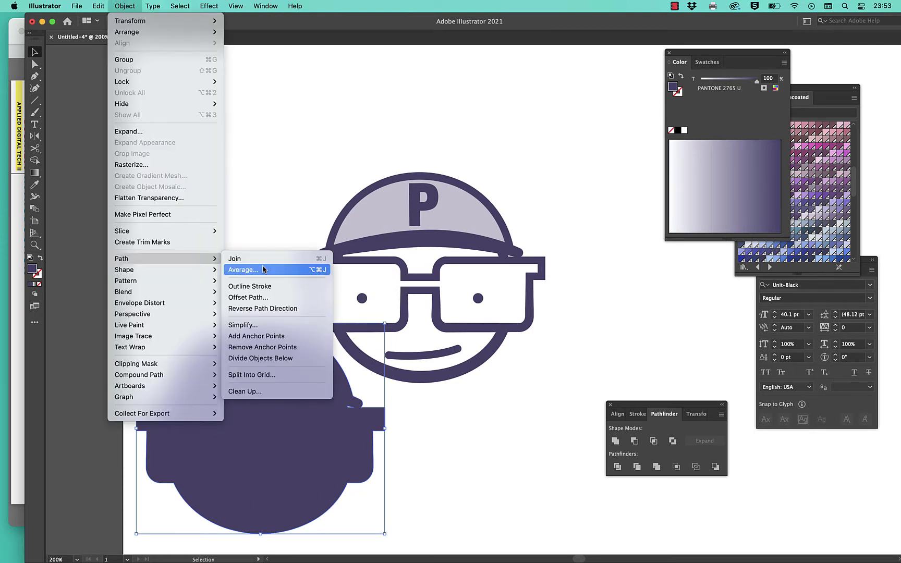
click(261, 300)
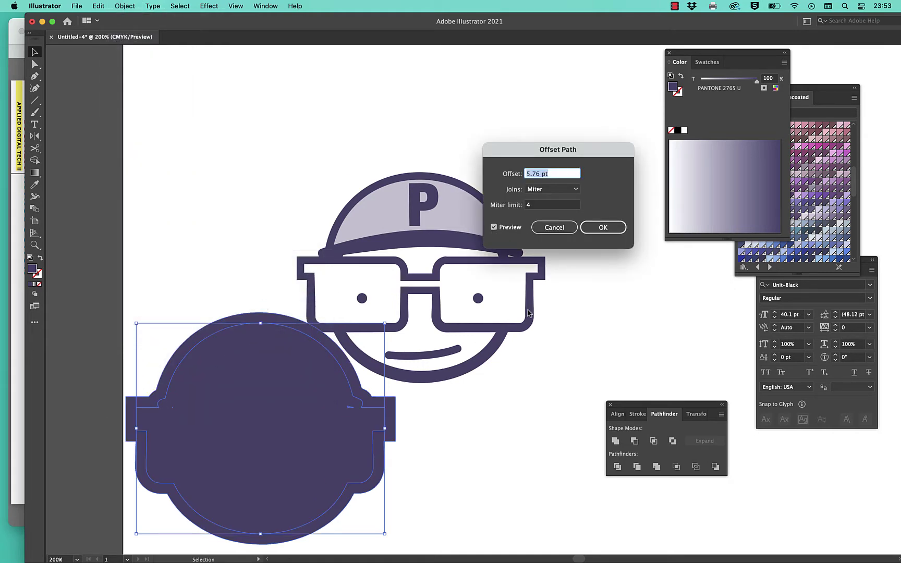
click(600, 232)
click(575, 191)
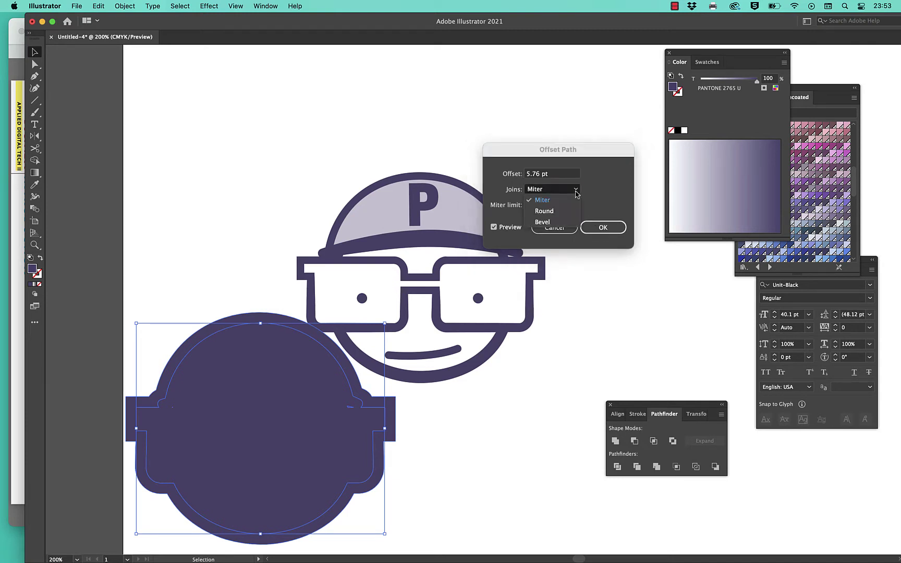
click(565, 211)
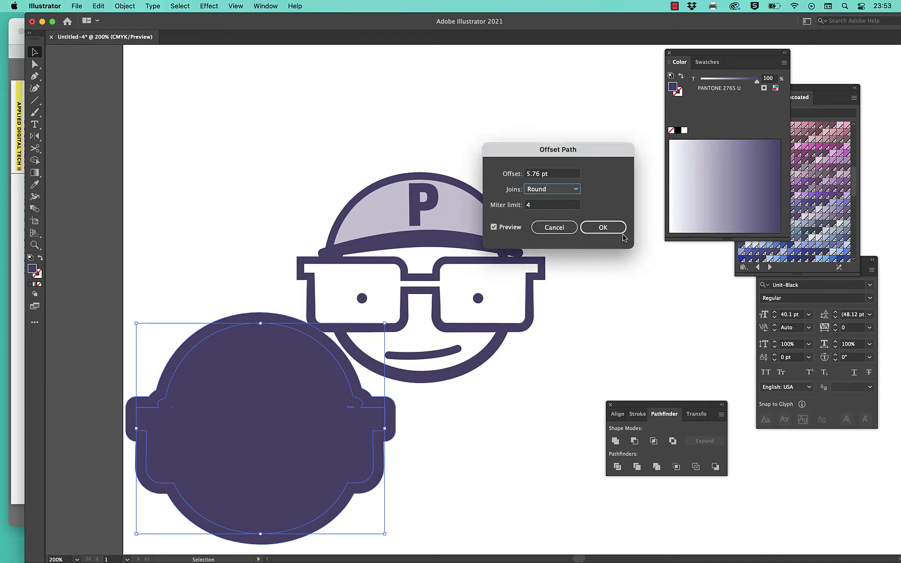
click(607, 227)
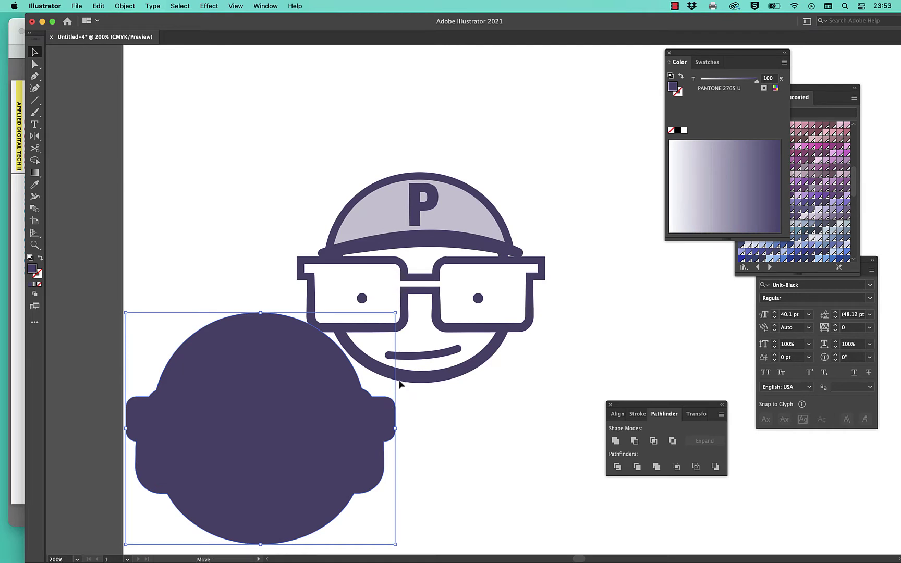
Move the offset shape off the smaller silhouette, delete that silhouette, and swap the offset shape's fill to a stroke.
drag(391, 396, 634, 131)
click(197, 383)
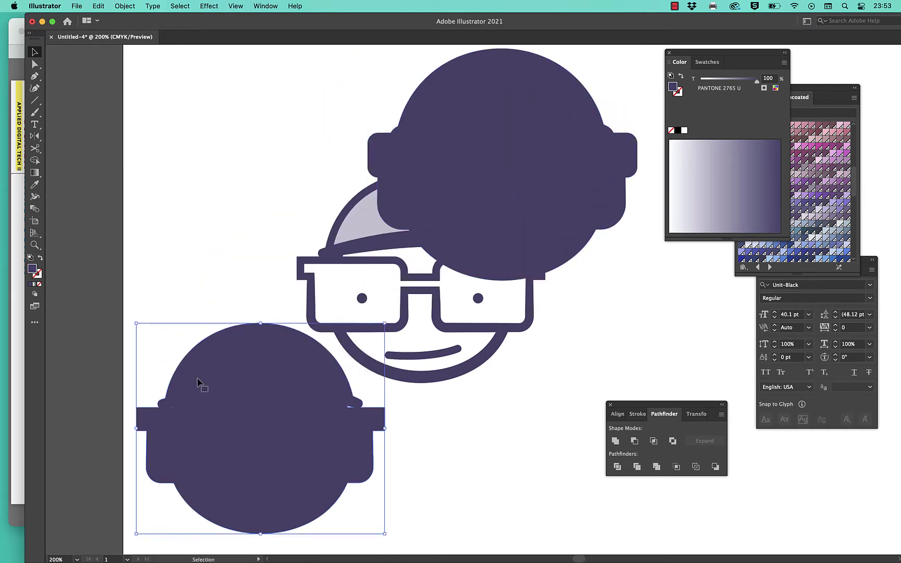
key(Delete)
click(526, 183)
key(shift+x)
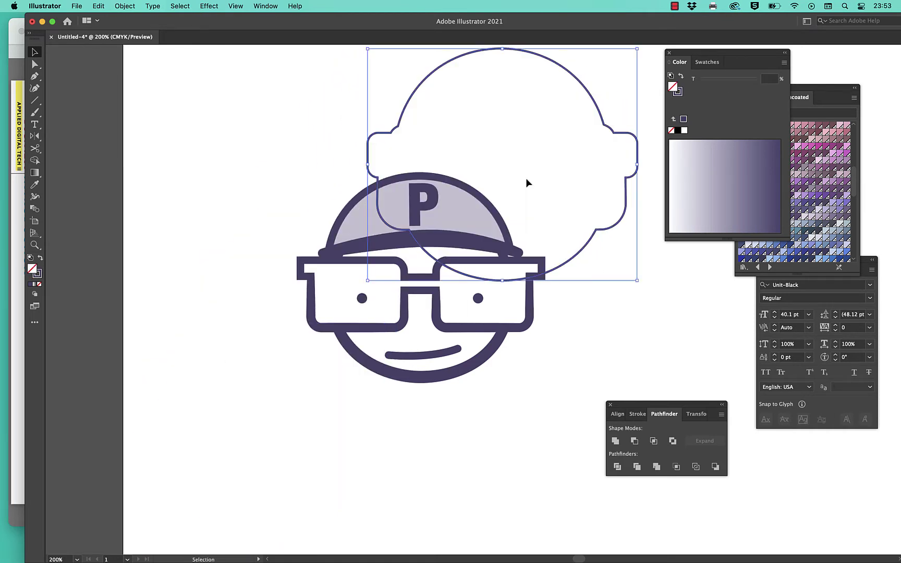
Center the stroked outline around the original logo with an even gap on all sides.
drag(626, 138, 543, 250)
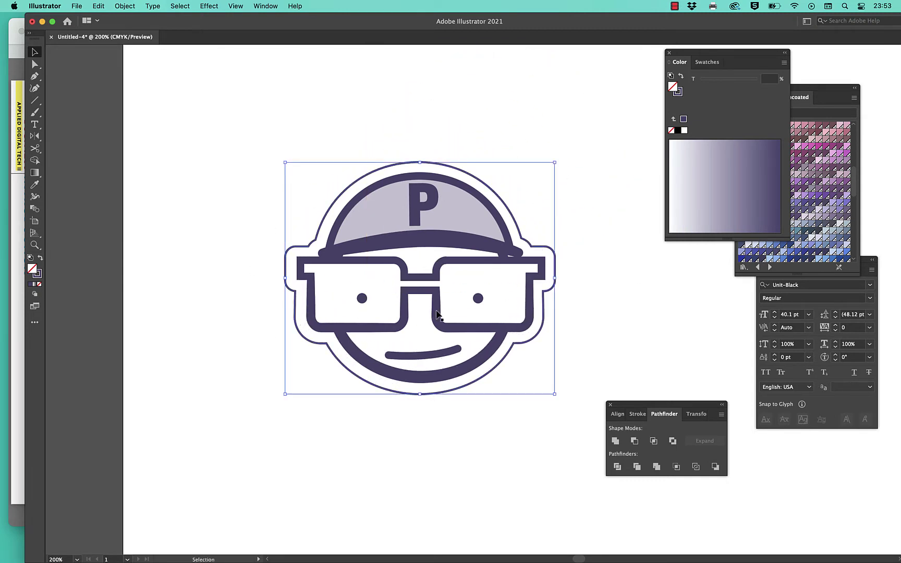
key(Right)
key(Right)
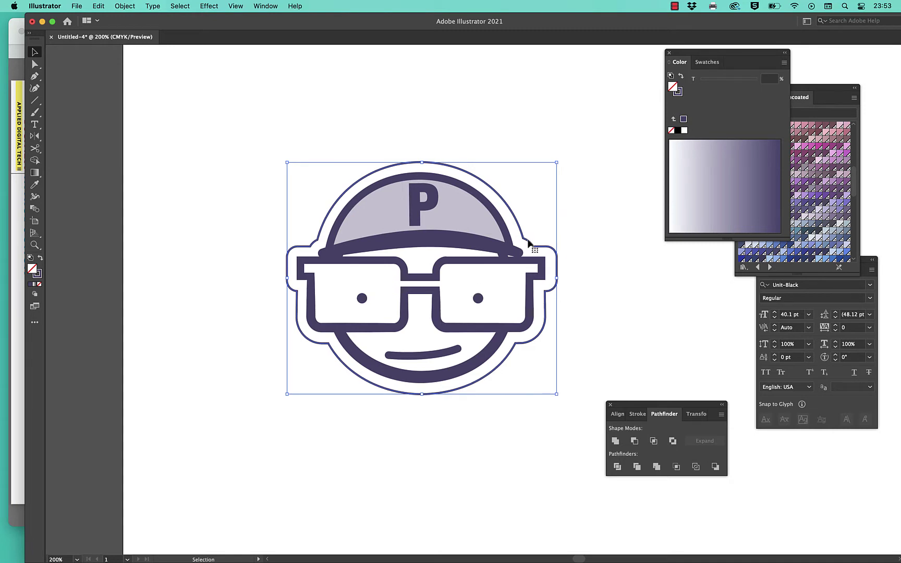
drag(527, 242, 527, 242)
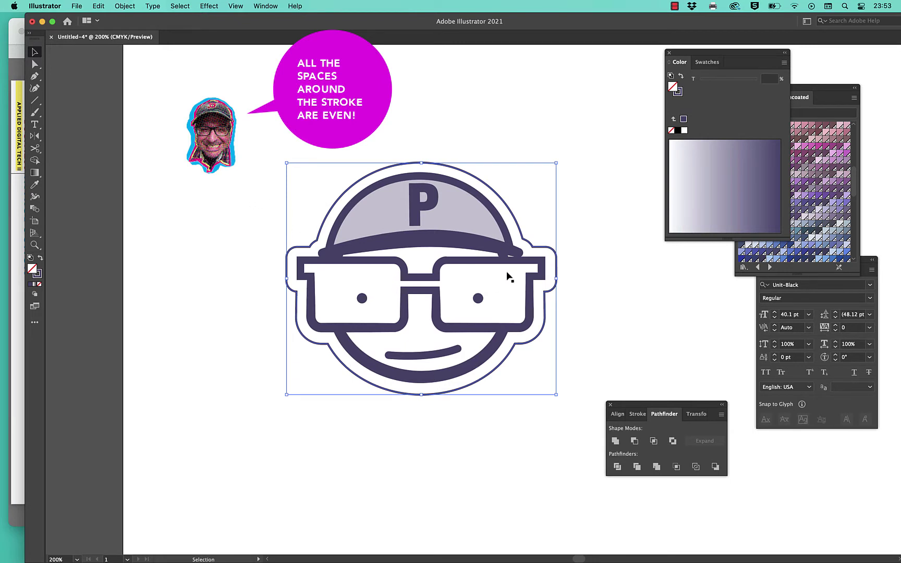
Try scaling the outline down slightly around its center, undo the resize, and deselect.
mouse_move(555, 397)
mouse_down()
mouse_move(603, 429)
mouse_move(564, 391)
mouse_up()
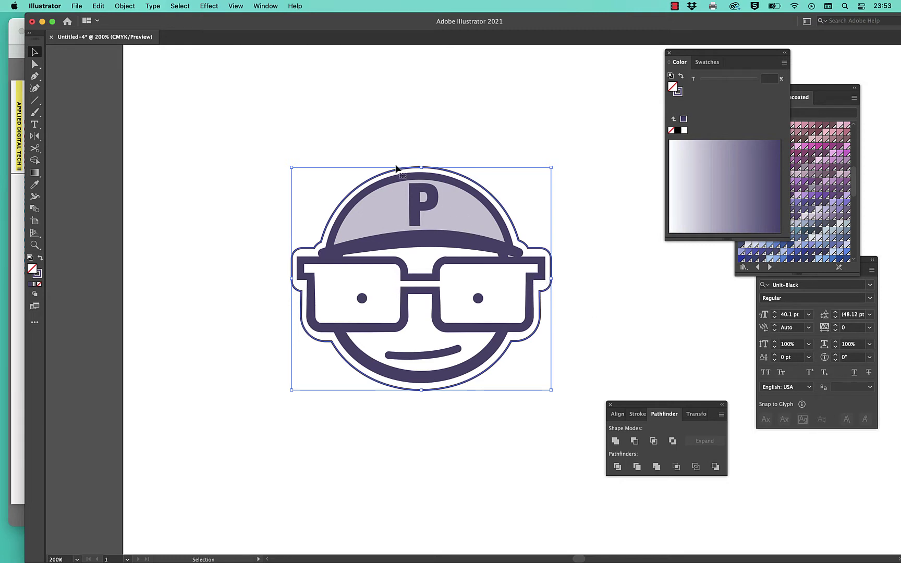
key(super+z)
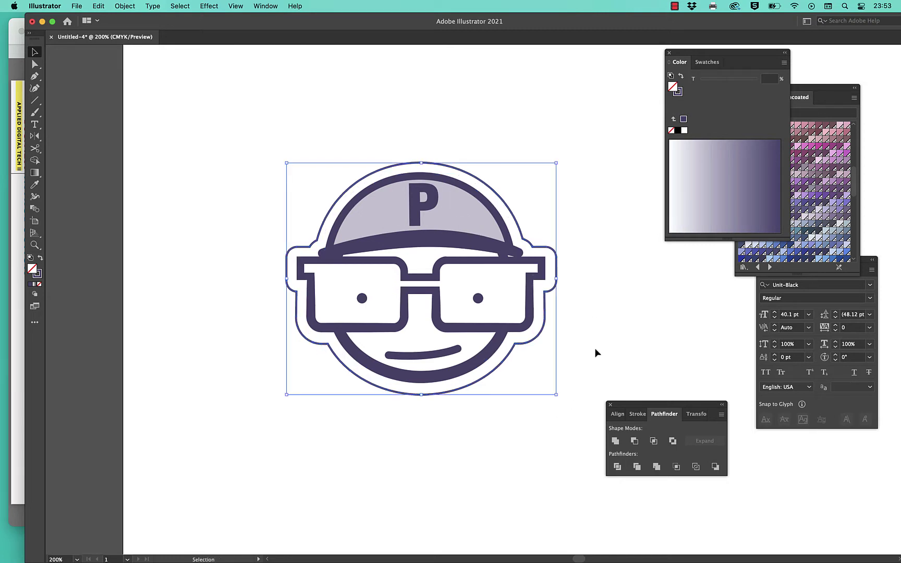
click(594, 348)
Set the stroke weight of the outline around the logo to 2 pt and deselect it.
click(396, 394)
click(637, 413)
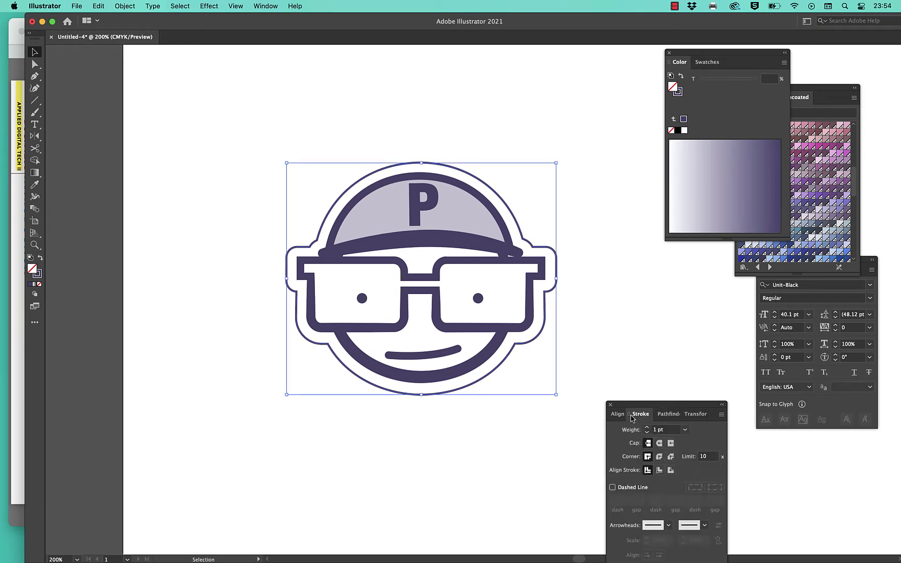
click(647, 427)
click(609, 246)
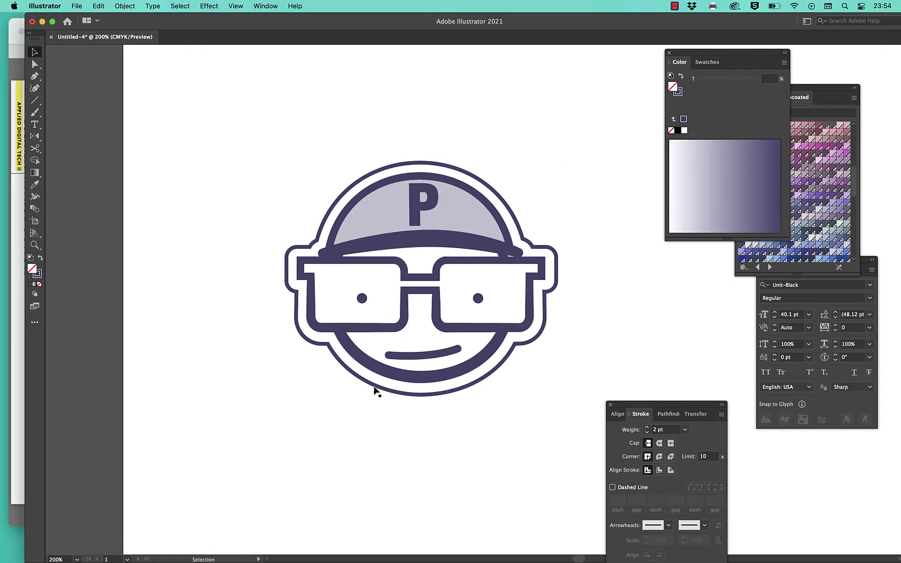
Begin saving the logo under a new name and create a folder named 002__FORM inside the PEET folder.
key(super)
key(super+shift+s)
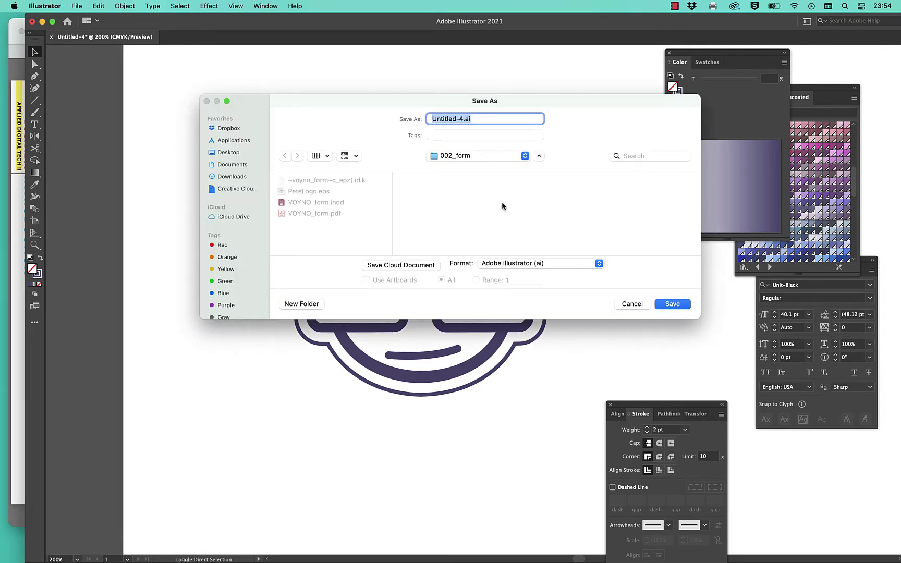
click(455, 154)
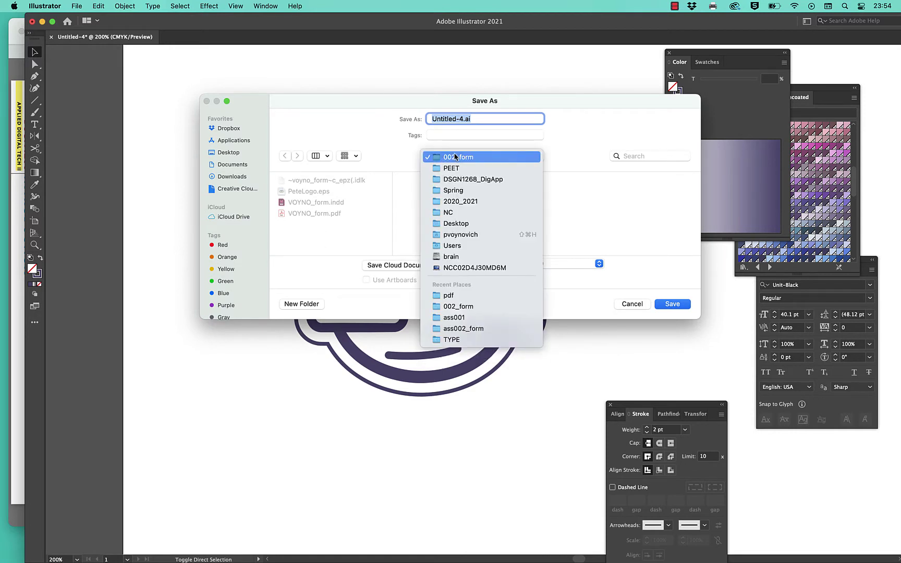
click(452, 167)
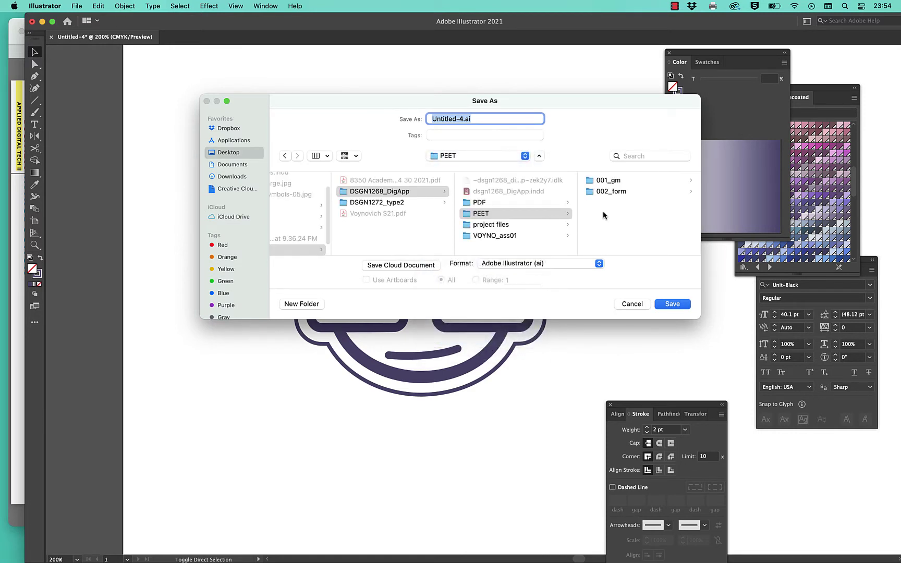
click(287, 307)
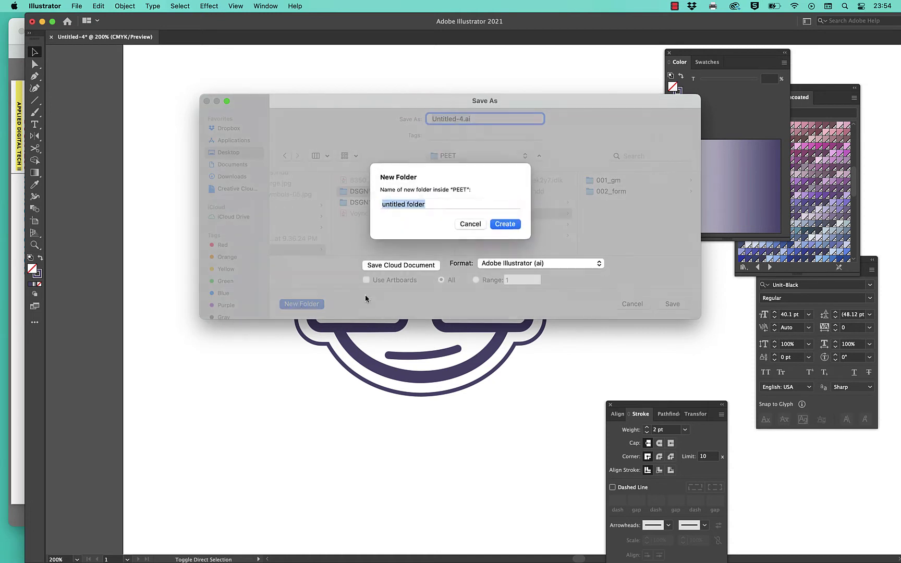
text(002__)
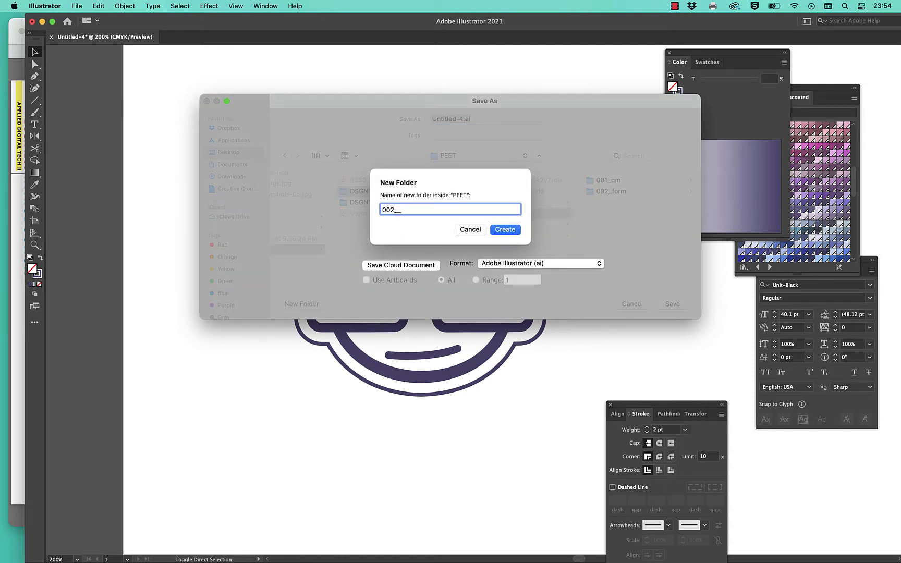
text(FOMR)
text(RM)
key(Return)
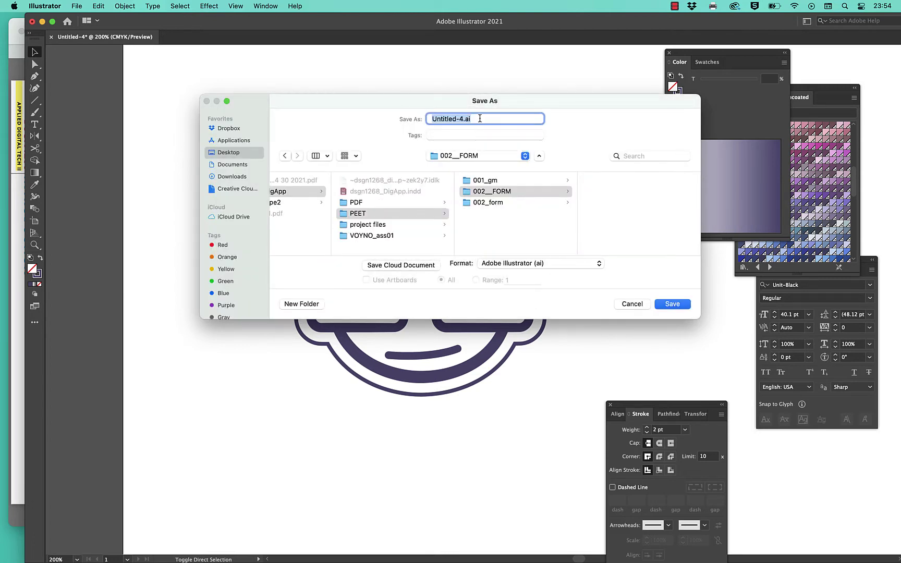
Save the logo as PeteHead in Illustrator EPS format in the 002__FORM folder, accepting the Illustrator 2020 EPS options.
text(PeteHead)
click(547, 263)
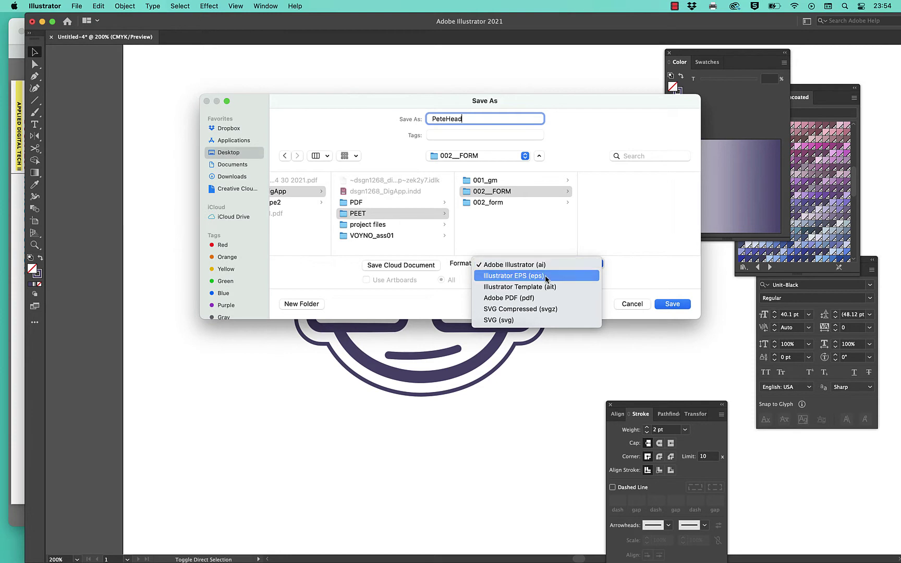
click(546, 277)
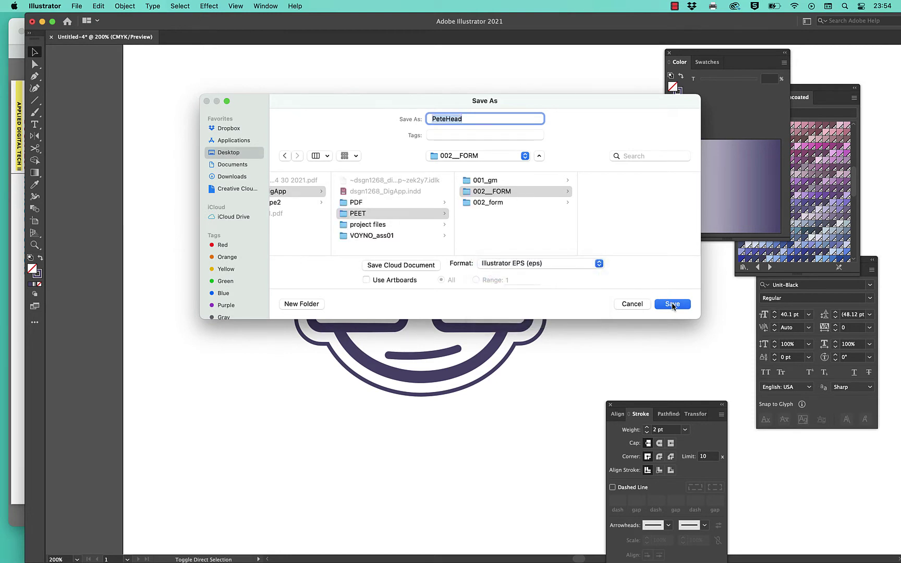
click(627, 209)
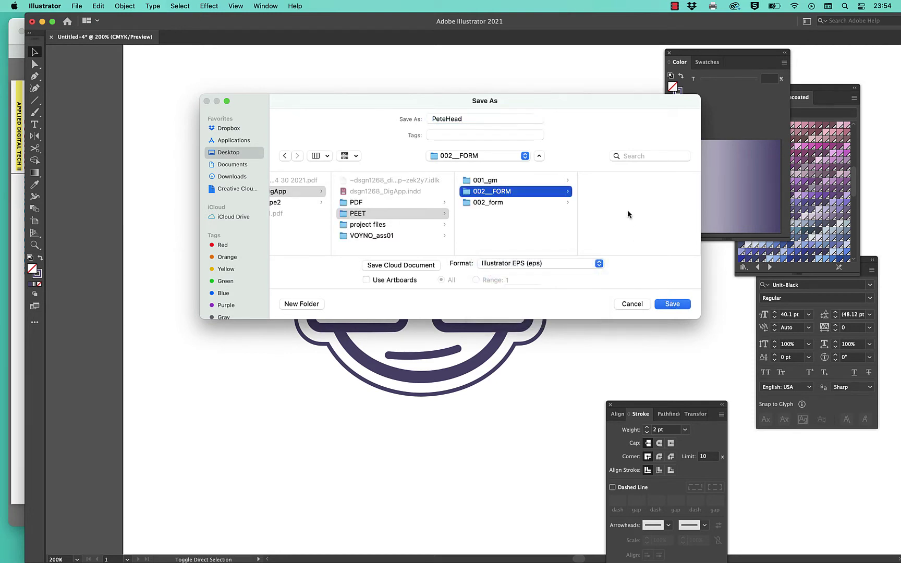
click(666, 306)
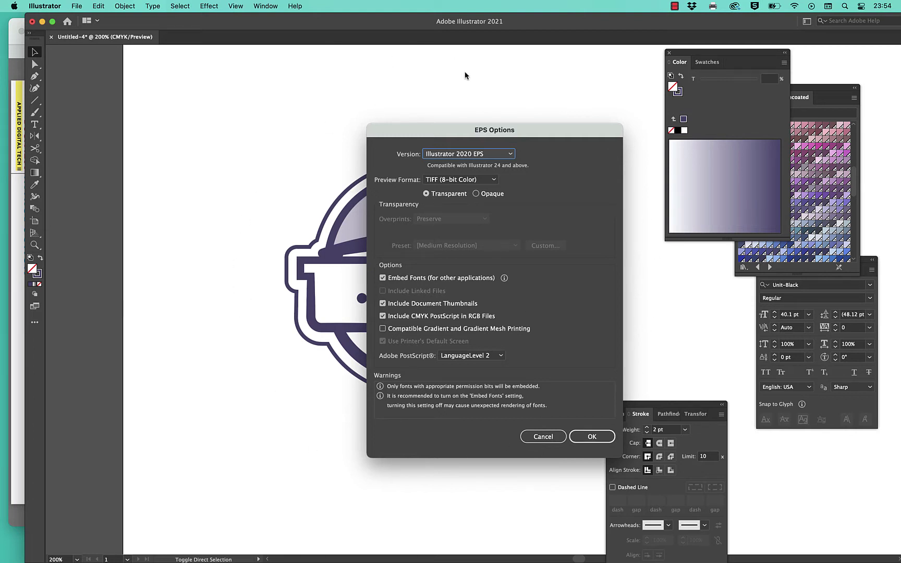
click(585, 439)
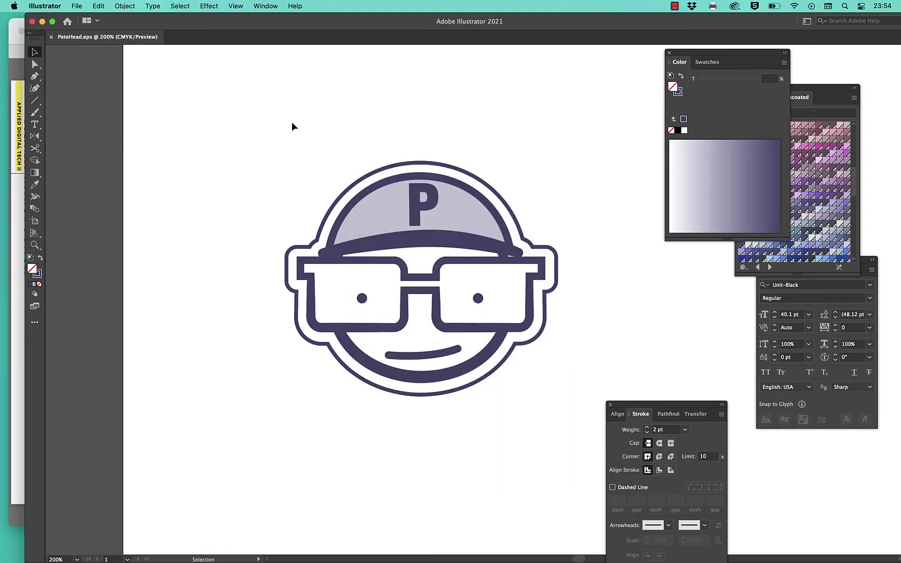
Switch to InDesign and set up a new landscape document in inches, 11 in wide and 8.5 in high.
click(42, 24)
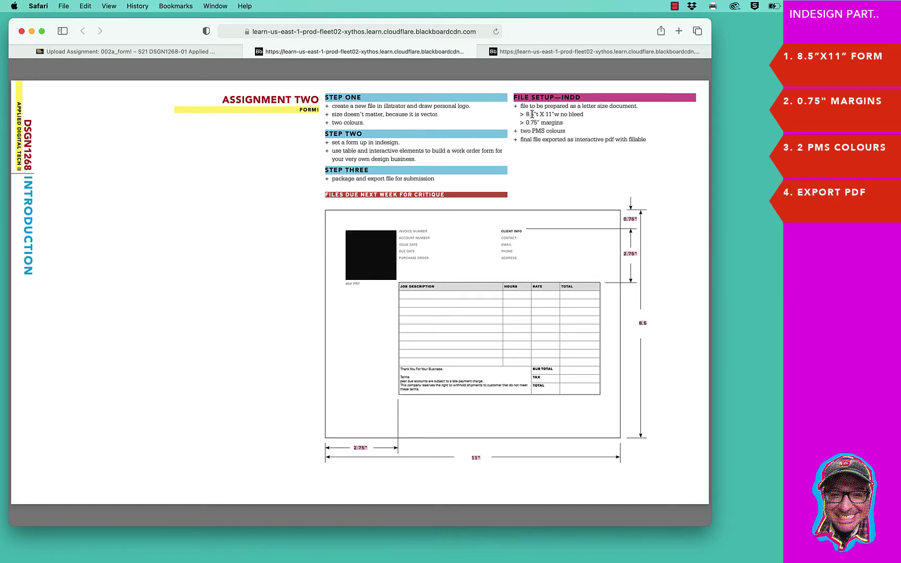
mouse_move(472, 553)
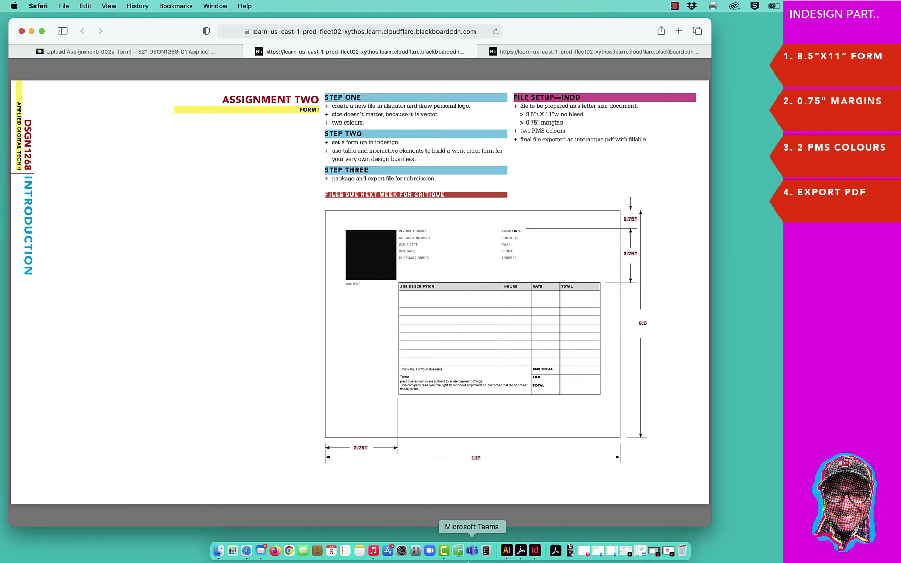
click(532, 555)
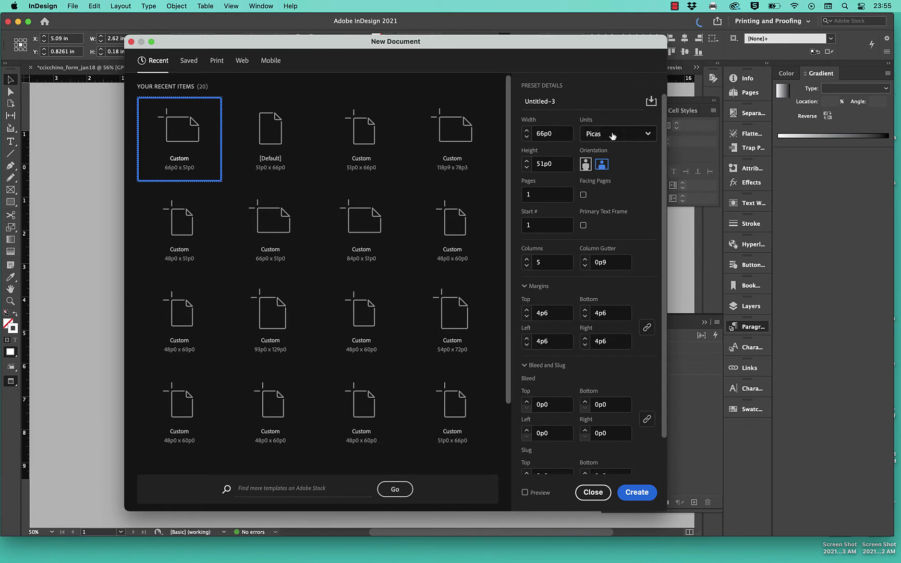
click(617, 134)
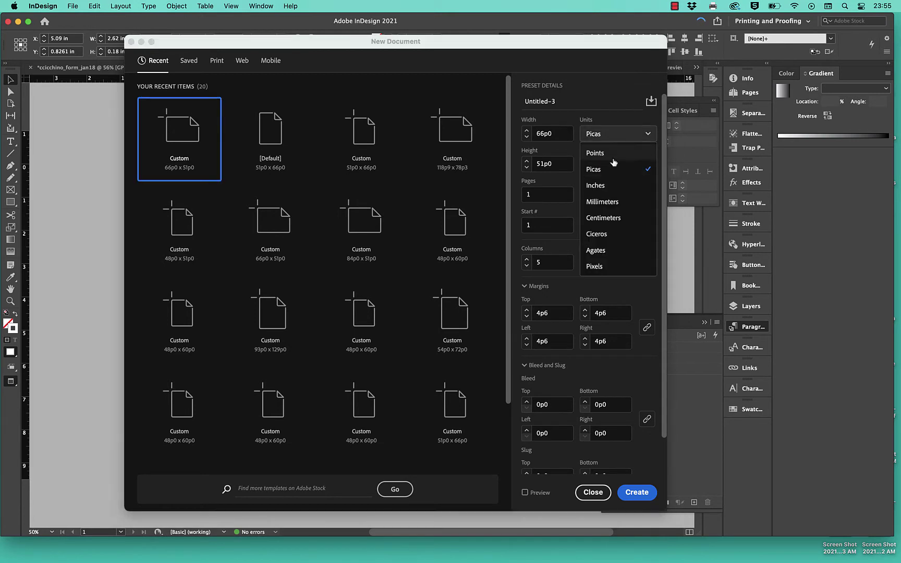
click(596, 185)
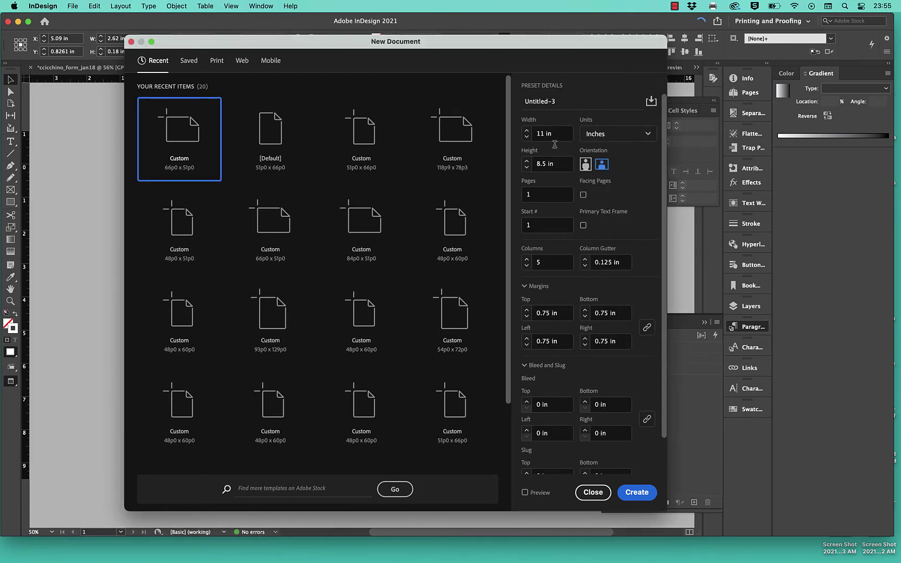
click(585, 165)
click(601, 165)
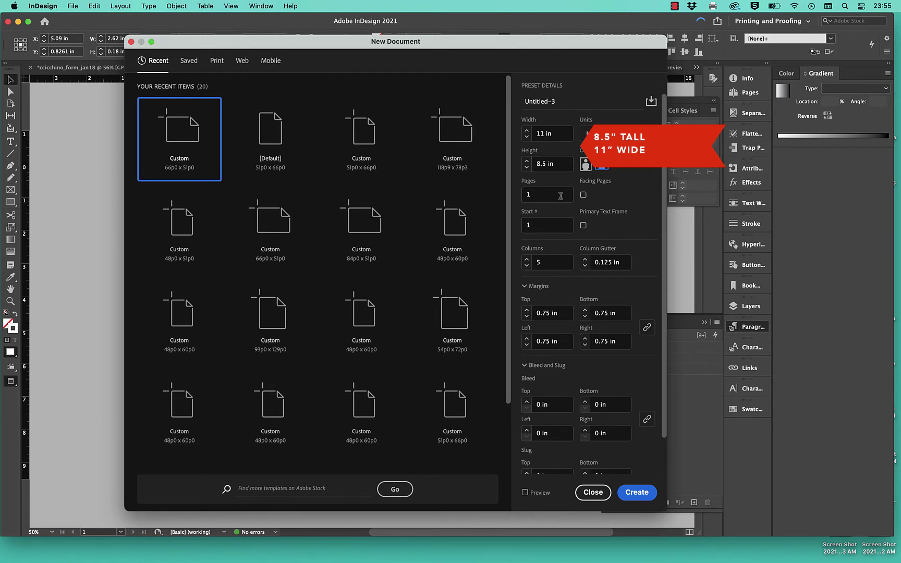
Create the new document with five columns and 0.75 in margins on all sides.
click(526, 259)
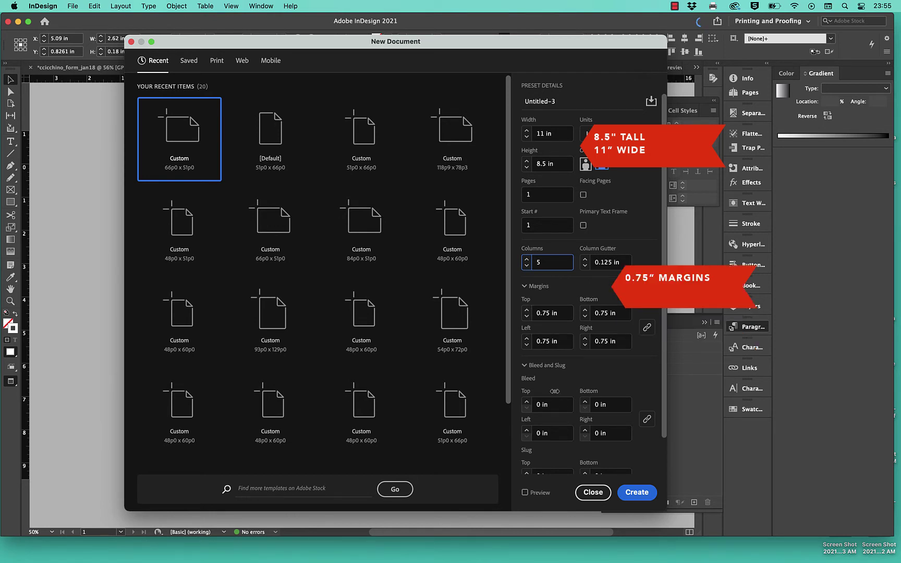
scroll(547, 365, down, 2)
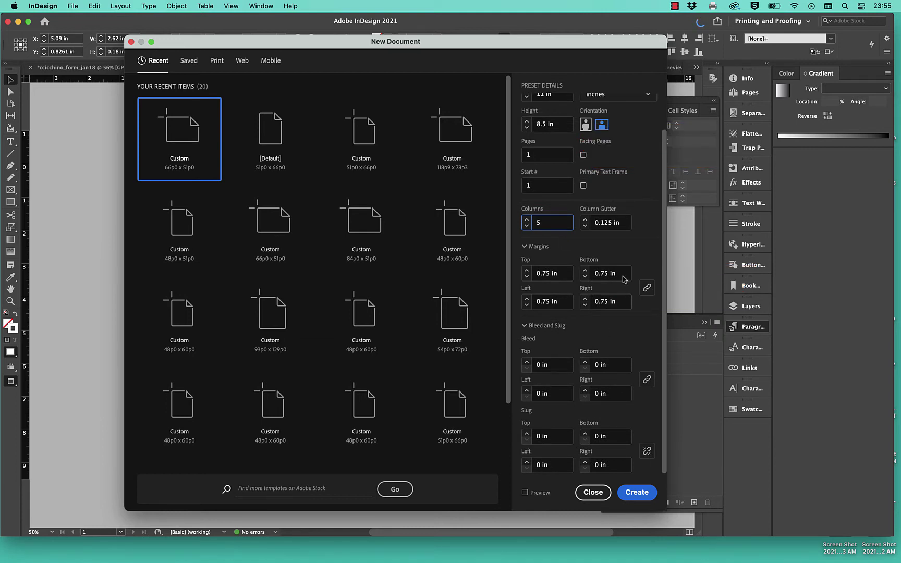
click(634, 491)
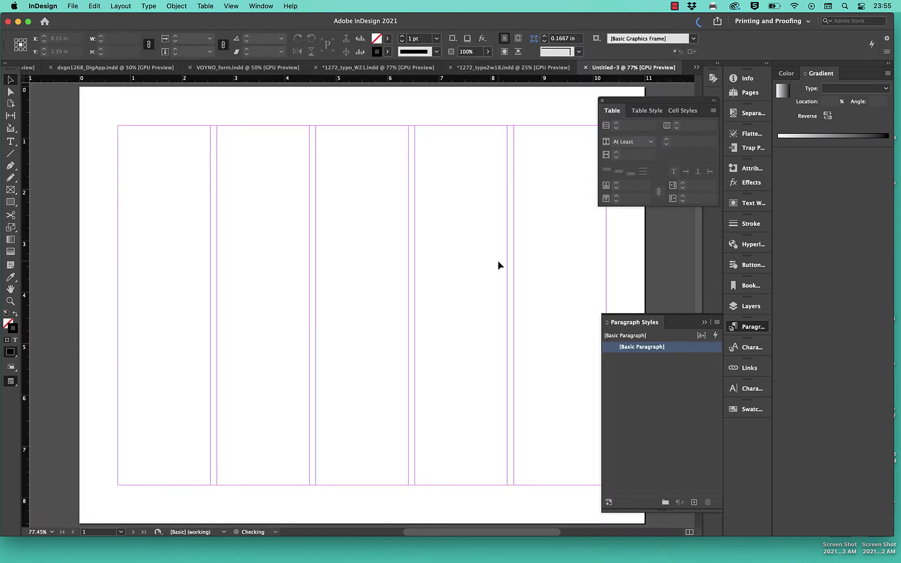
Check the layout dimensions in the assignment brief in Safari and place a vertical page guide at 2.75 in.
scroll(291, 172, right, 2)
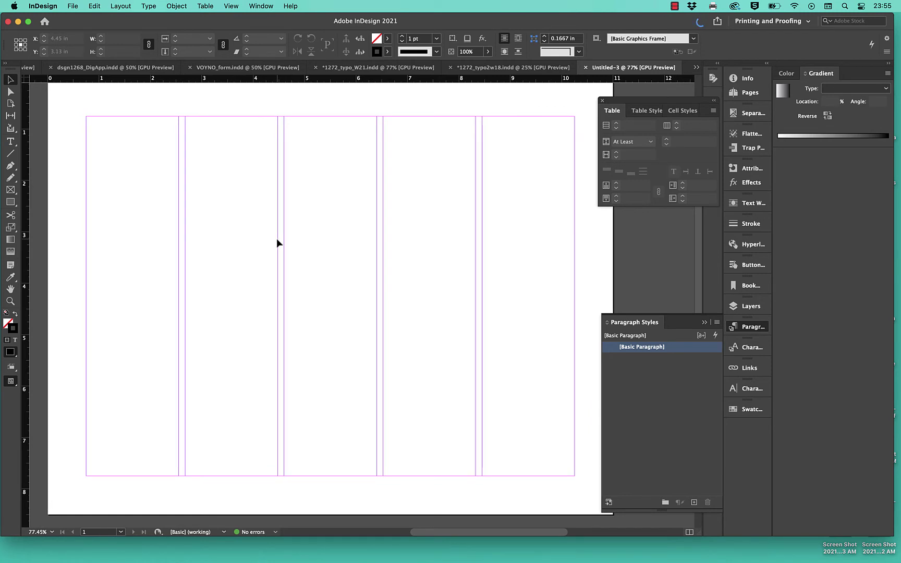
scroll(277, 242, up, 1)
scroll(277, 243, down, 1)
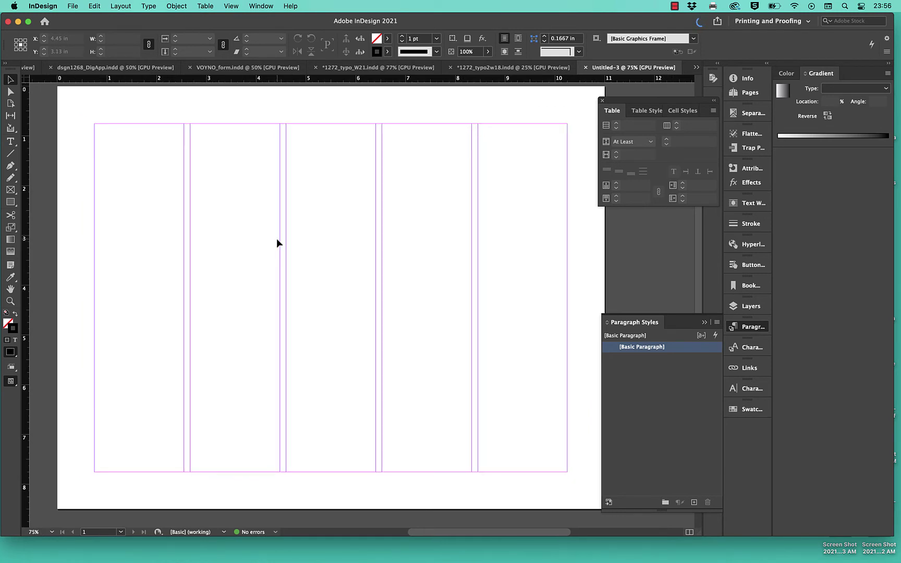
mouse_move(324, 560)
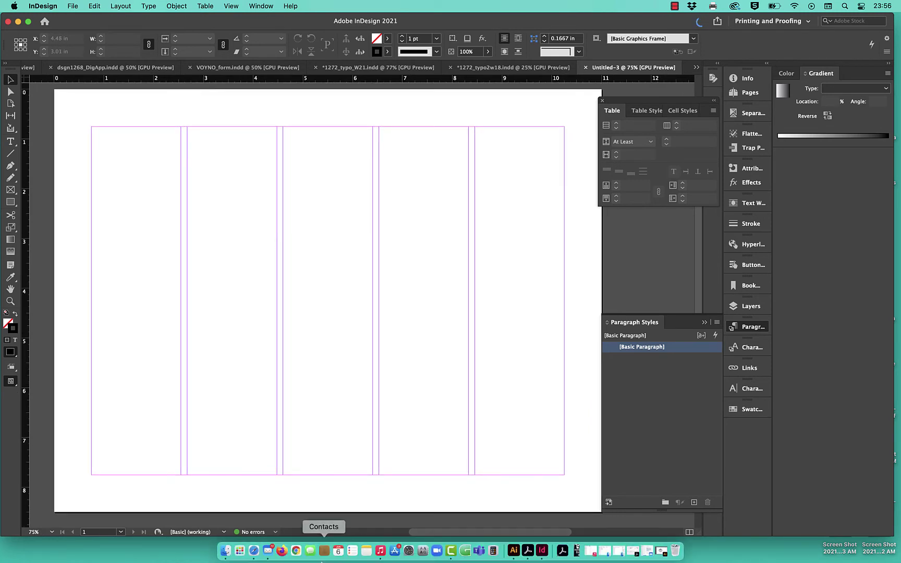
click(255, 552)
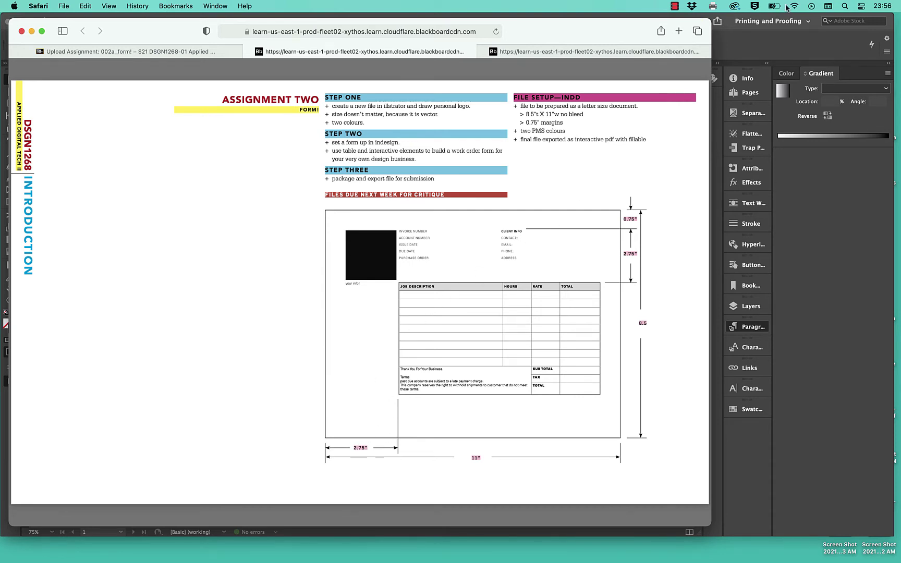
click(780, 39)
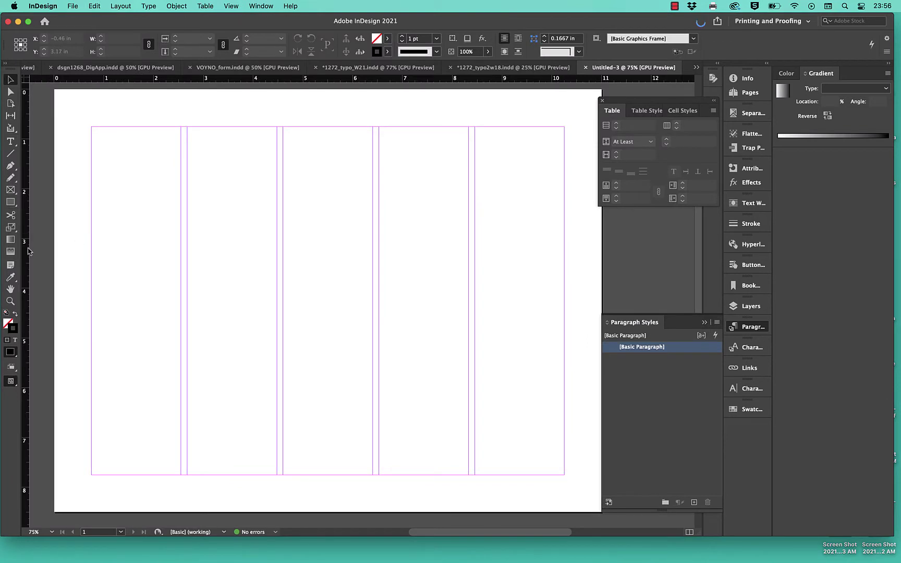
drag(25, 249, 175, 243)
drag(187, 243, 191, 247)
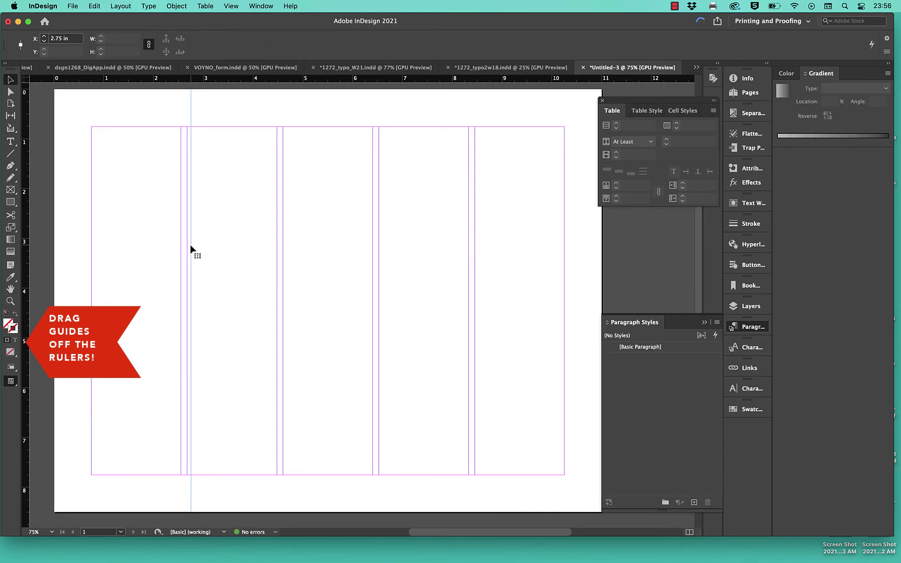
Recheck the vertical dimensions in the brief and place a horizontal guide across the page at 3.5 in.
mouse_move(468, 554)
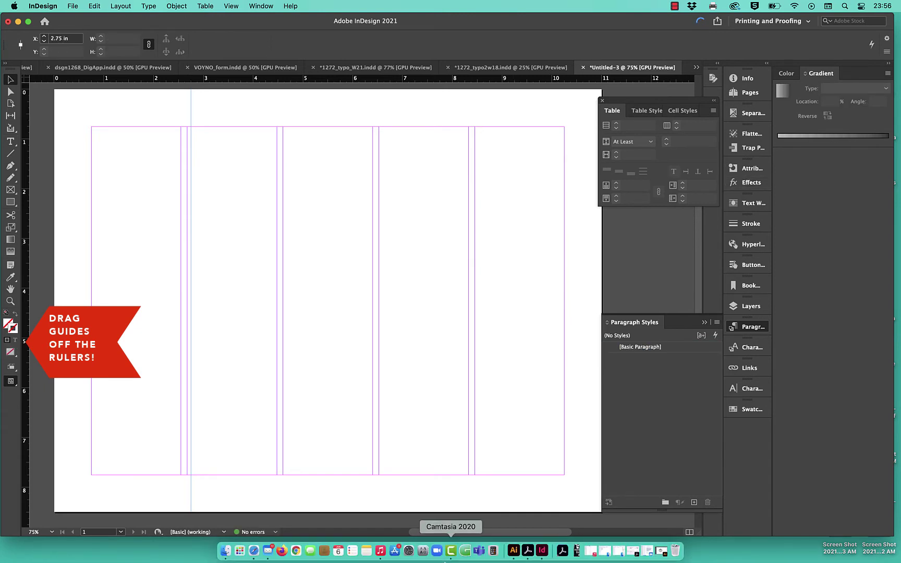
click(255, 560)
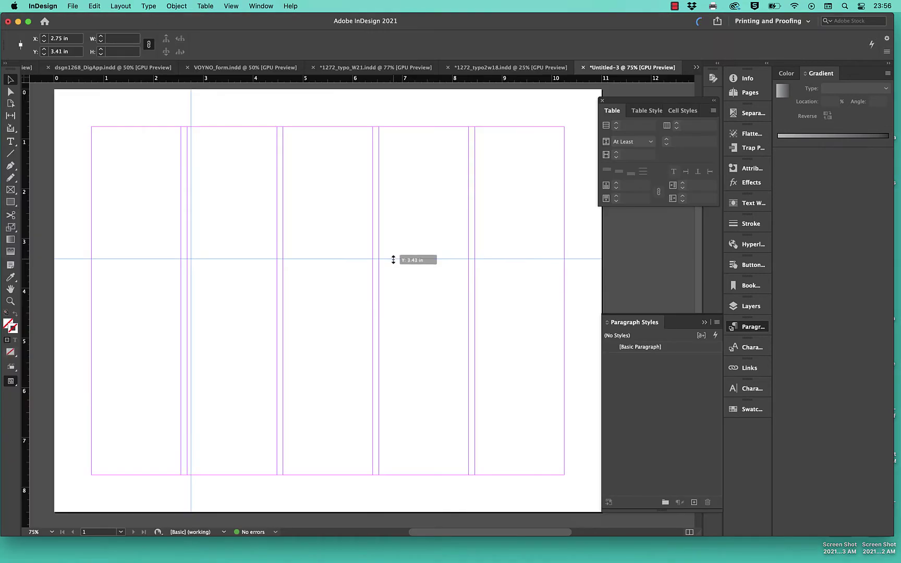
drag(394, 257, 393, 264)
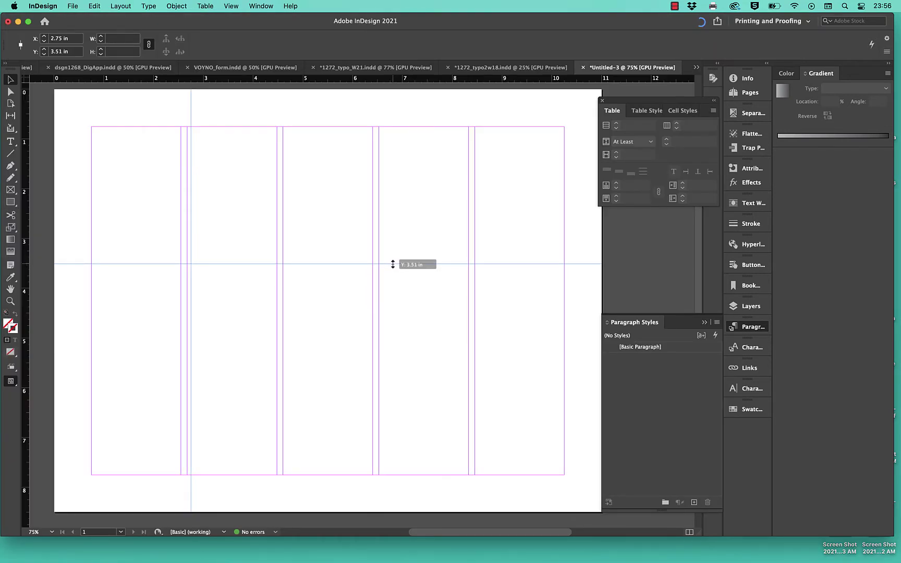
drag(393, 264, 392, 263)
Compare the layout with the assignment brief again and move the horizontal guide up to 2.75 in.
drag(576, 19, 571, 52)
click(573, 29)
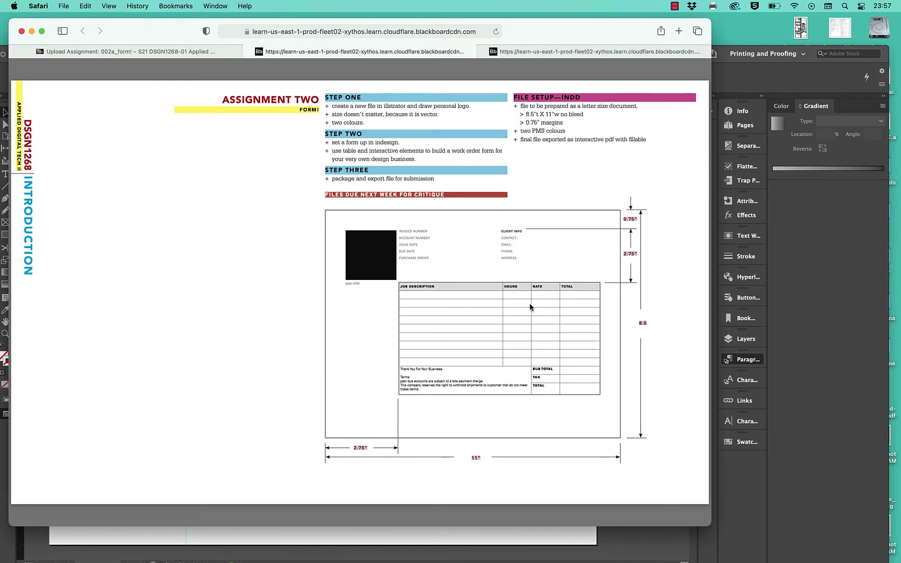
click(782, 281)
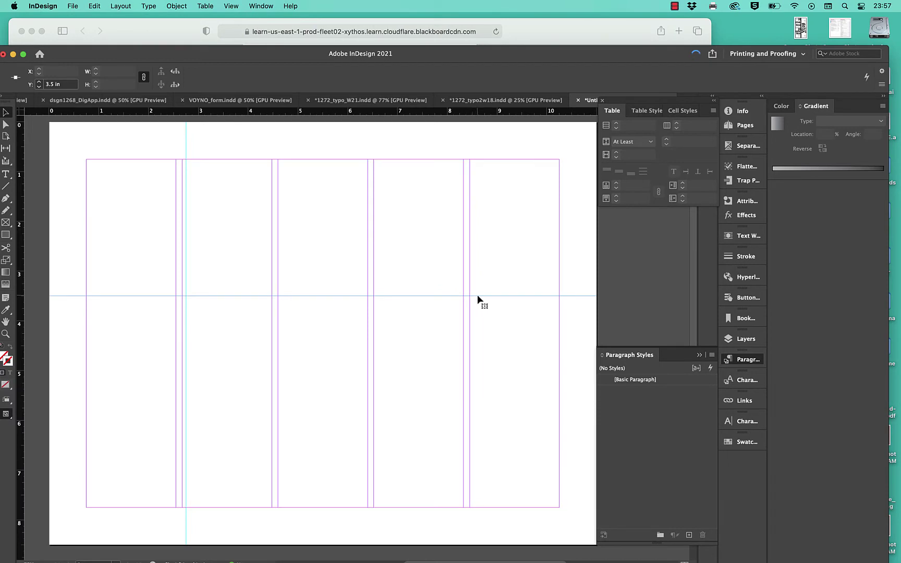
drag(477, 296, 479, 259)
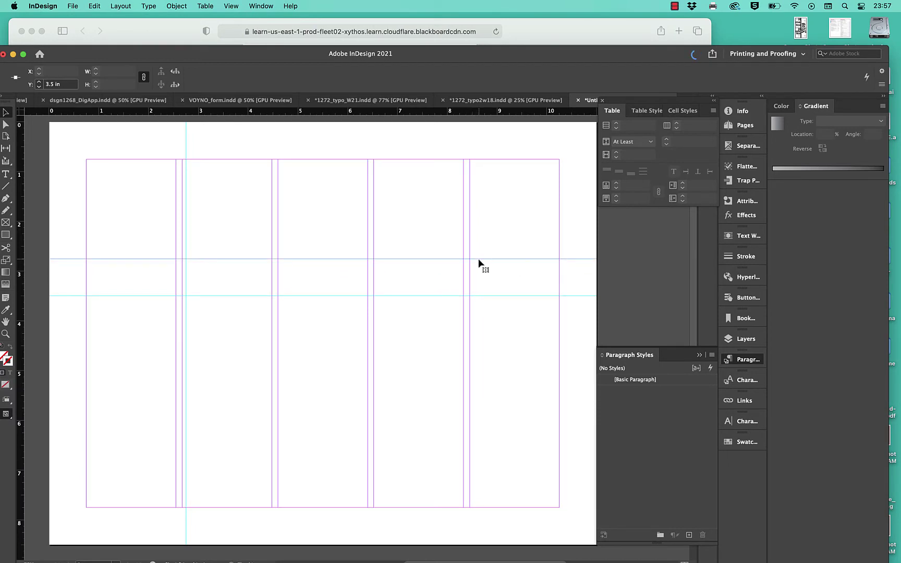
drag(470, 62, 486, 35)
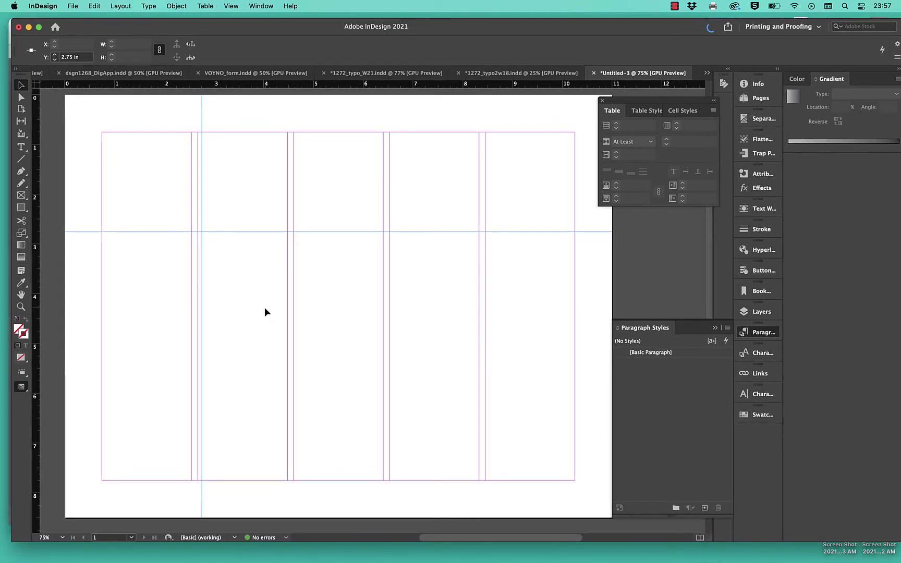
Show the document's page and master overview and deselect the horizontal guide.
click(759, 98)
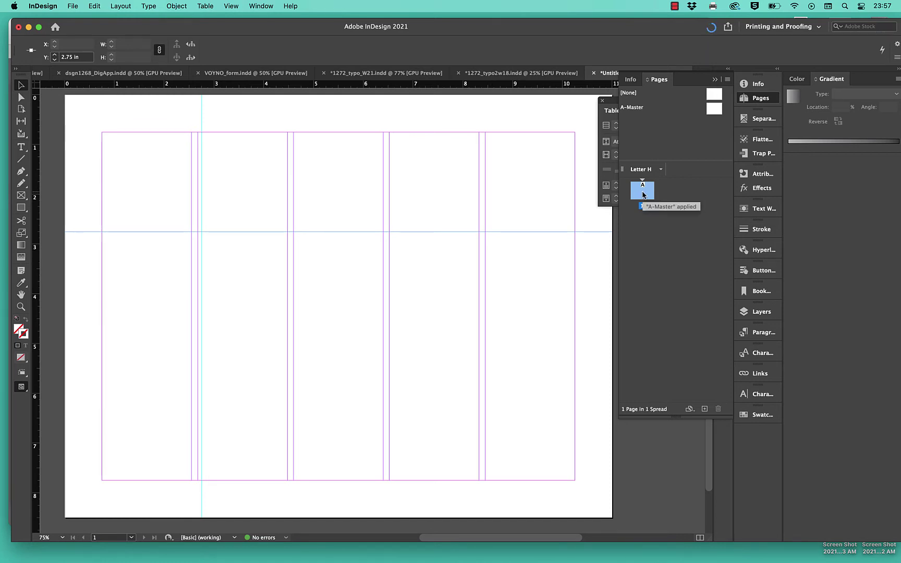
click(201, 195)
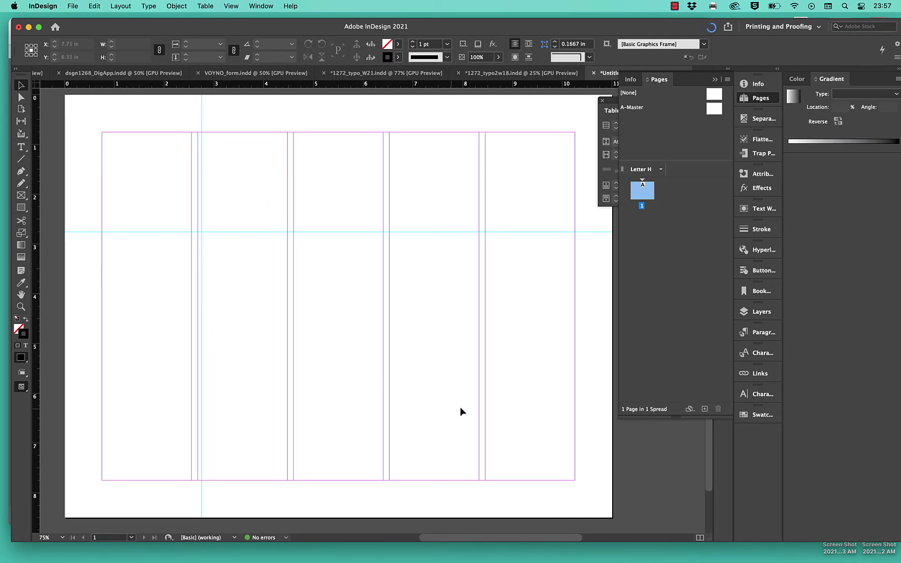
Review the form layout in the assignment brief in Safari and return to the InDesign document.
drag(277, 28, 280, 112)
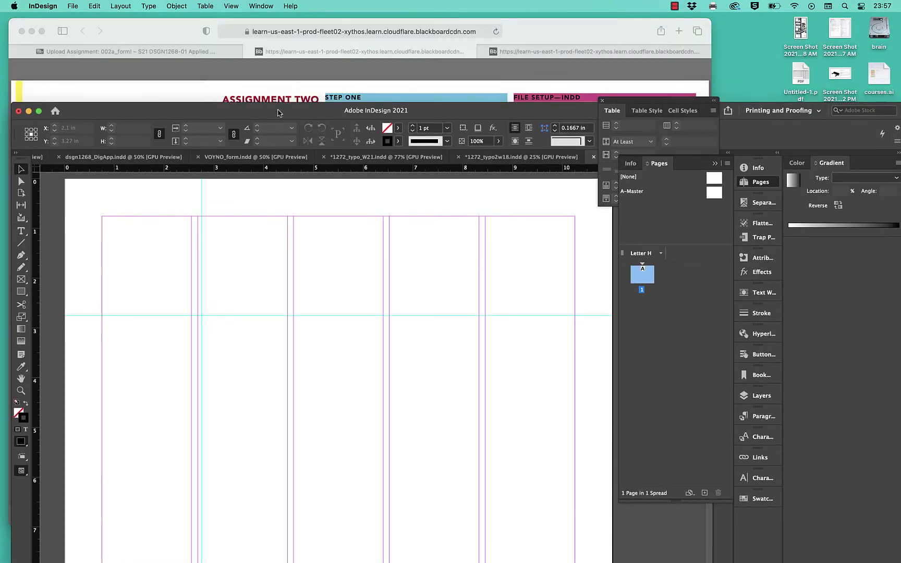
click(581, 34)
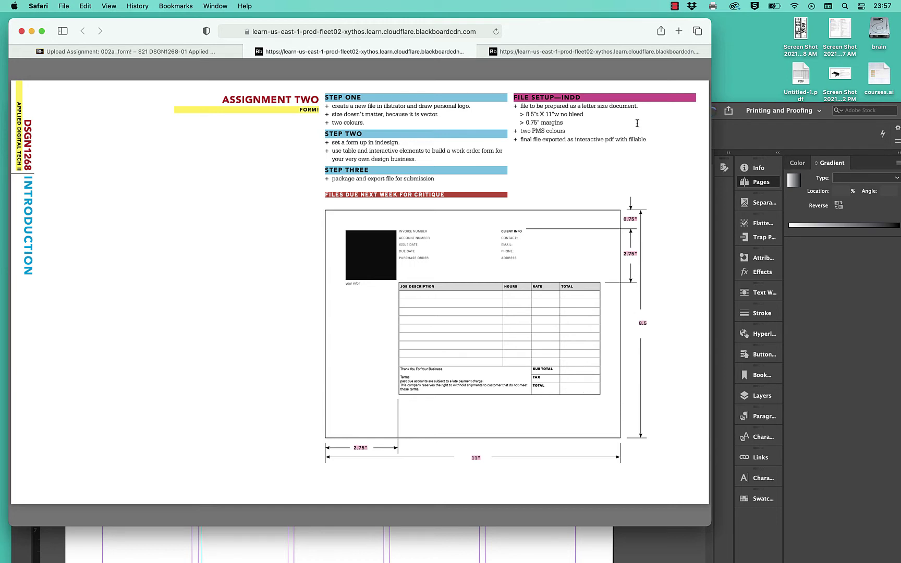
click(578, 539)
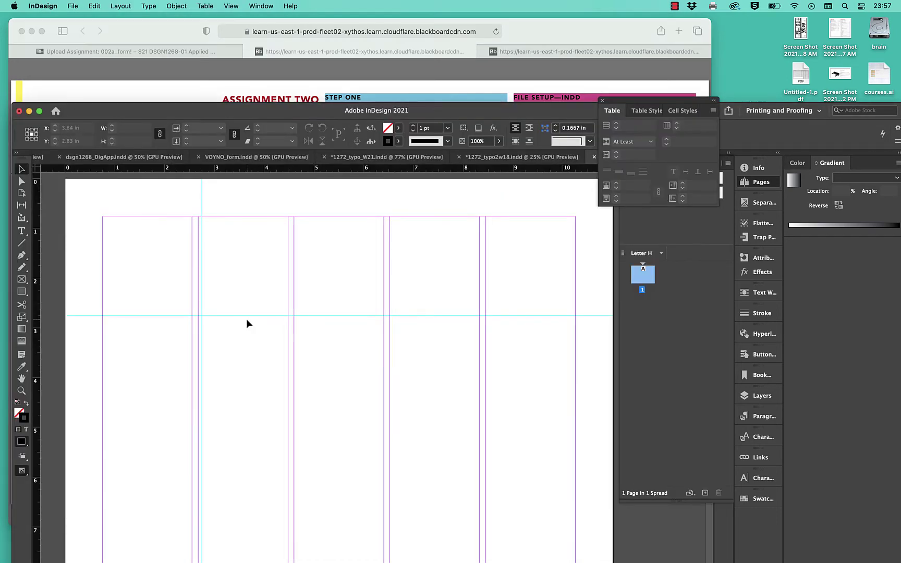
scroll(248, 322, down, 1)
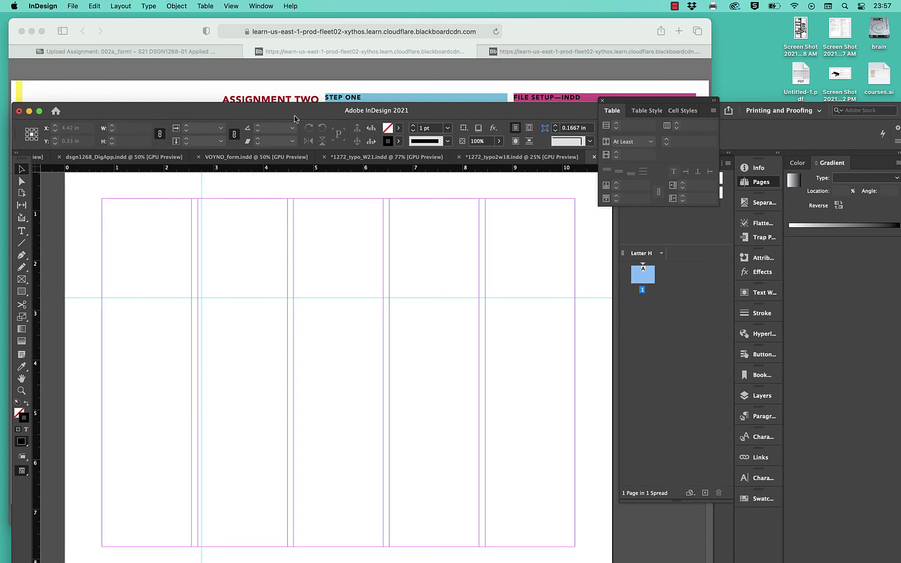
double_click(296, 114)
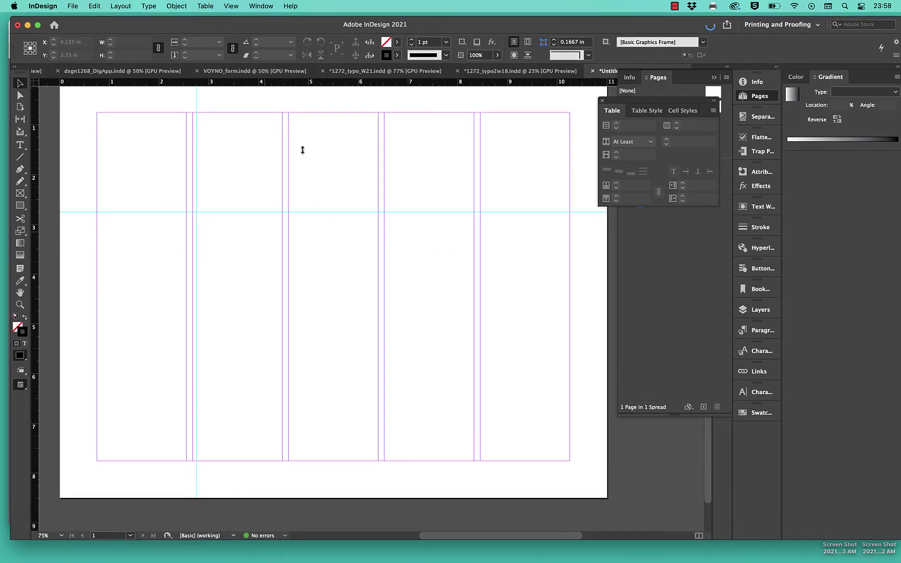
Create a Basic Table with 12 body rows, 4 columns and 1 header row, drawn 7.5 × 5 in from the guide intersection to the margin corner.
click(216, 6)
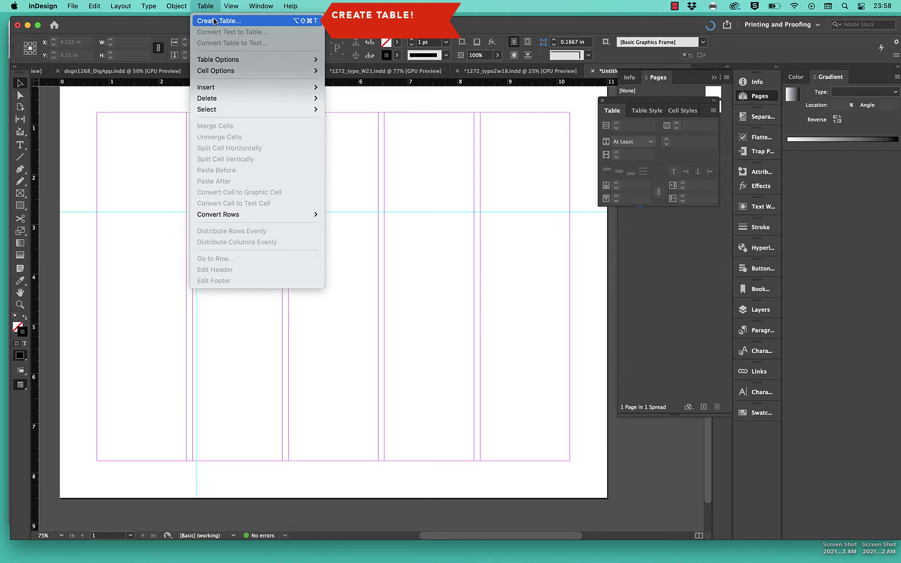
click(215, 21)
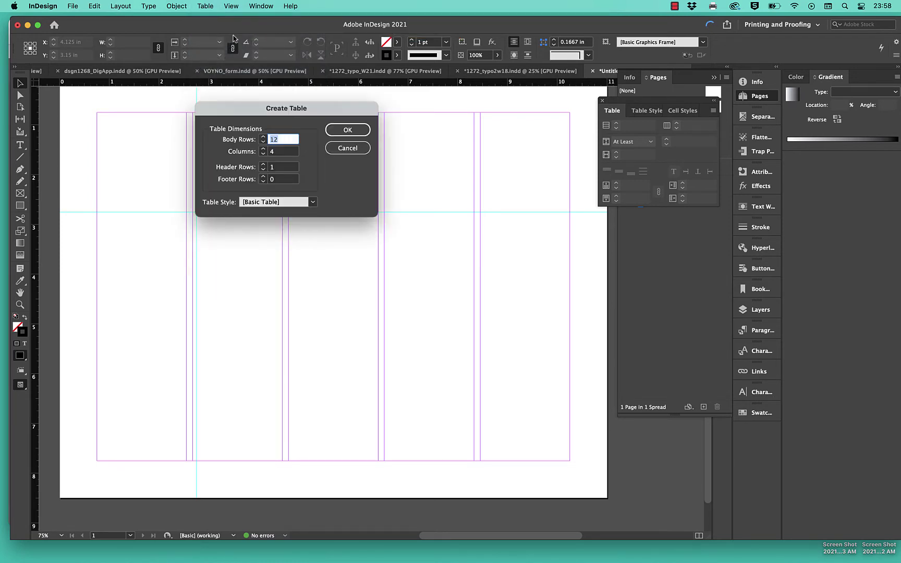
click(276, 153)
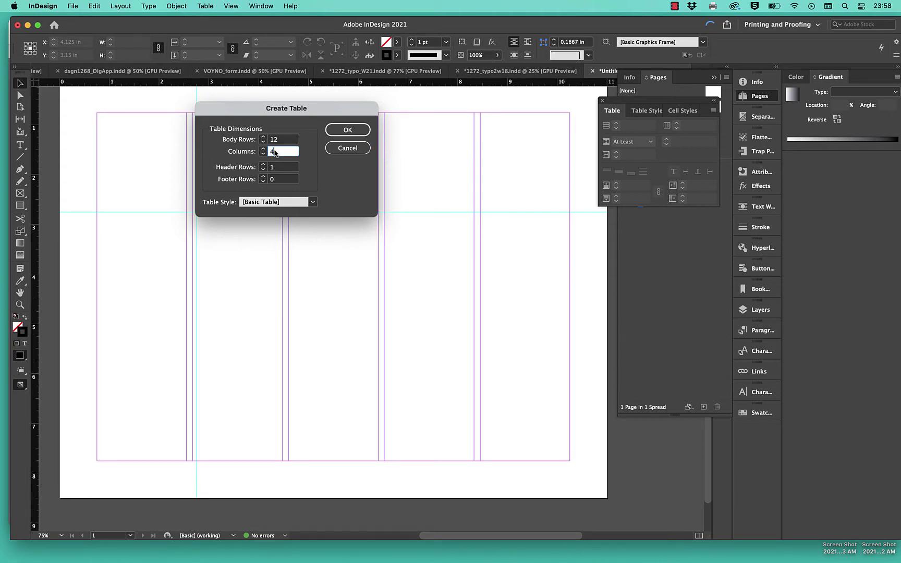
click(281, 141)
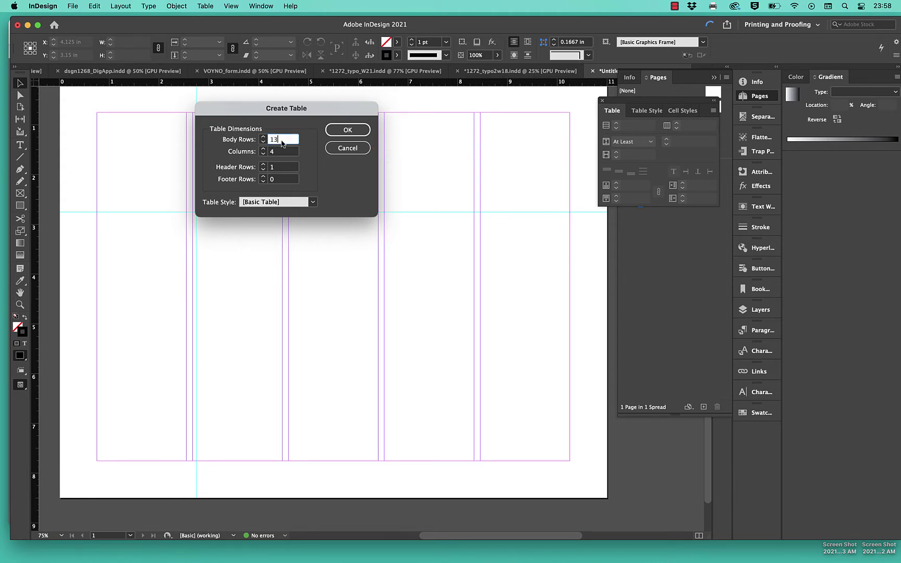
key(Up)
click(290, 203)
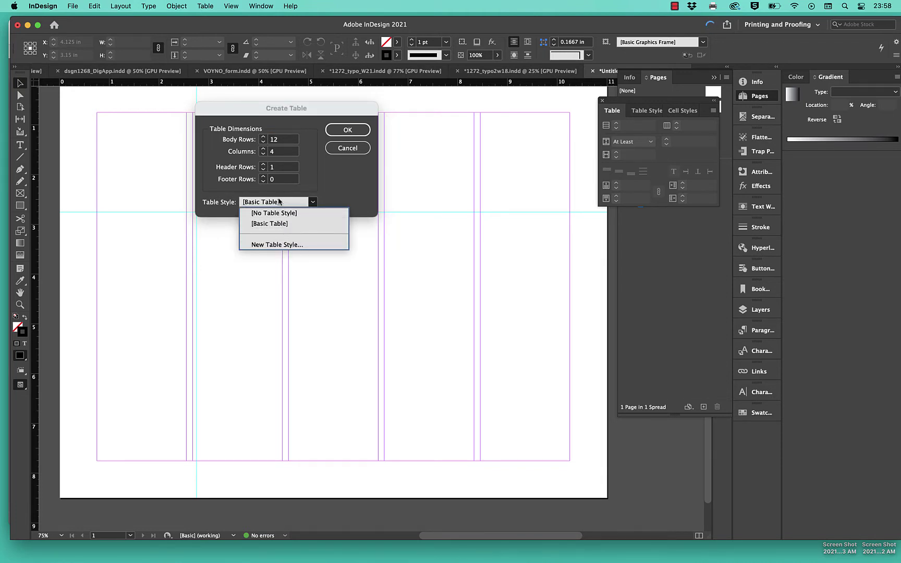
click(339, 194)
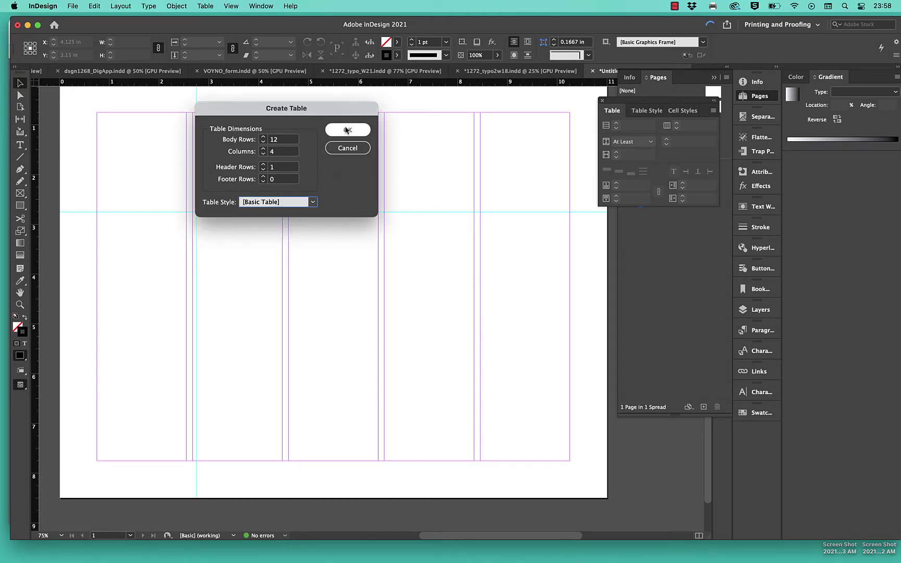
click(346, 130)
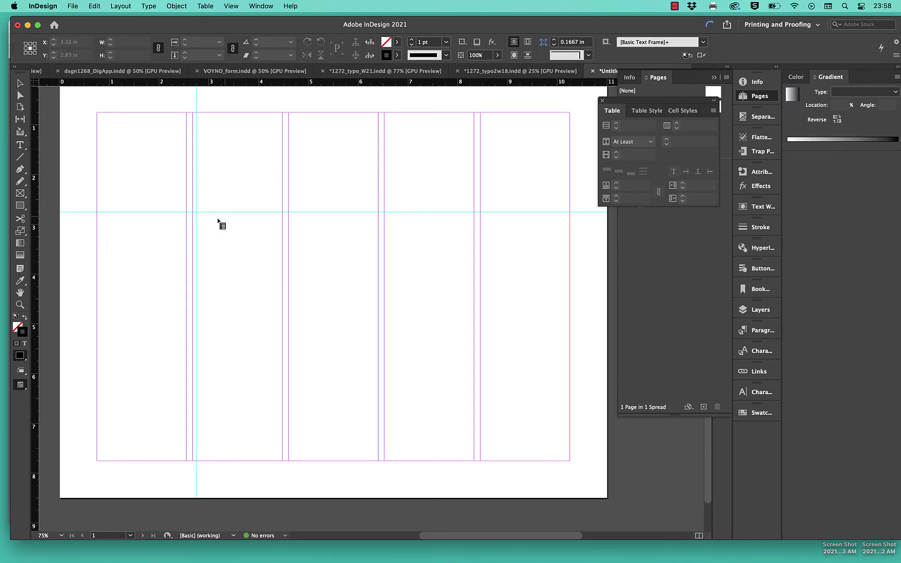
drag(197, 213, 568, 460)
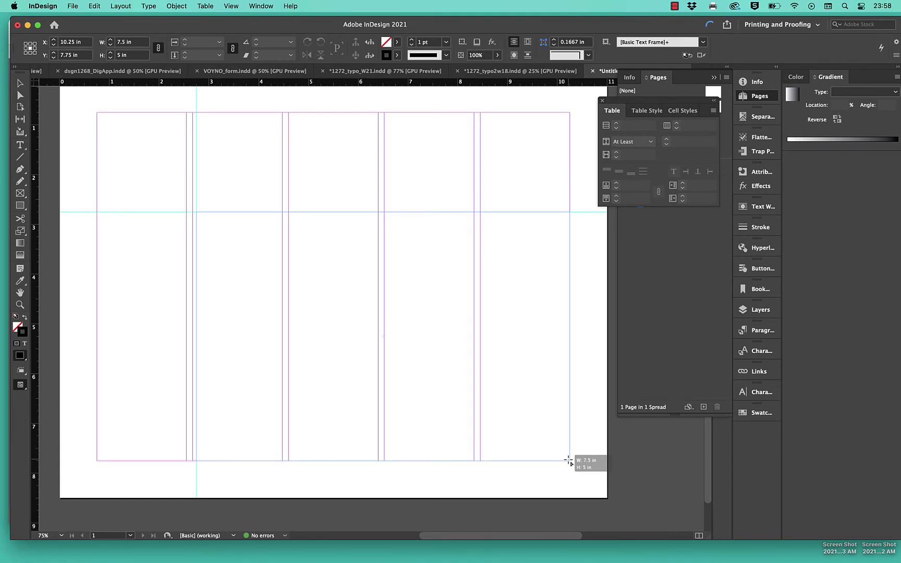
drag(568, 460, 569, 460)
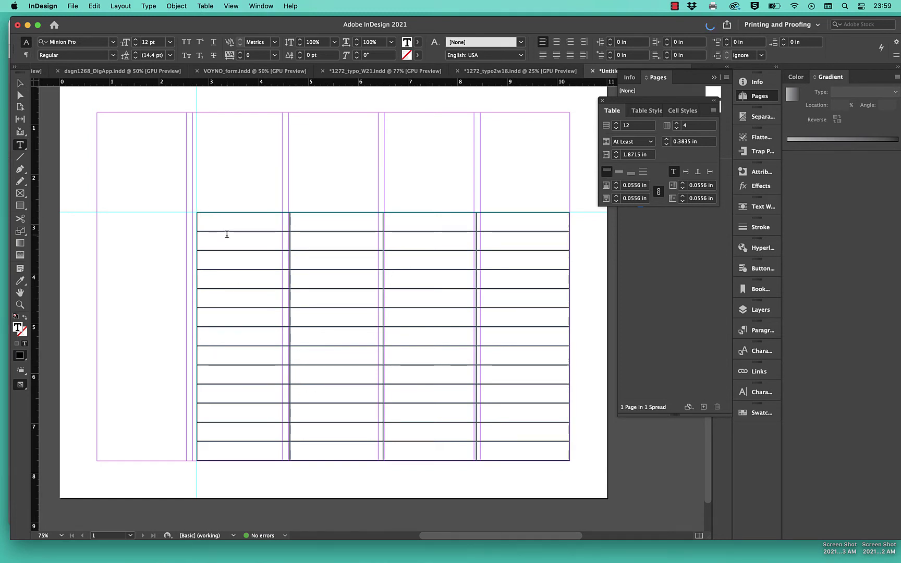
Enter the placeholder text "chart" in the table's first header cell.
text(hdosub)
key(BackSpace)
key(BackSpace)
key(BackSpace)
key(BackSpace)
key(BackSpace)
key(BackSpace)
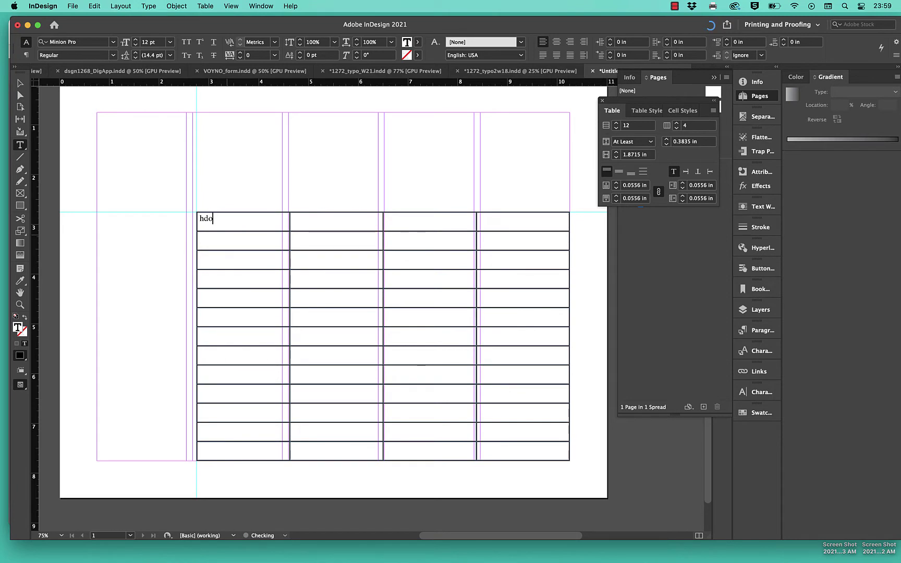
text(chart)
Enter the placeholders "columns" in the second header cell and "rows" in the cell directly below it.
click(329, 222)
text(jgkl)
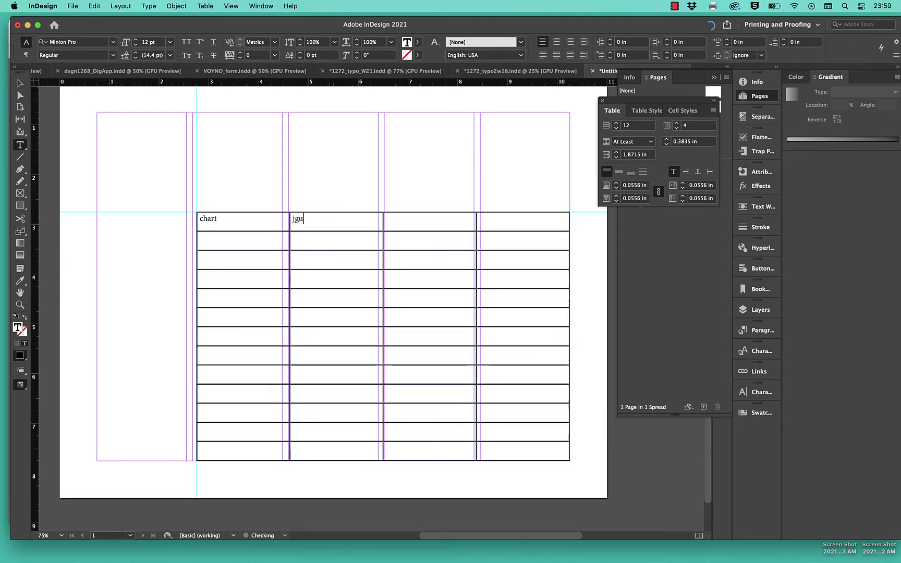
key(BackSpace)
key(BackSpace)
text(cel)
double_click(315, 220)
text(columns)
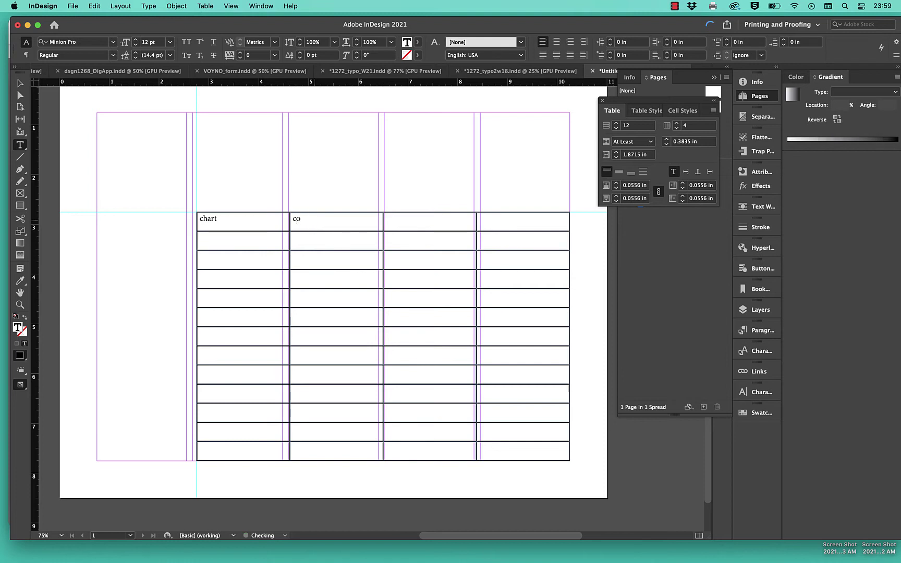
click(316, 245)
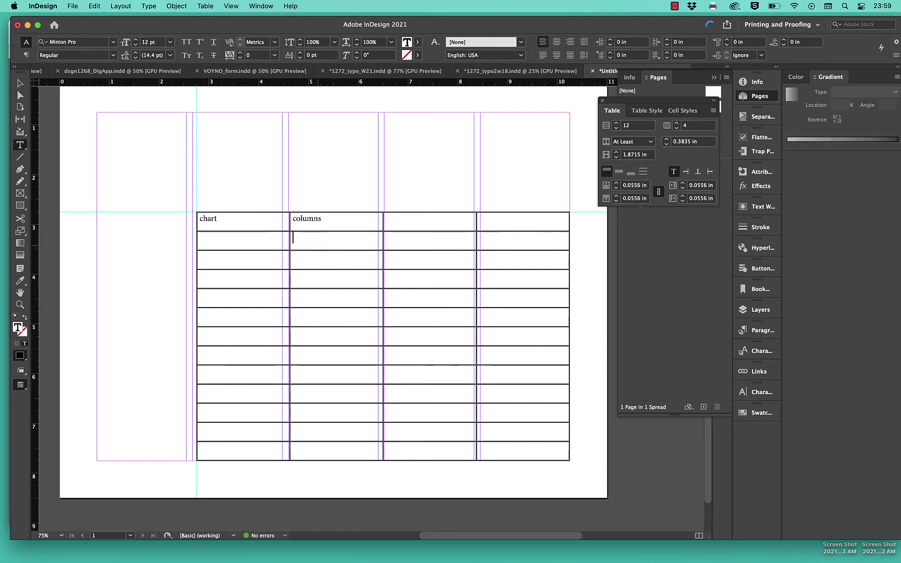
text(rows)
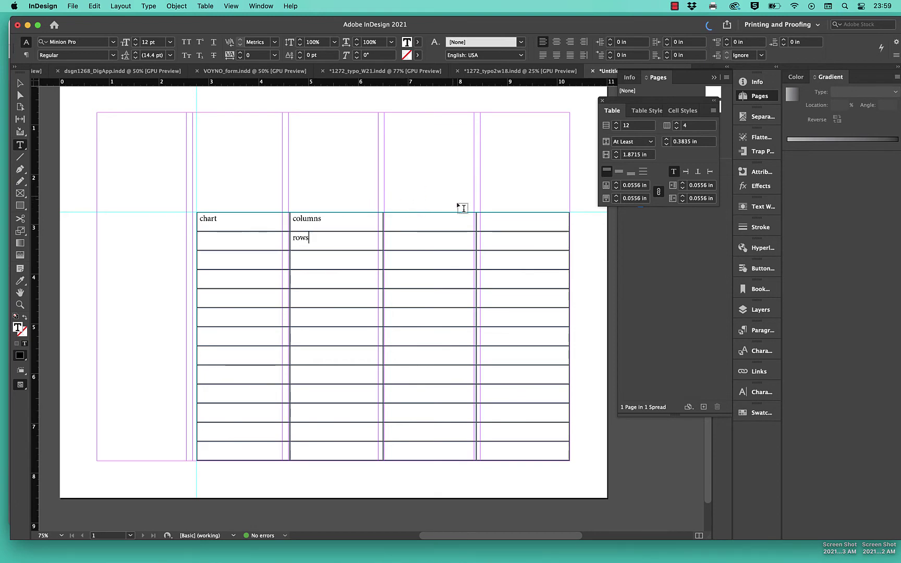
Copy "Job Description" from the supplied form text in Safari and replace the InDesign table's first header with it.
drag(185, 29, 171, 223)
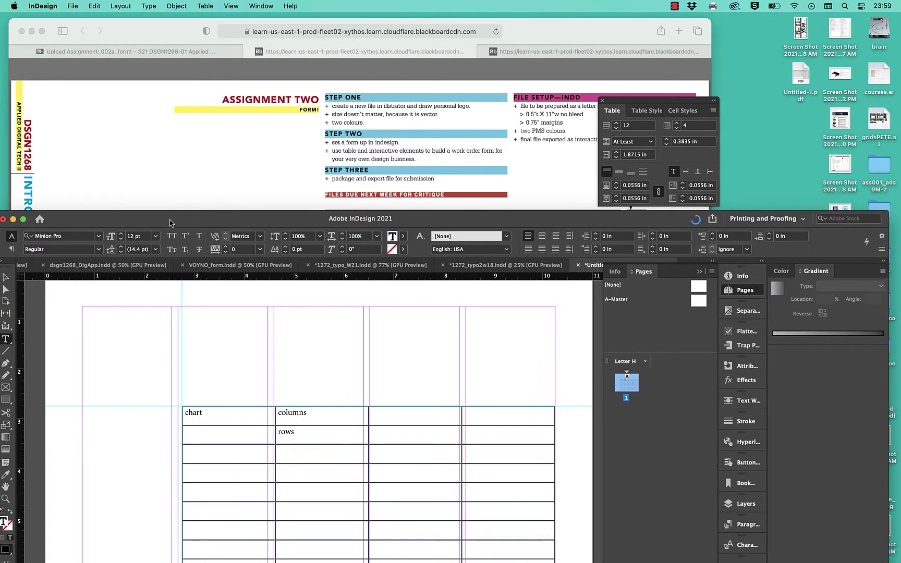
click(271, 161)
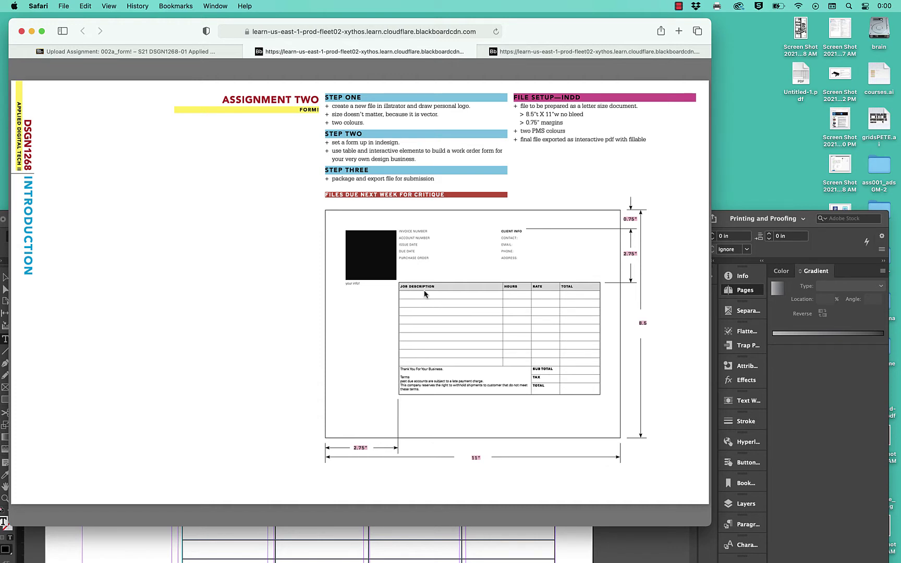
click(523, 50)
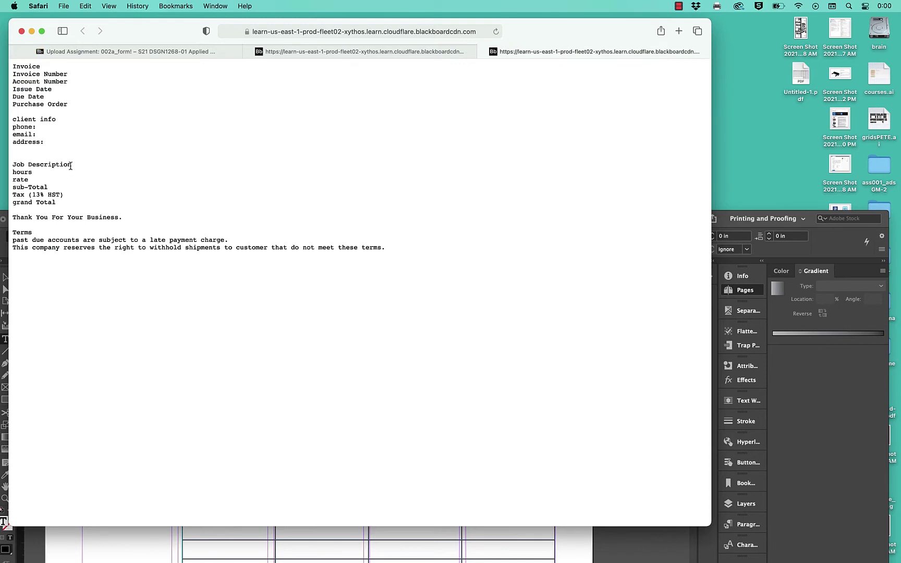
drag(71, 165, 15, 166)
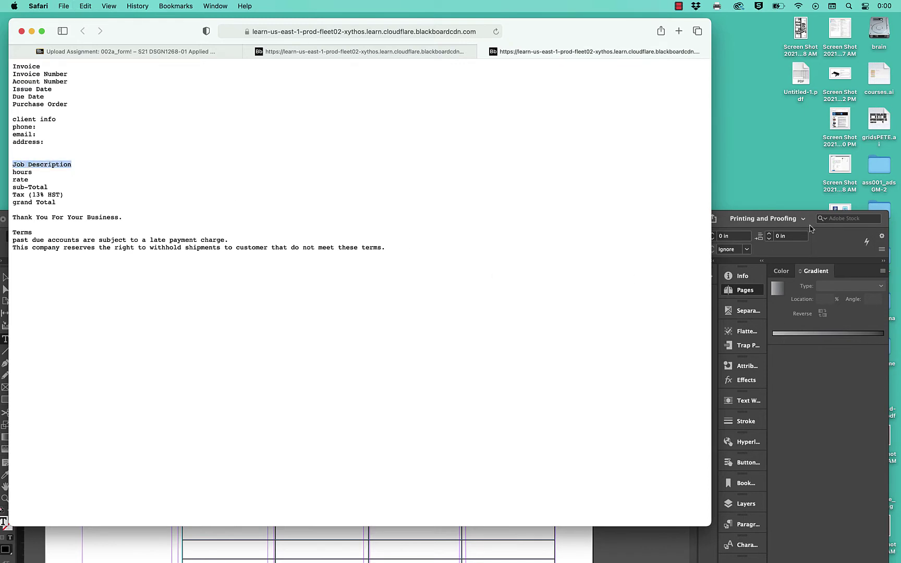
click(810, 219)
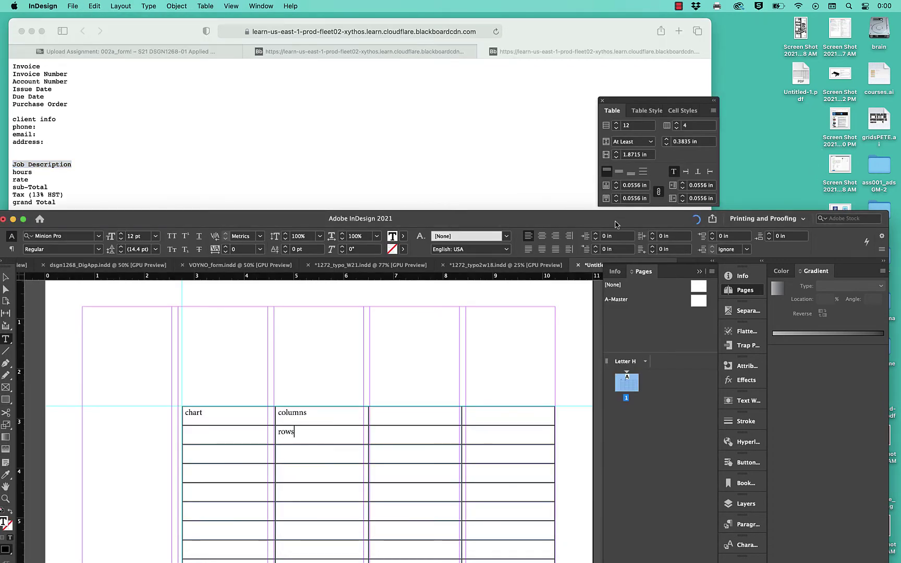
drag(620, 221, 674, 30)
click(301, 217)
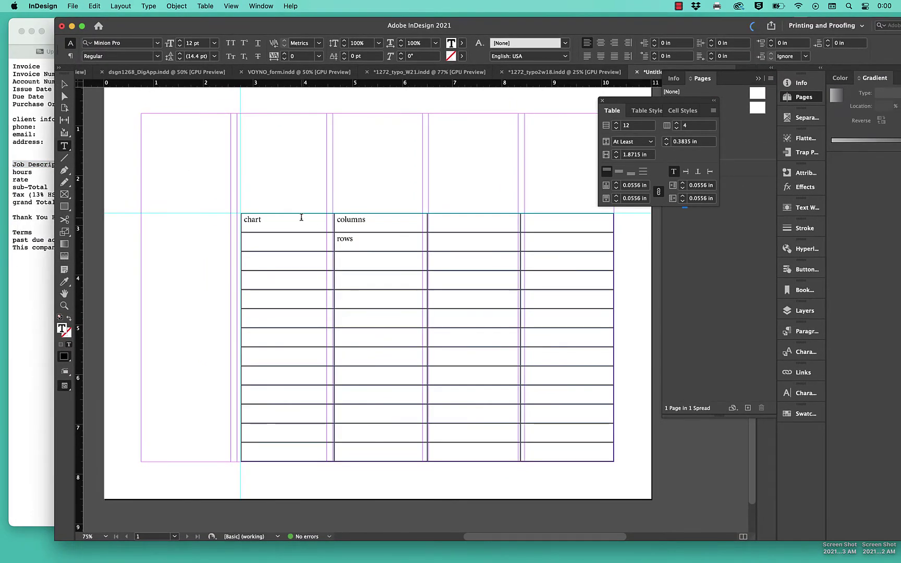
key(super+a)
text(Job Description)
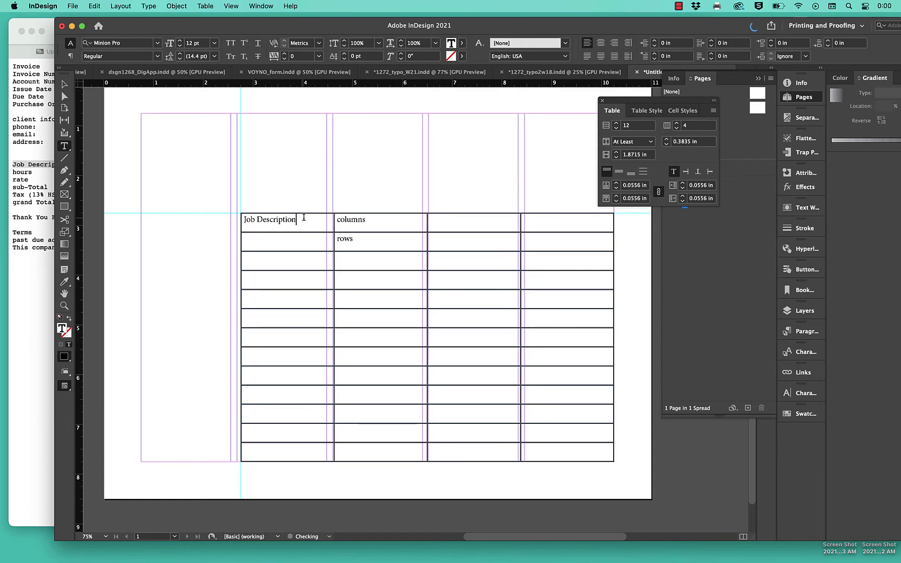
Replace the table's second header with "hours" from the Safari form text and clear the placeholder in the cell below.
click(45, 256)
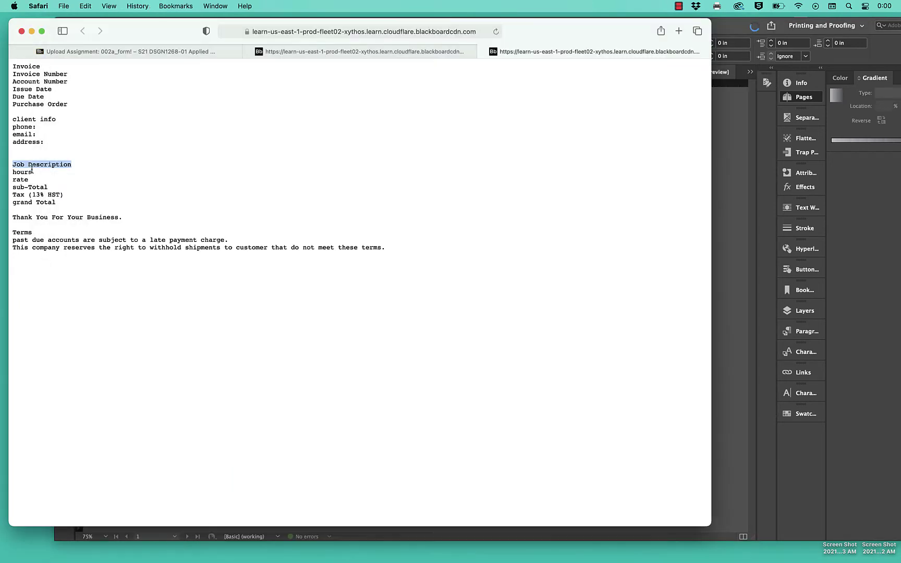
drag(33, 172, 8, 172)
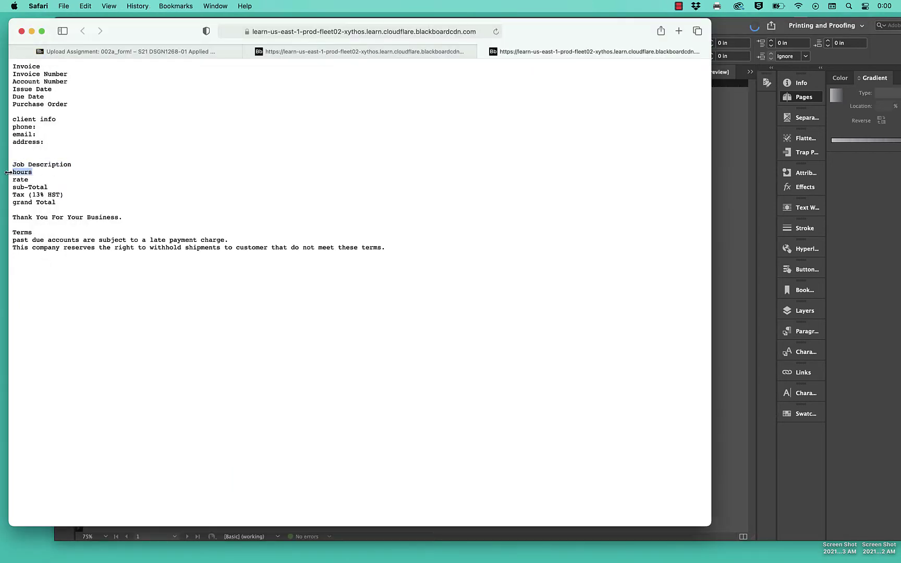
click(731, 222)
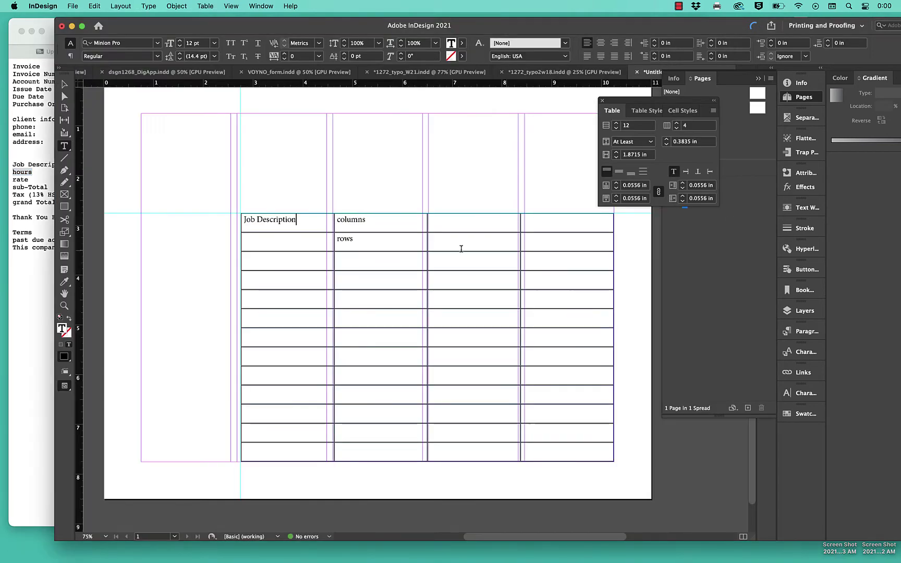
double_click(390, 246)
key(BackSpace)
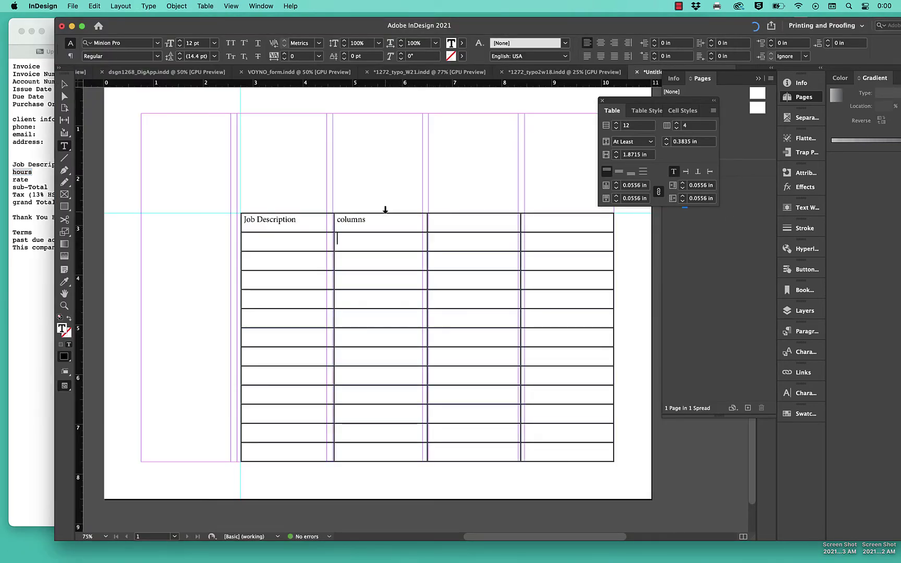
double_click(385, 221)
text(hours)
Copy "rate" from the form text in Safari into the third header cell of the InDesign table.
click(49, 233)
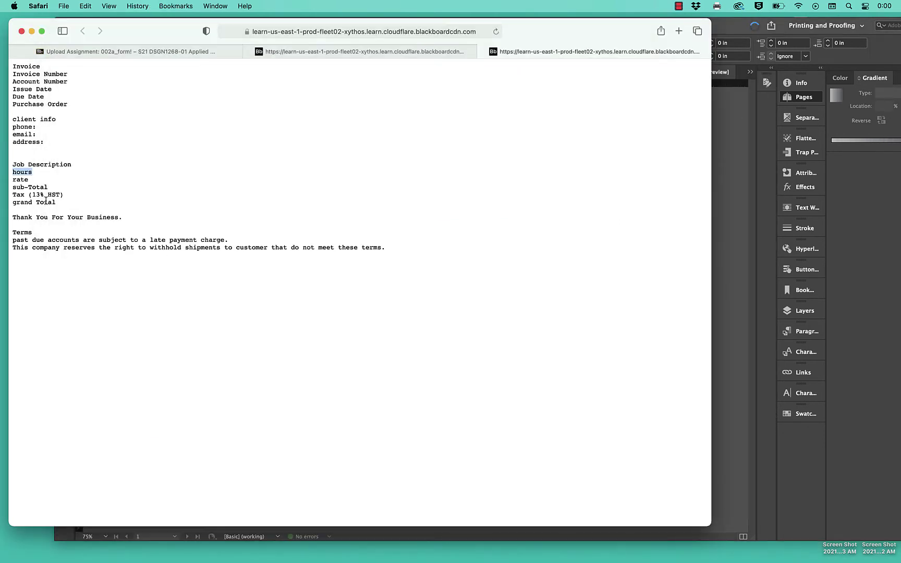
drag(33, 182, 16, 181)
key(super+c)
click(729, 163)
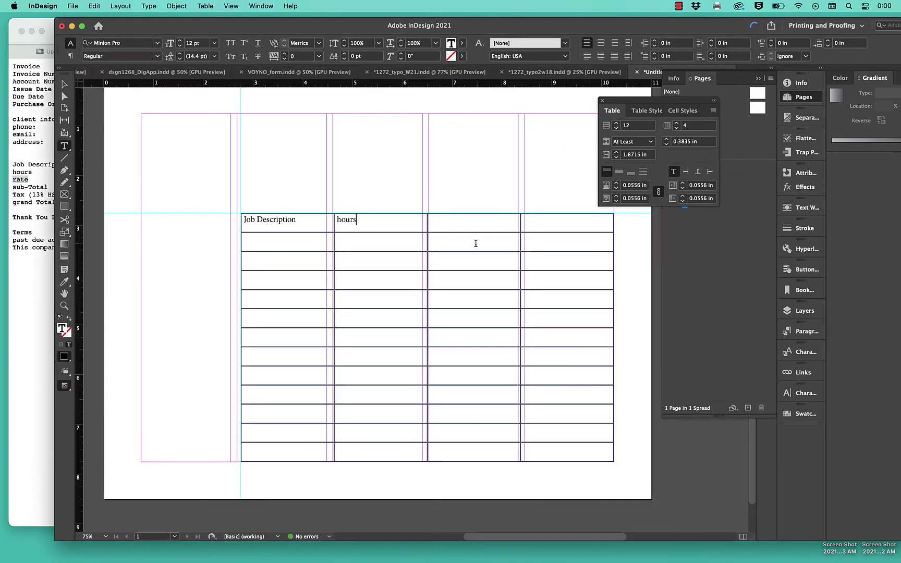
click(478, 223)
key(super+v)
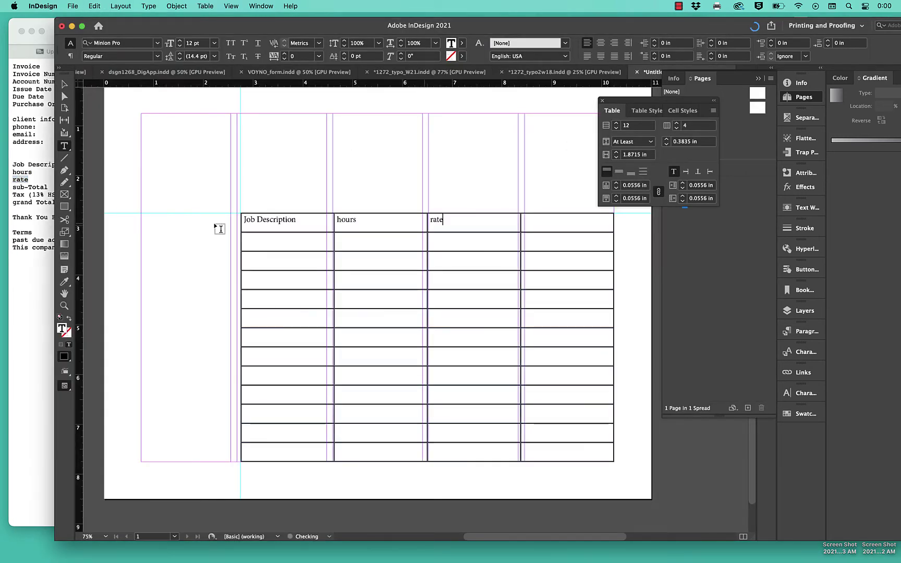
Copy "sub-Total" from the supplied form text in Safari into the fourth header cell of the InDesign table.
click(45, 212)
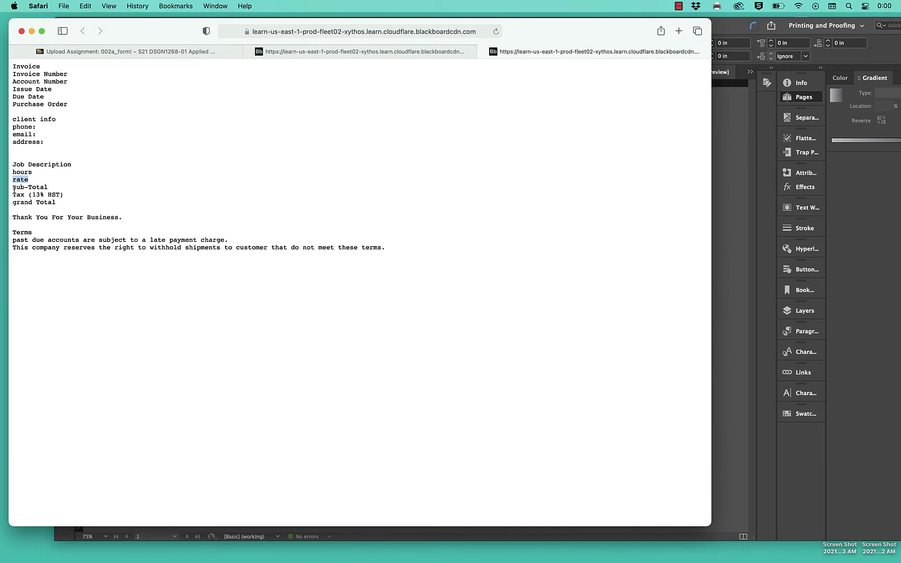
drag(13, 188, 46, 185)
key(shift+Right)
key(super+c)
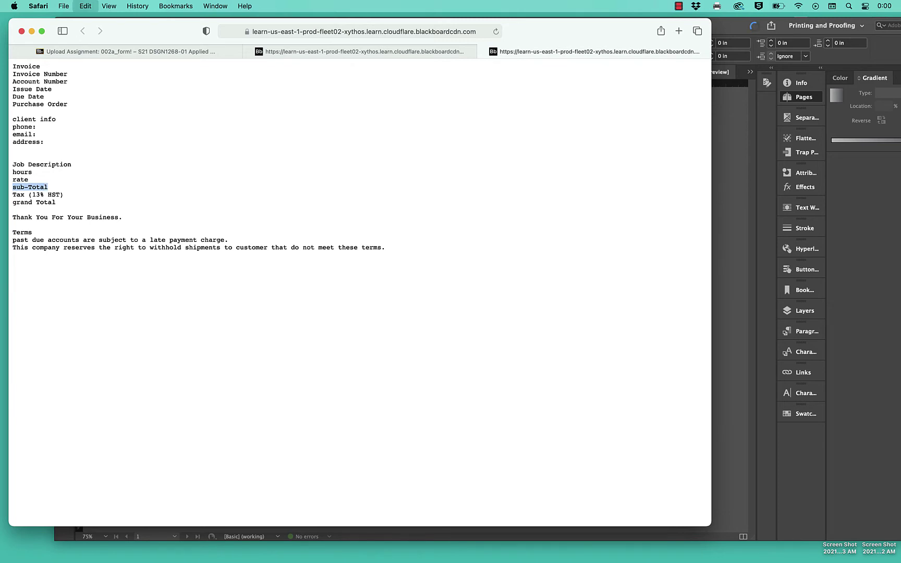
click(749, 321)
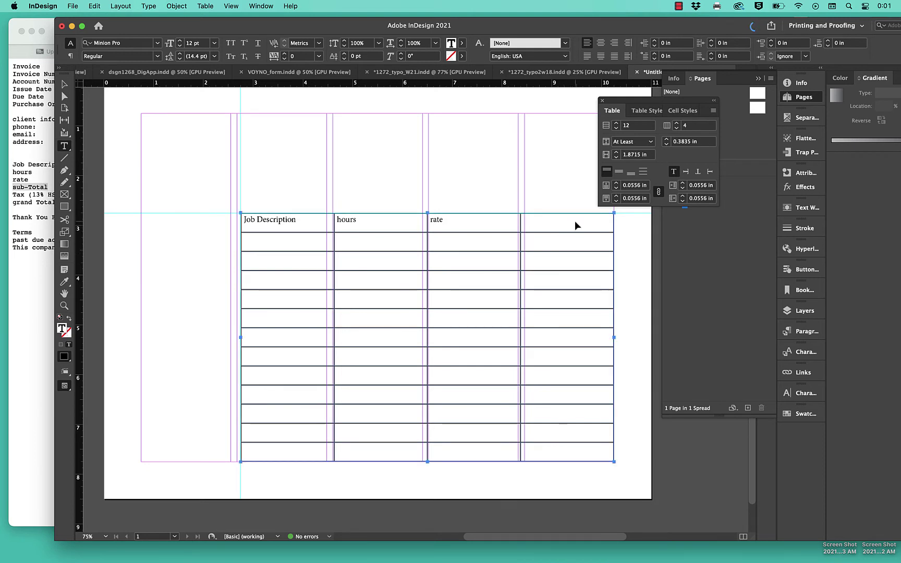
key(super+v)
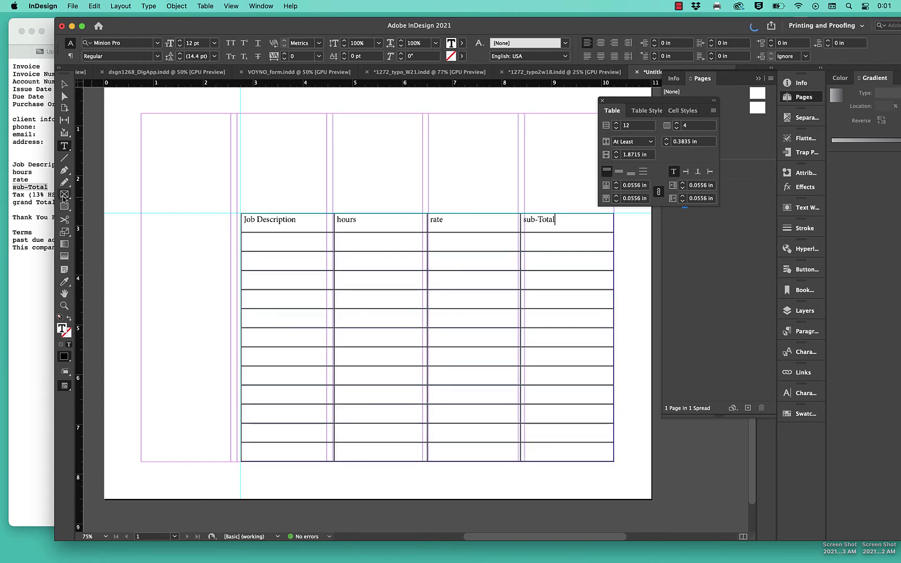
Check the header names in the assignment's sample layout in Safari, and shorten the InDesign table's fourth header to "Total".
click(23, 198)
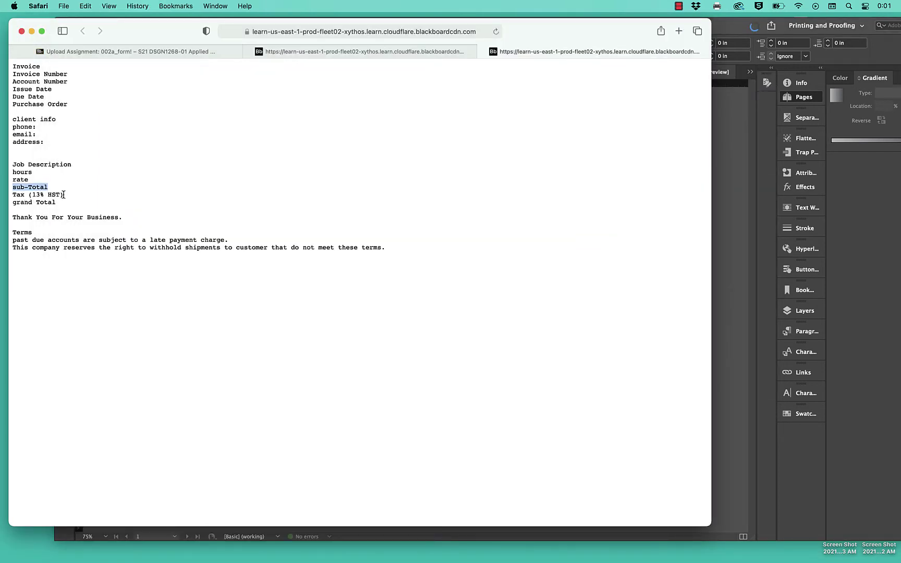
click(725, 154)
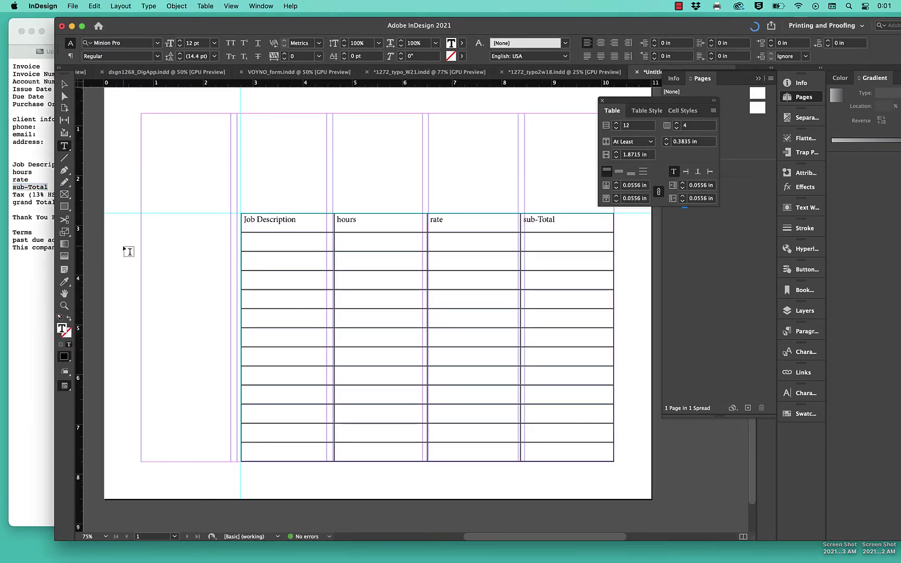
click(39, 215)
click(306, 54)
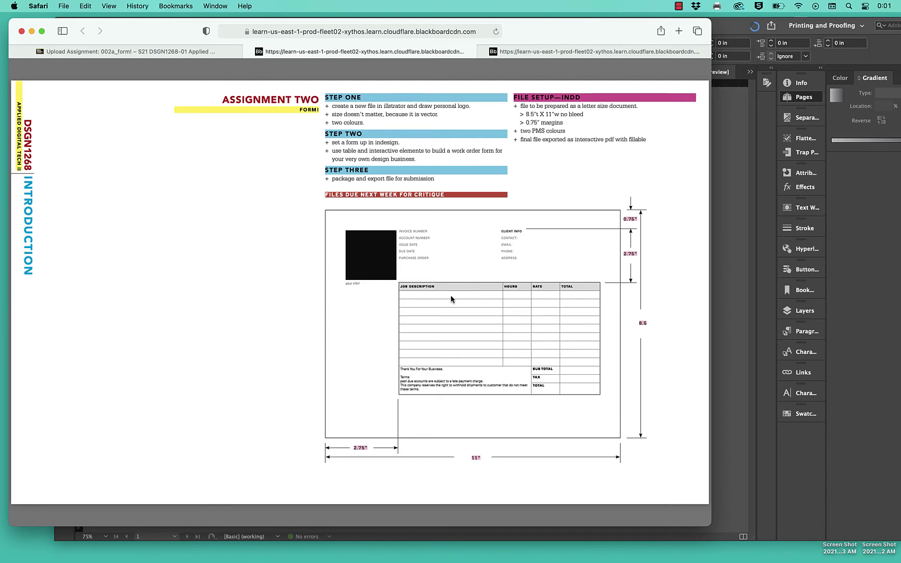
click(730, 260)
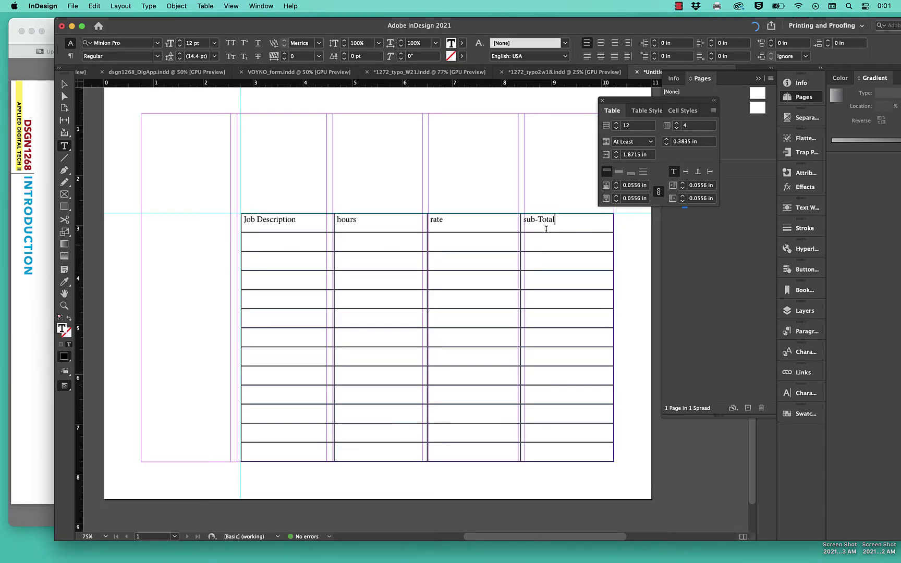
mouse_move(536, 218)
mouse_down()
mouse_move(521, 217)
mouse_move(537, 219)
mouse_up()
click(523, 218)
click(523, 219)
key(BackSpace)
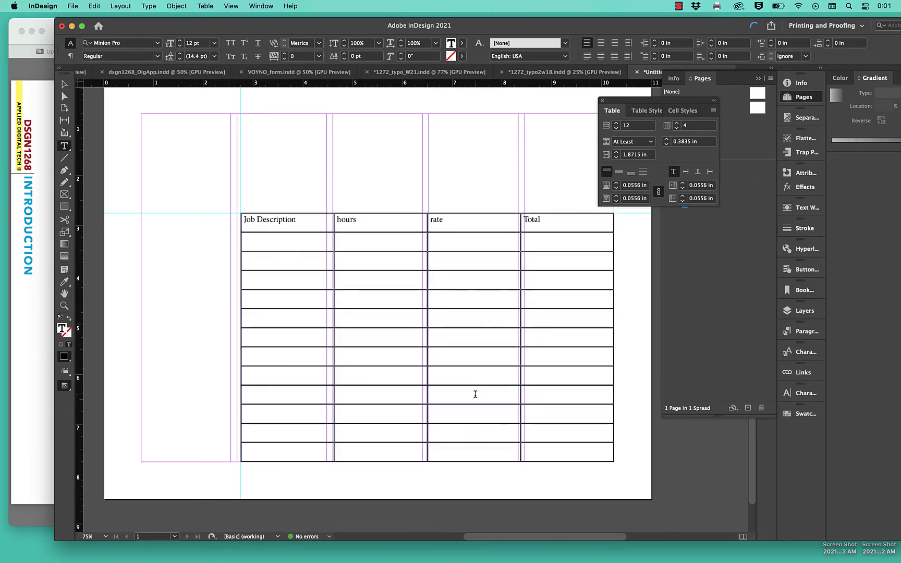
In the rate column, enter "sub-Total" in the fourth-to-last row and copy "Tax (13% HST)" from Safari into the second-to-last row.
click(452, 396)
text(sub Total)
click(25, 342)
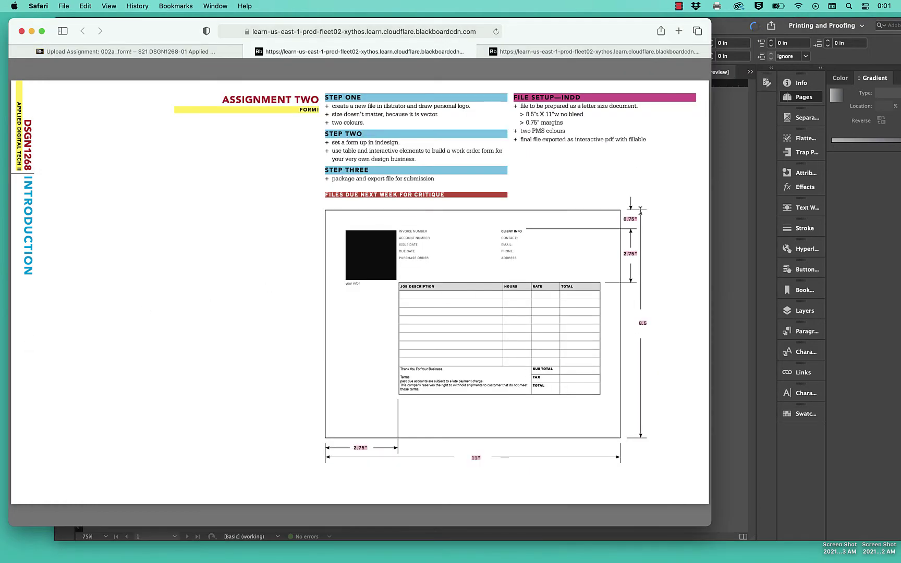
click(520, 51)
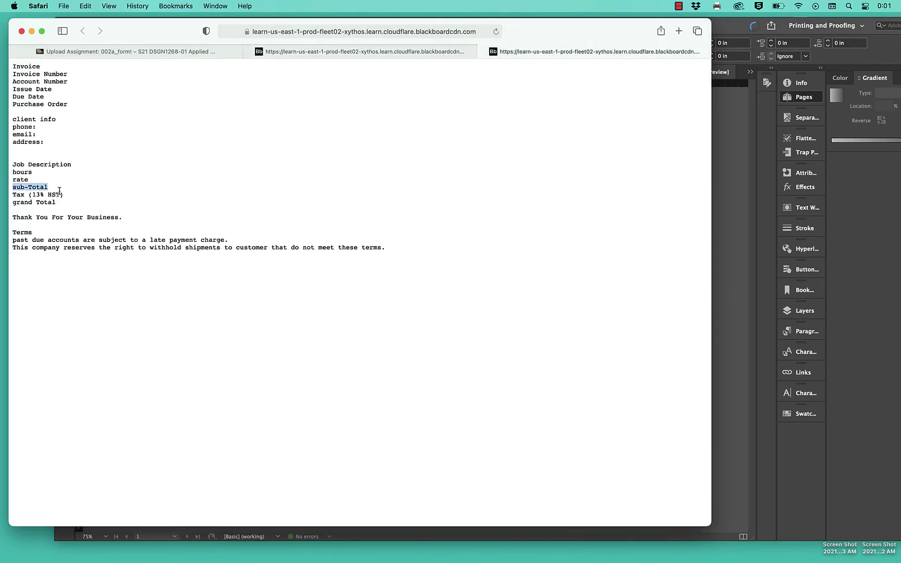
drag(63, 196, 13, 193)
key(super+c)
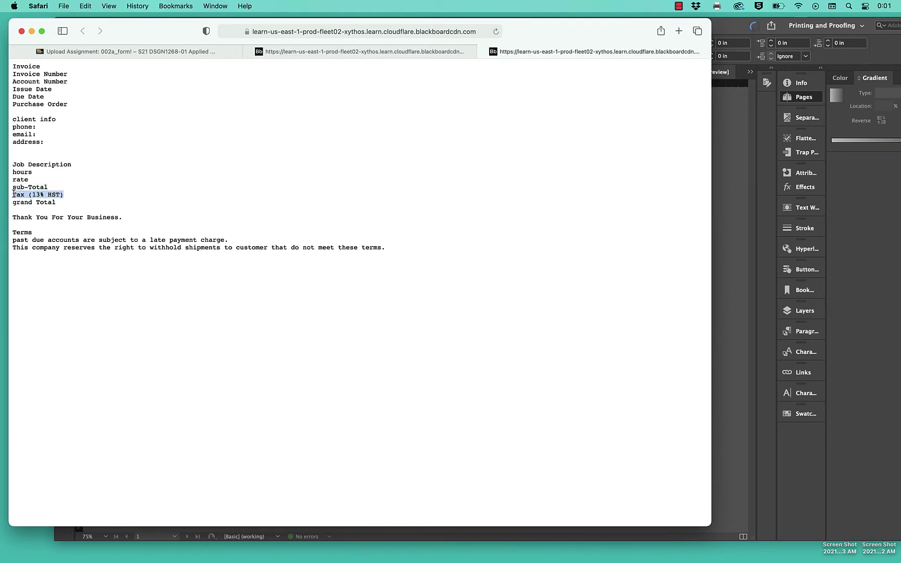
click(736, 186)
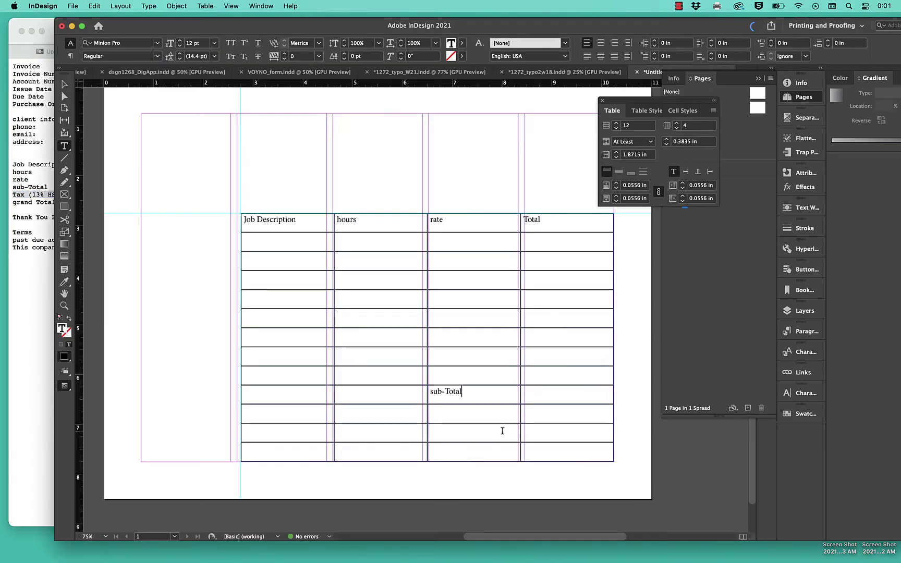
click(455, 428)
key(super+v)
Move the "sub-Total" label down one row so it sits directly above the tax label.
drag(463, 391, 430, 394)
key(super+x)
click(438, 412)
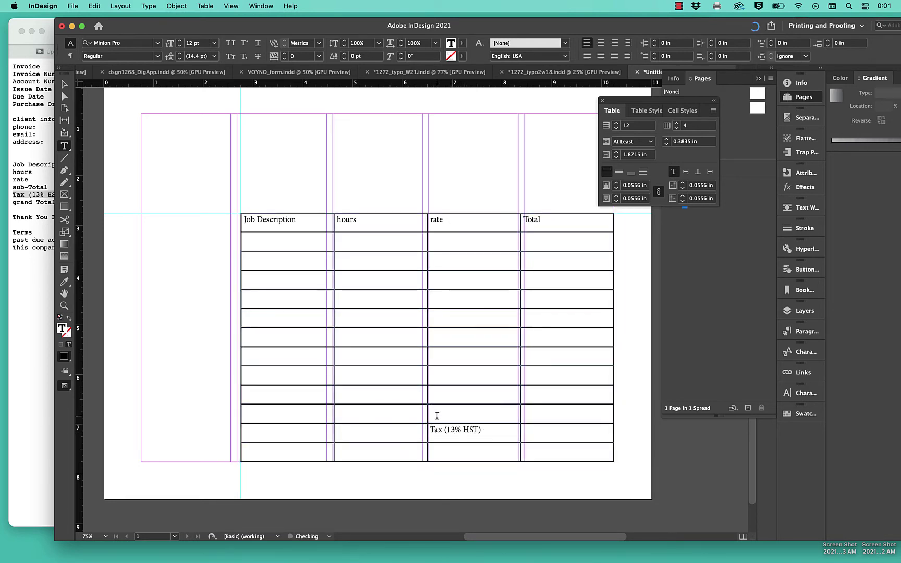
key(super+v)
Copy "grand Total" from the form text in Safari into the last cell of the InDesign table's rate column.
click(39, 309)
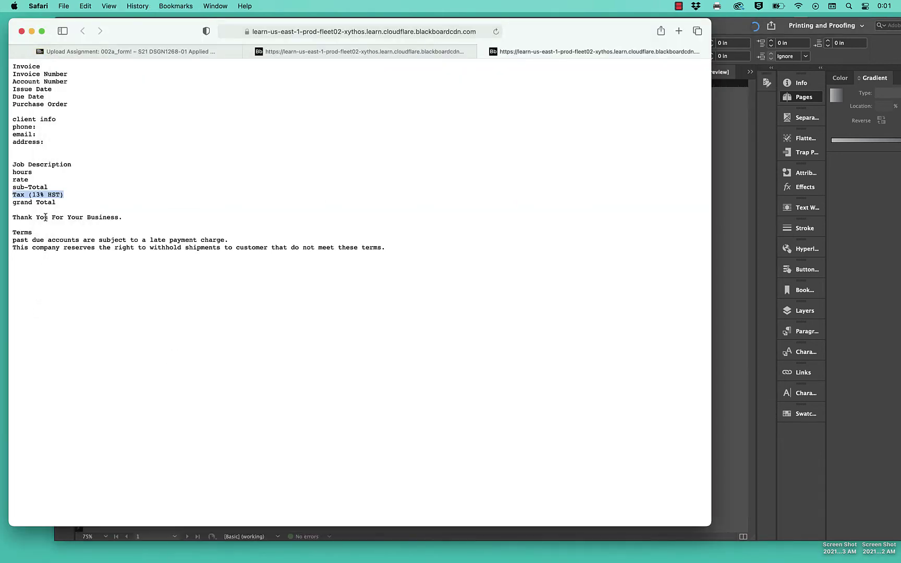
drag(56, 203, 14, 203)
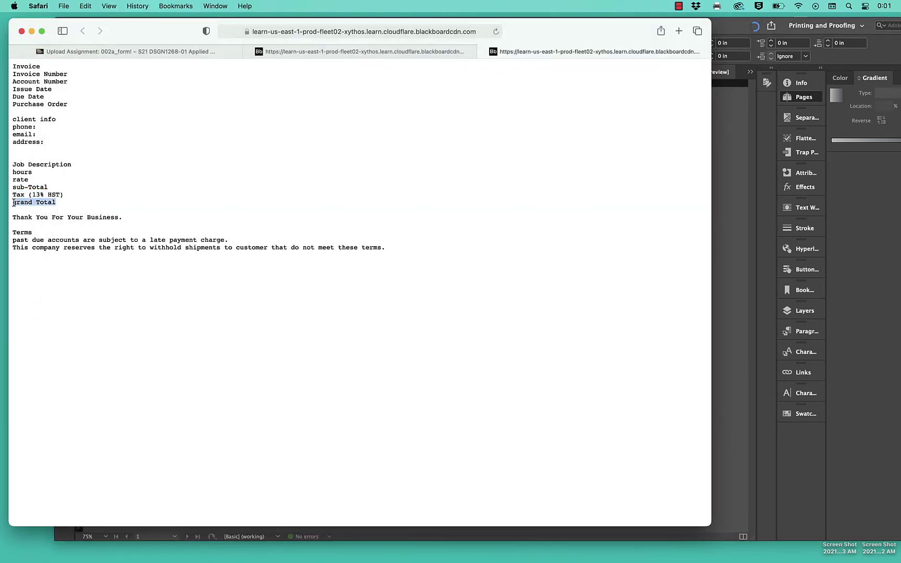
key(super+c)
click(729, 269)
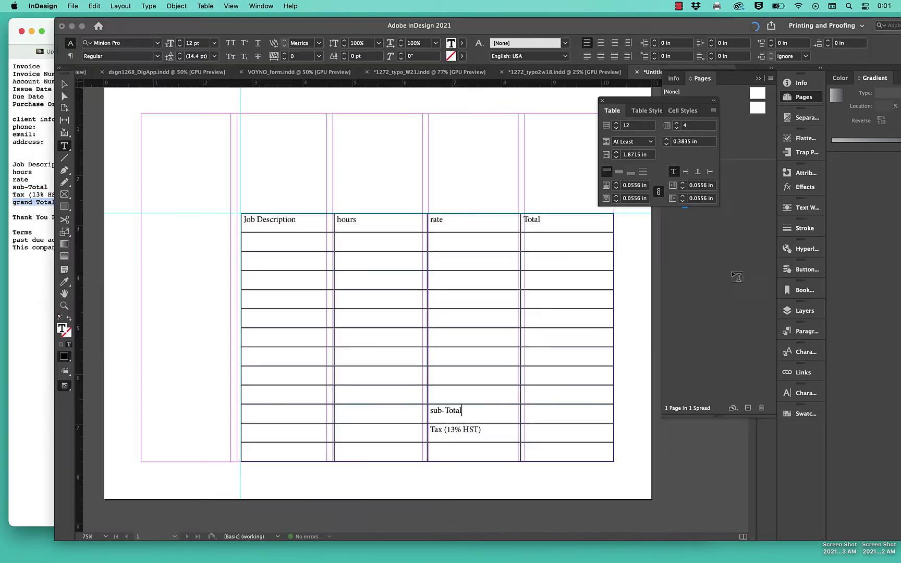
click(462, 456)
key(super+v)
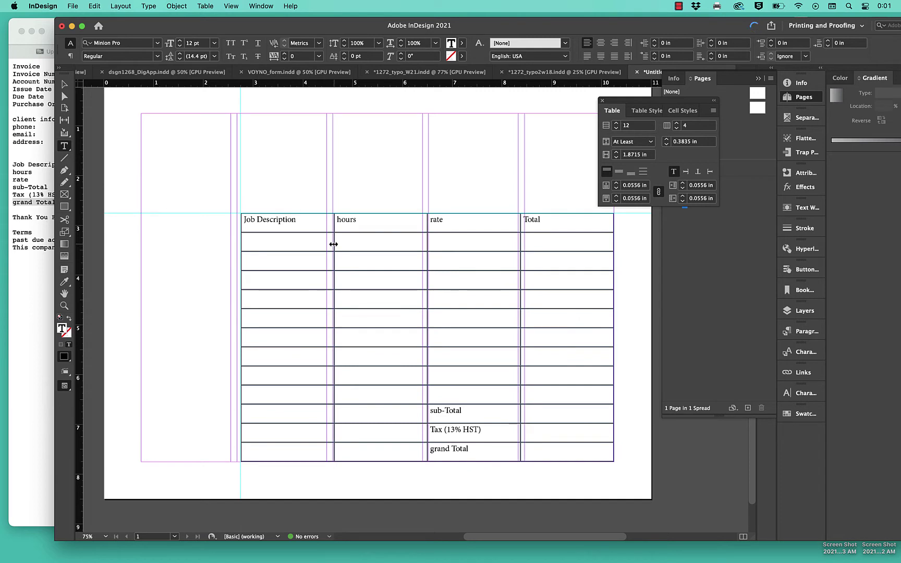
Try to widen the Job Description column by moving its boundary with the hours column, and undo it.
drag(334, 244, 351, 245)
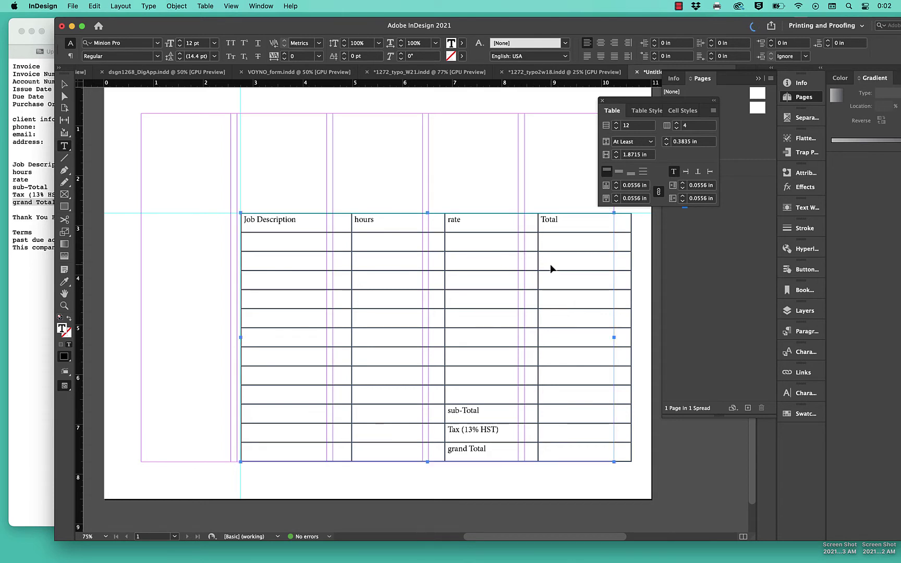
key(super+z)
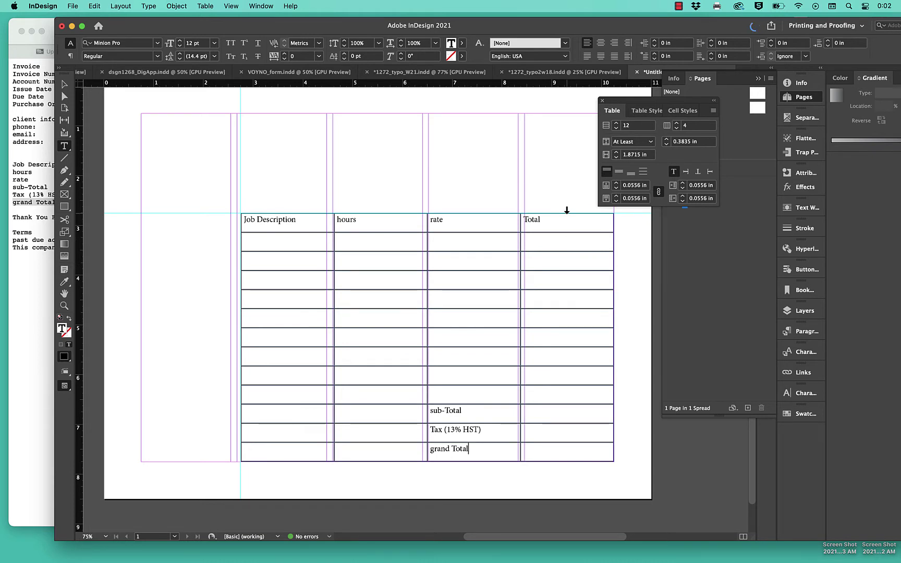
click(567, 210)
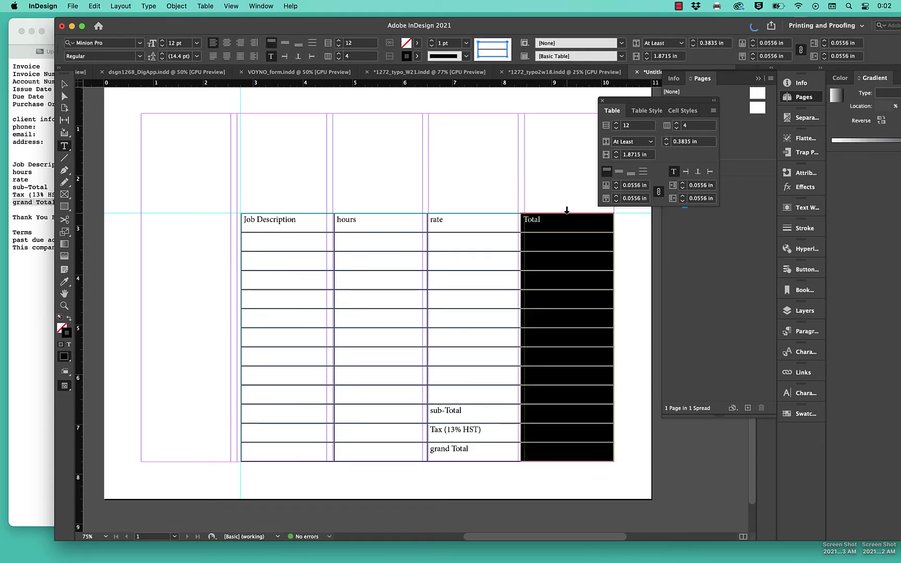
click(492, 208)
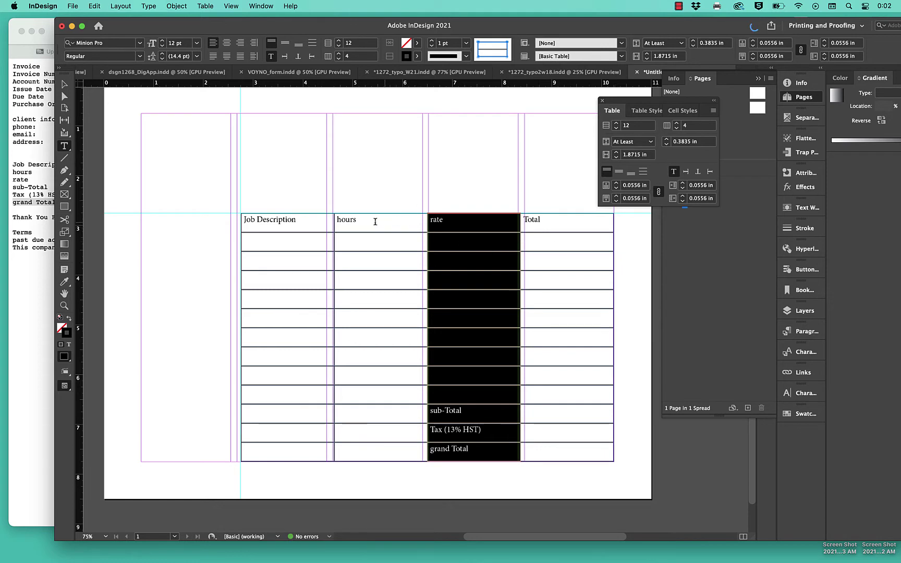
click(238, 245)
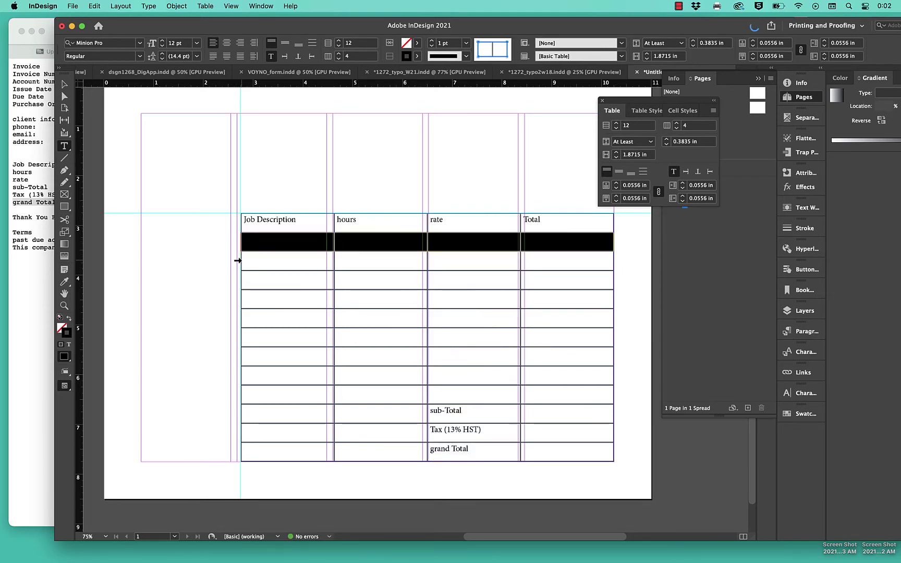
click(238, 260)
click(236, 278)
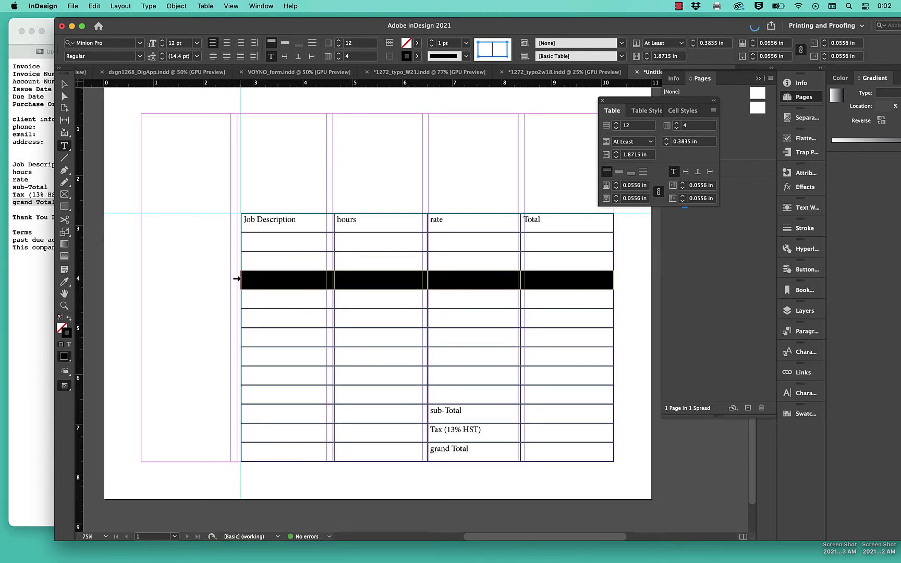
Select the whole hours, rate and Total columns together and reopen the Table panel.
click(484, 209)
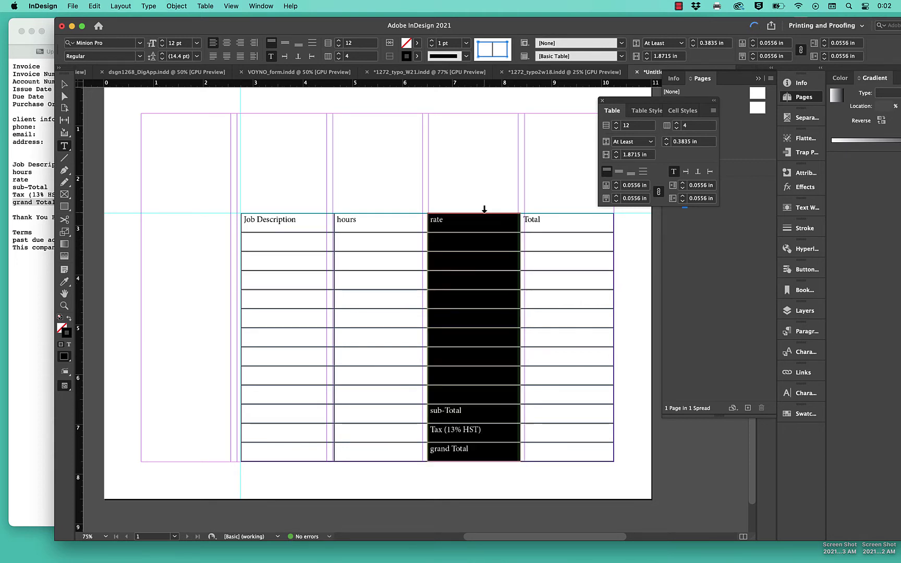
shift+click(556, 209)
shift+click(395, 208)
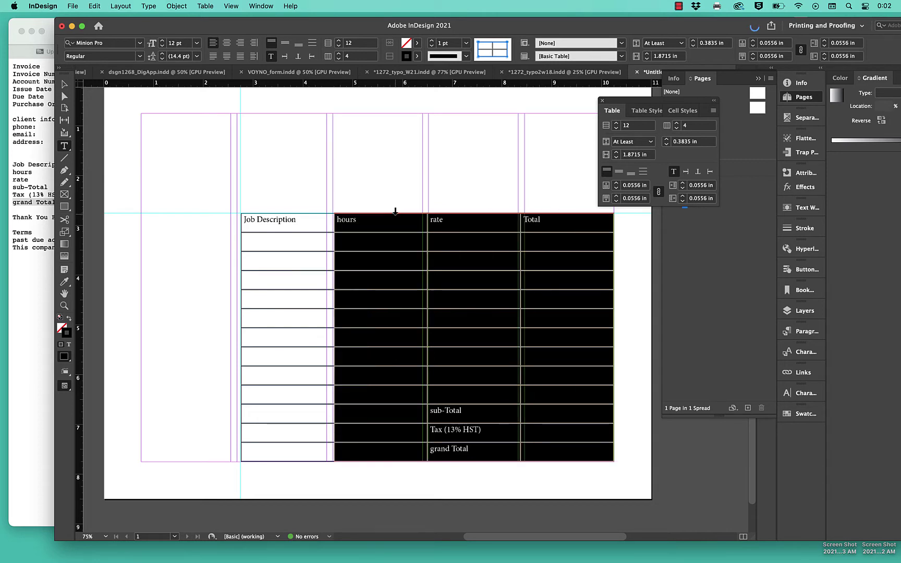
click(602, 100)
click(260, 5)
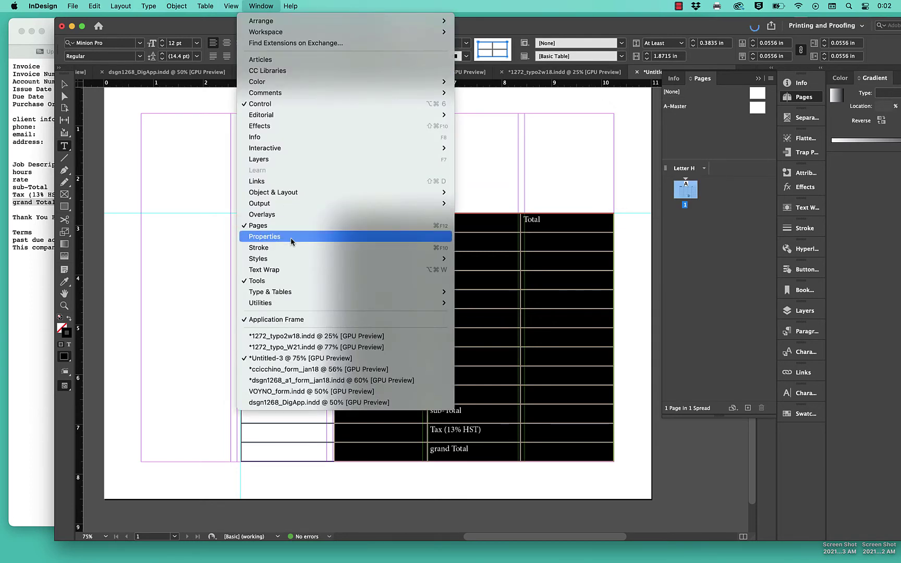
mouse_move(292, 291)
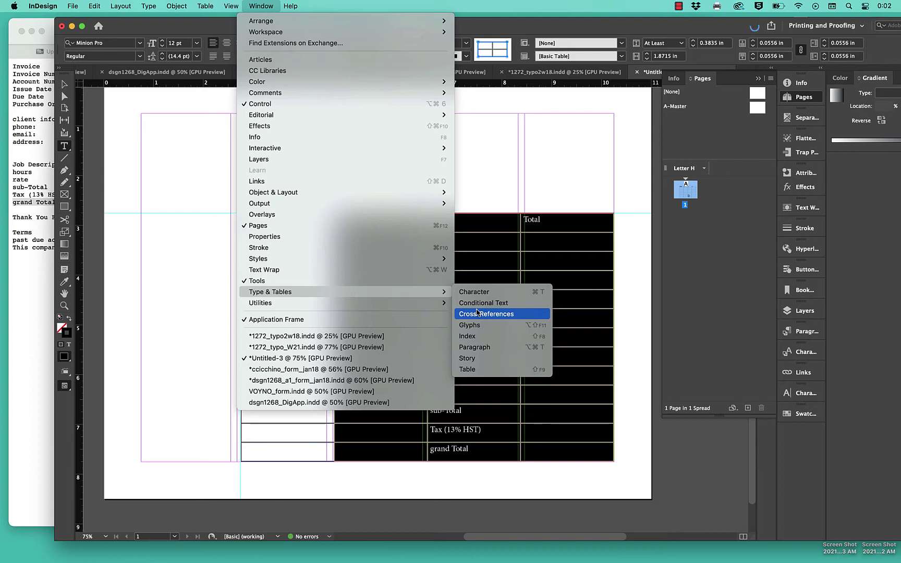
click(487, 369)
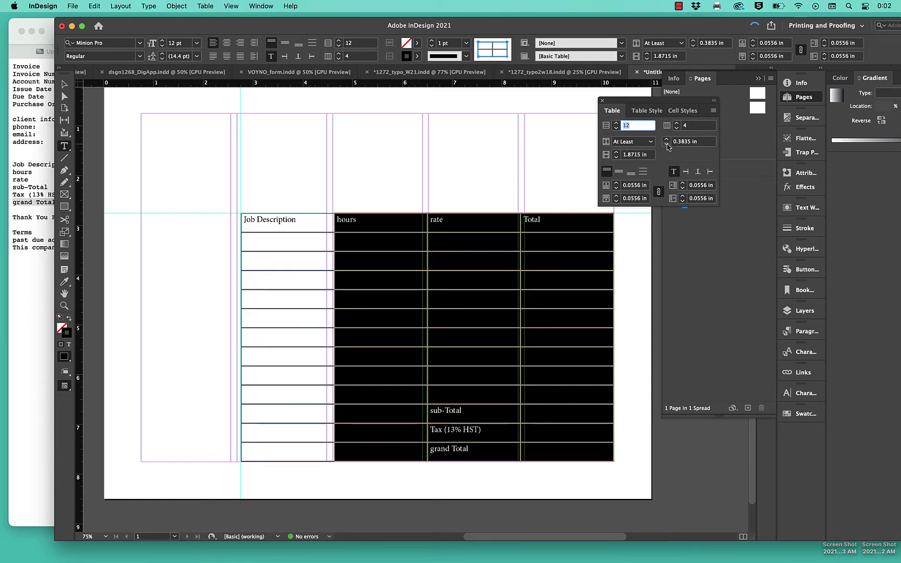
Reduce the column width of the selected hours, rate and Total columns to 1.25 in.
click(616, 157)
click(616, 157)
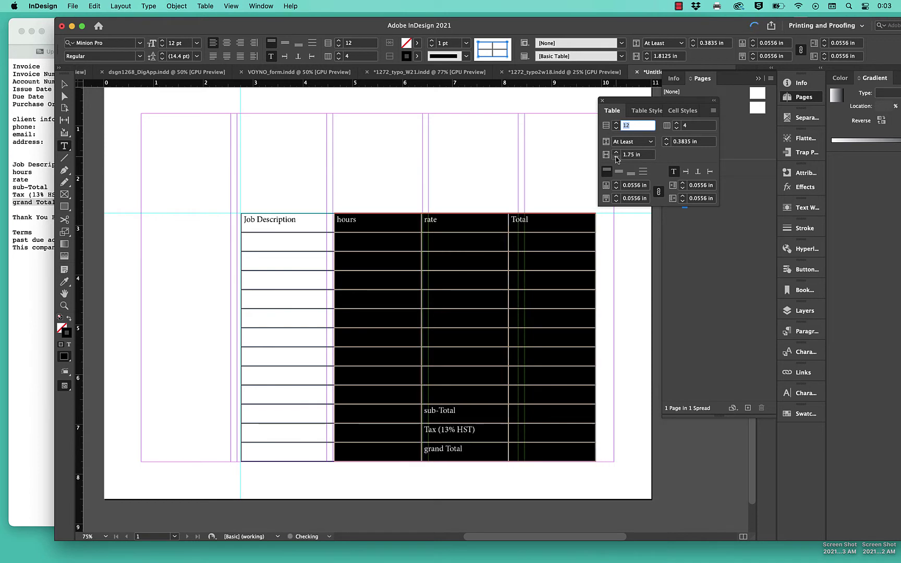
click(616, 157)
click(616, 157)
click(617, 157)
click(616, 157)
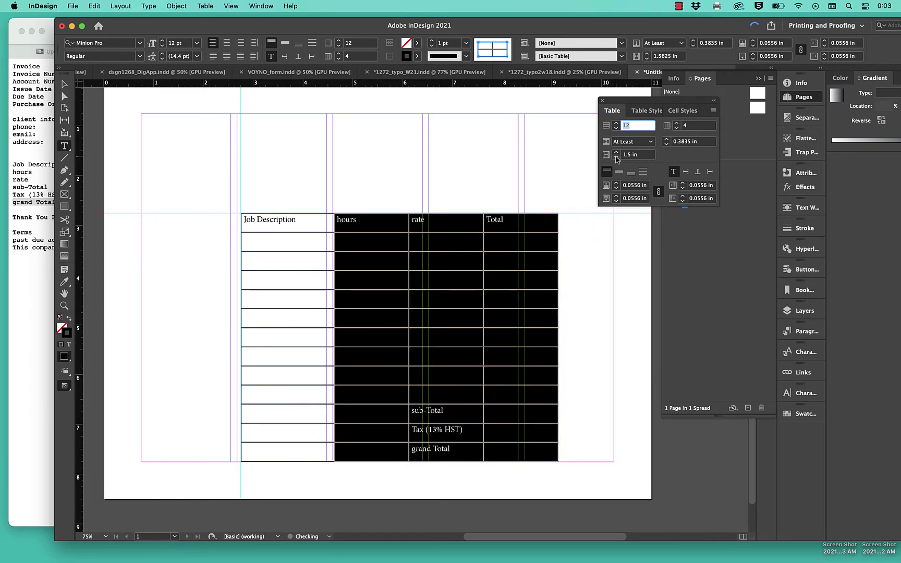
click(616, 157)
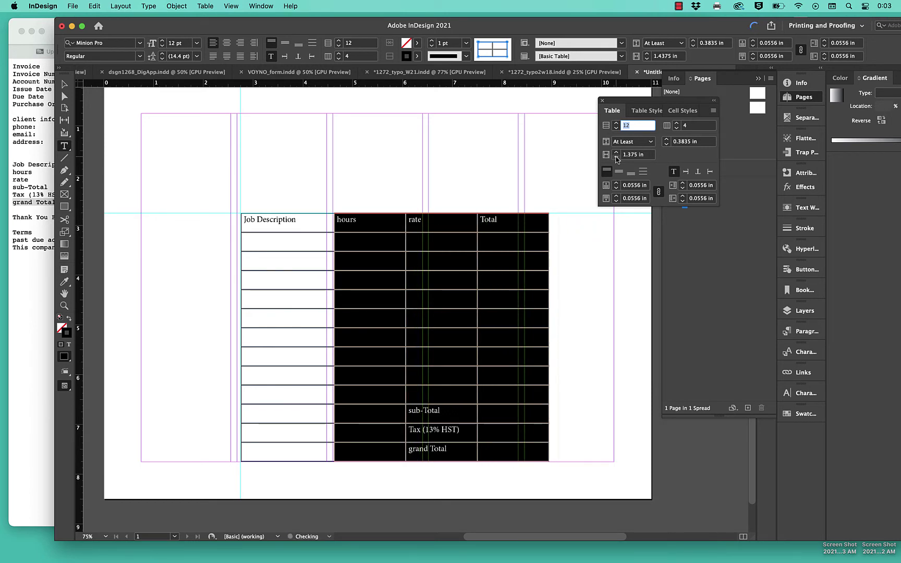
click(616, 157)
click(616, 157)
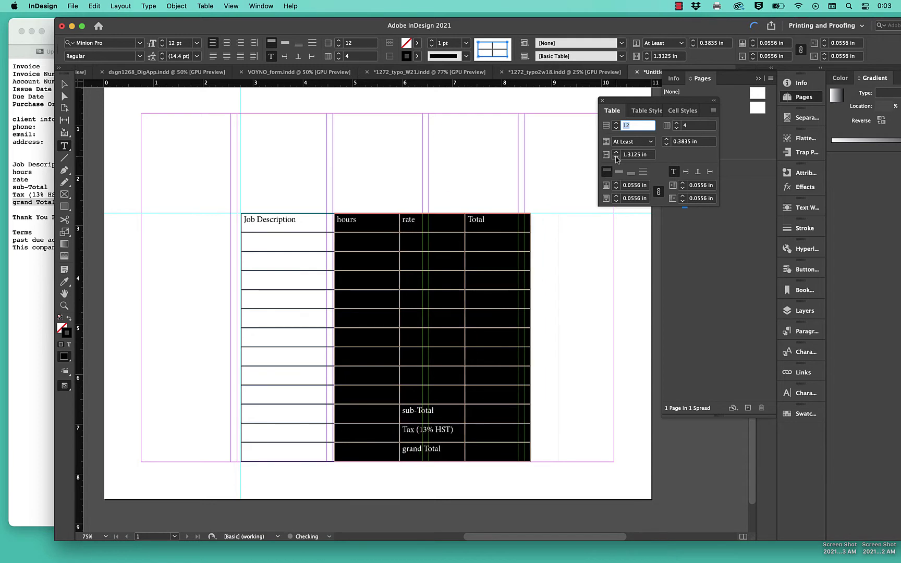
click(616, 156)
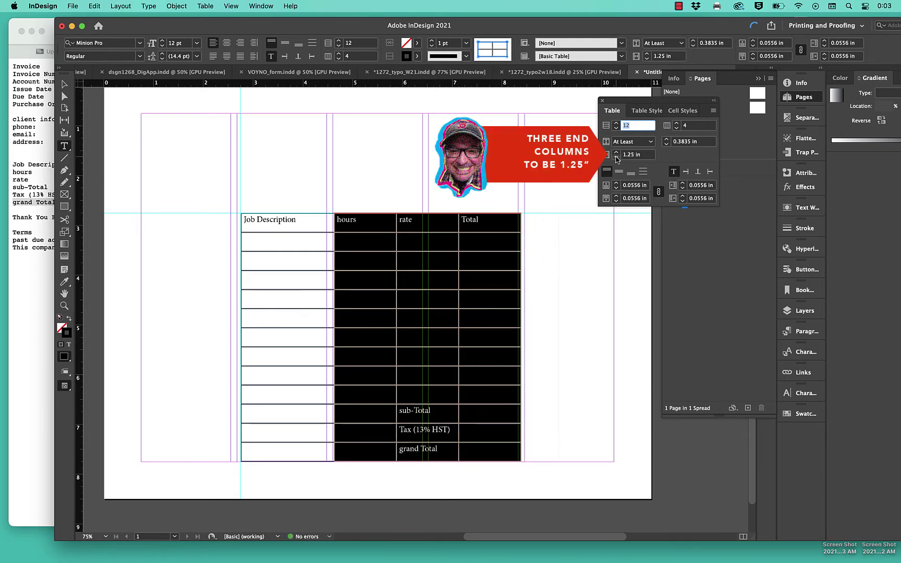
Select the Job Description column and increase its width to 3.75 in.
click(290, 211)
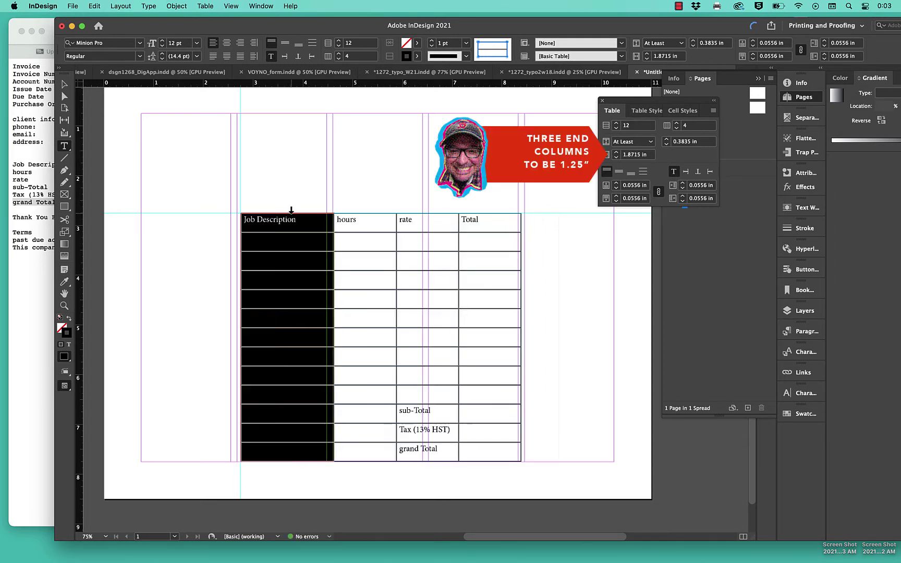
click(617, 153)
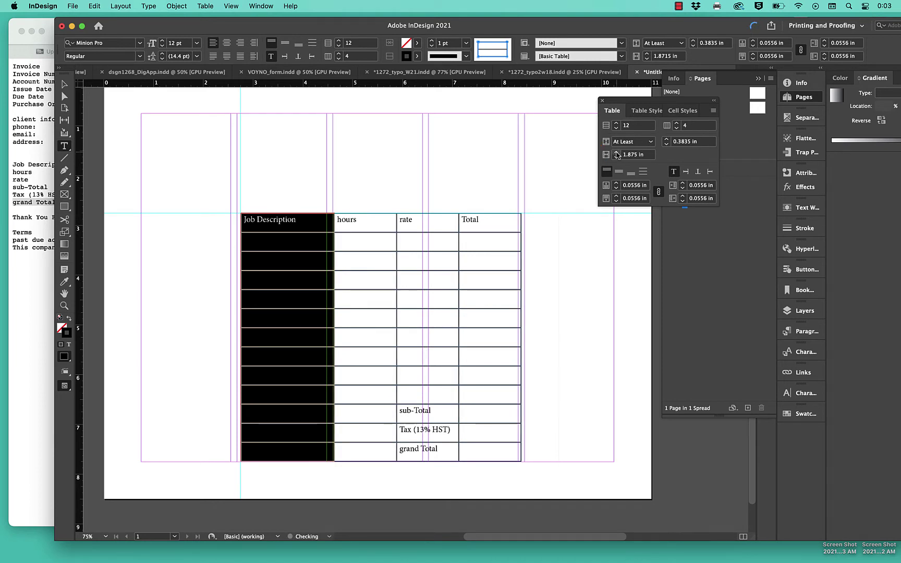
click(616, 152)
click(616, 152)
click(617, 152)
click(616, 153)
click(616, 153)
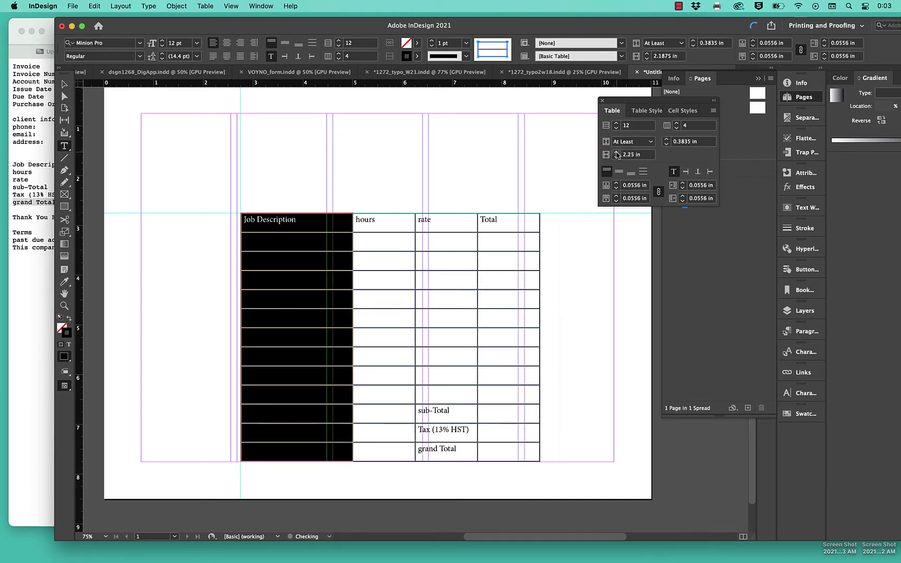
click(617, 152)
click(617, 152)
click(617, 152)
click(617, 152)
click(616, 152)
click(617, 153)
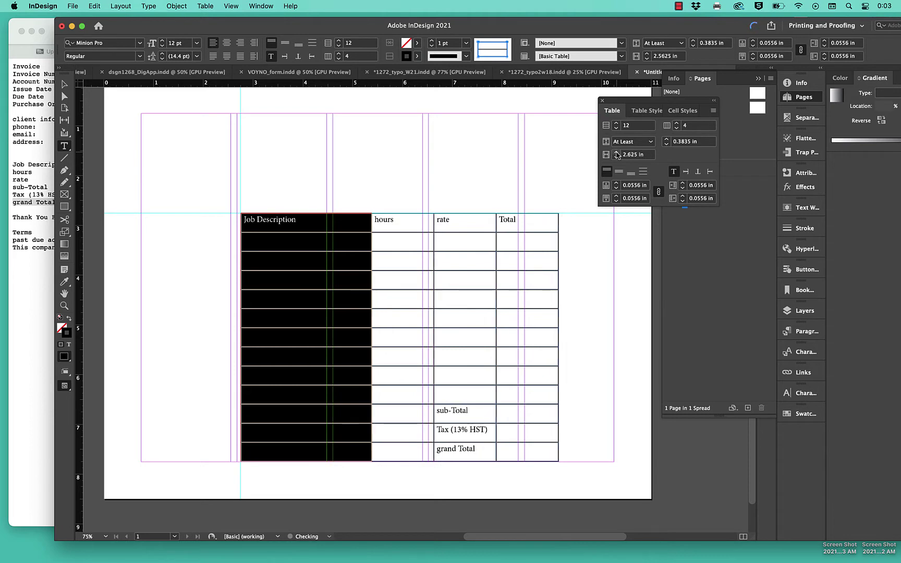
click(617, 152)
click(617, 152)
click(617, 152)
click(616, 152)
click(617, 153)
click(616, 152)
click(617, 153)
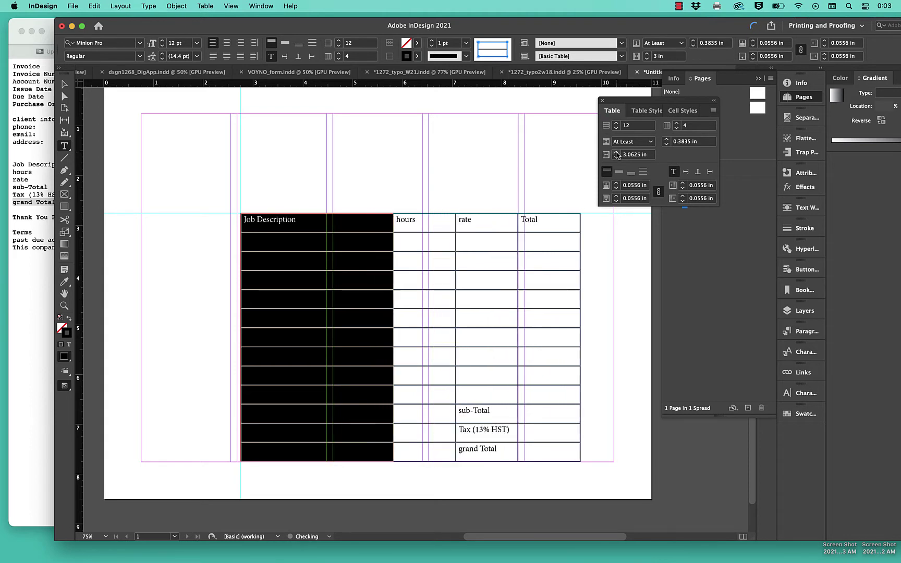
click(617, 152)
click(617, 153)
click(617, 153)
click(616, 152)
click(617, 152)
click(617, 152)
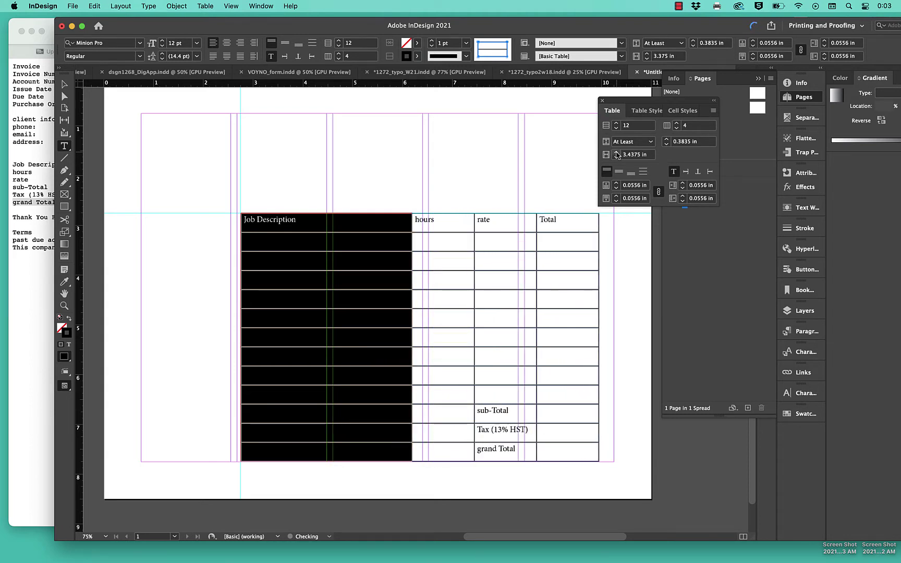
click(617, 152)
click(617, 153)
click(616, 153)
click(616, 152)
click(616, 153)
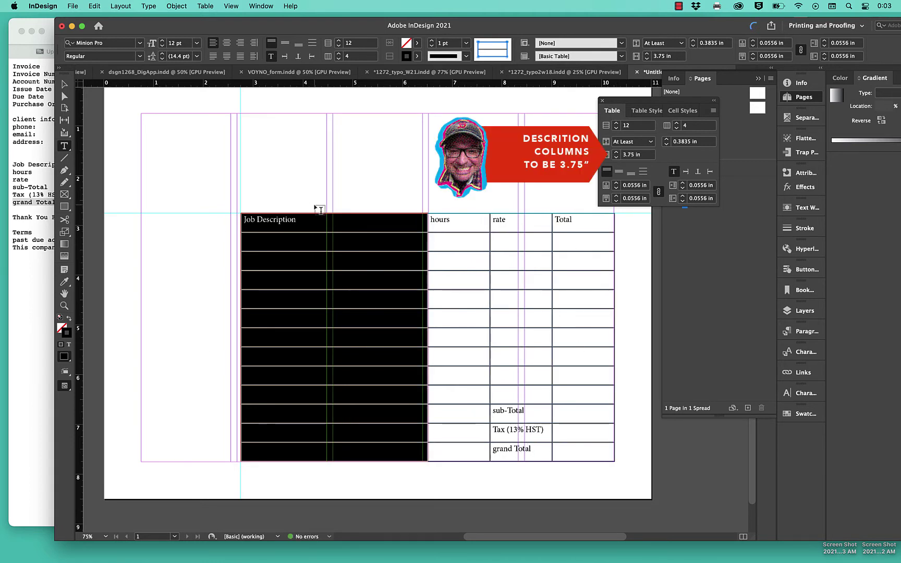
Nudge the table's text frame slightly so that its centre sits at X 6.4972 in.
click(65, 83)
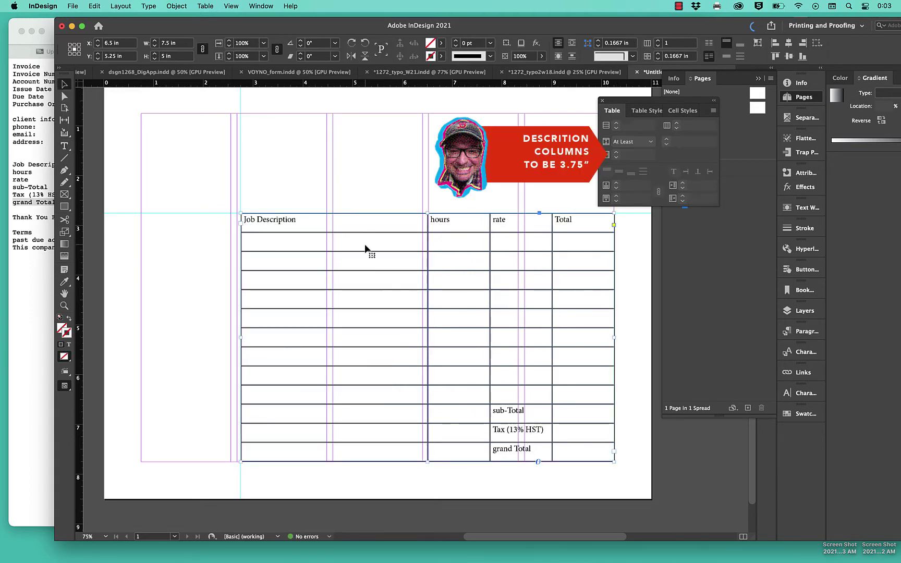
drag(364, 248, 368, 249)
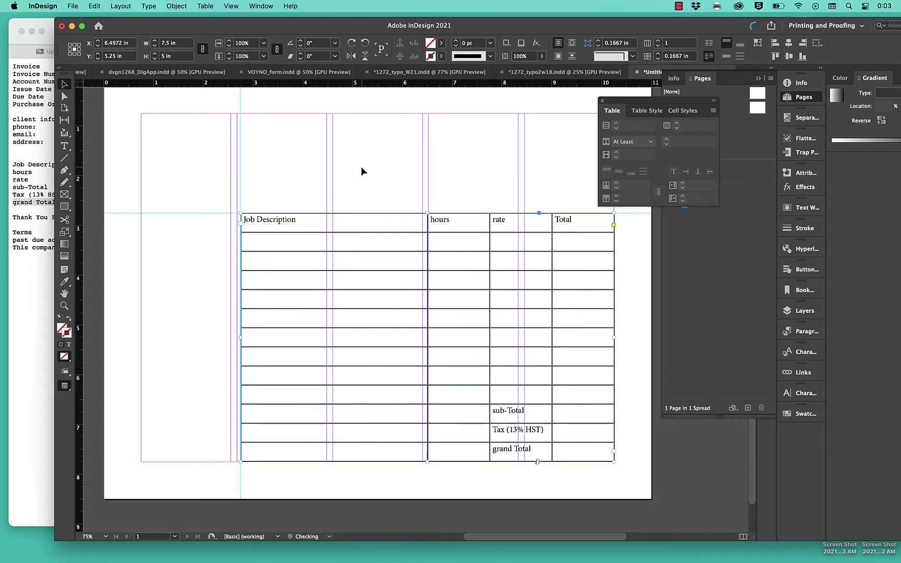
click(362, 167)
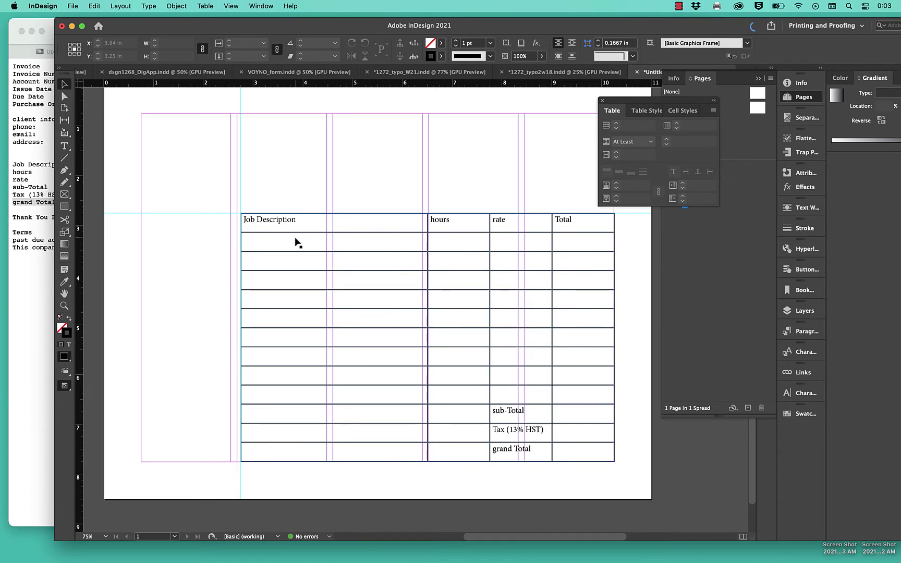
click(366, 233)
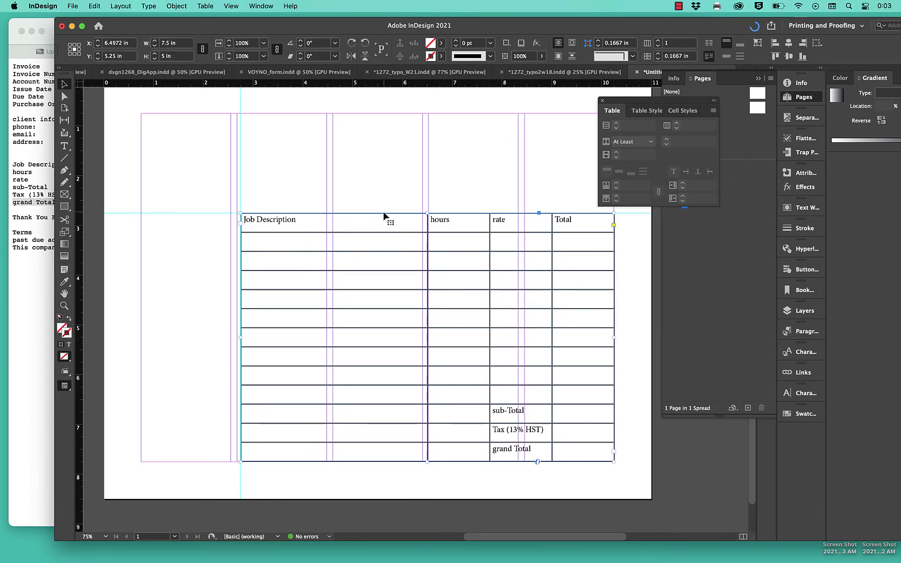
Select all four cells of the table's header row and set their font to Avenir Black.
click(384, 211)
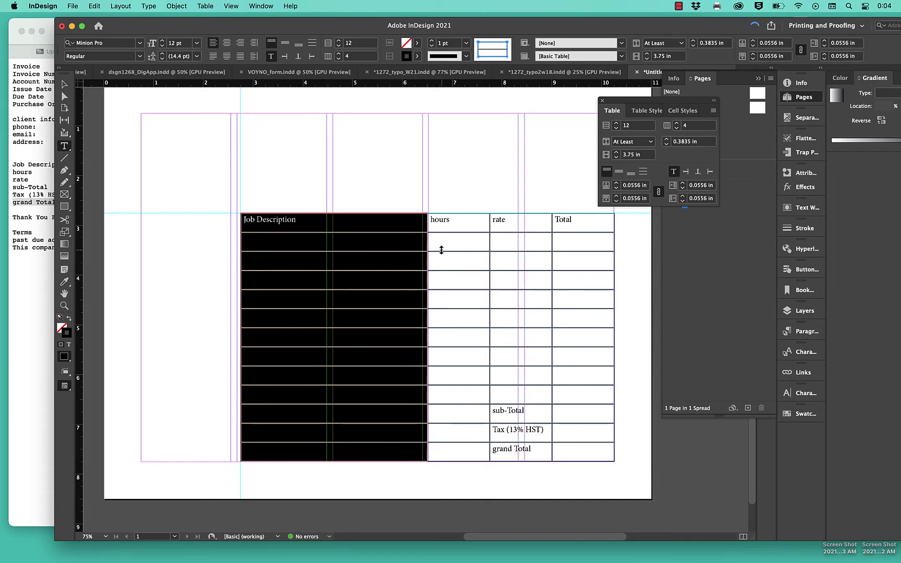
click(309, 223)
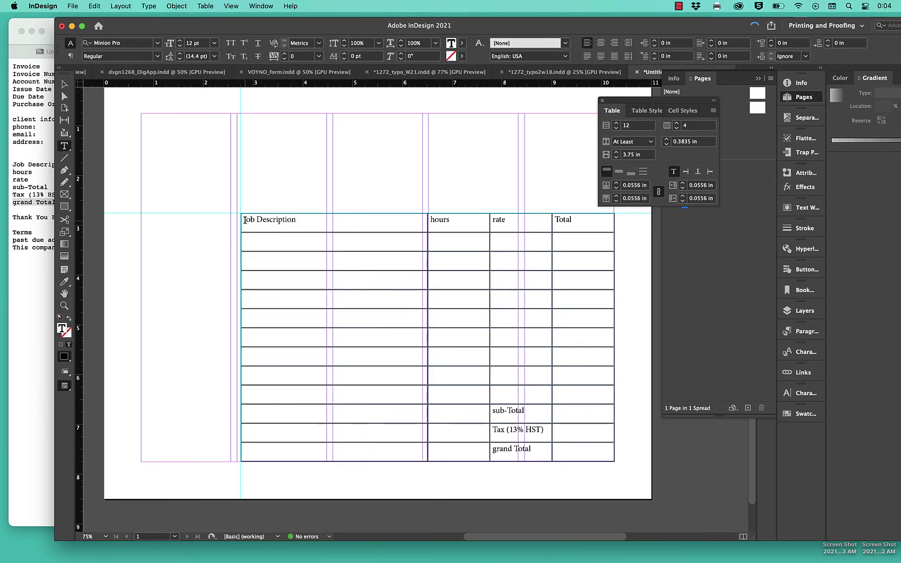
key(Escape)
shift+click(591, 224)
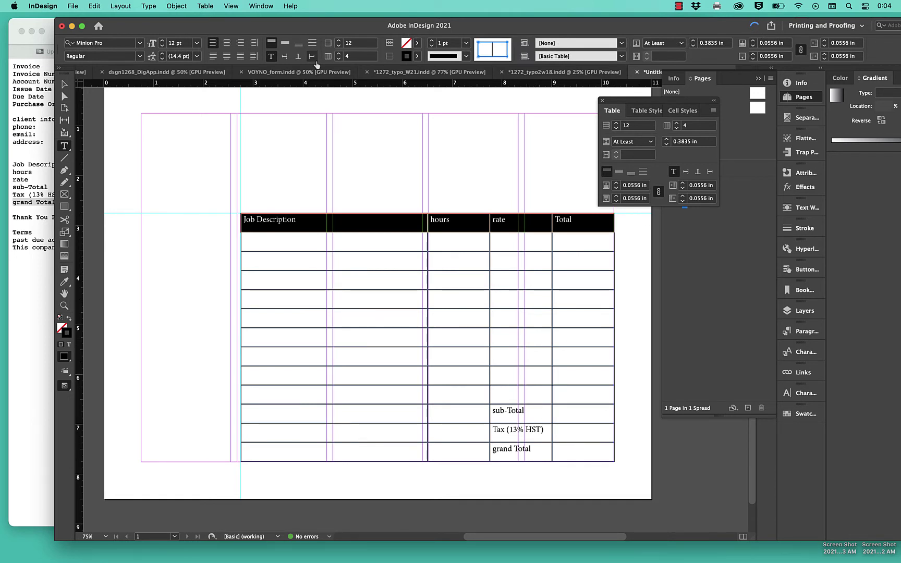
double_click(118, 43)
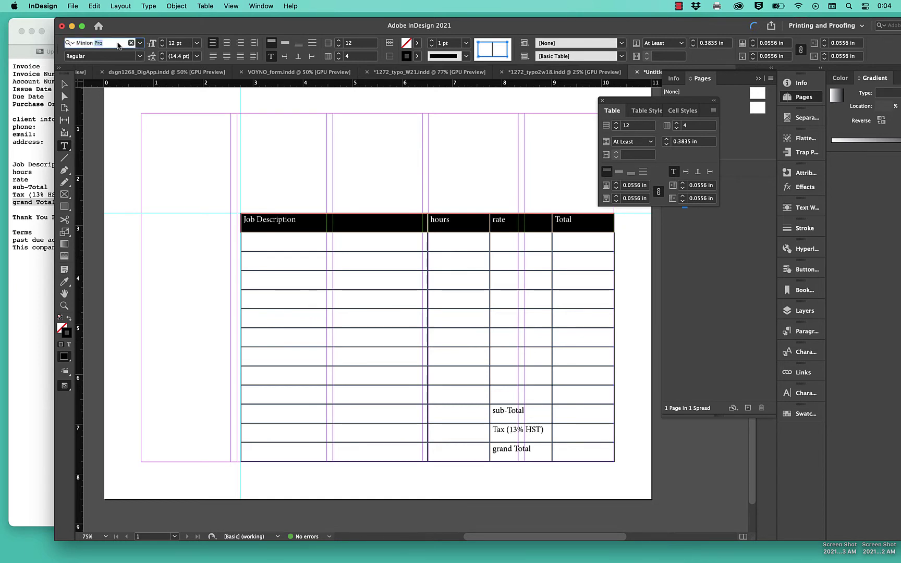
triple_click(118, 44)
text(aveni)
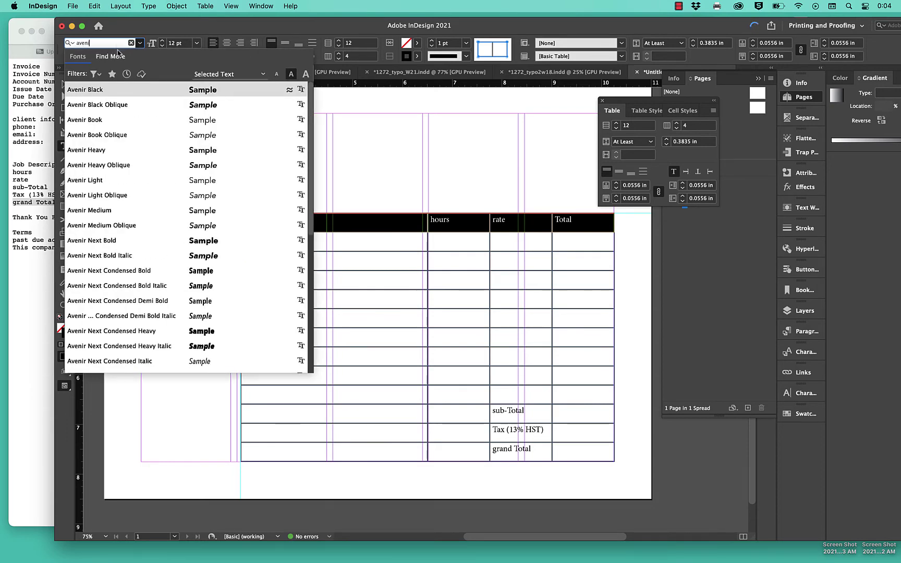
click(118, 92)
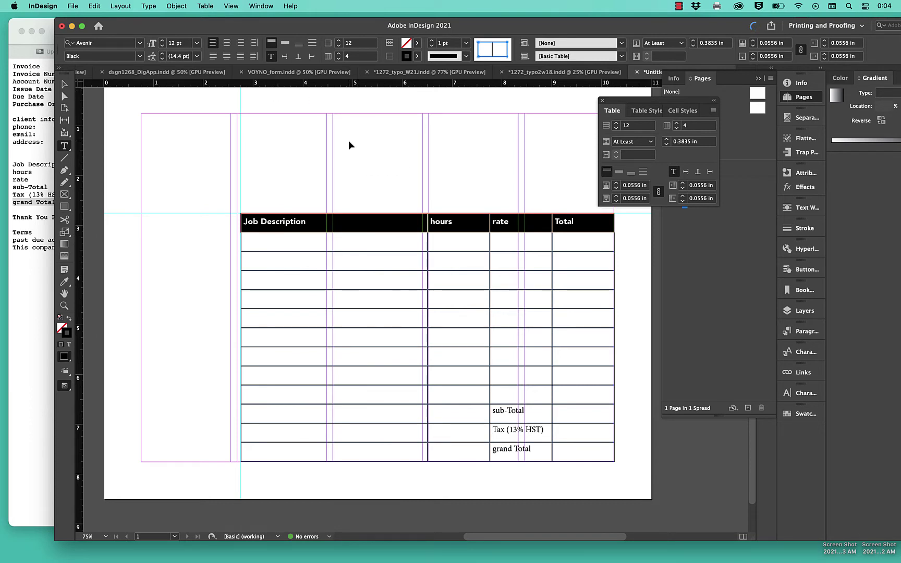
Set the header row text to 9 pt and All Caps in a floating Character panel.
key(super+t)
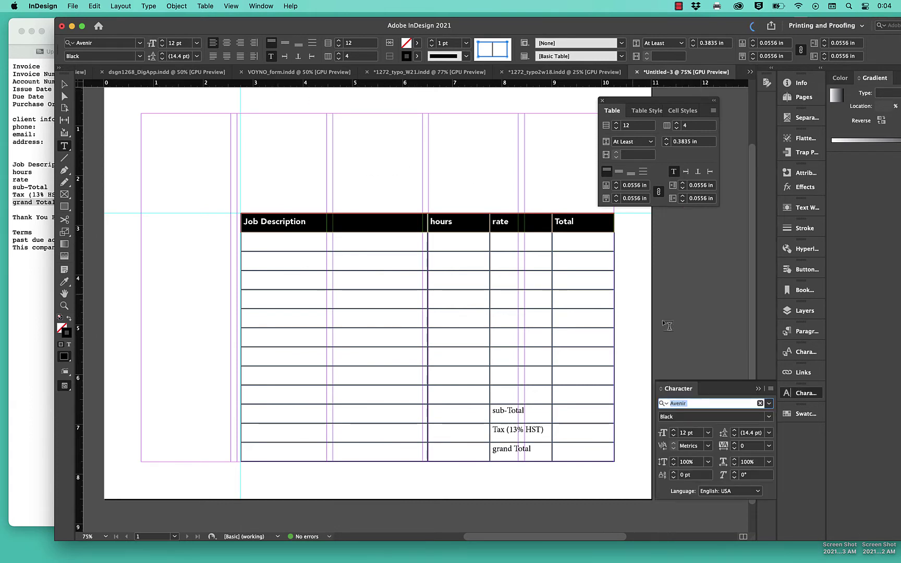
drag(675, 391, 408, 113)
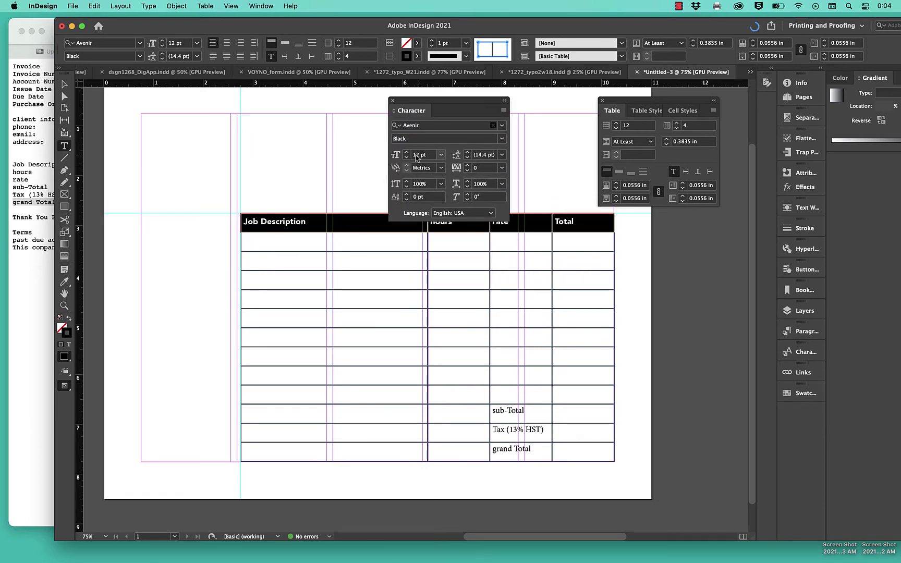
click(441, 155)
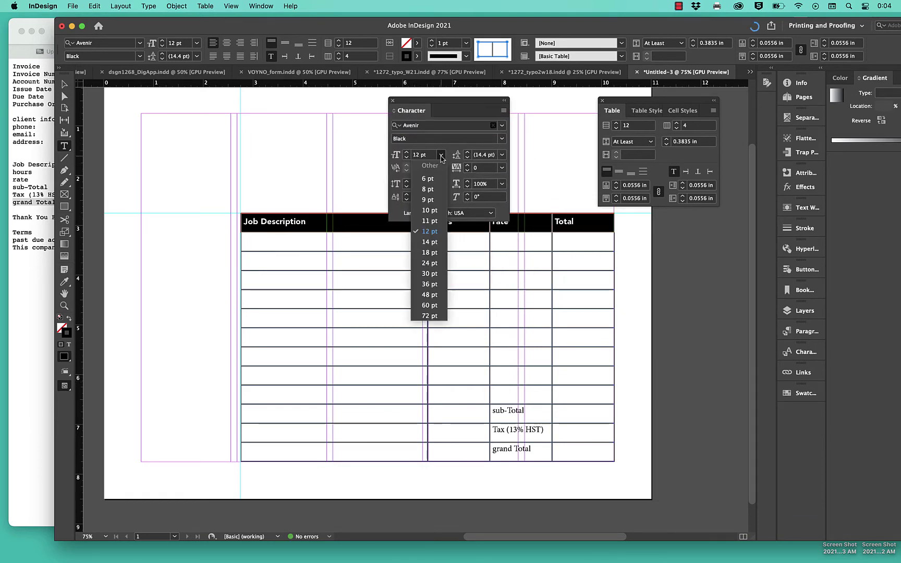
click(431, 200)
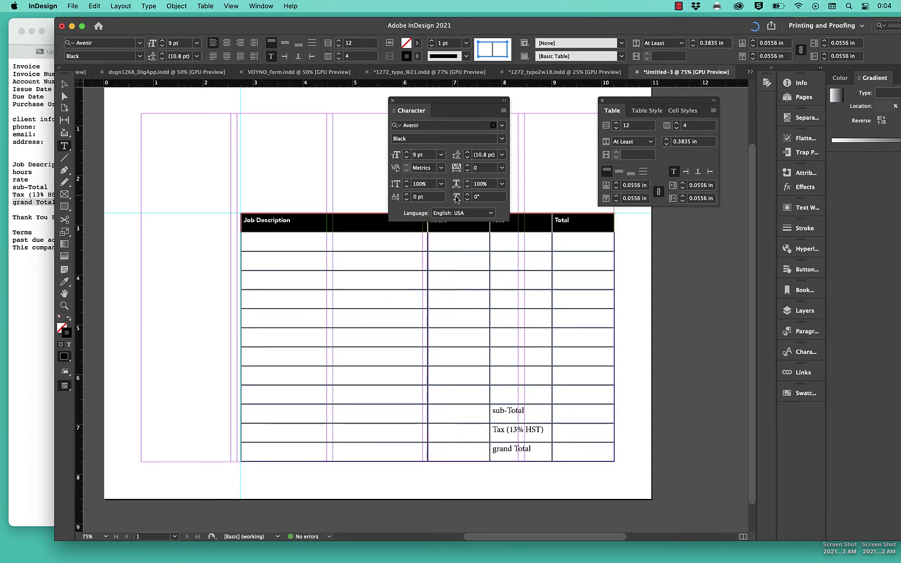
click(503, 110)
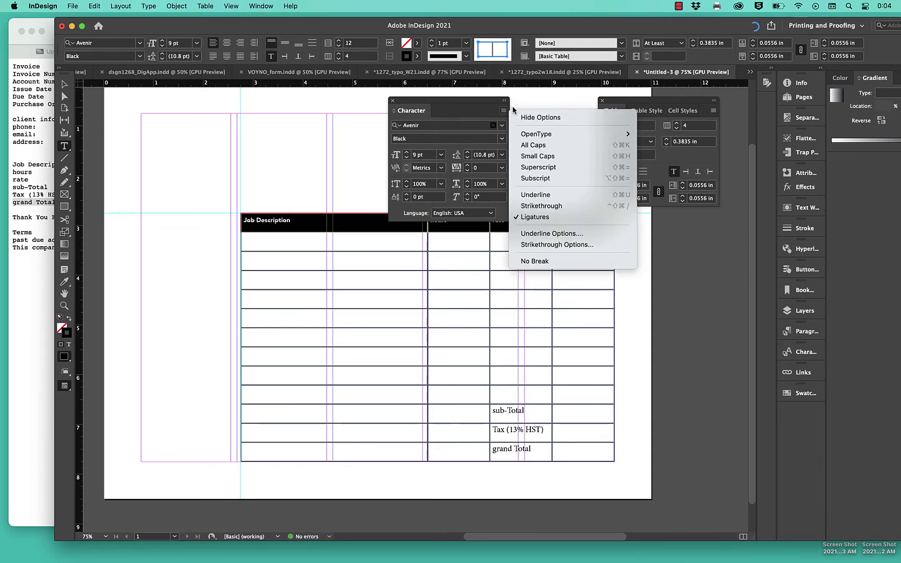
click(529, 146)
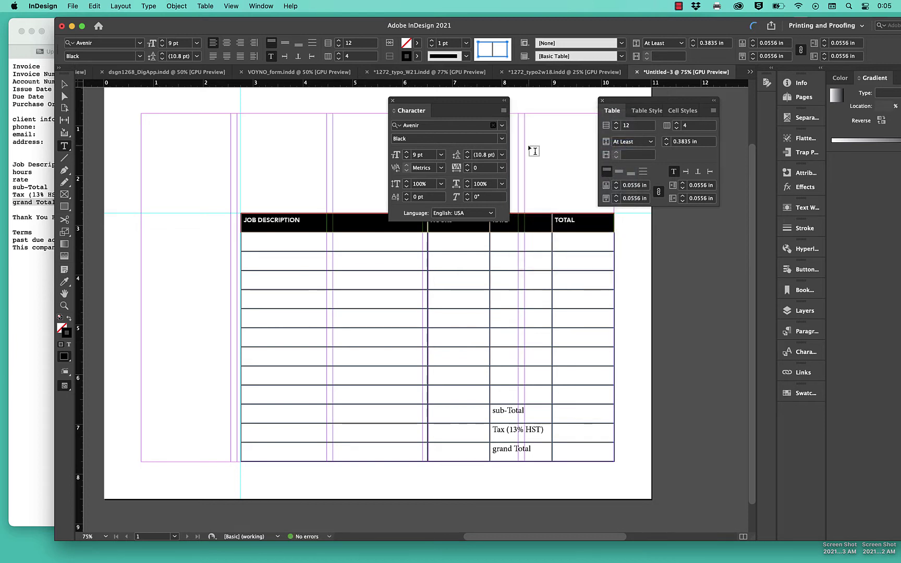
Increase the tracking of the header row text to 110.
click(468, 165)
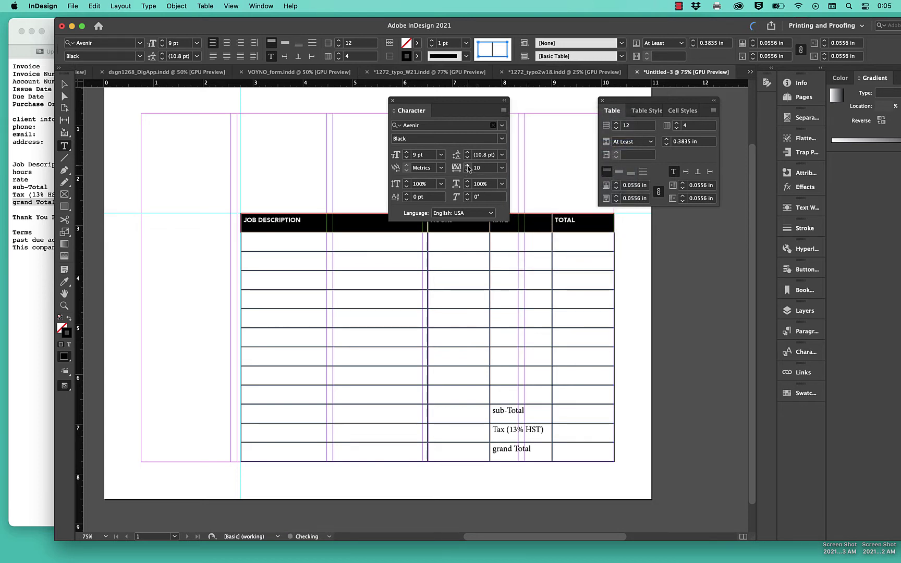
click(468, 166)
click(468, 166)
click(468, 165)
click(467, 166)
click(468, 166)
click(468, 165)
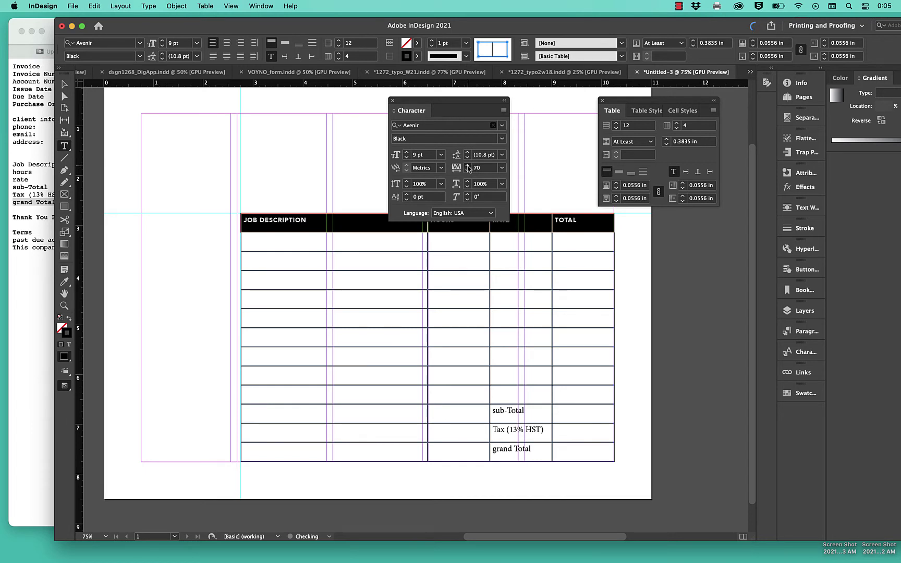
click(467, 166)
click(467, 166)
click(468, 166)
click(468, 165)
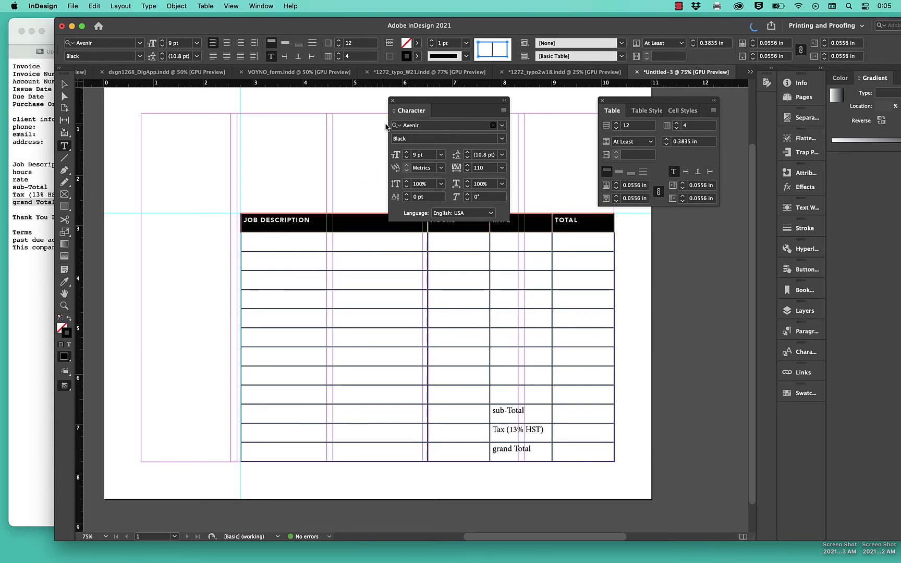
Try different alignments on the header row cells, ending with the text left-aligned and vertically centred.
drag(412, 102, 654, 221)
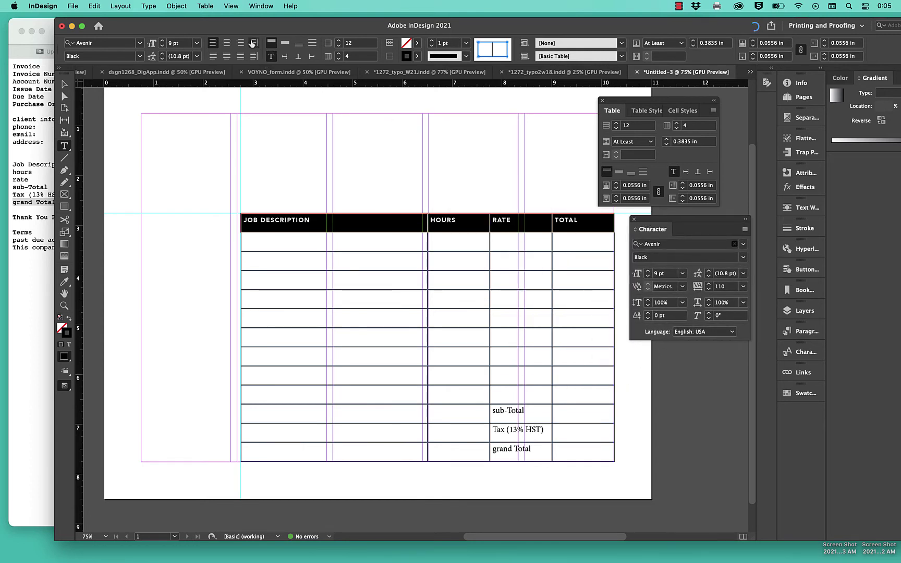
click(285, 44)
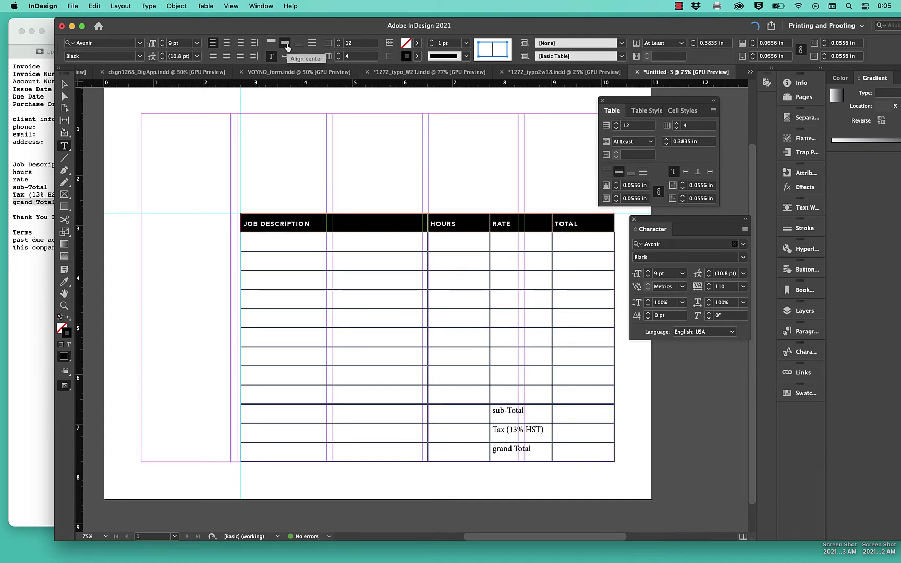
click(298, 45)
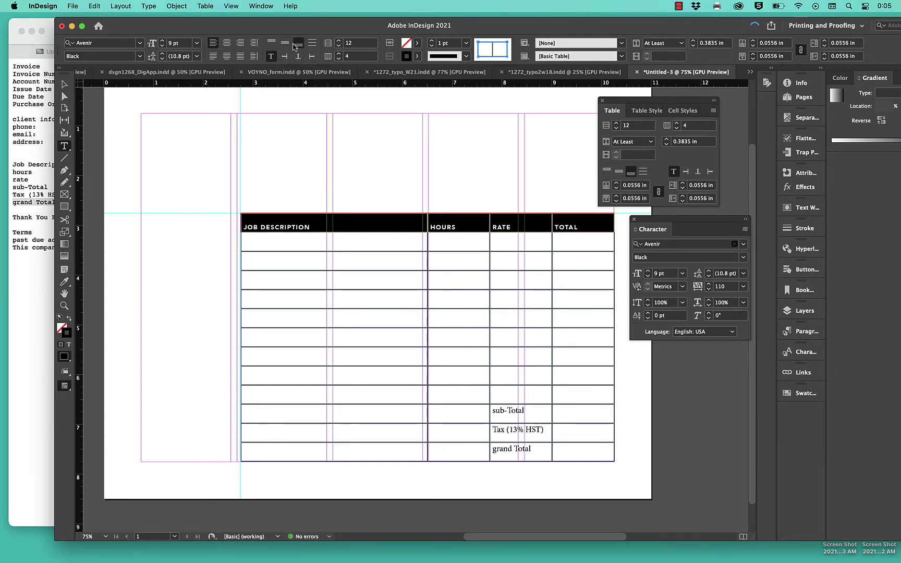
click(285, 45)
click(272, 44)
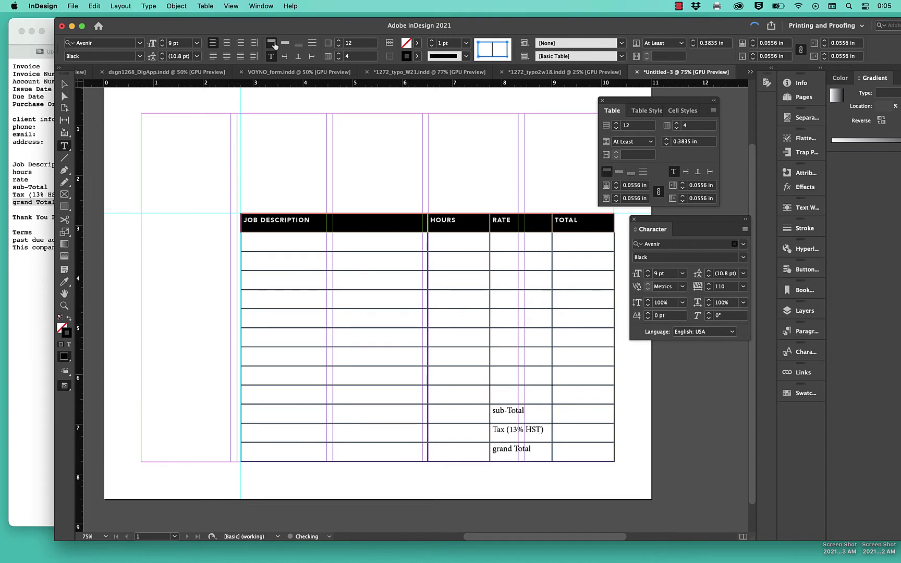
click(241, 43)
click(213, 44)
click(226, 44)
click(213, 45)
click(285, 43)
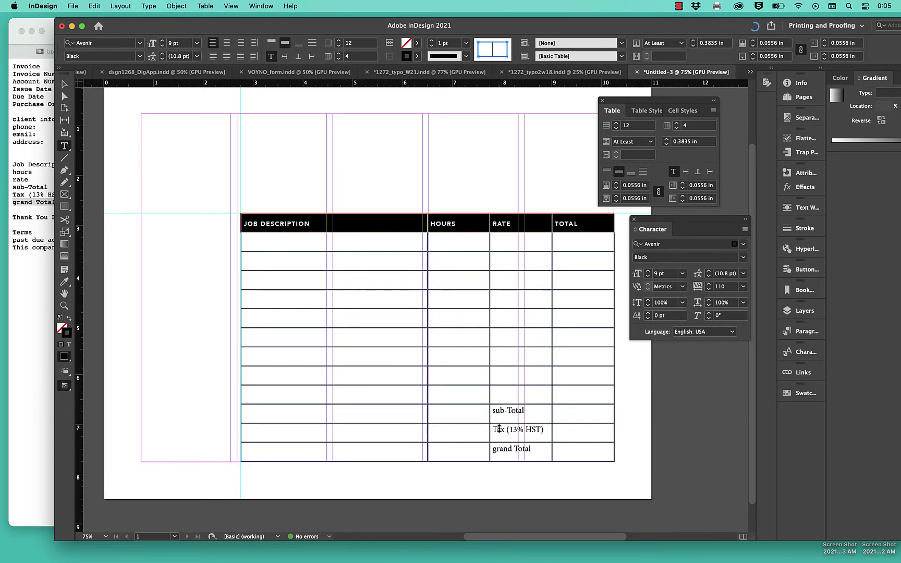
Select the sub-Total, Tax and grand Total cells and sample the Job Description heading's text formatting with the Eyedropper tool.
click(495, 412)
drag(493, 412, 519, 451)
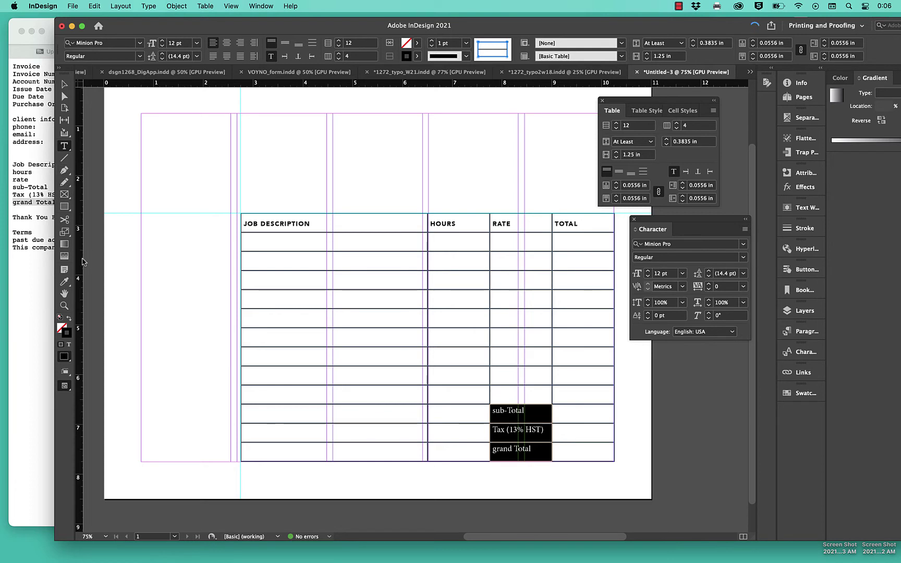
click(65, 282)
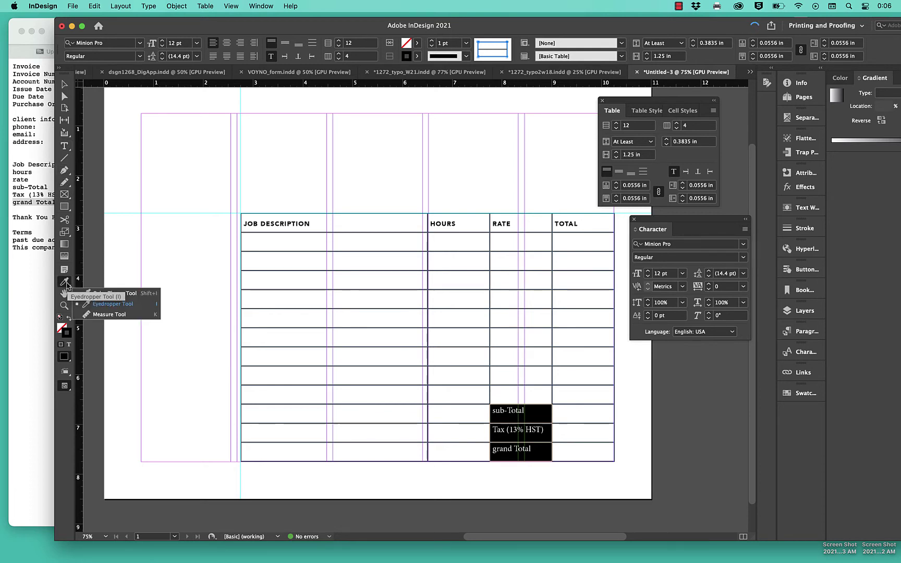
click(96, 307)
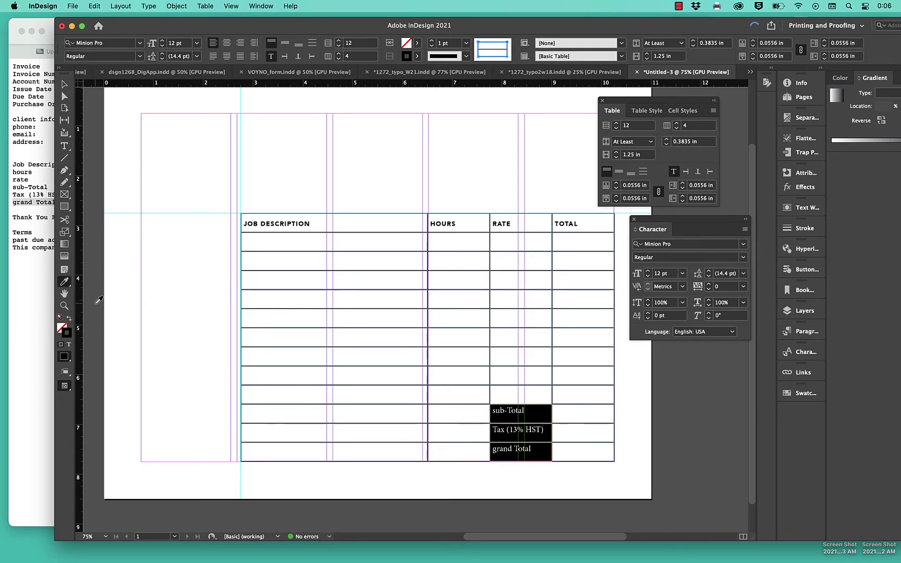
click(273, 221)
key(super+shift+a)
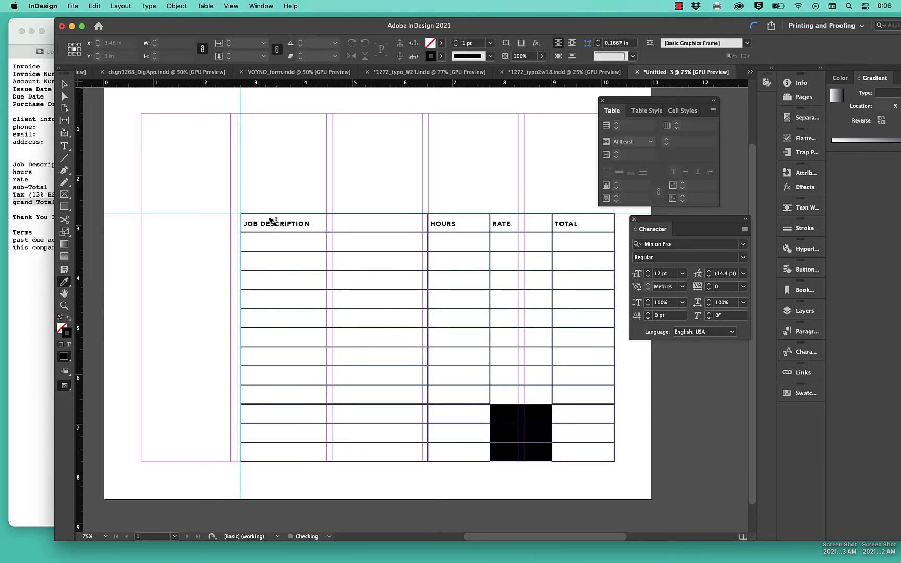
key(super+z)
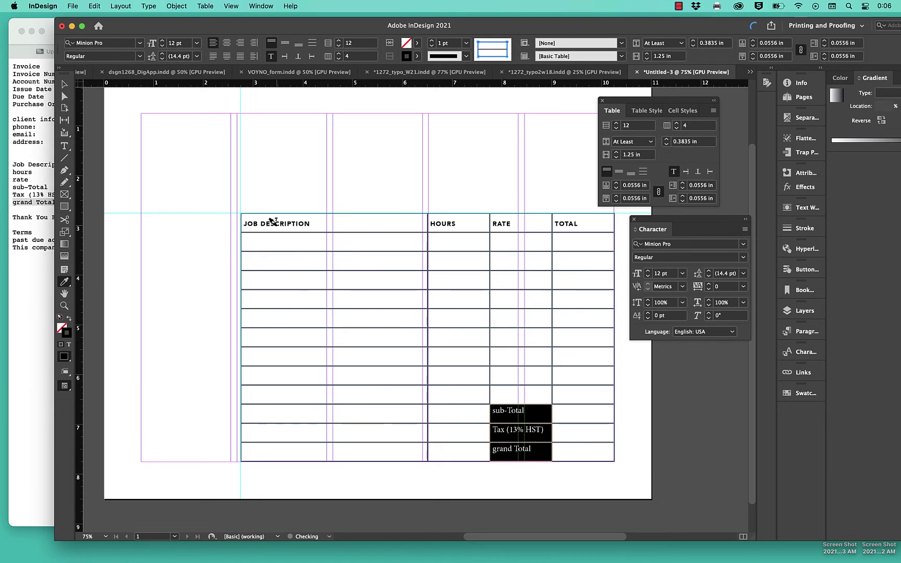
key(super+shift+a)
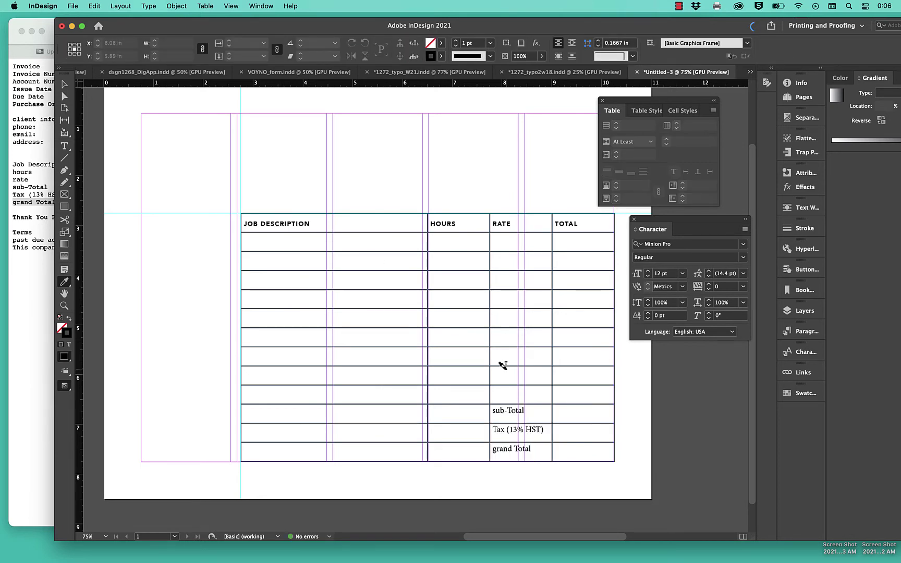
Apply the sampled heading formatting to the grand Total, Tax (13% HST) and sub-Total labels with the Eyedropper.
drag(527, 447, 492, 447)
key(super+shift+a)
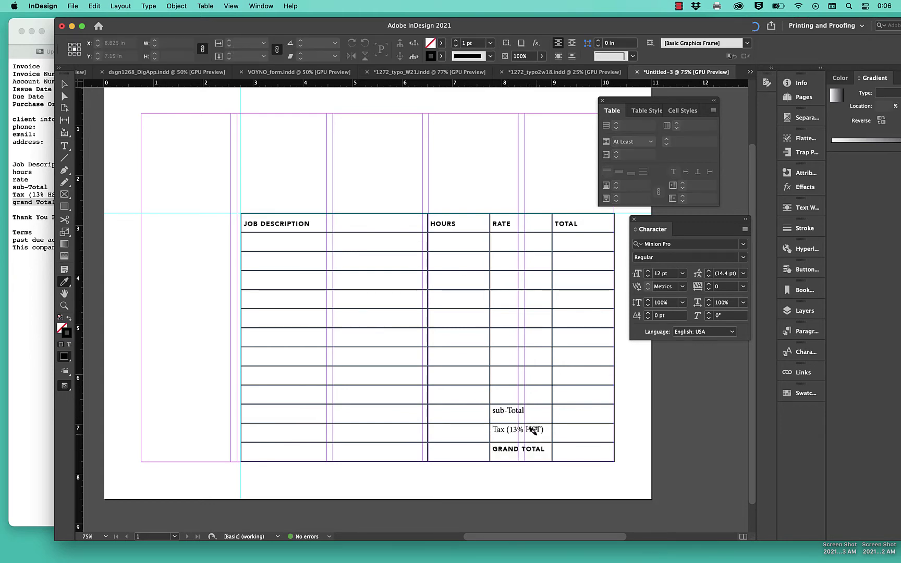
drag(539, 428, 479, 413)
key(super+shift+a)
key(super+shift+a)
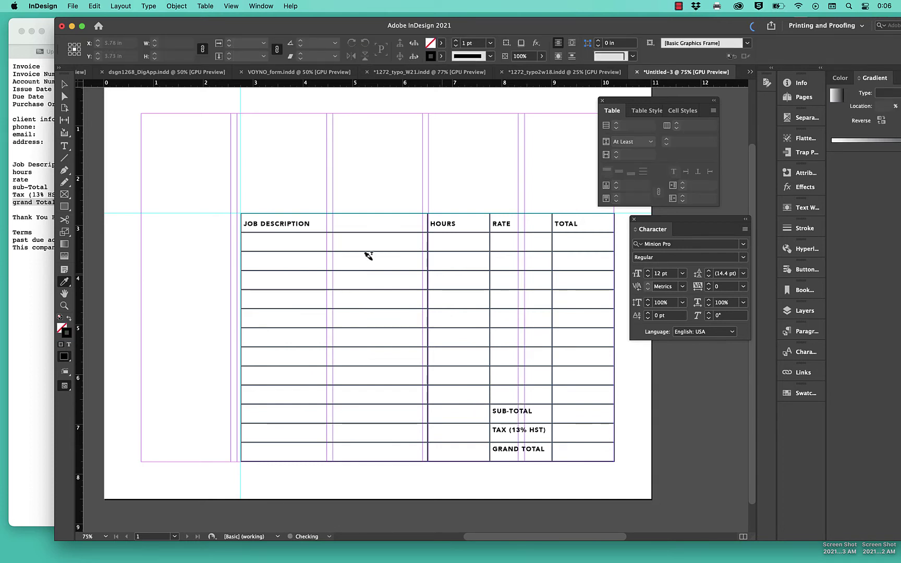
Select part of the Job Description heading and open the options of its [Basic Paragraph] style.
click(64, 84)
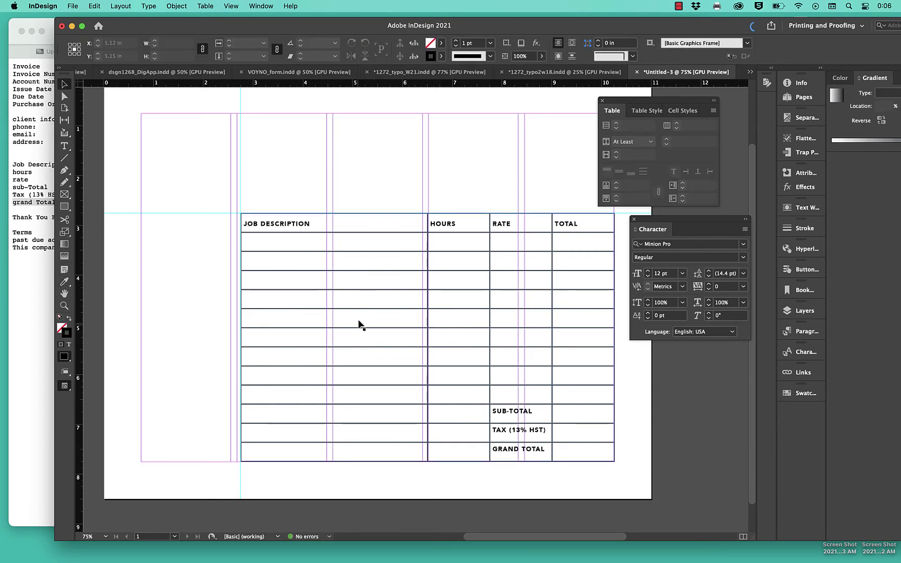
double_click(248, 229)
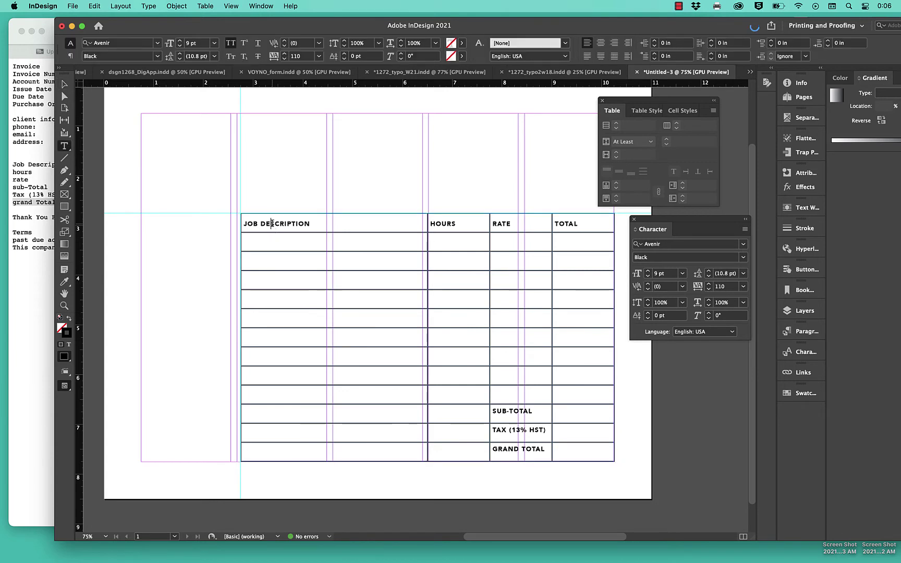
drag(253, 225, 293, 229)
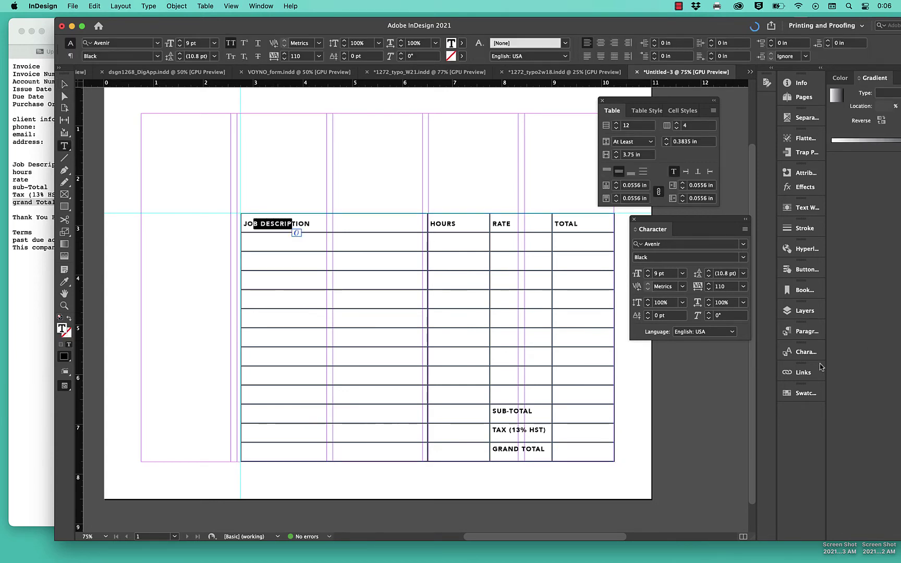
click(808, 334)
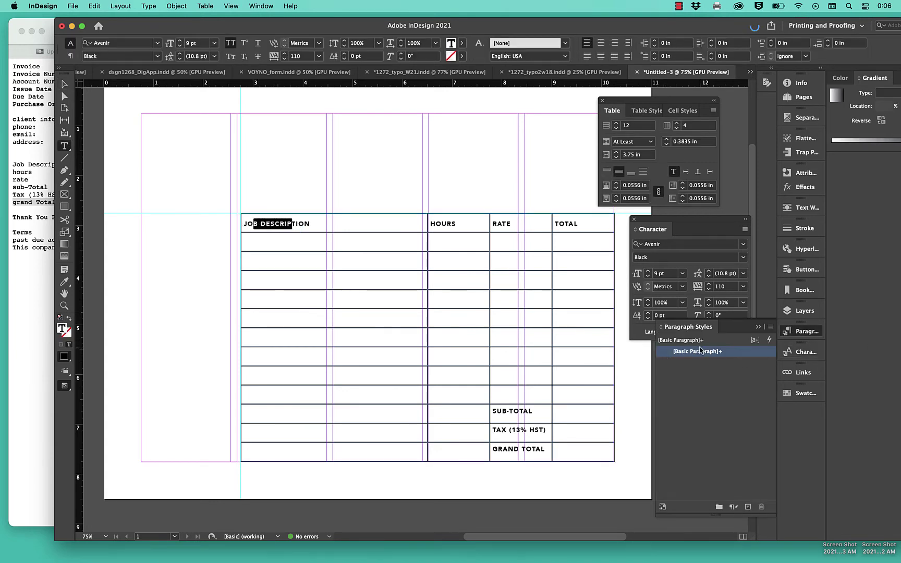
double_click(744, 351)
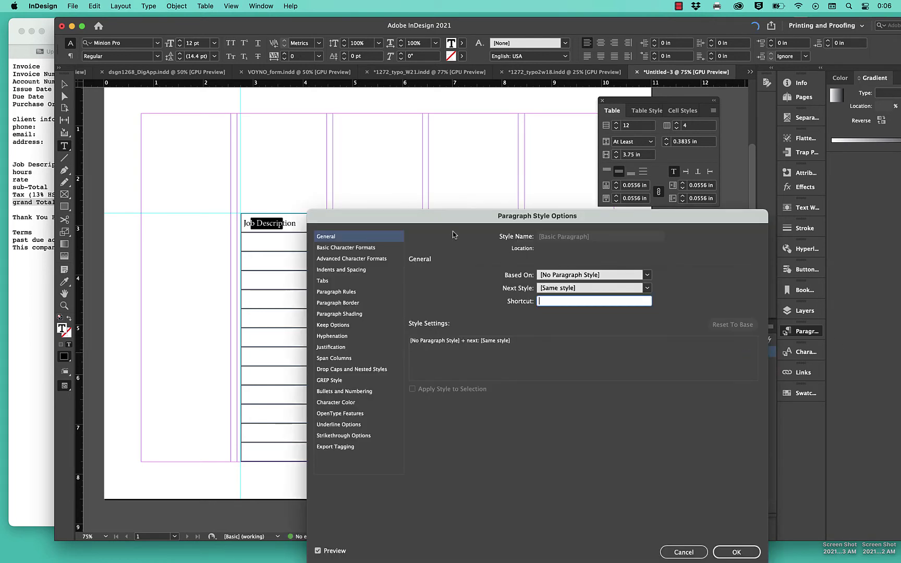
Set the [Basic Paragraph] style's font family to Avenir and its font style to Black.
click(357, 248)
click(490, 281)
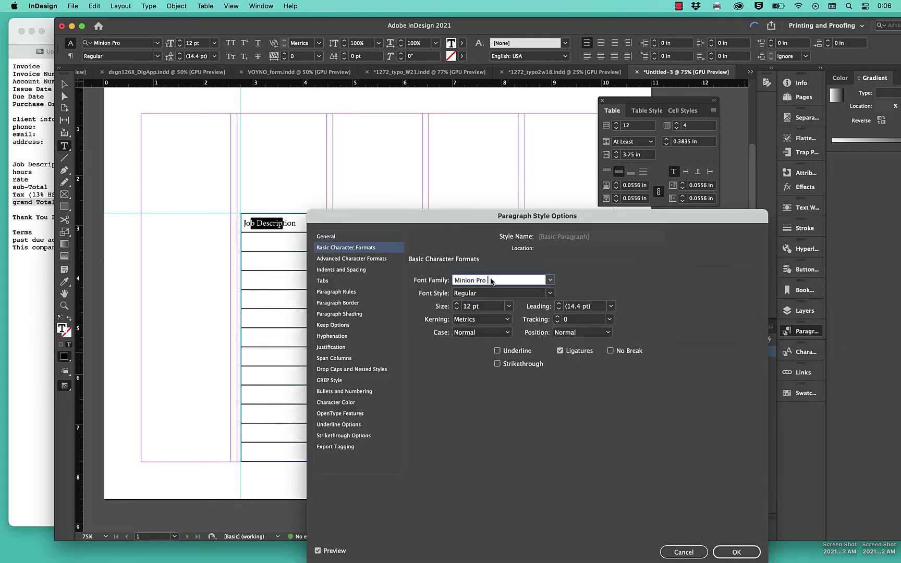
triple_click(490, 281)
text(Av)
key(Tab)
key(Down)
key(Down)
key(Down)
key(Down)
key(Down)
key(Down)
key(Down)
key(Down)
key(Down)
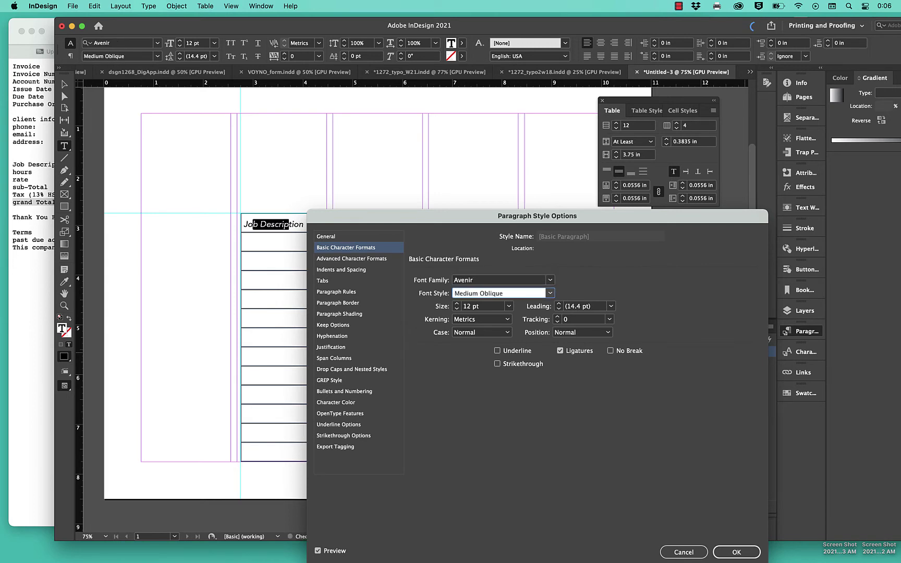
key(Up)
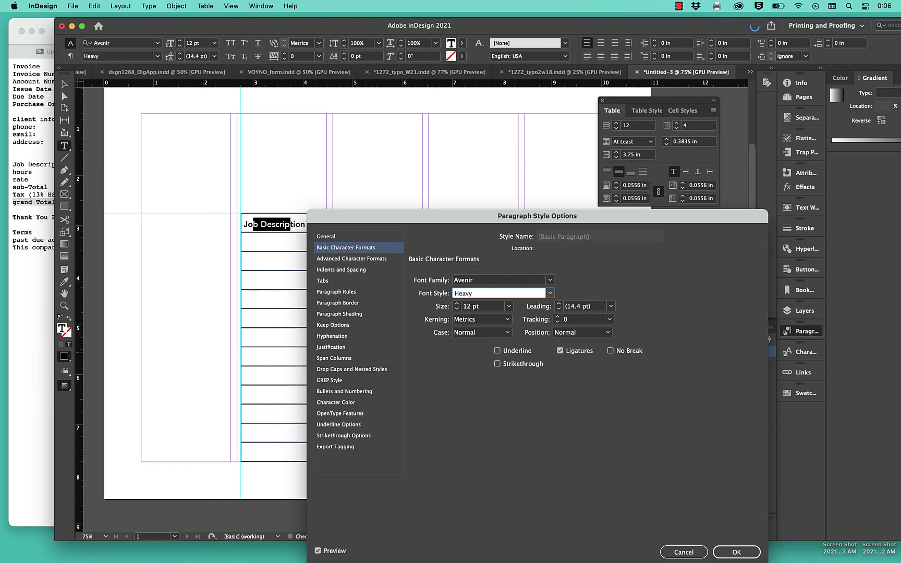
key(Down)
Set the style's size to 9 pt and its kerning to Optical.
click(457, 309)
click(456, 309)
click(456, 308)
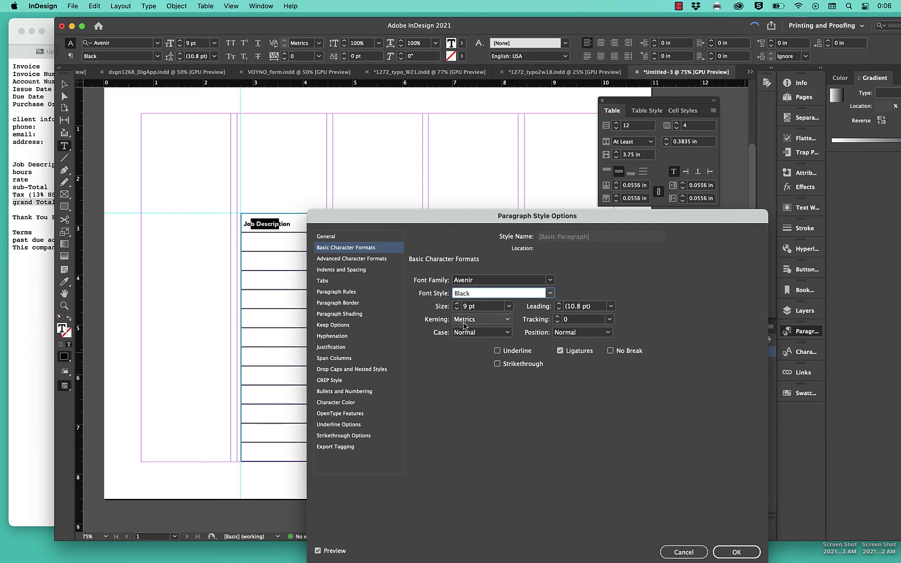
click(468, 320)
click(473, 329)
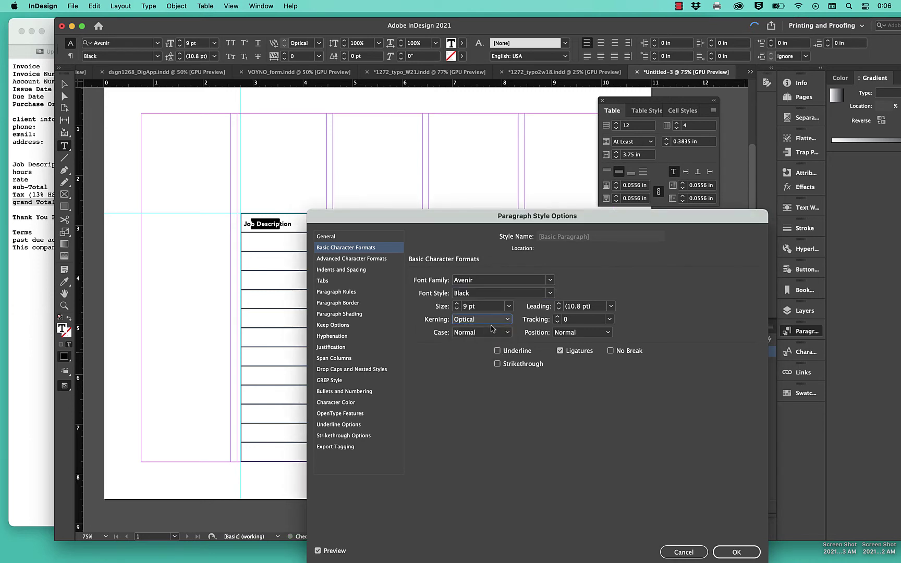
Set the style's tracking to 75 and its case to All Caps, and apply the style options.
click(610, 319)
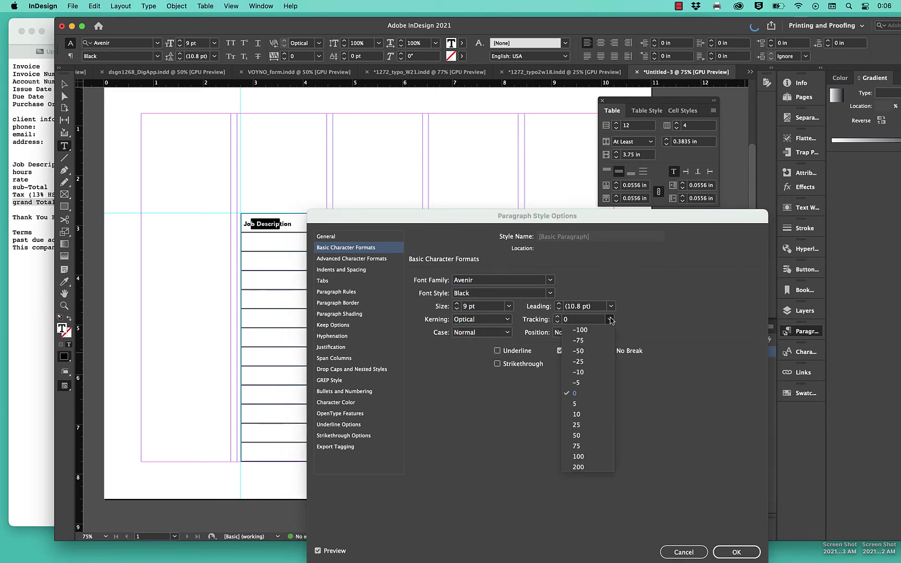
click(594, 446)
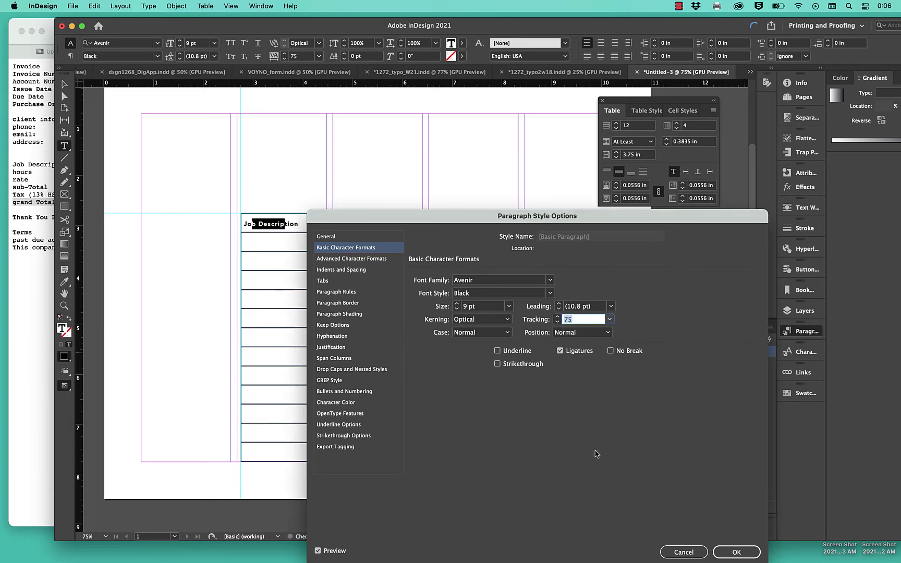
click(490, 332)
click(475, 364)
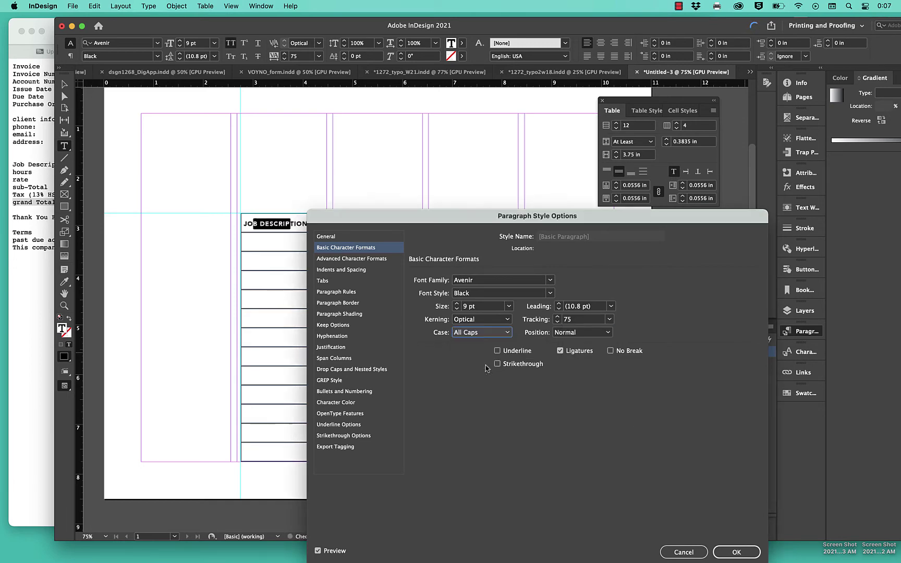
drag(476, 216, 575, 131)
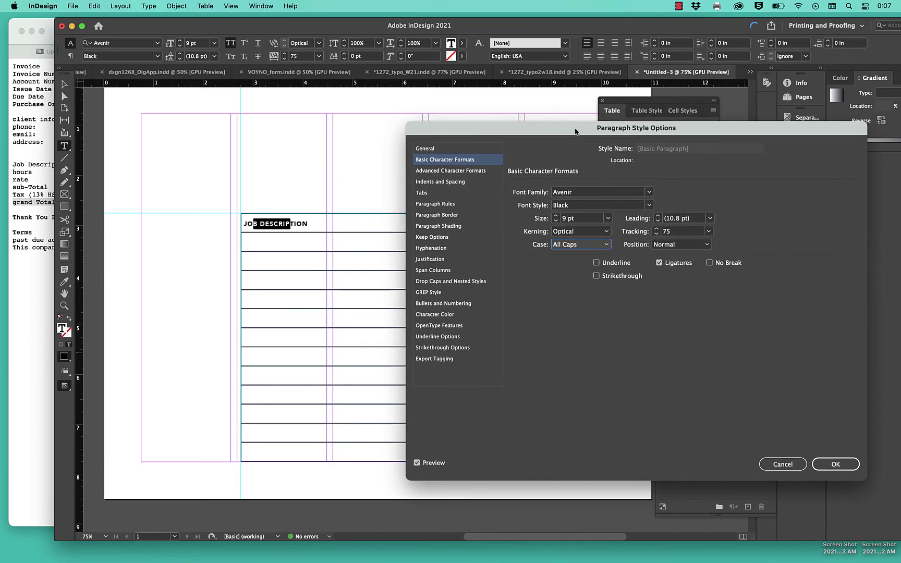
click(831, 463)
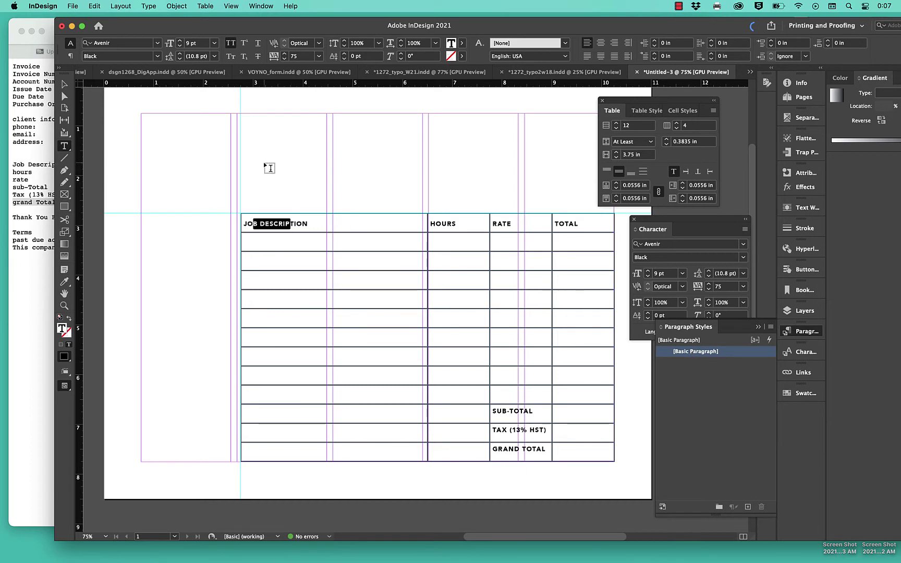
In Safari, check the sample form's footer layout and copy the text from "Thank You For Your Business." through the Terms lines.
click(27, 168)
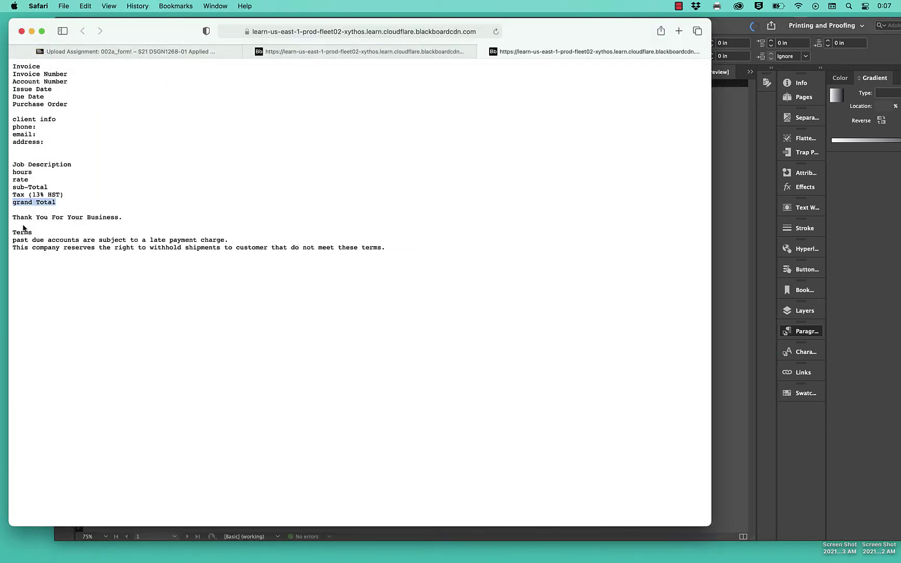
click(306, 52)
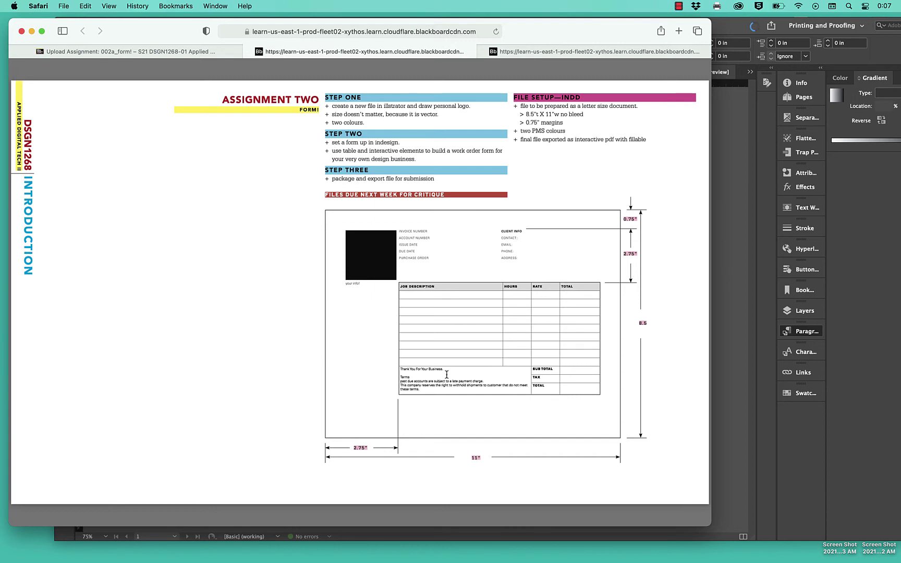
click(725, 302)
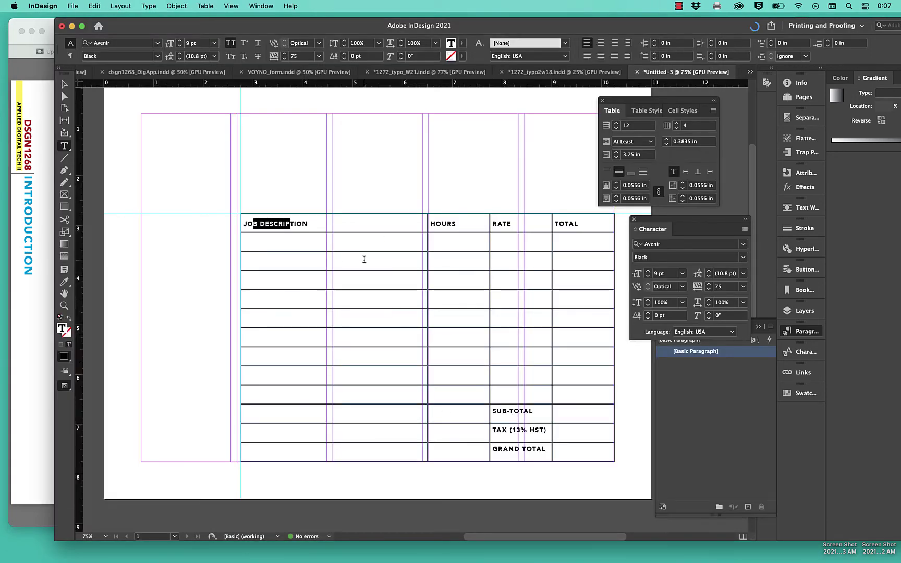
click(39, 175)
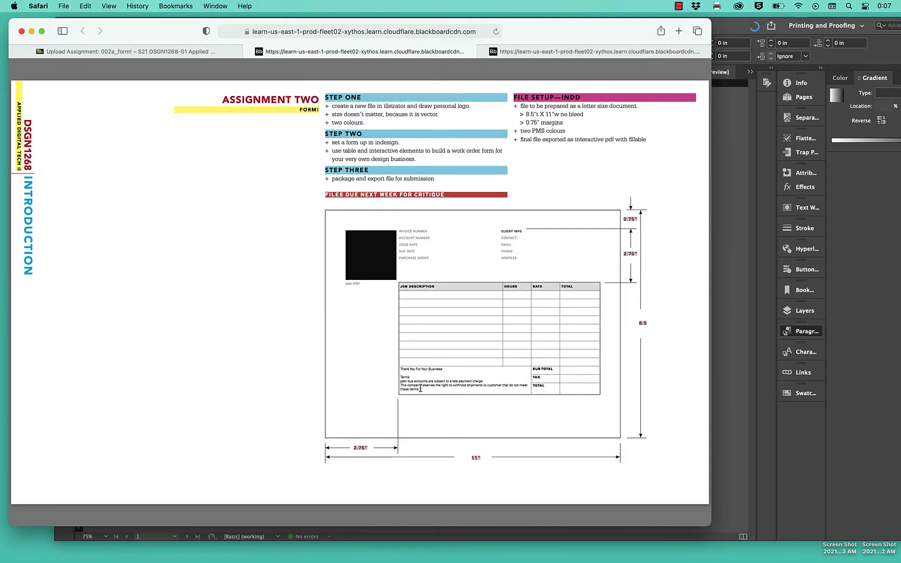
click(565, 52)
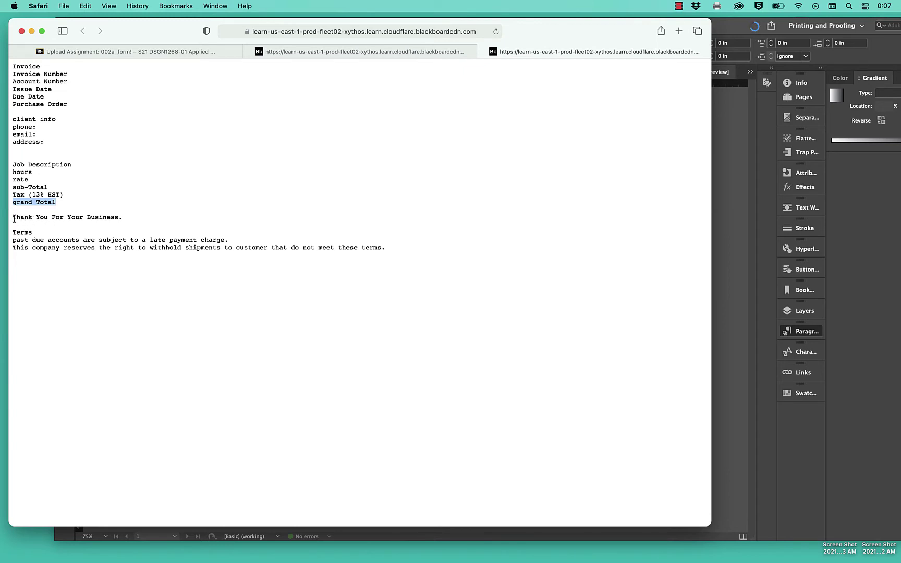
drag(13, 219, 390, 246)
key(super+c)
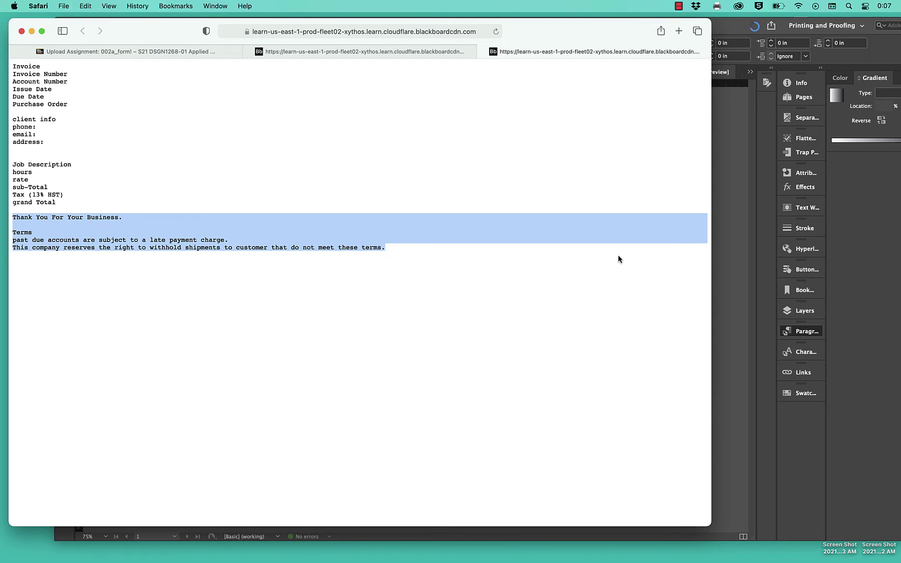
Back in InDesign, merge the six empty cells beside the totals labels and paste the thank-you and terms text into the merged cell.
click(720, 275)
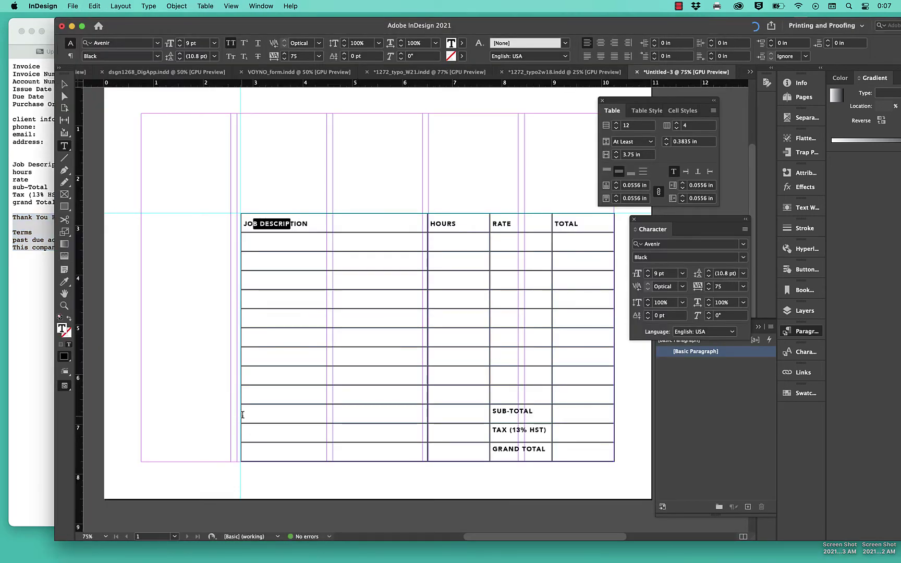
drag(243, 413, 484, 454)
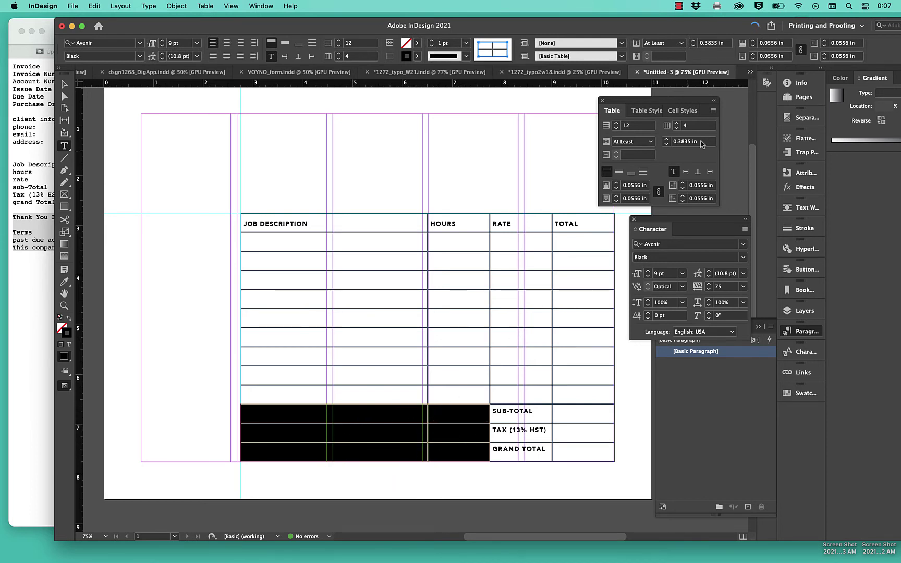
right_click(337, 419)
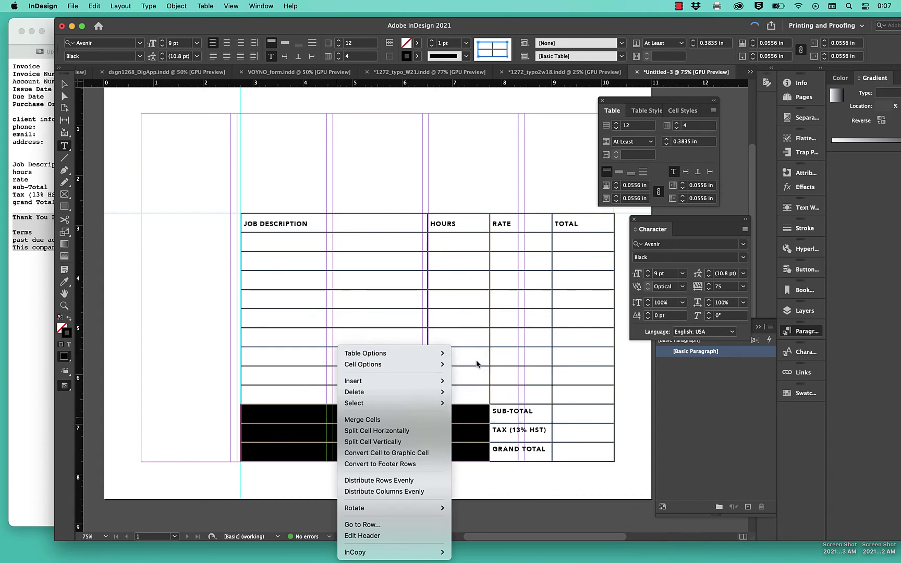
mouse_move(425, 369)
click(353, 420)
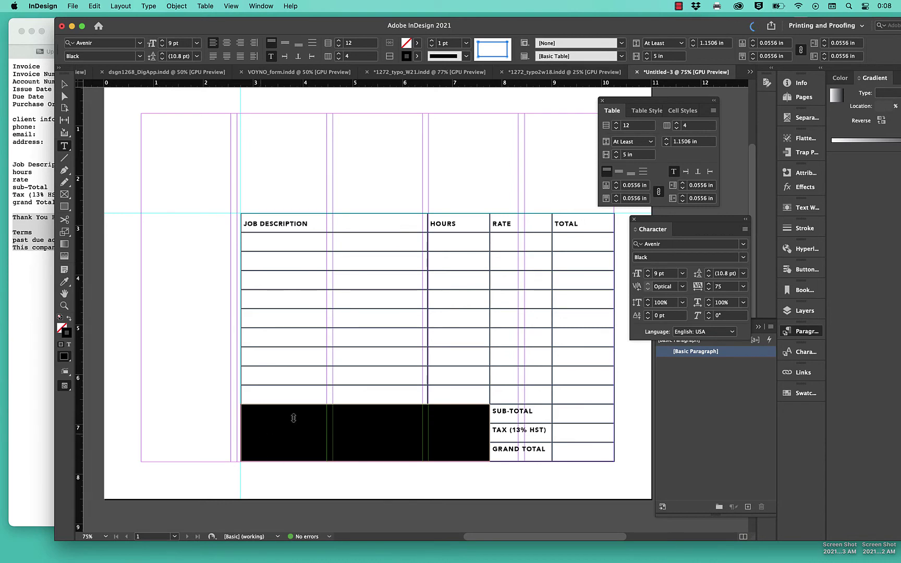
click(265, 420)
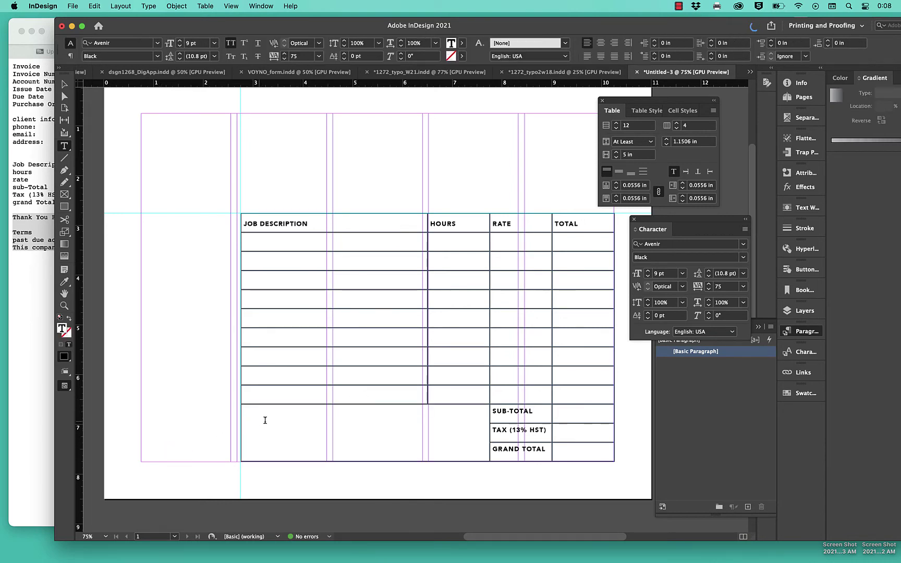
key(super+v)
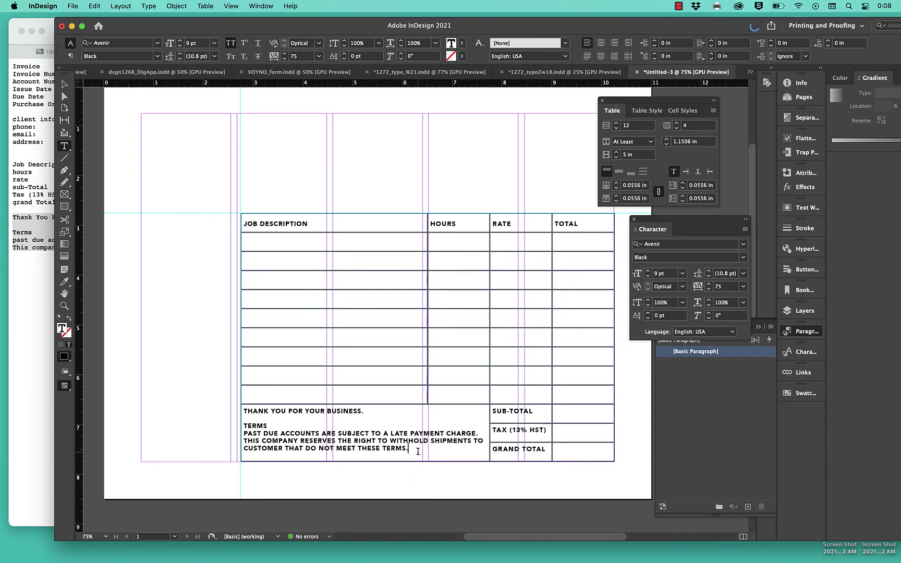
Set the Terms heading and its text beneath the thank-you line to Avenir Roman at 7 pt.
drag(417, 451, 245, 427)
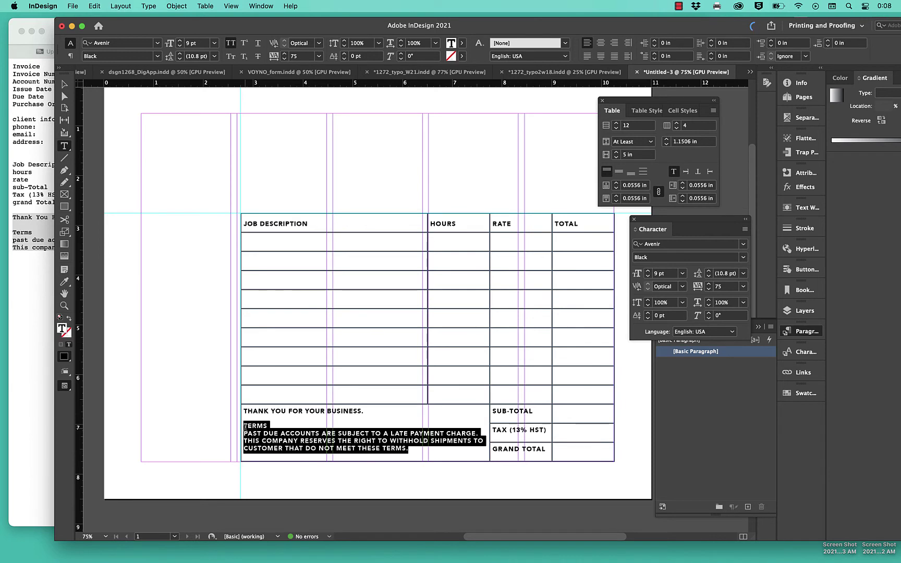
click(156, 56)
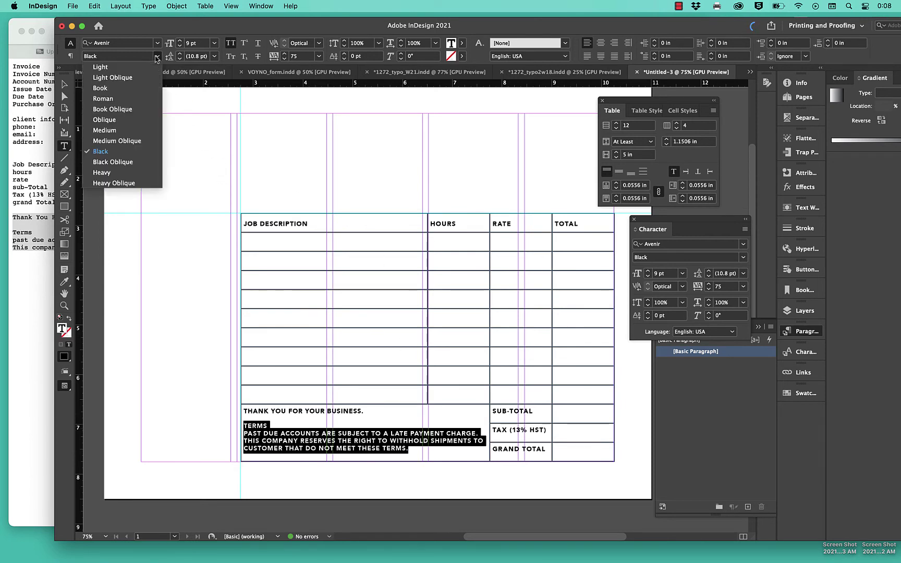
click(141, 99)
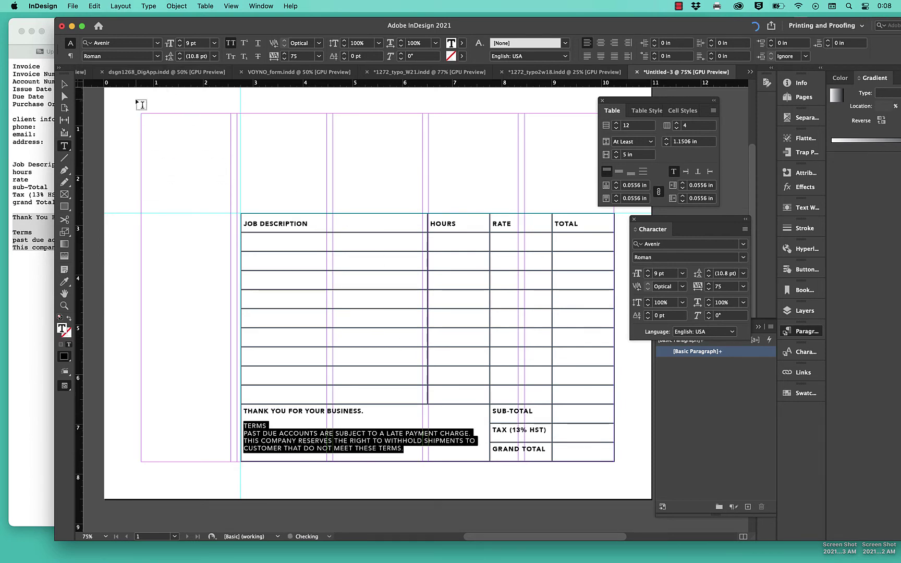
click(180, 46)
click(180, 46)
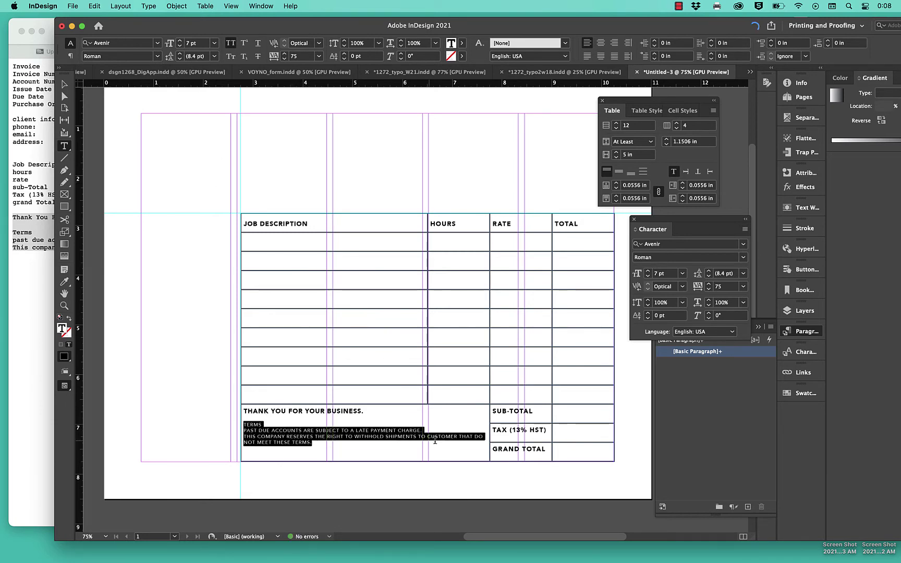
Insert a line break before "that do not meet these terms" and increase the leading of the terms text to 12.4 pt.
click(463, 436)
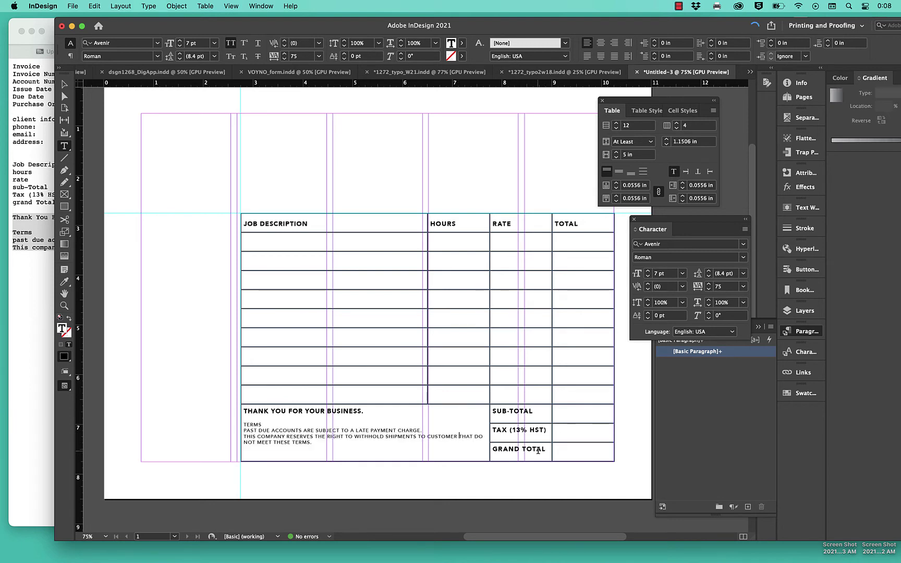
key(shift+Return)
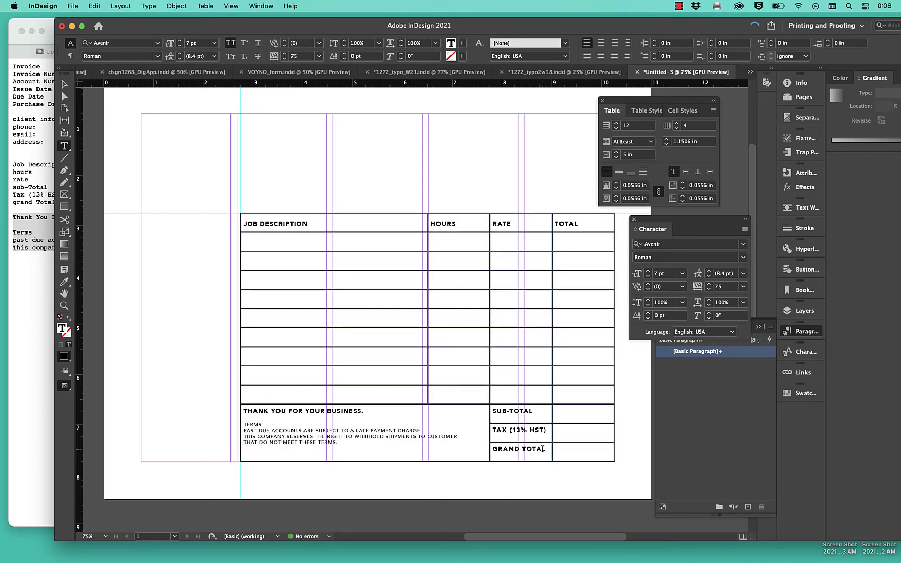
drag(350, 444, 244, 427)
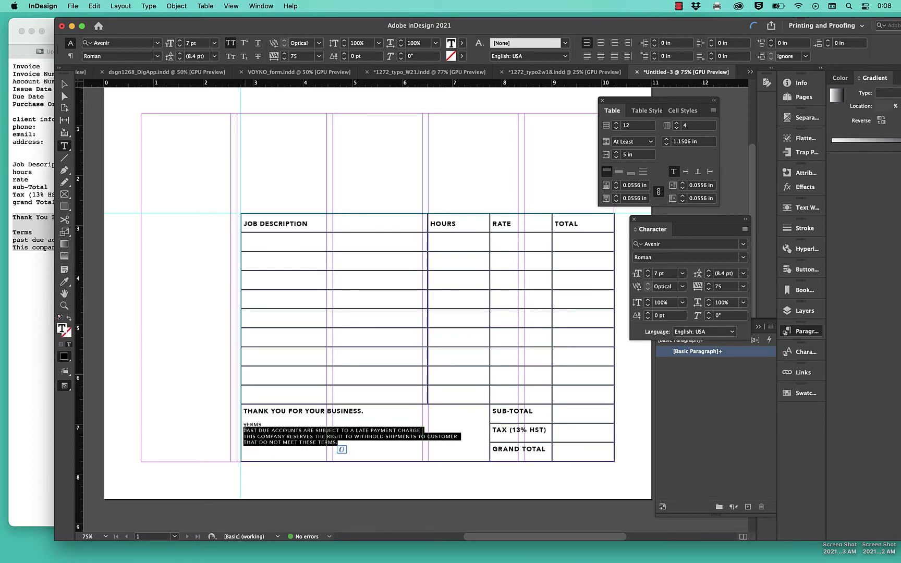
key(alt+Down)
key(alt+Down)
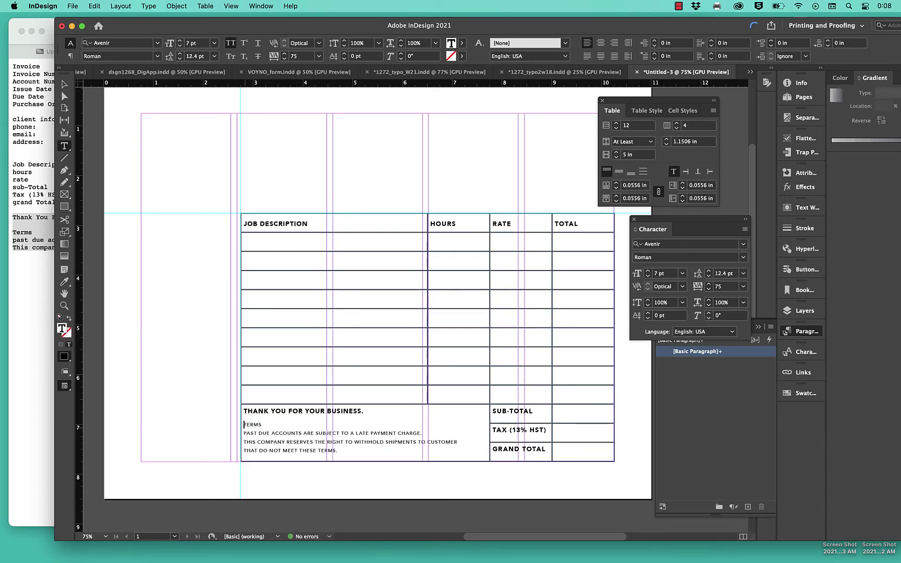
Set the Terms heading to the Black font style and deselect the text.
double_click(247, 424)
click(159, 56)
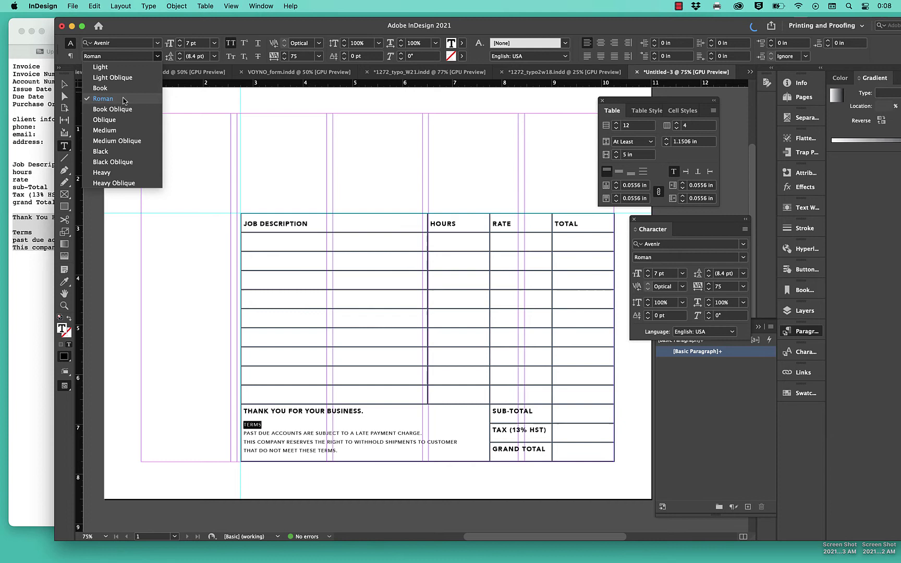
click(121, 154)
click(282, 425)
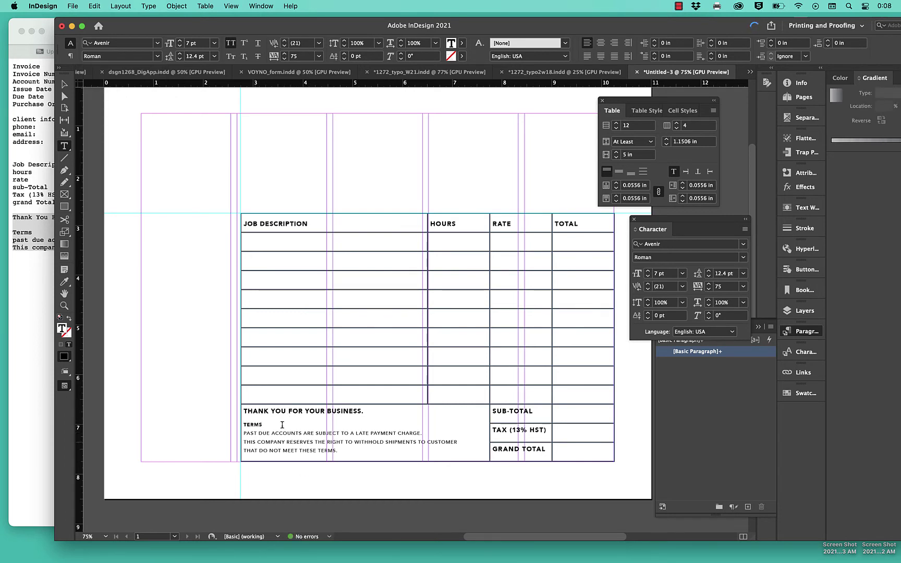
key(Escape)
click(199, 420)
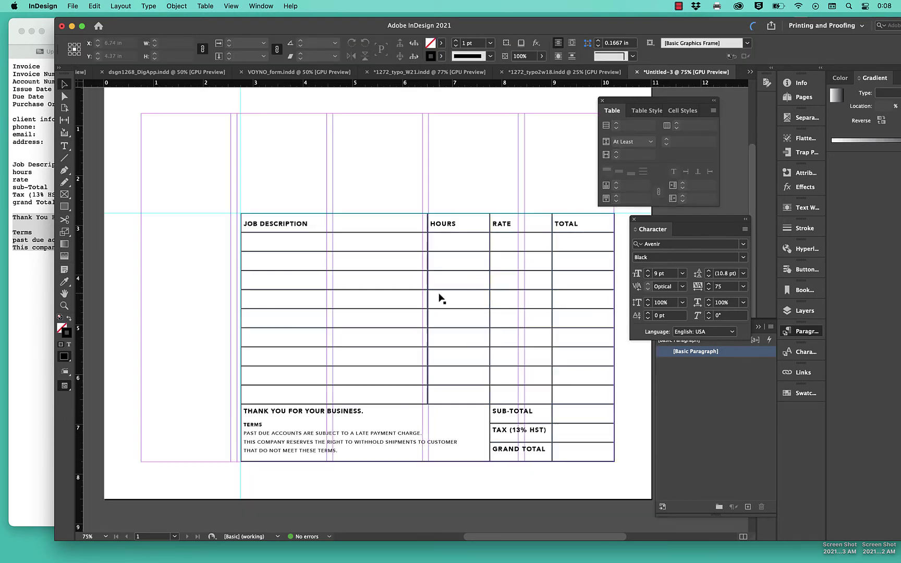
Set only the inner lines of the whole table to 0.25 pt, excluding the outer border, and check the page without guides.
click(364, 247)
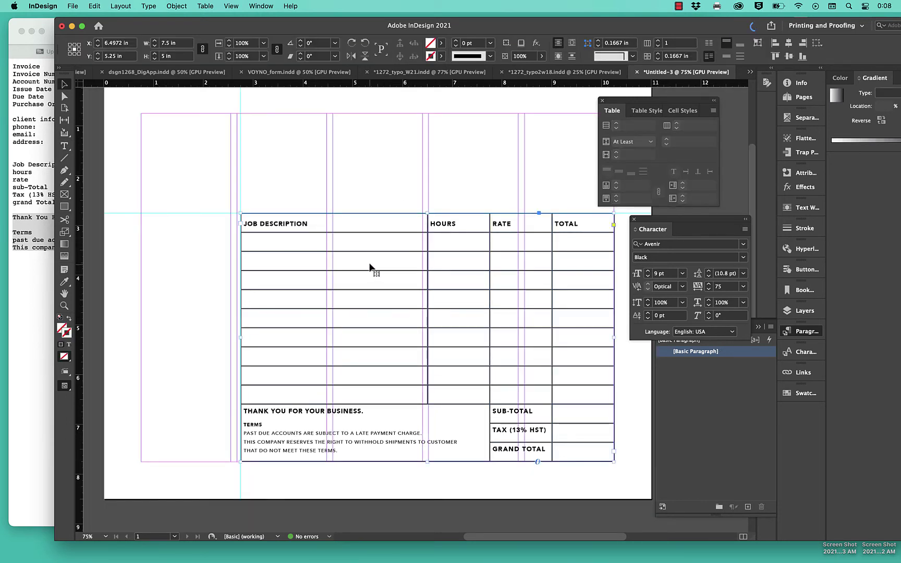
double_click(401, 249)
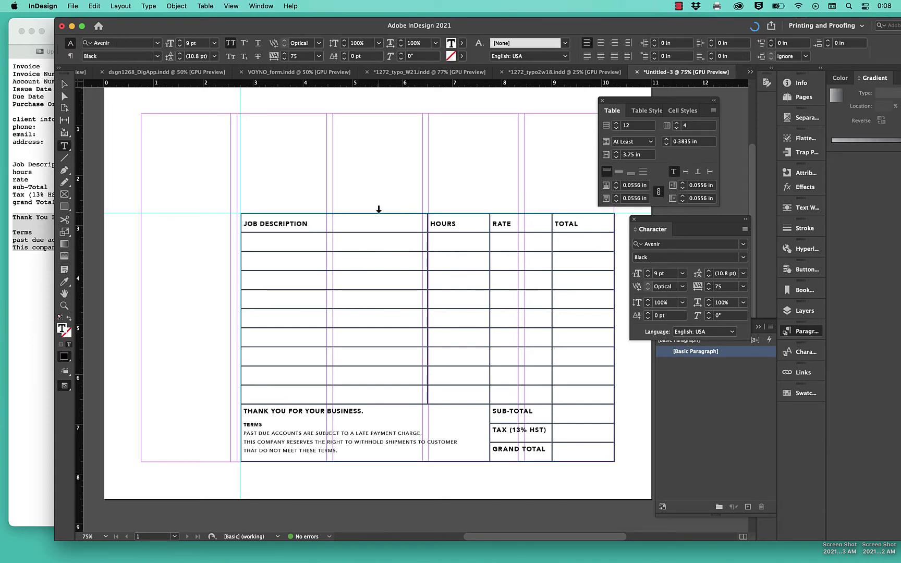
click(238, 211)
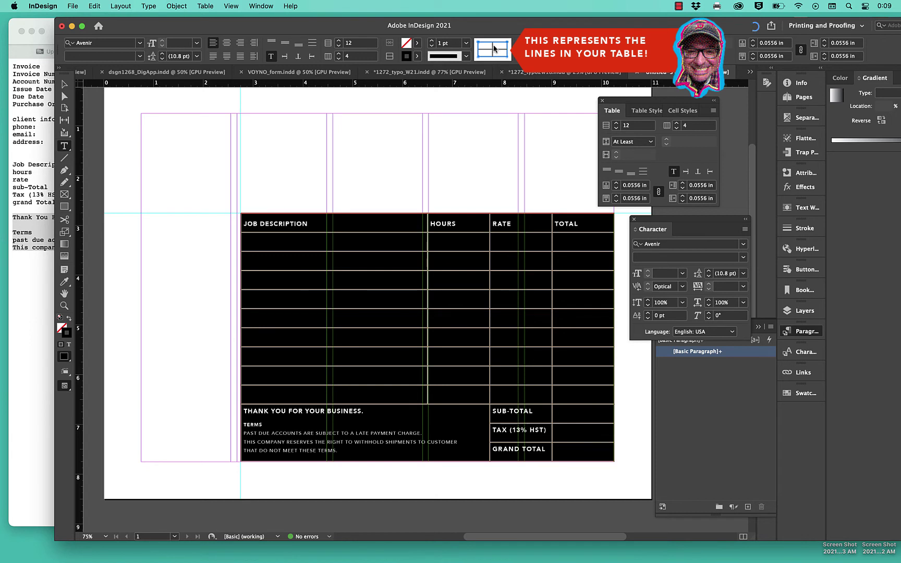
click(494, 49)
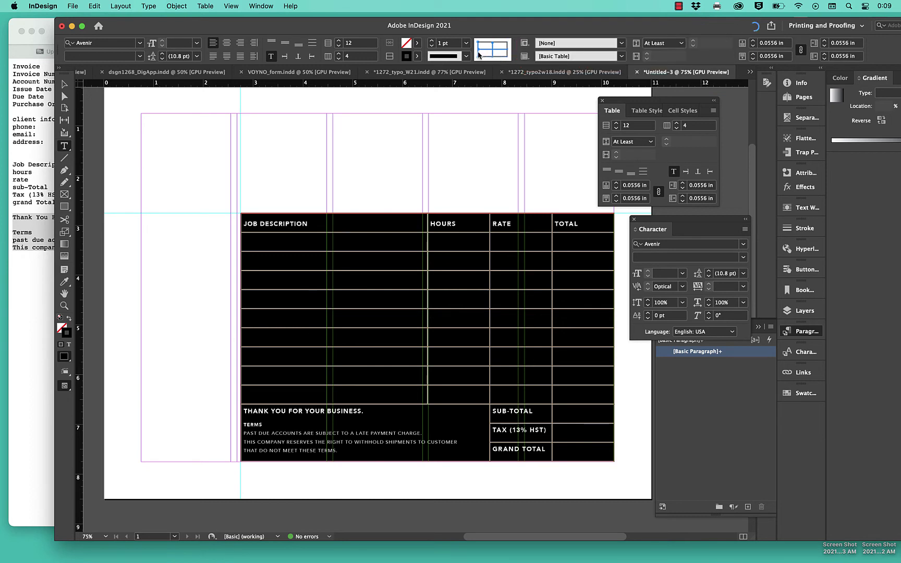
click(432, 46)
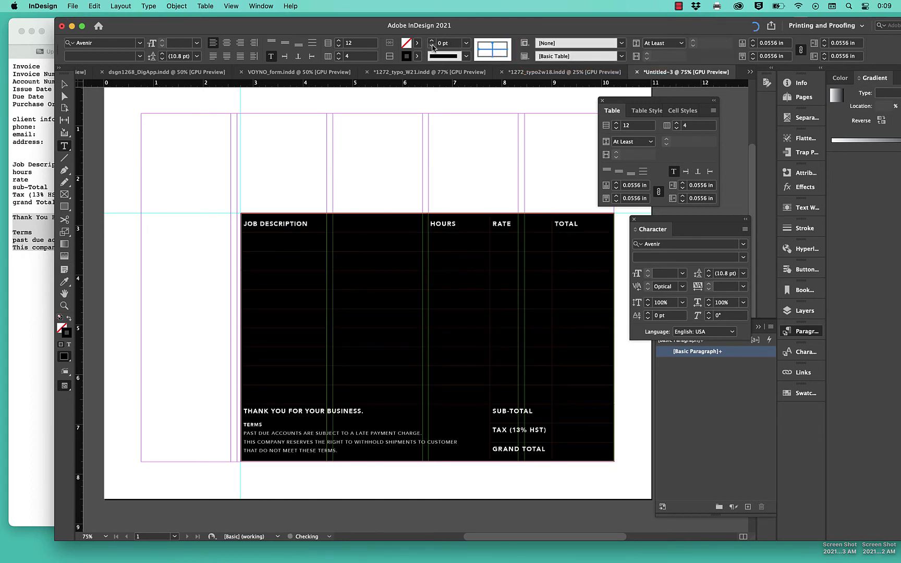
click(466, 43)
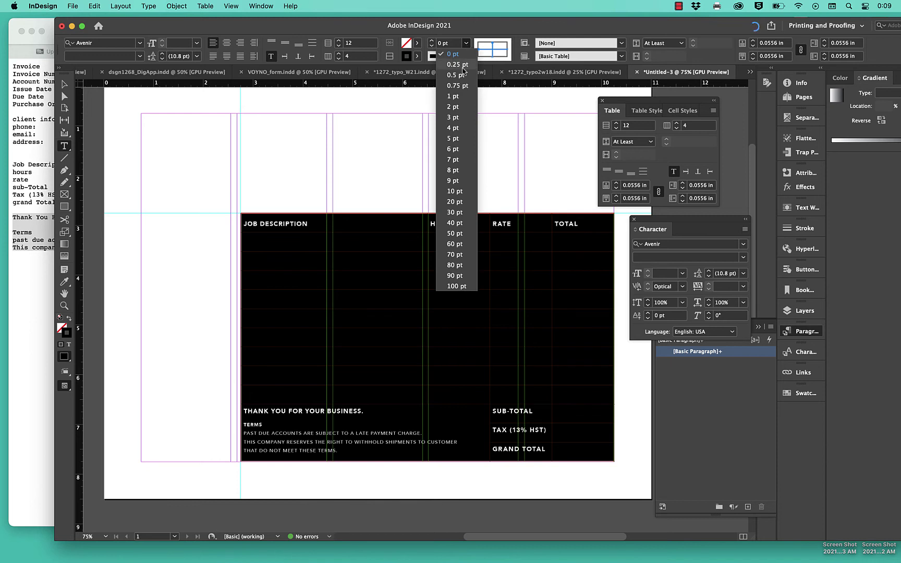
click(457, 65)
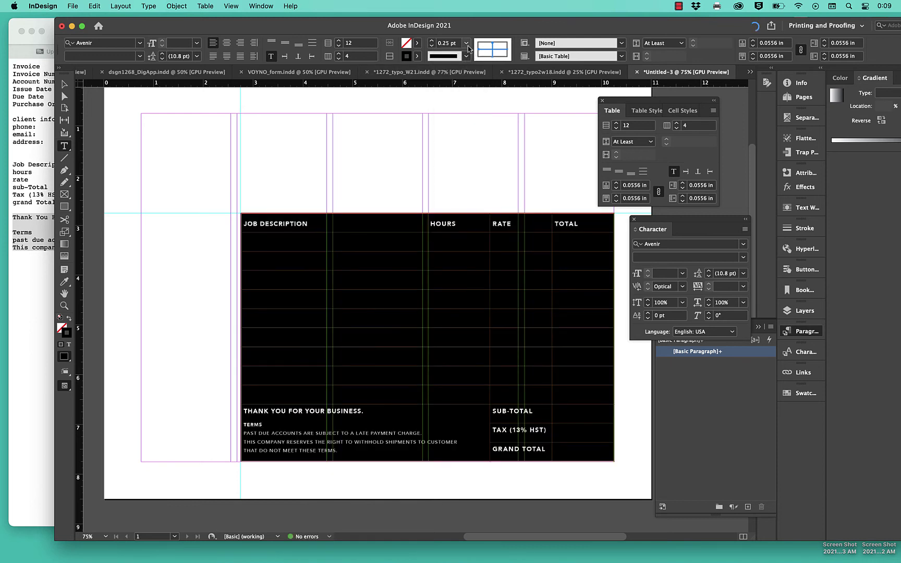
click(460, 258)
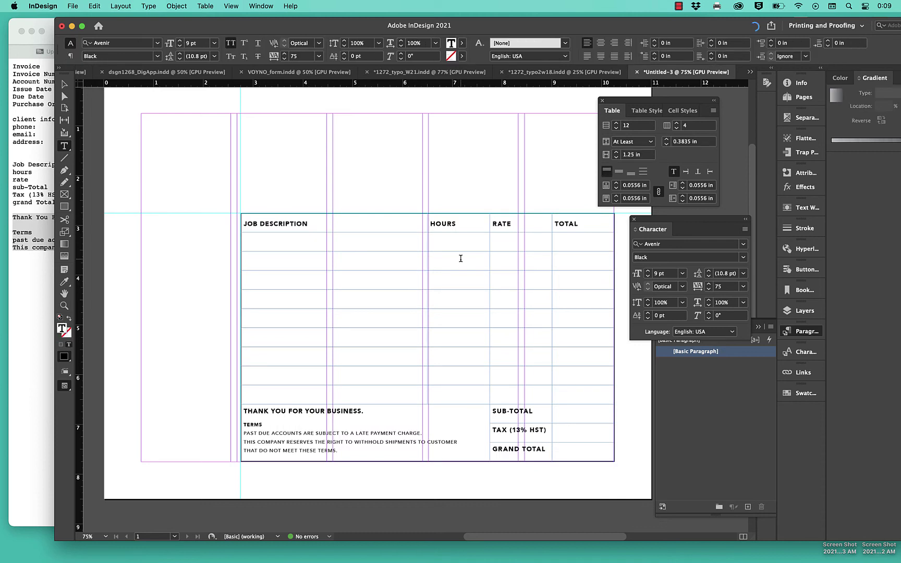
click(457, 189)
key(w)
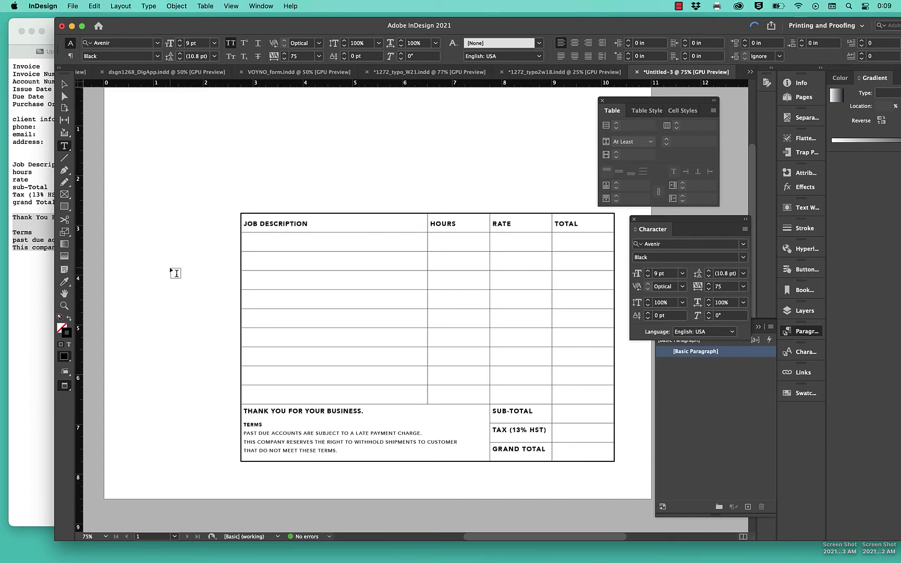
scroll(180, 261, up, 1)
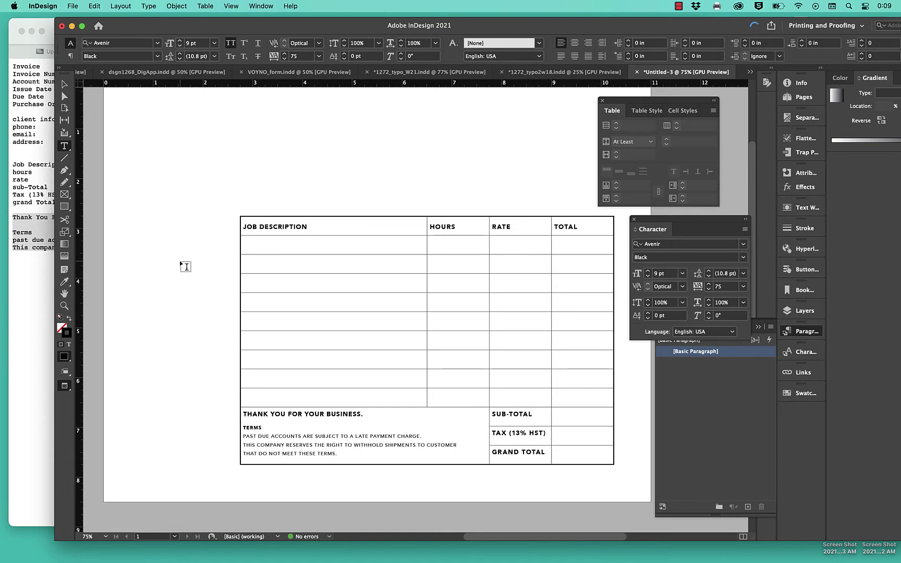
key(w)
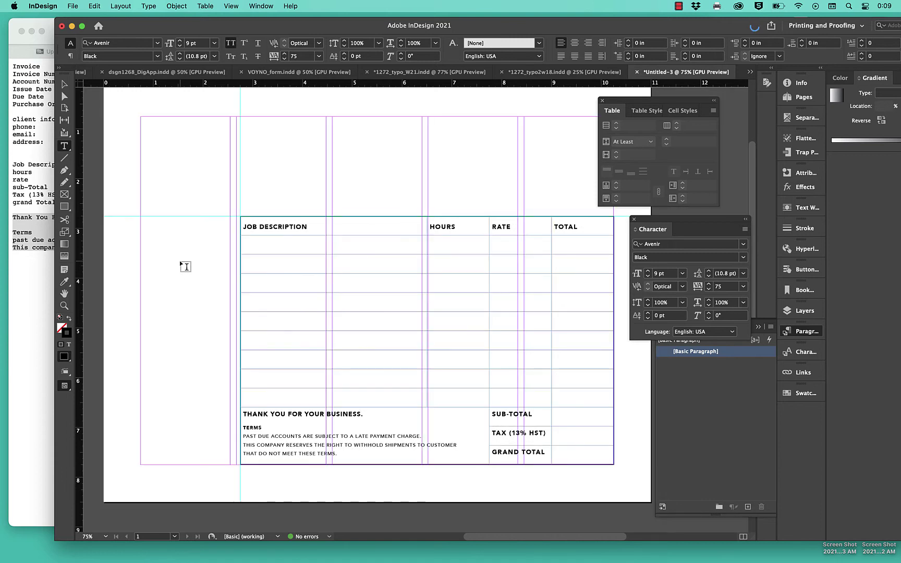
Switch to Safari and copy the lines from "Invoice Number" to "address:".
click(13, 126)
click(14, 67)
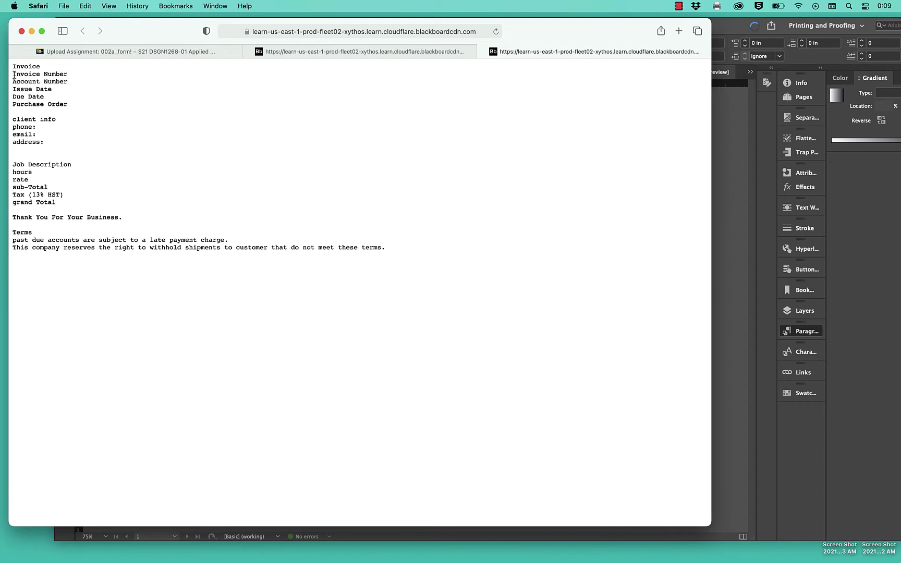
drag(14, 76, 61, 139)
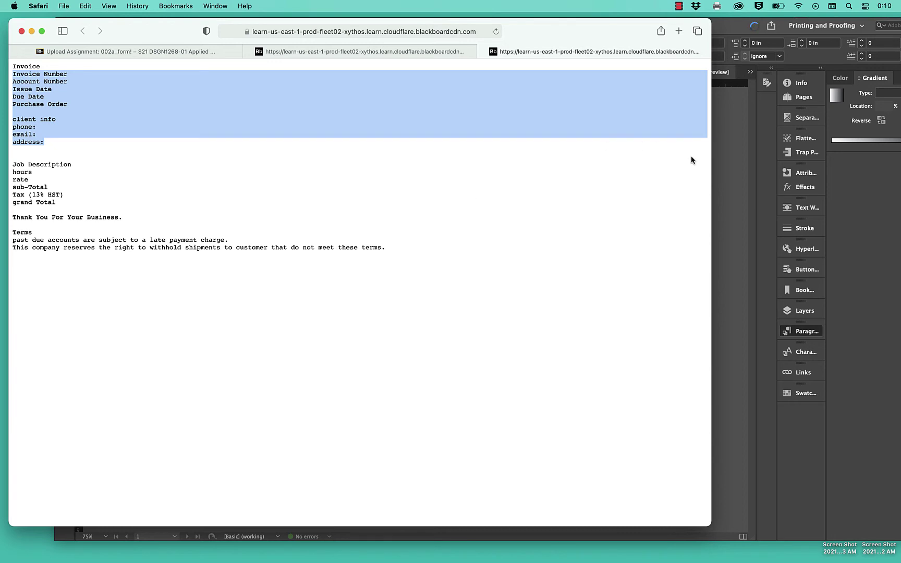
Switch back to InDesign and paste the copied lines into a new text frame about 7.5 by 1.92 in, above the table.
click(734, 164)
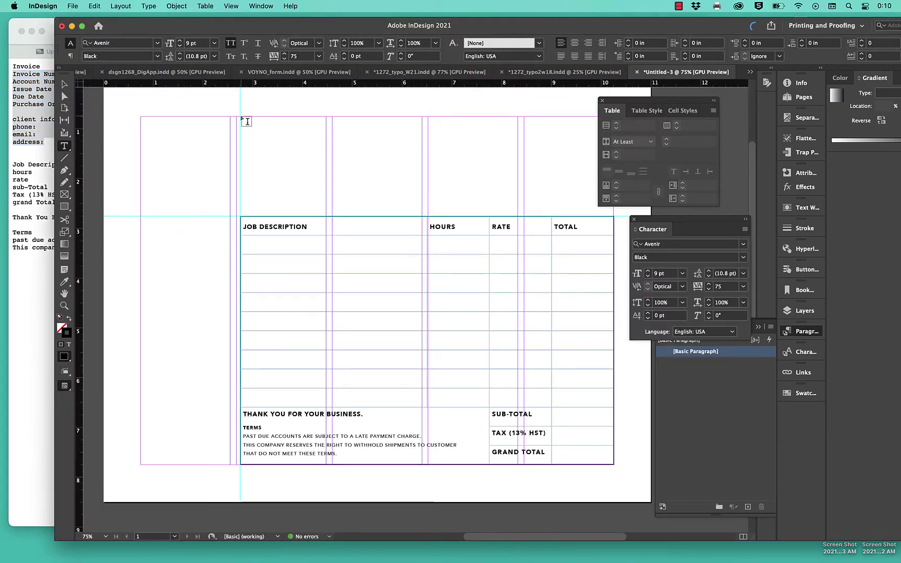
drag(240, 117, 613, 214)
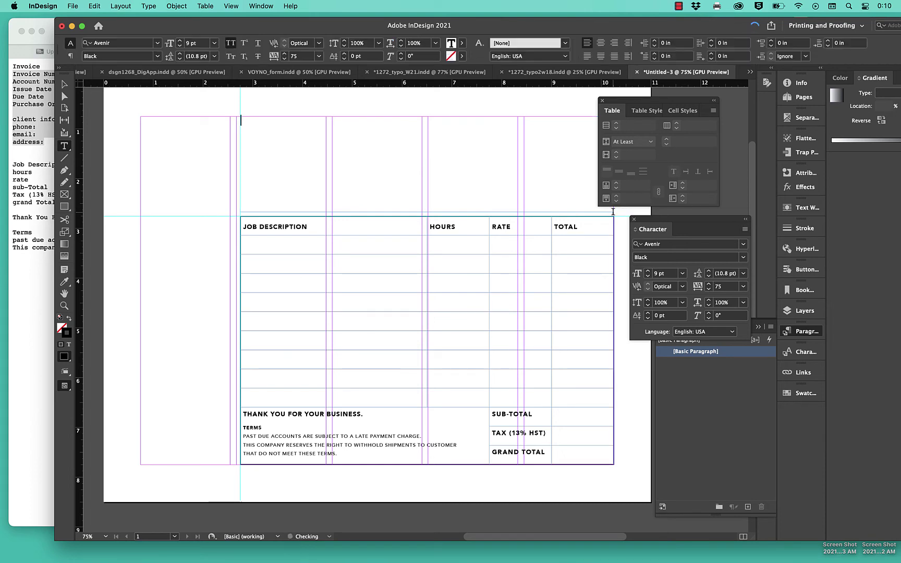
text(INVOICE NUMBER ACCOUNT NUMBER ISSUE DATE DUE DATE PURCHASE ORDER  CLIENT INFO PHONE: EMAIL: ADDRESS:)
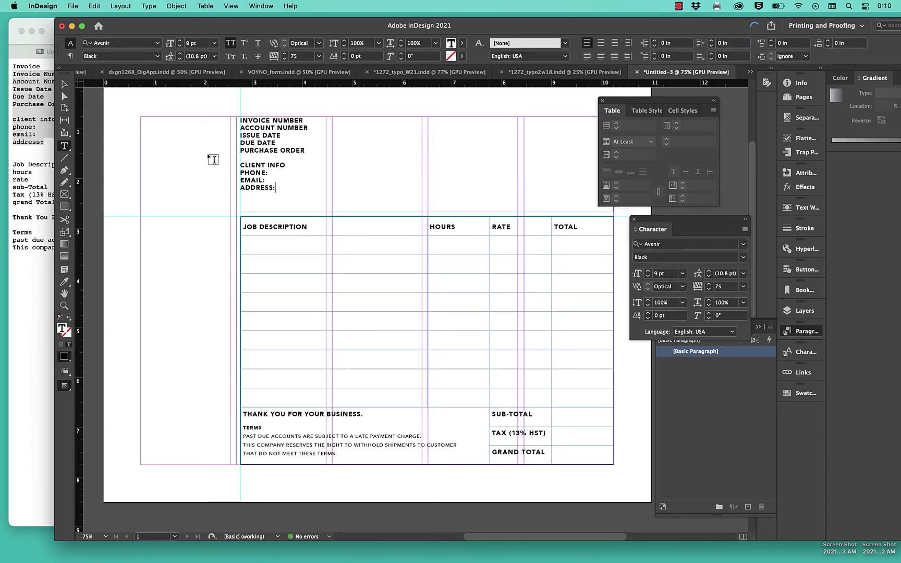
Set all the text in the invoice and client info frame to 8 pt with 19 pt leading.
scroll(424, 150, right, 3)
scroll(424, 151, up, 1)
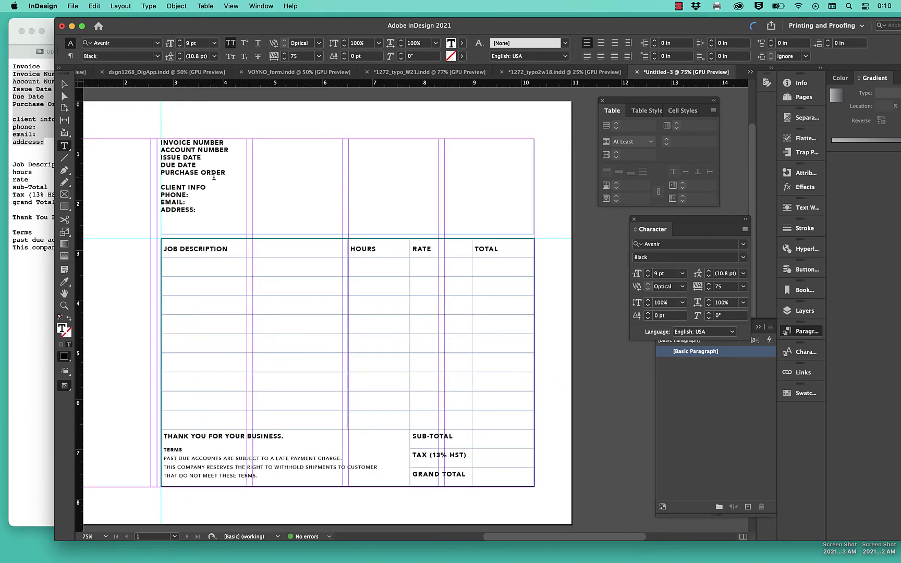
key(super+a)
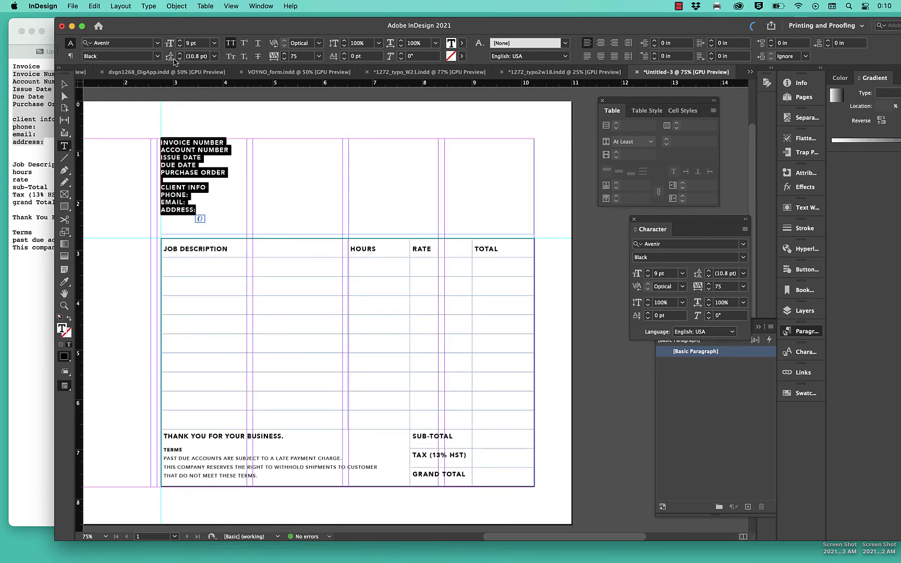
click(180, 46)
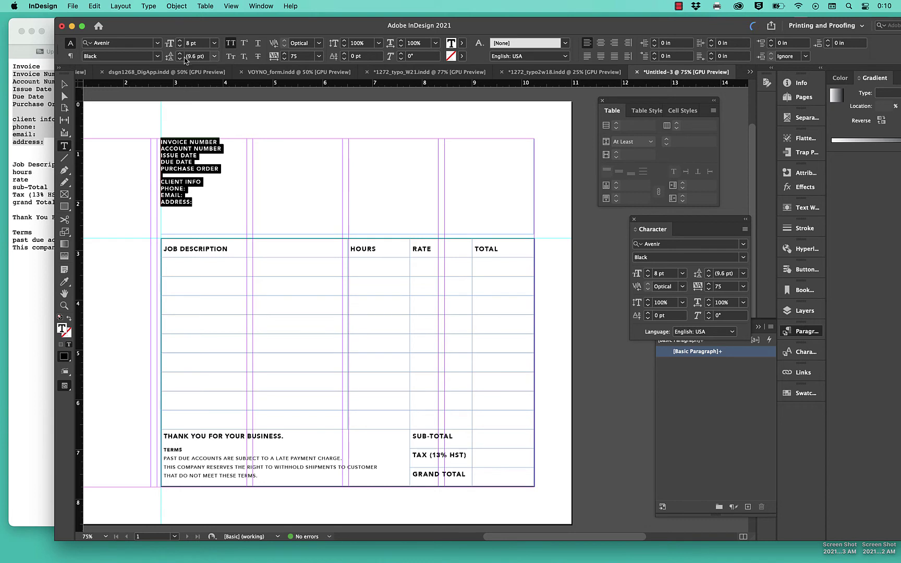
click(180, 53)
click(181, 54)
click(181, 54)
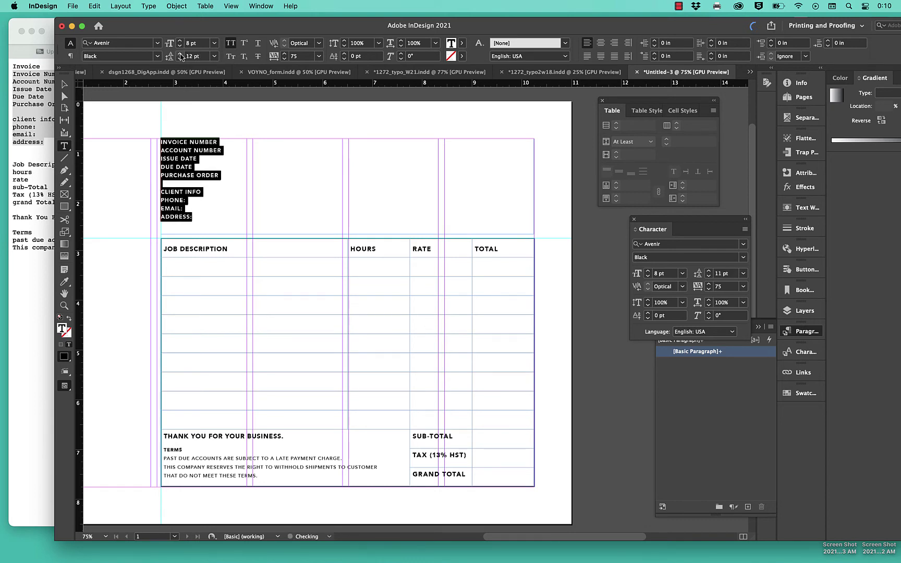
click(180, 54)
click(180, 53)
click(180, 54)
click(180, 54)
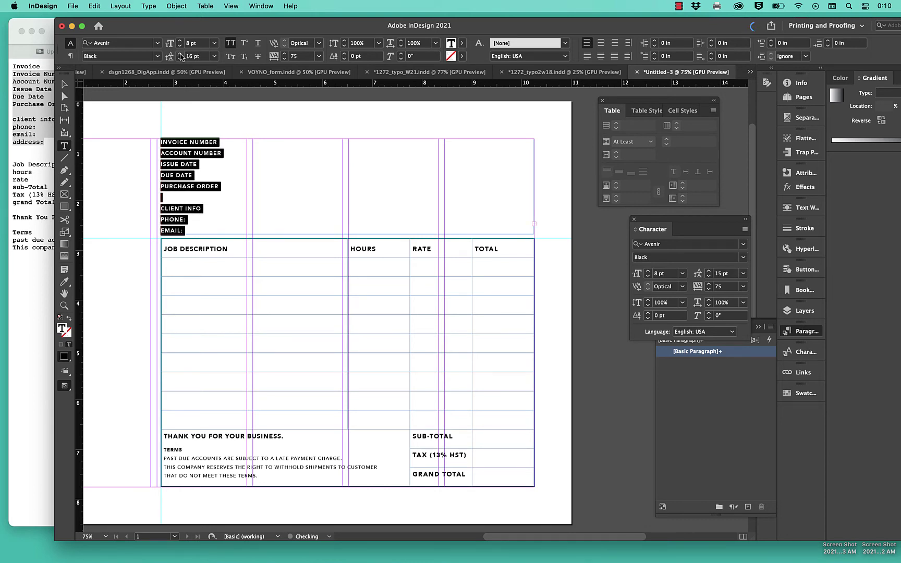
click(180, 54)
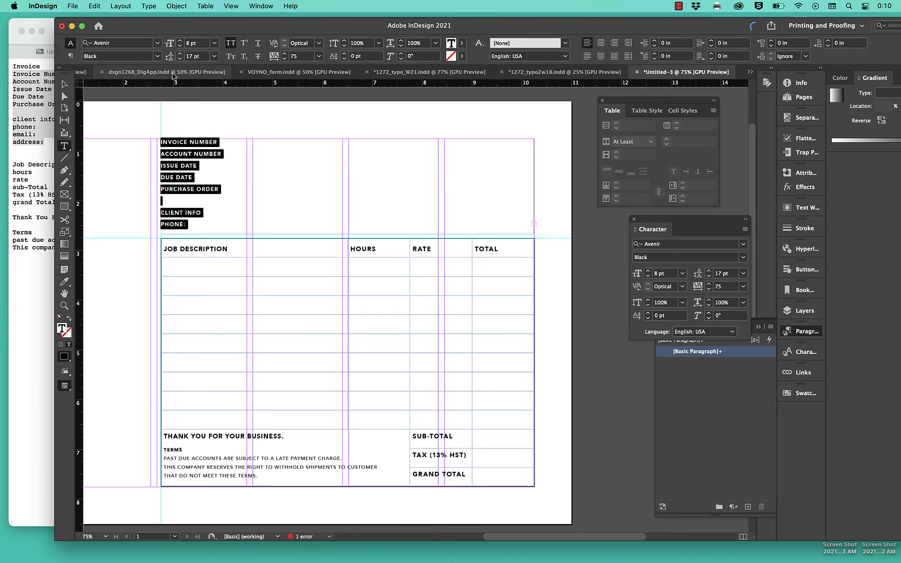
click(180, 54)
click(180, 54)
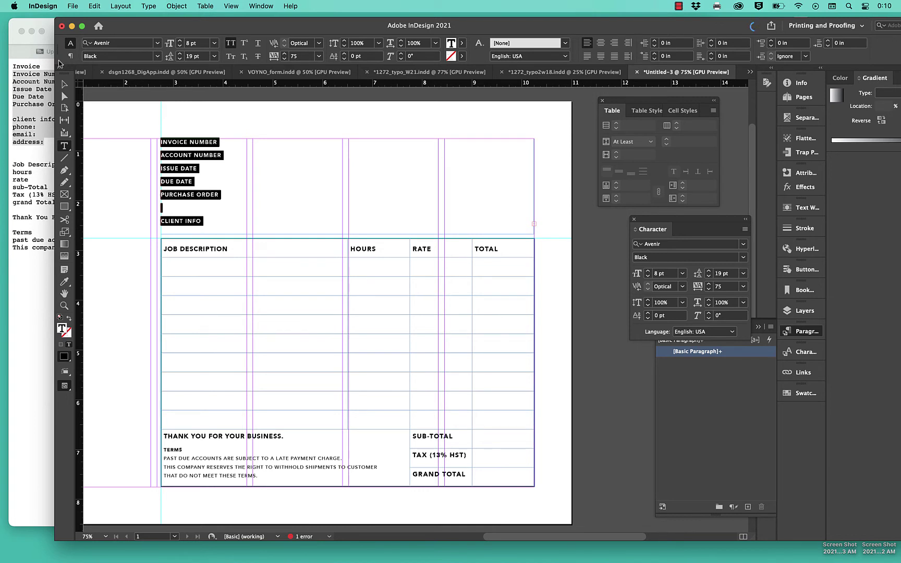
key(Escape)
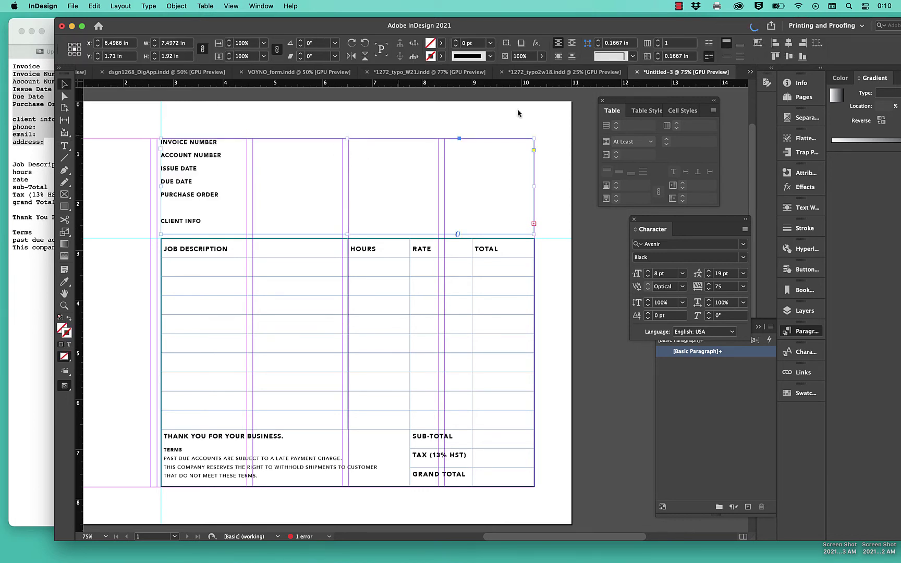
Split the info text frame into two columns with a 0.125 in gutter and push "Client Info" into the second column.
click(659, 41)
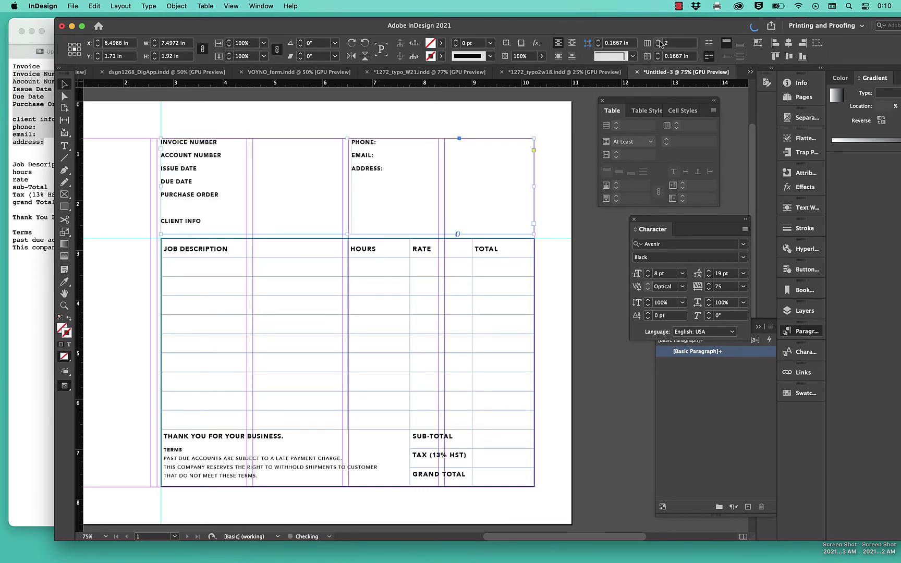
click(658, 59)
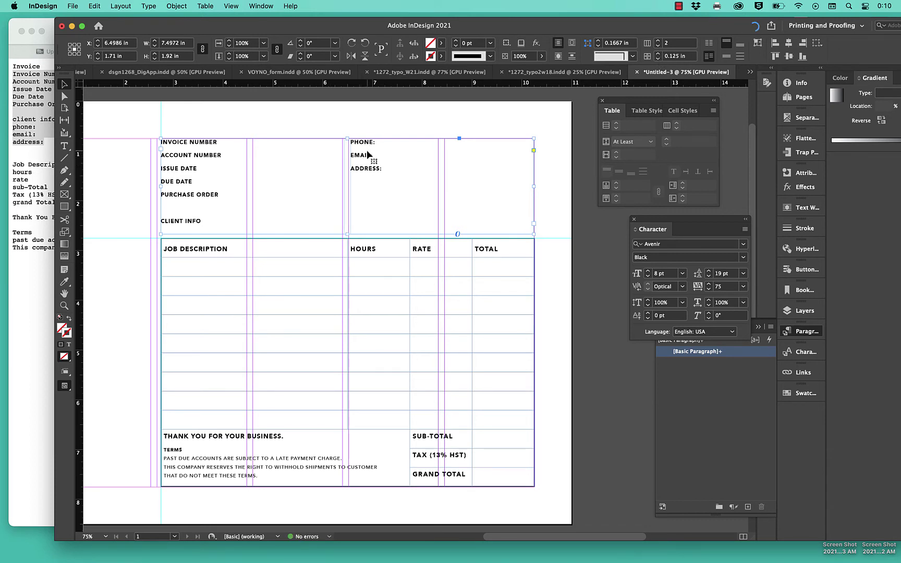
double_click(173, 224)
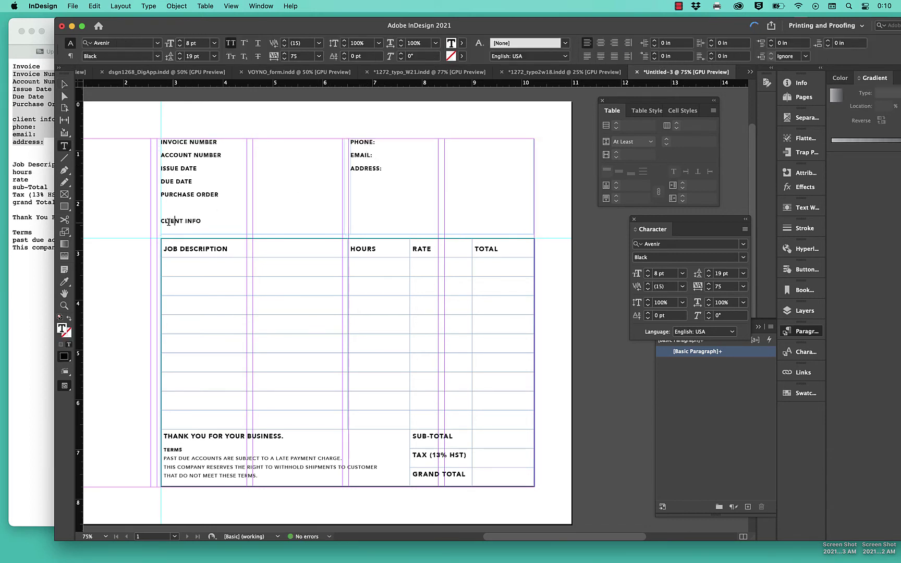
click(165, 222)
key(Return)
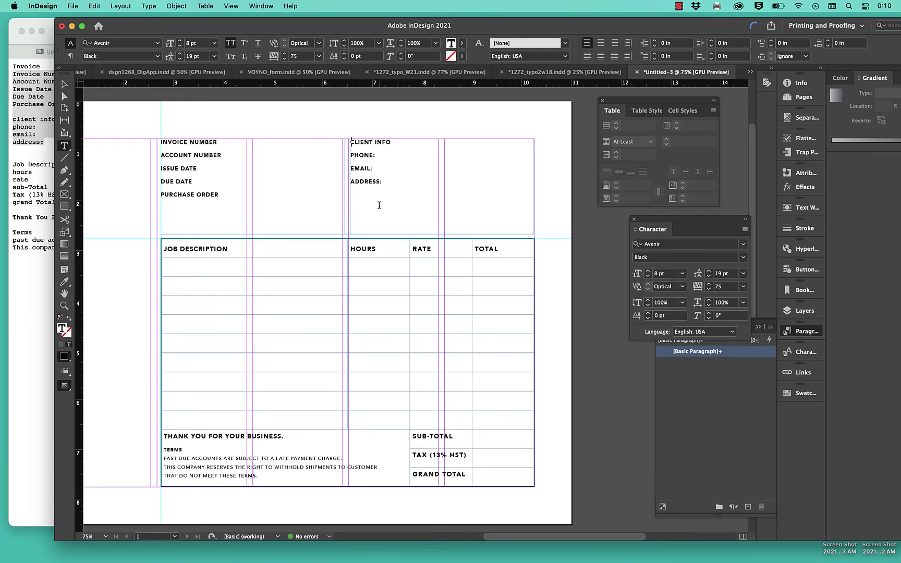
Set all the text in the info frame to Avenir Roman at 8 pt with tracking 95.
drag(392, 198, 151, 135)
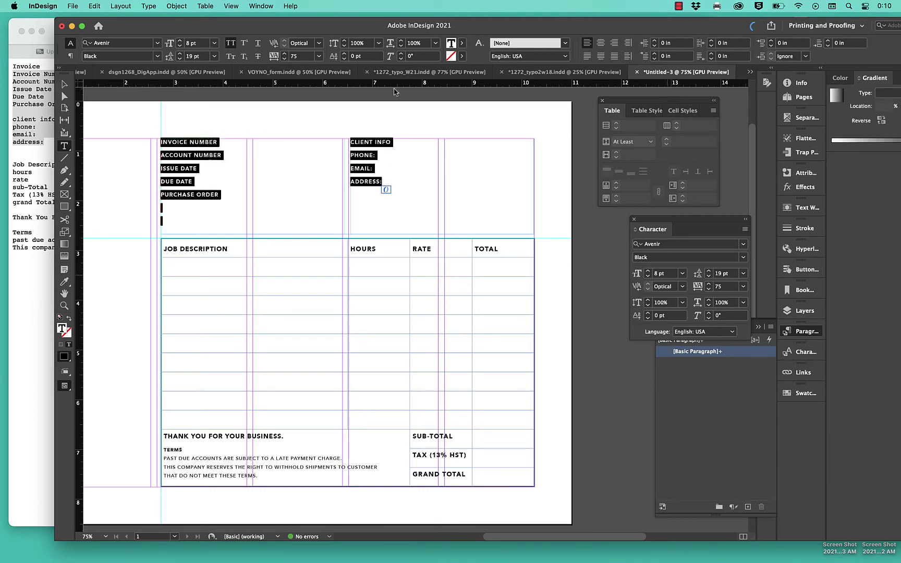
click(156, 56)
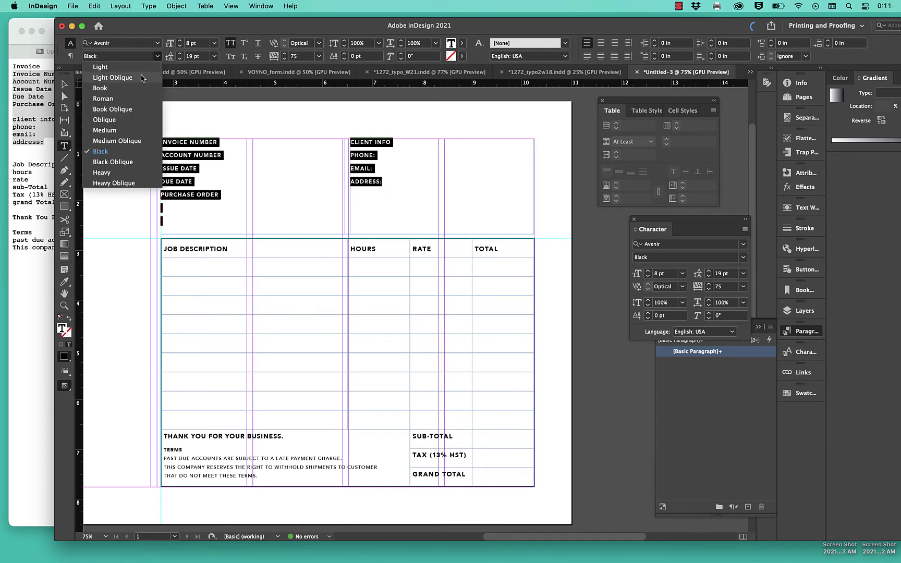
click(135, 99)
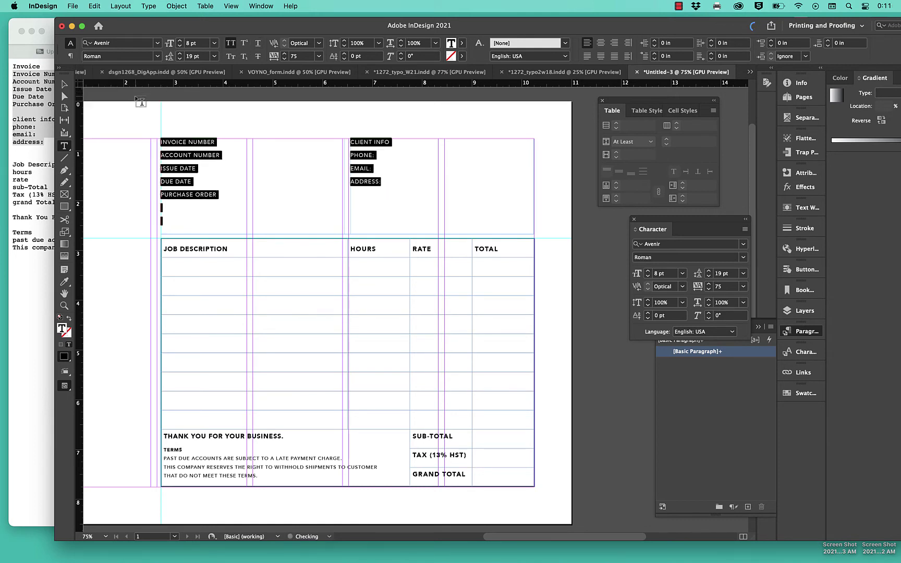
click(180, 46)
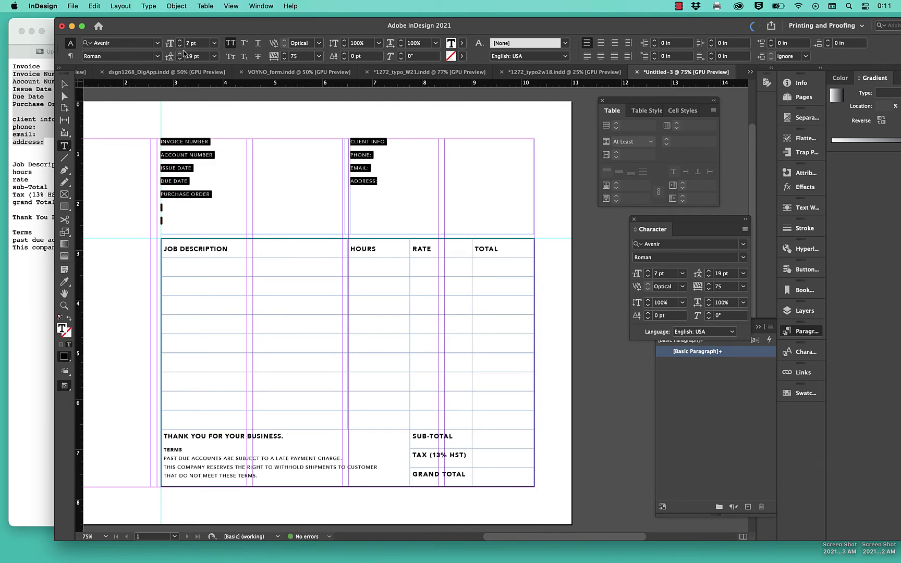
click(180, 41)
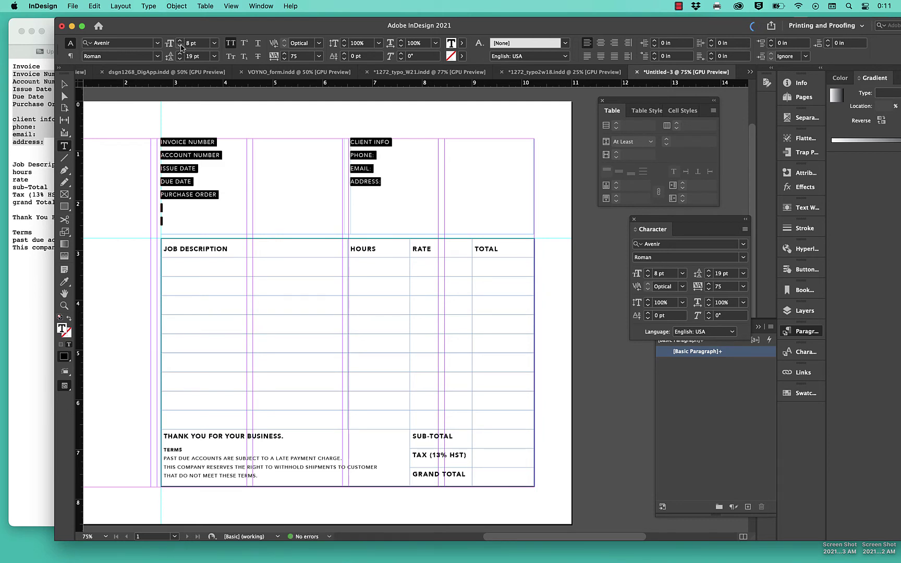
key(alt+Right)
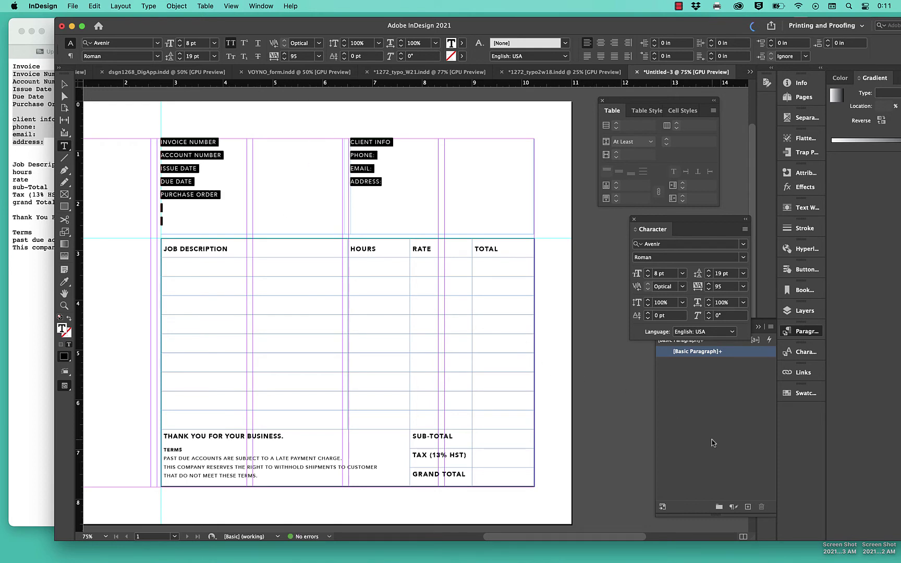
Create a paragraph style named "info" from the selected text and set its tracking to 100.
click(747, 506)
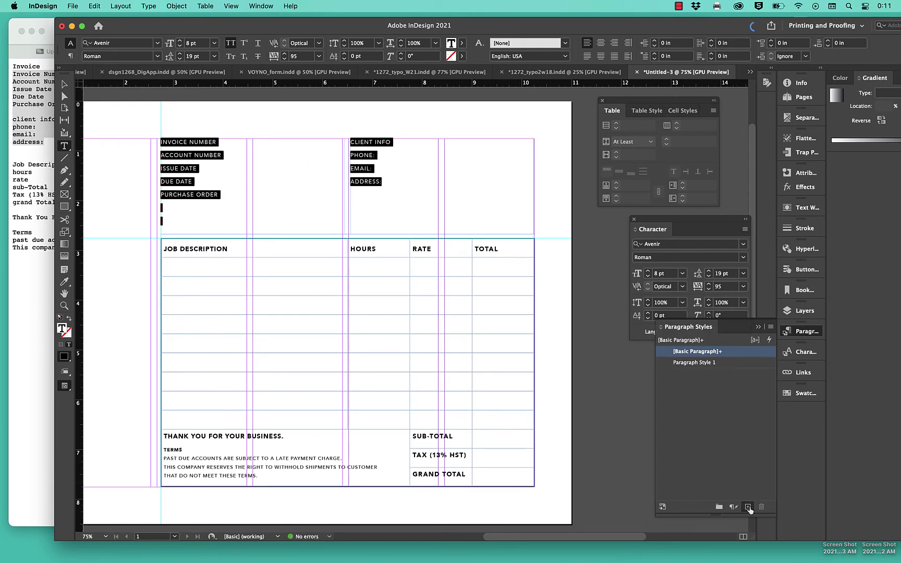
double_click(737, 363)
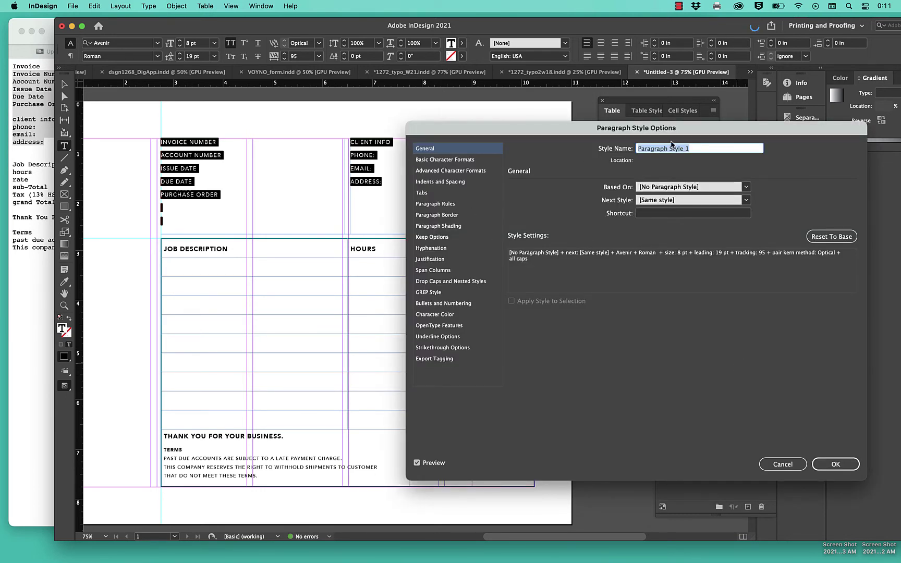
text(info)
click(452, 160)
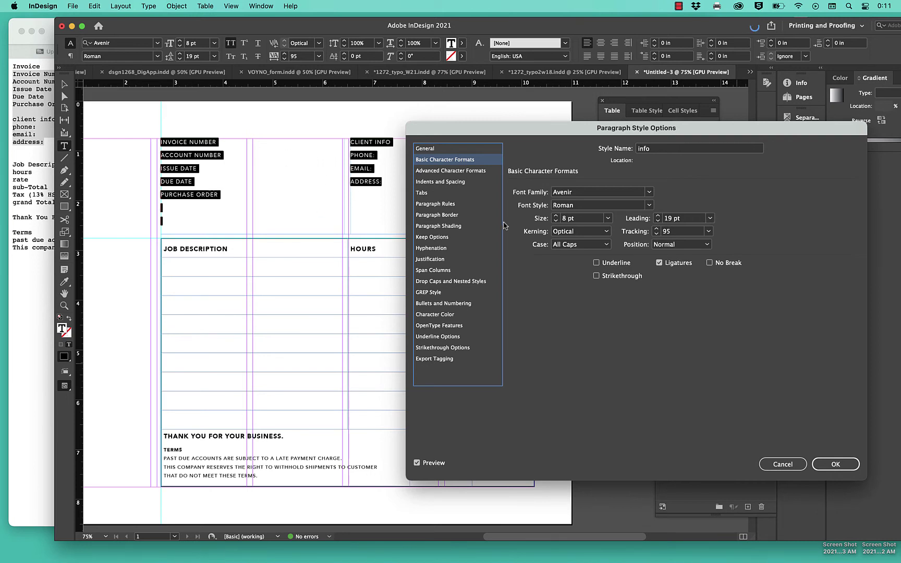
click(656, 229)
Turn on a rule below in the info style, with 0.25 pt weight and 0.0625 in offset.
click(457, 172)
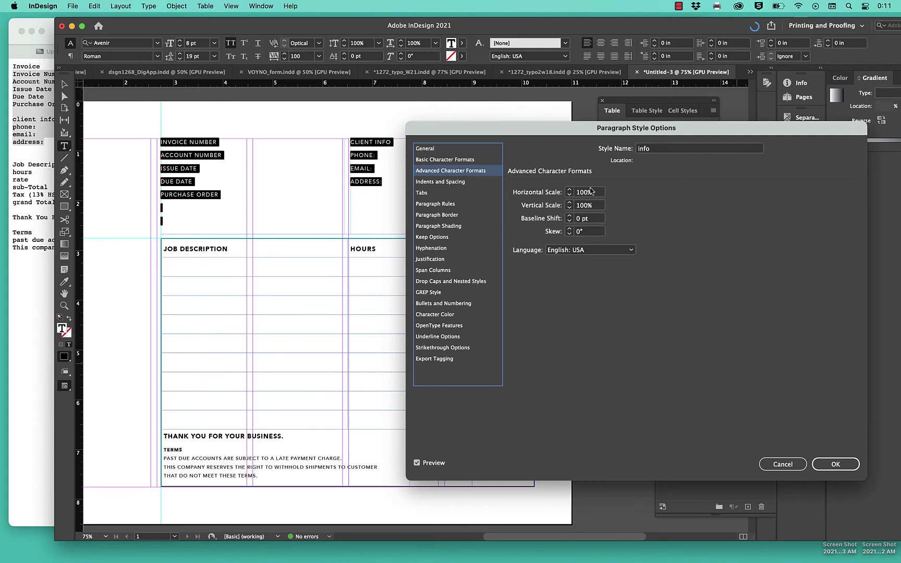
click(455, 184)
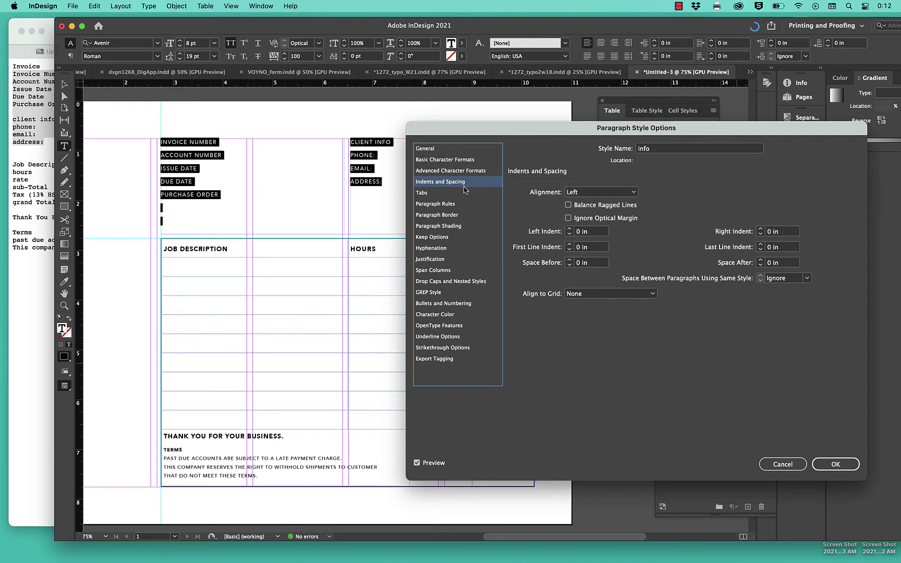
click(432, 193)
click(448, 204)
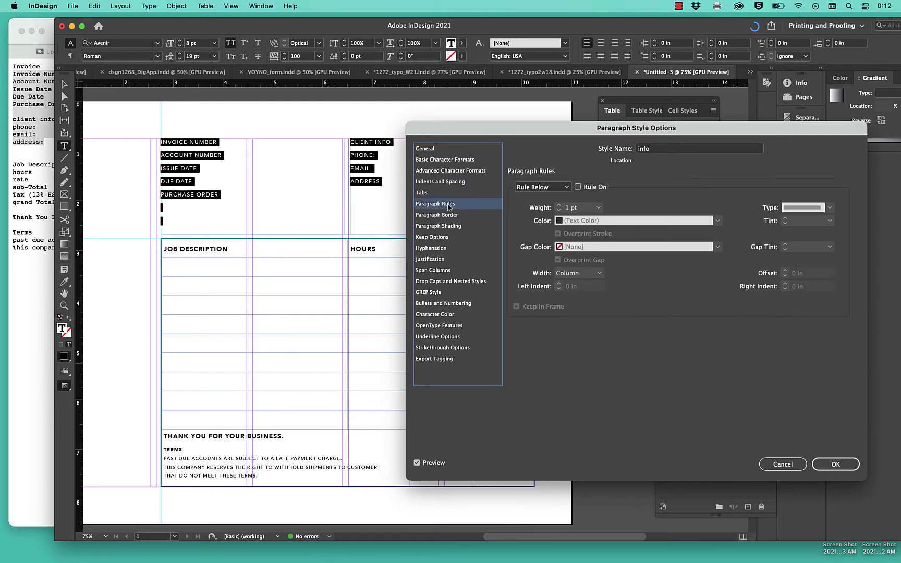
click(562, 187)
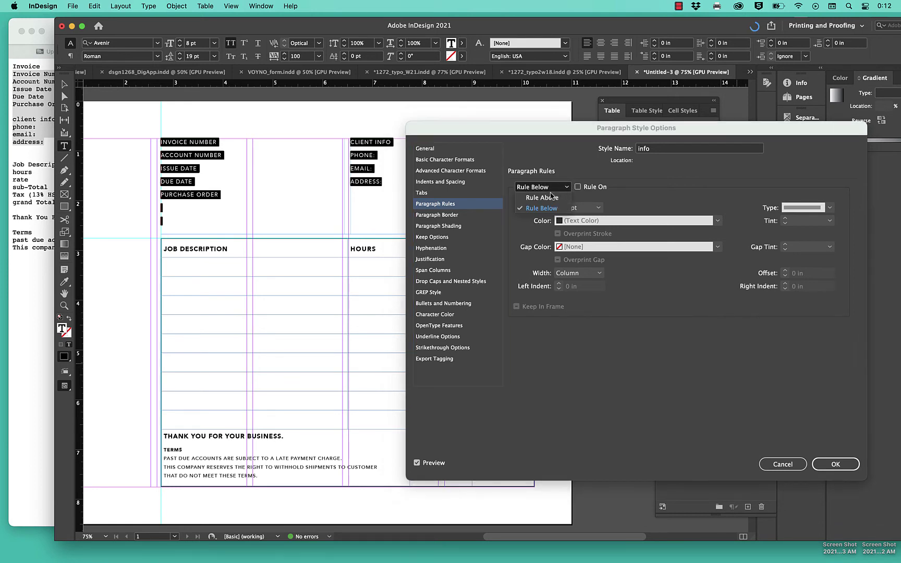
click(547, 209)
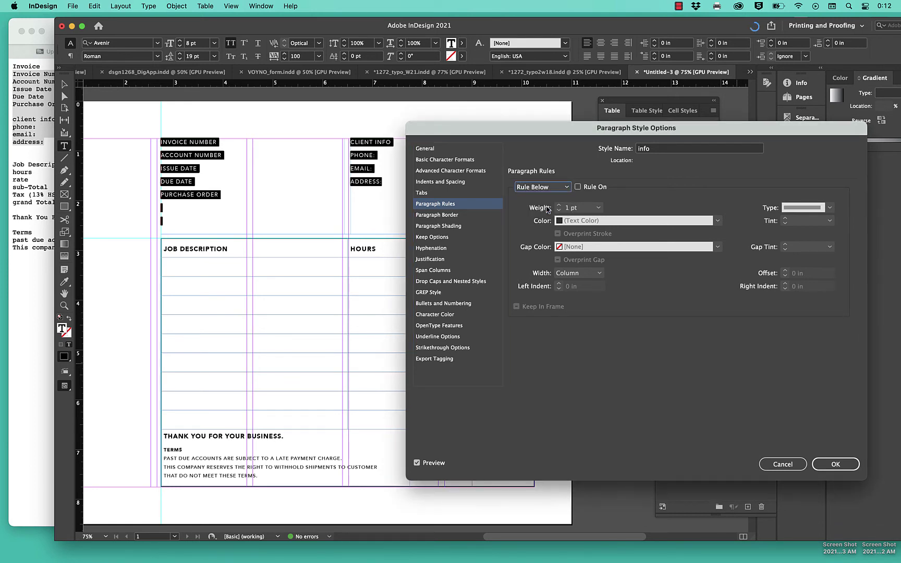
click(578, 187)
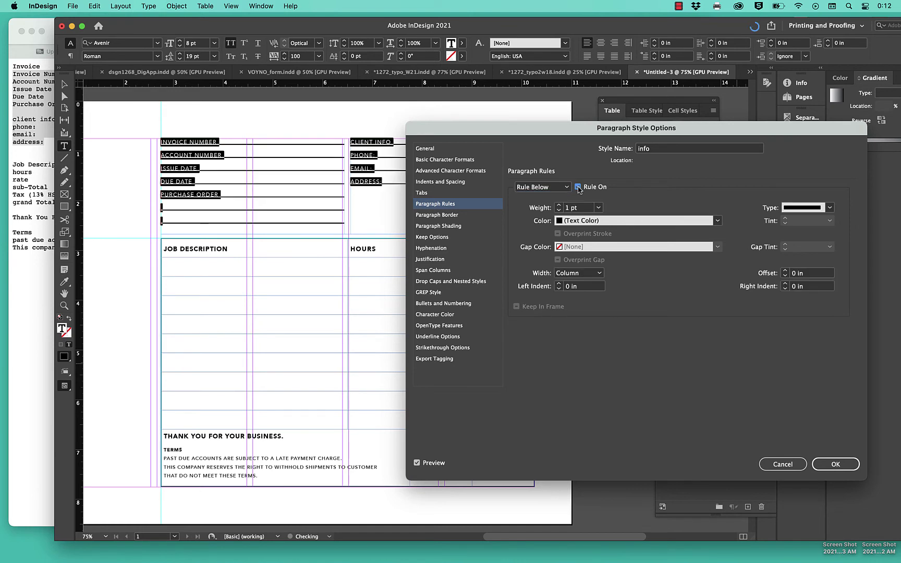
click(597, 208)
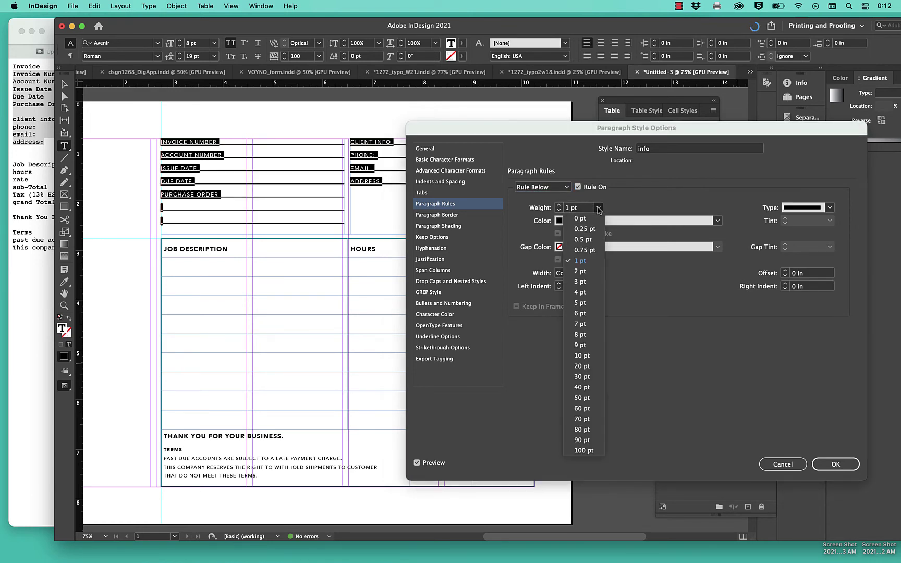
click(593, 229)
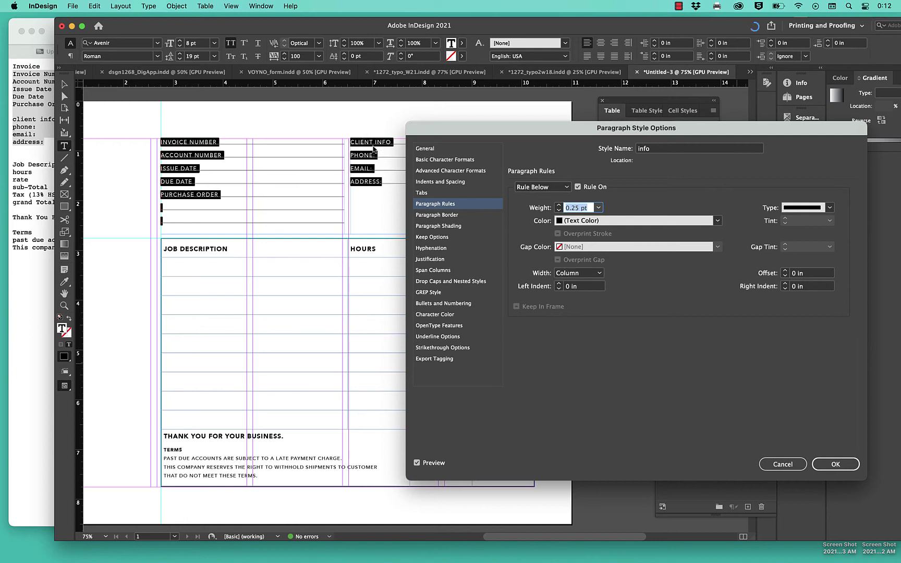
click(785, 270)
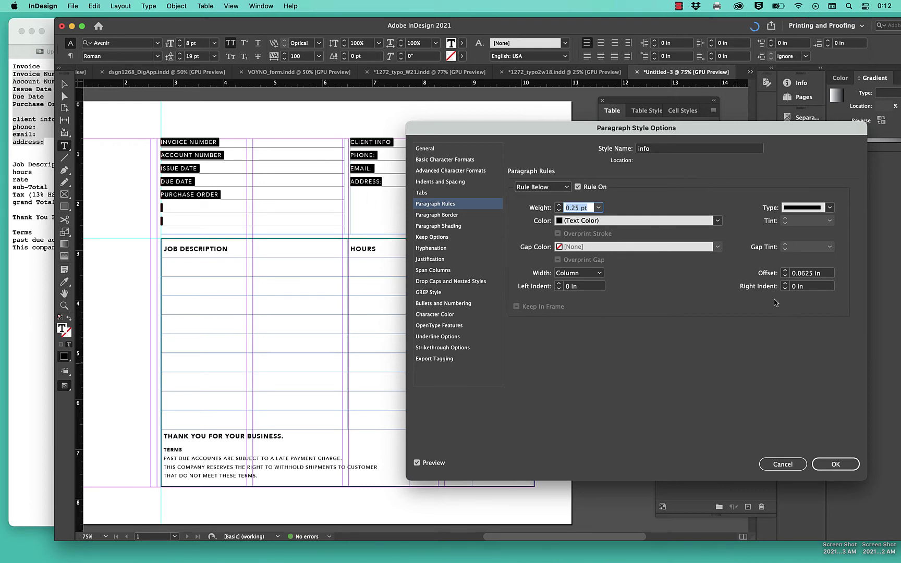
Try the info style's paragraph border, leave it off, check the shading options and save the style.
click(447, 217)
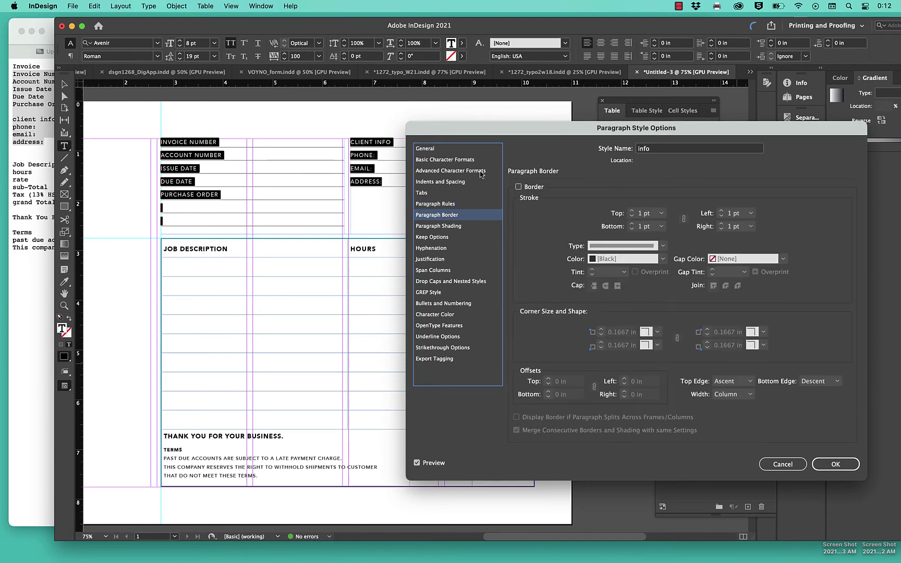
click(519, 187)
click(519, 187)
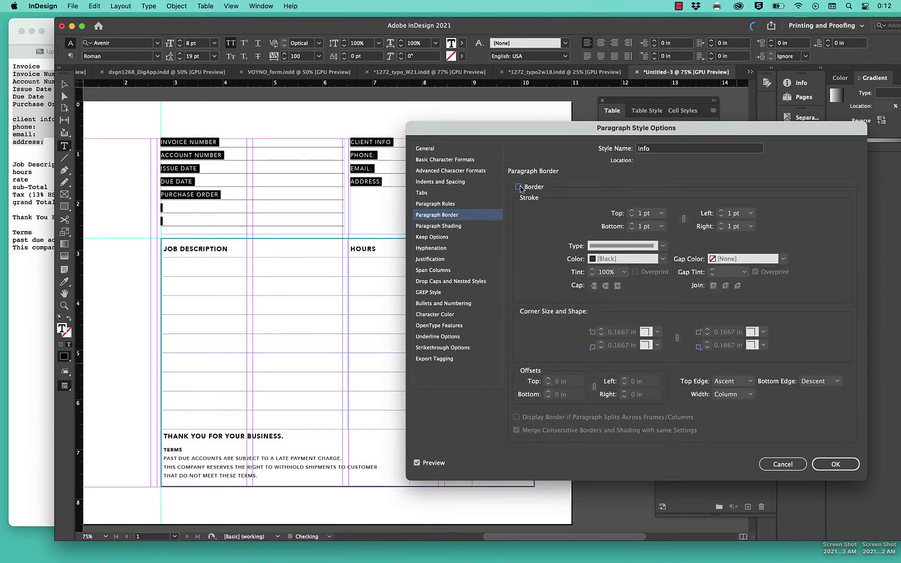
click(440, 227)
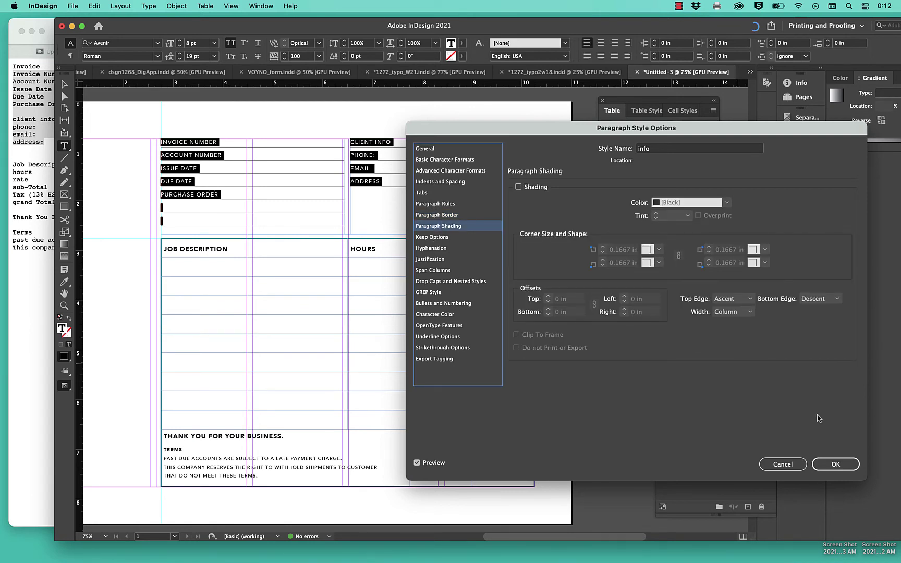
click(836, 464)
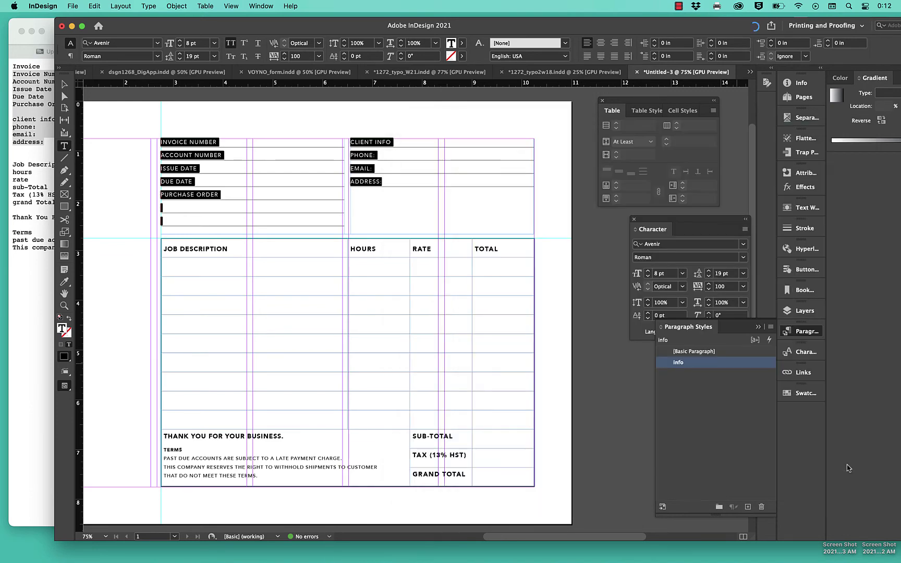
Replace the blank ruled lines after "Purchase Order" with a column break so "Client Info" starts the second column.
click(575, 322)
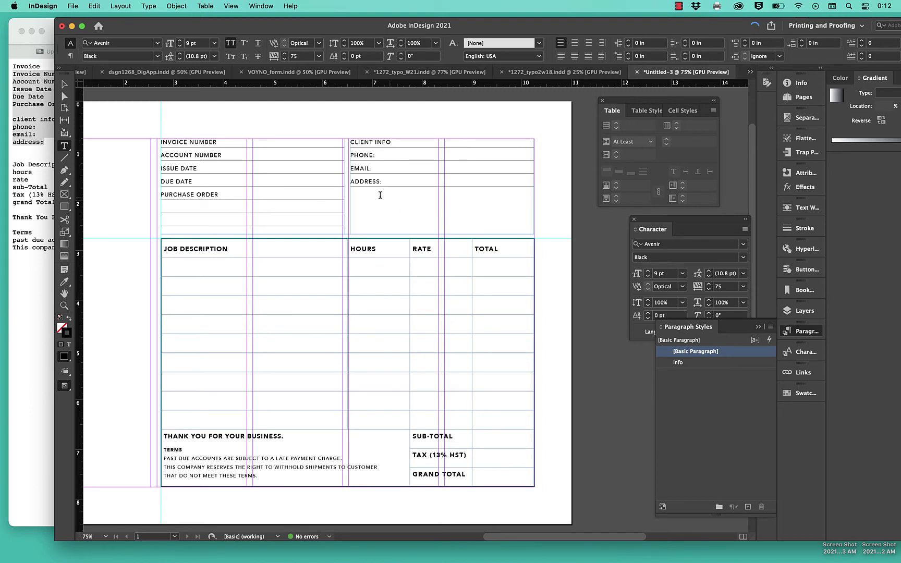
click(163, 211)
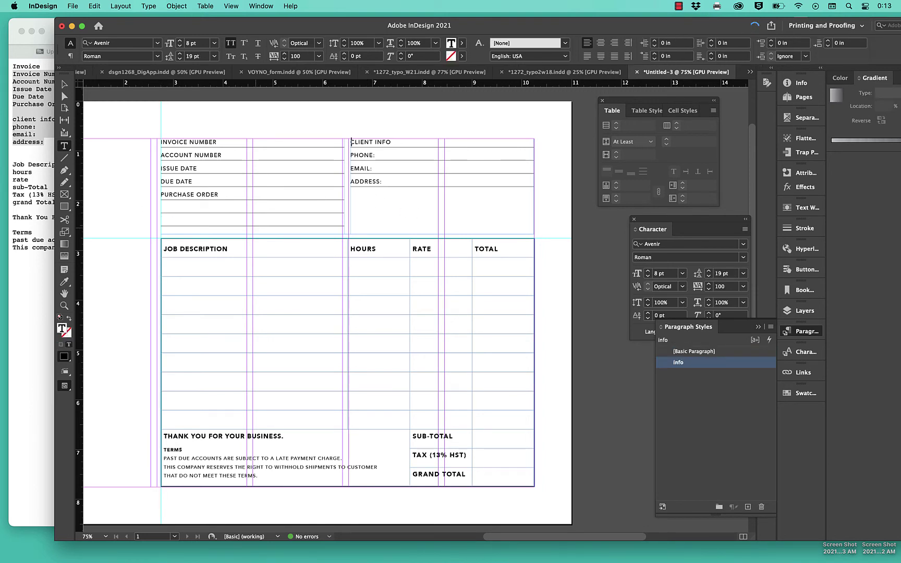
key(Delete)
key(Delete)
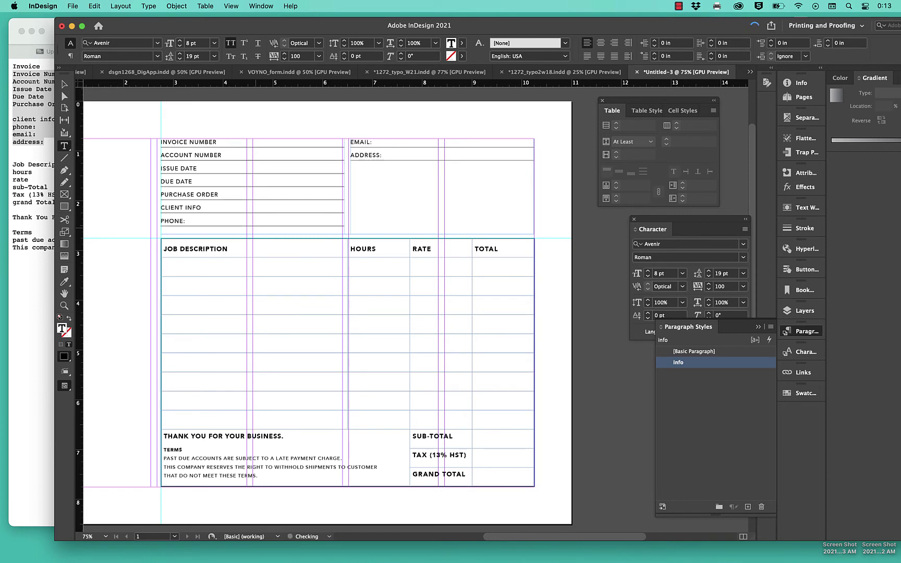
key(BackSpace)
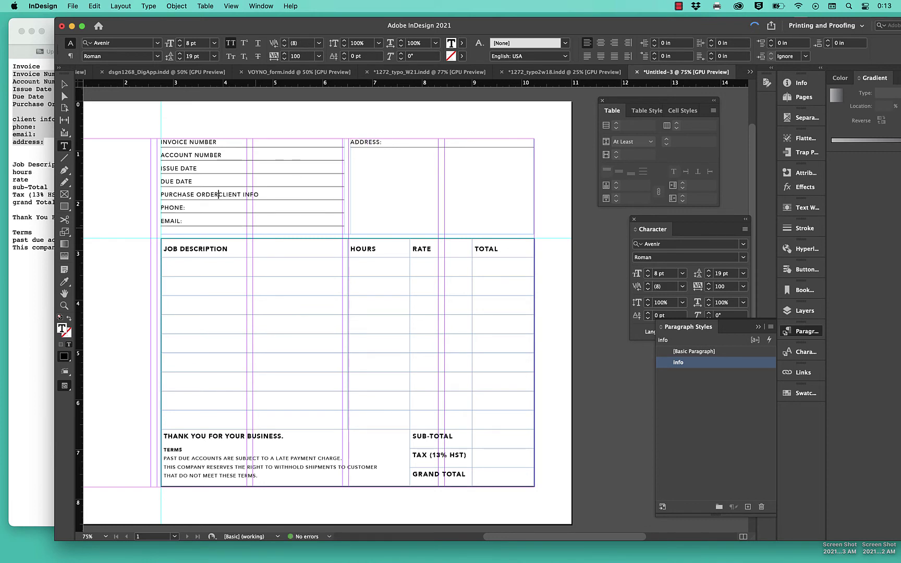
key(KP_Enter)
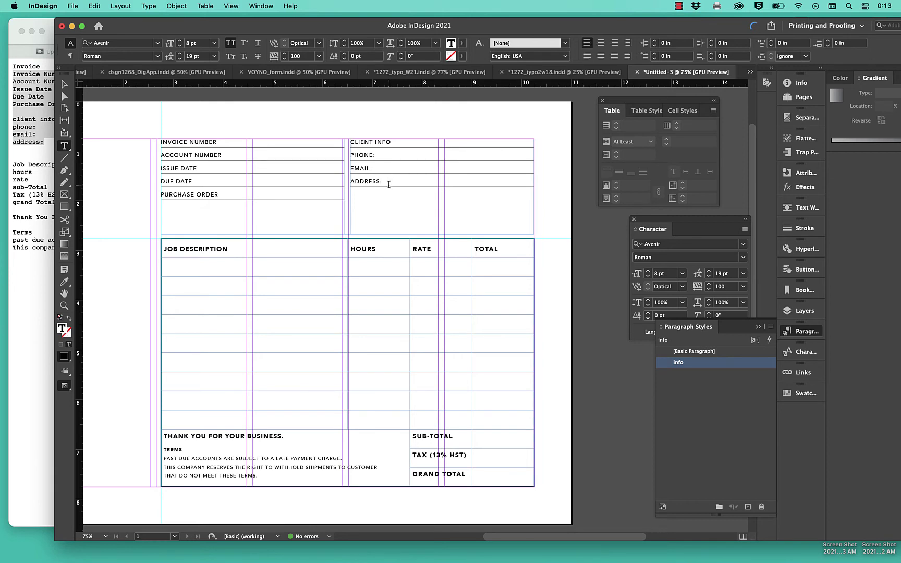
Add three blank ruled lines below "Address:" and nudge the info frame down to Y 1.8489 in.
click(402, 203)
key(Return)
key(Return)
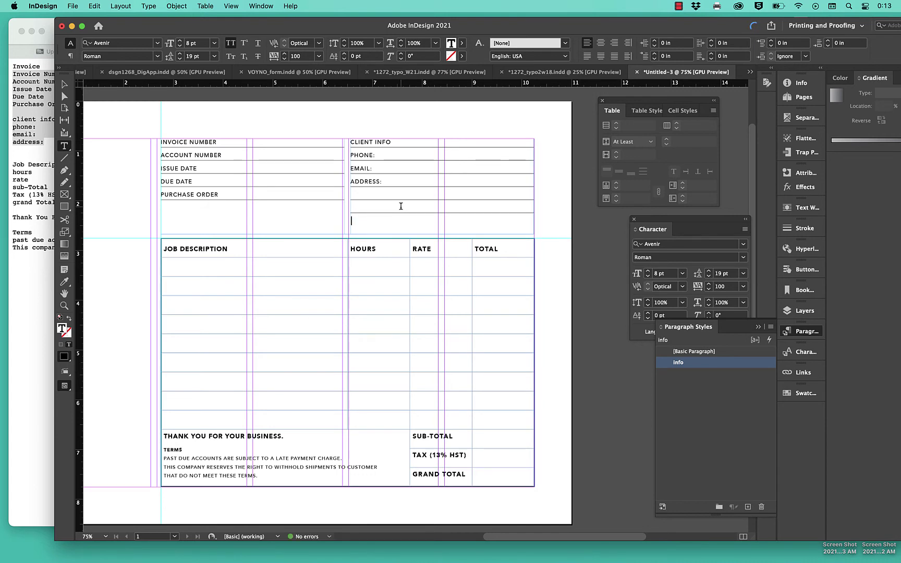
key(Return)
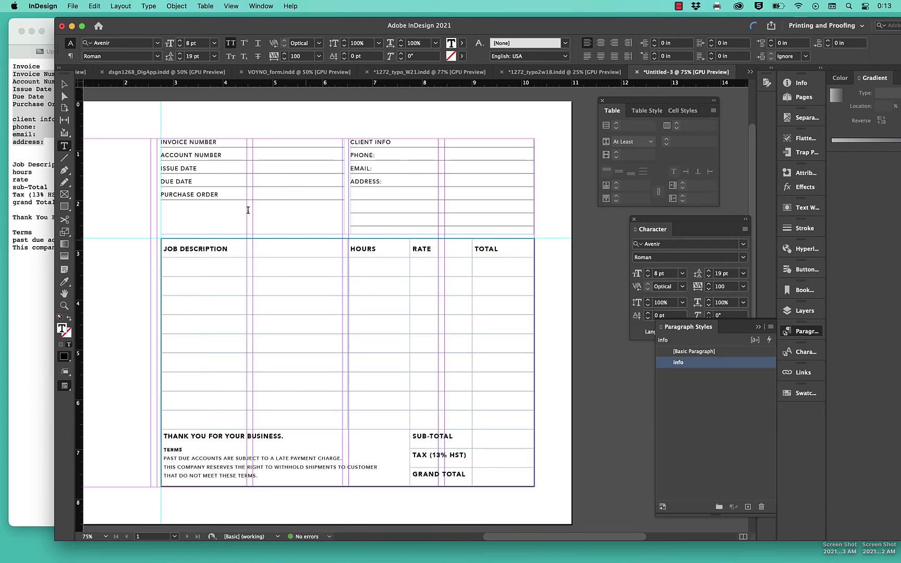
click(64, 84)
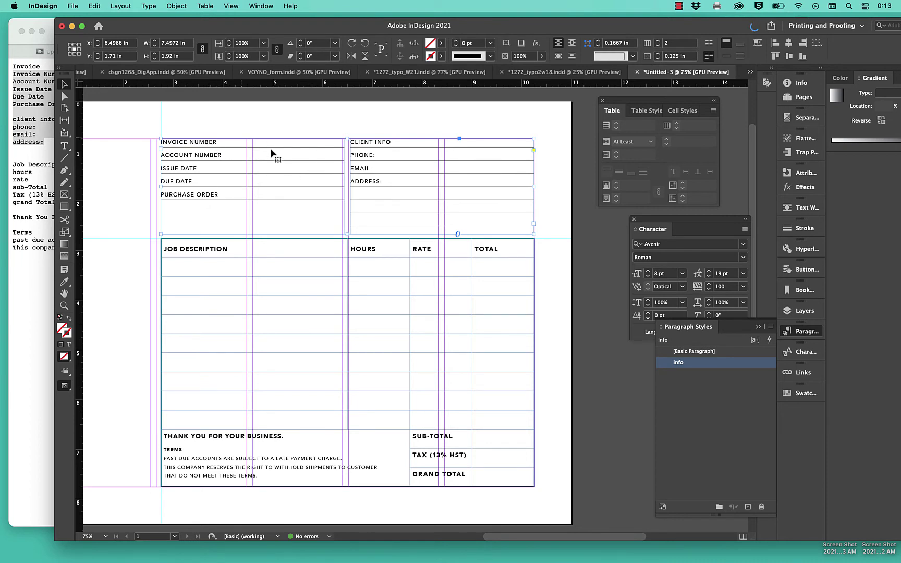
key(shift+Down)
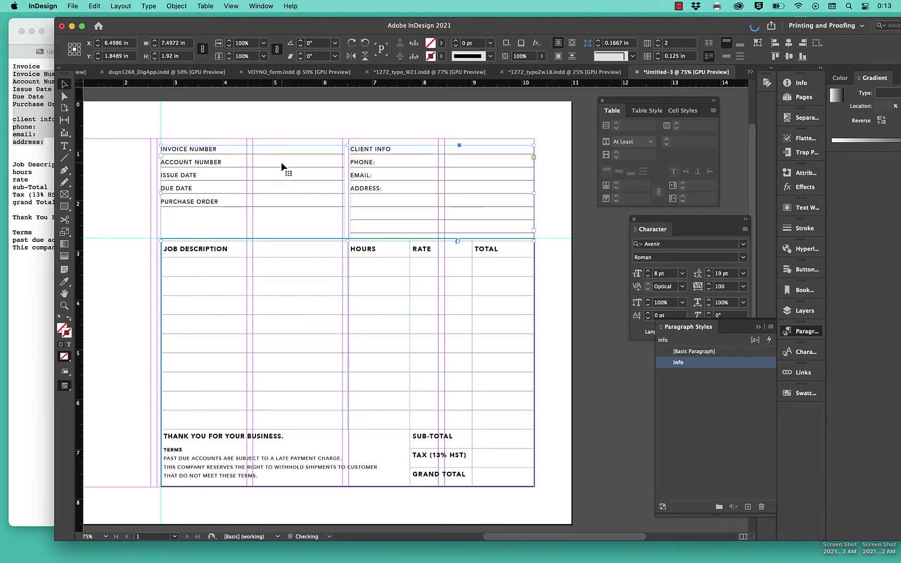
Nudge the info frame up to Y 1.835 in and preview the page without guides.
key(Up)
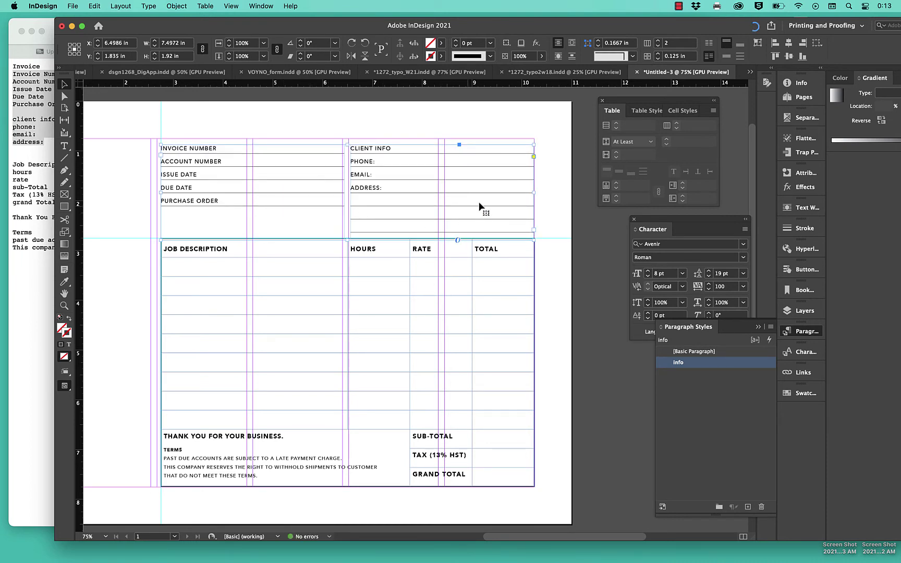
click(553, 197)
key(w)
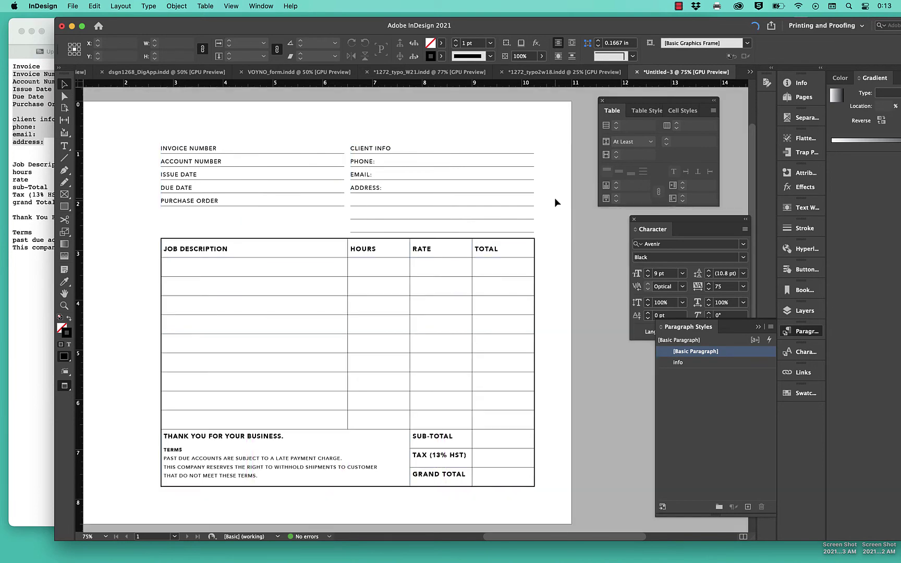
key(w)
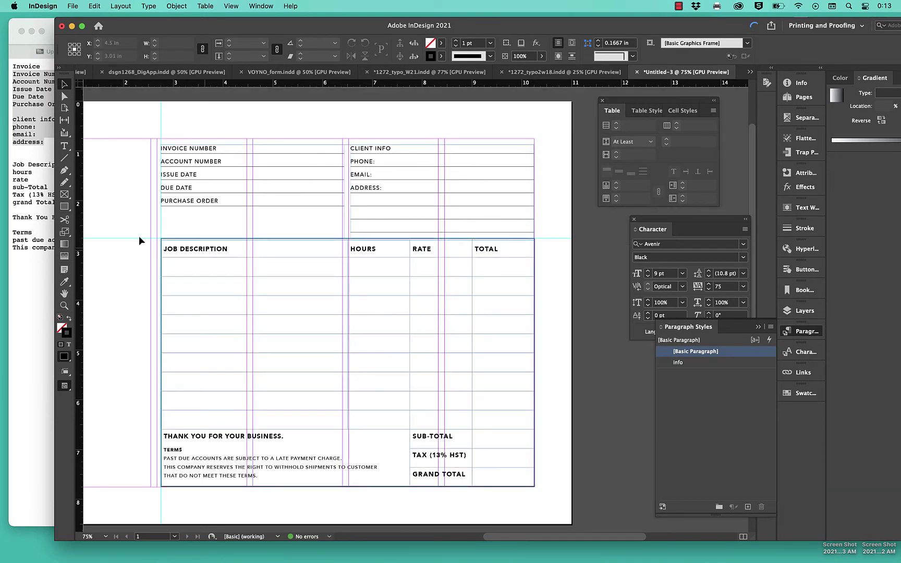
key(w)
key(w)
Copy the word "Invoice" from the source text in Safari and paste it into a new InDesign text frame atop the empty first column.
scroll(242, 189, left, 5)
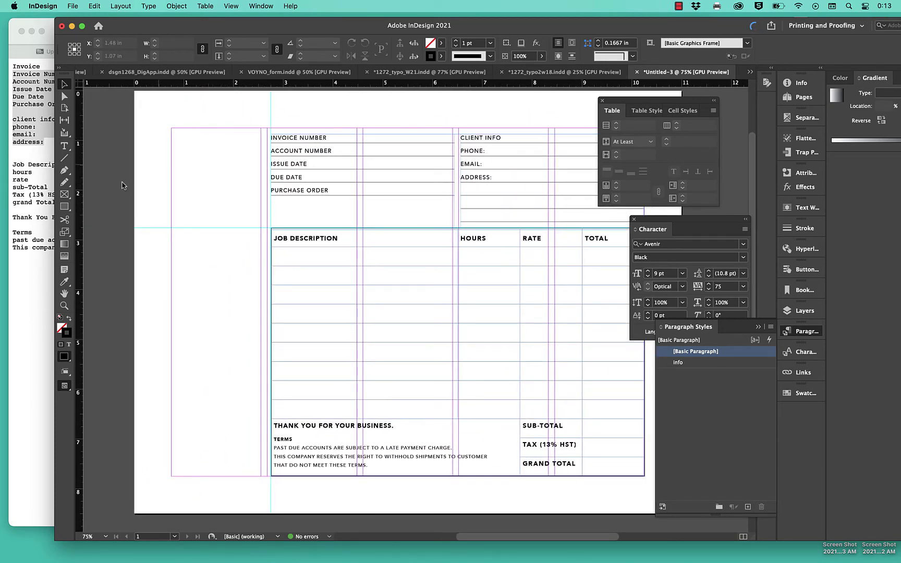
click(25, 165)
drag(49, 70, 13, 67)
key(super+c)
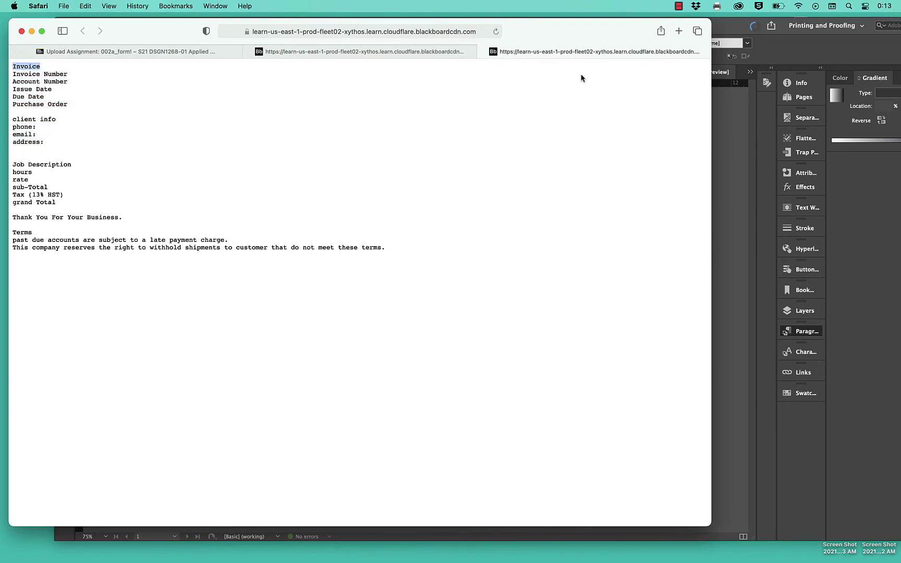
click(728, 116)
key(t)
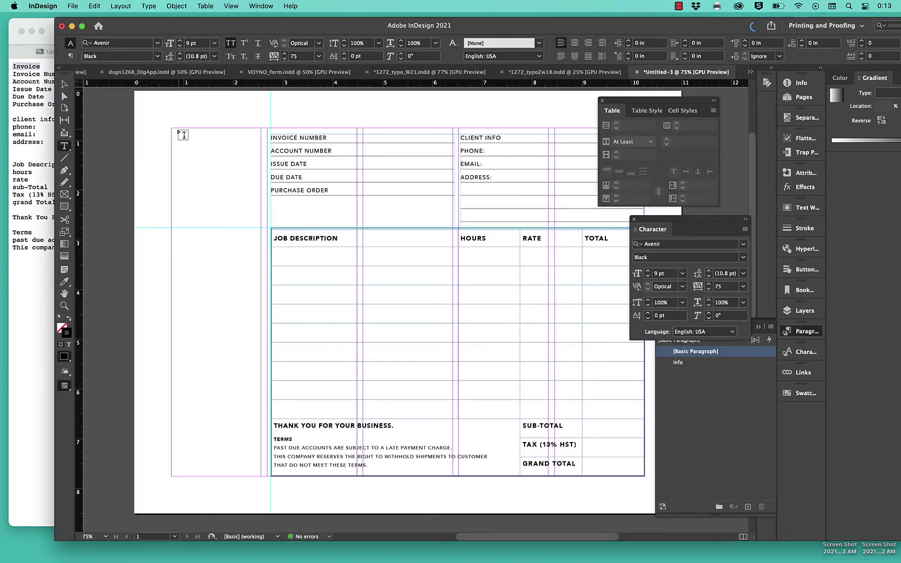
drag(172, 128, 260, 148)
key(super+v)
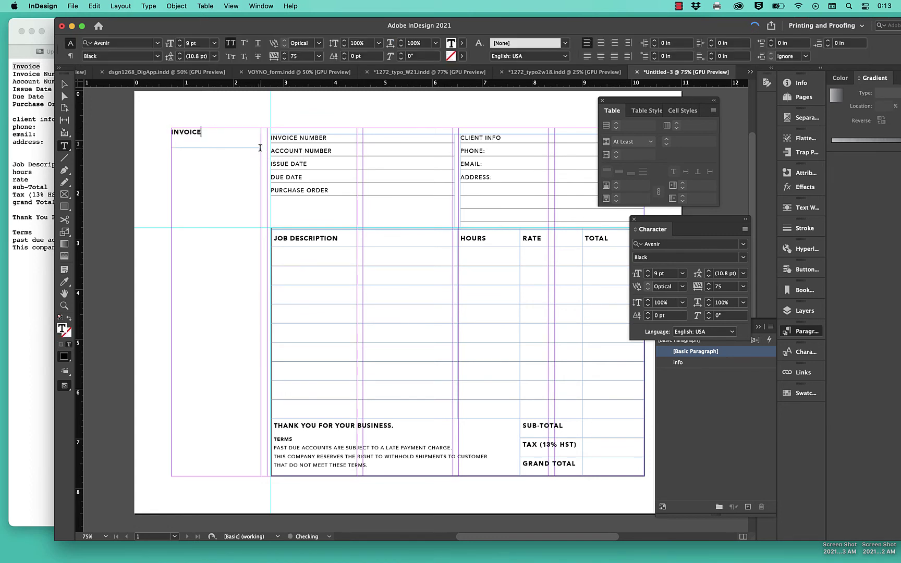
Enlarge the "Invoice" heading to 19 pt.
key(super+a)
key(super+shift+period)
key(super+shift+period)
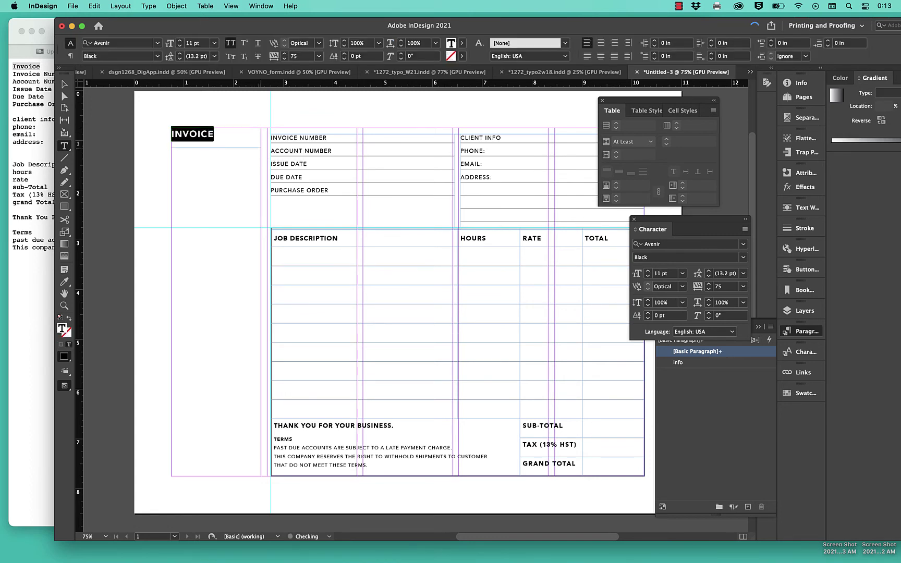
key(super+shift+period)
key(super+shift+period)
key(super+shift+period)
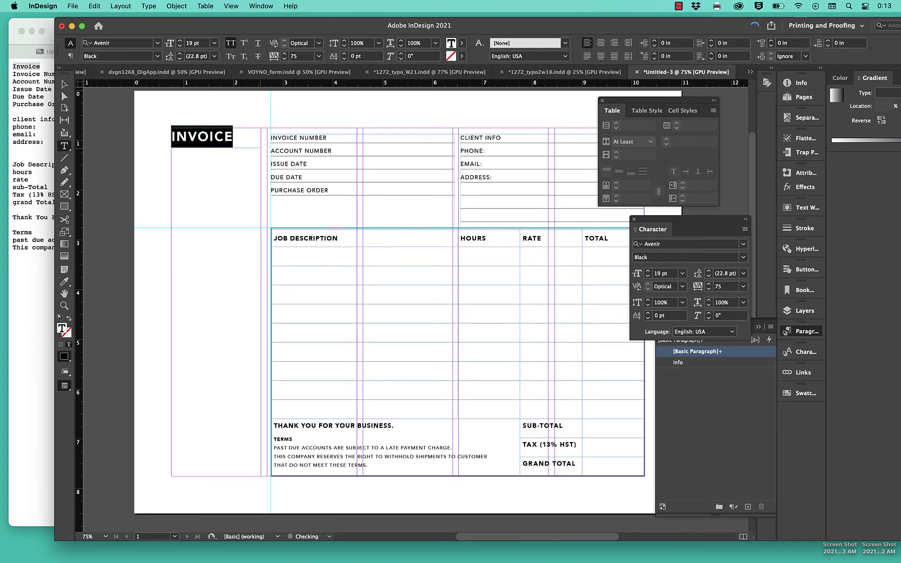
Set the heading's tracking to 175, right-align it and preview the page without guides.
key(alt+Right)
key(alt+Right)
key(alt+Right)
key(alt+Right)
key(super+shift+r)
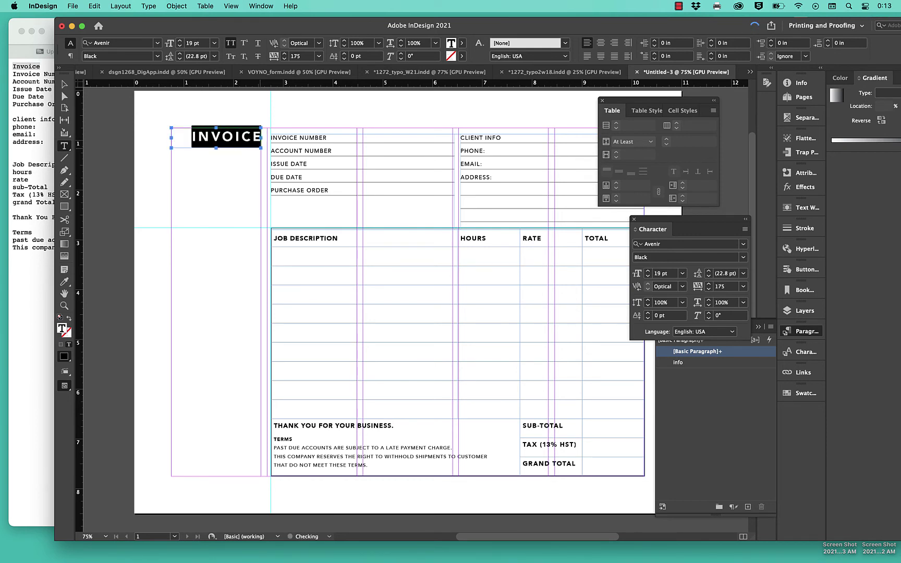
click(170, 218)
key(v)
key(w)
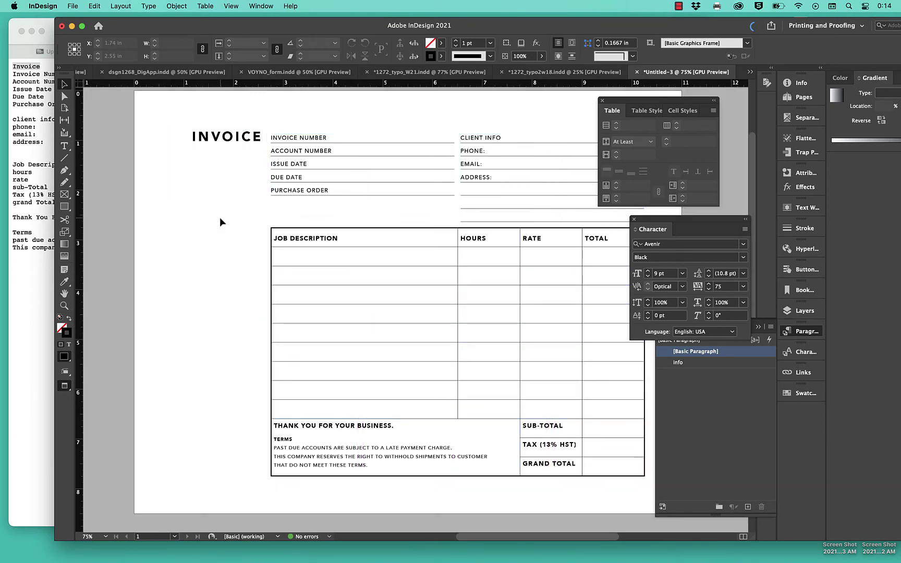
key(w)
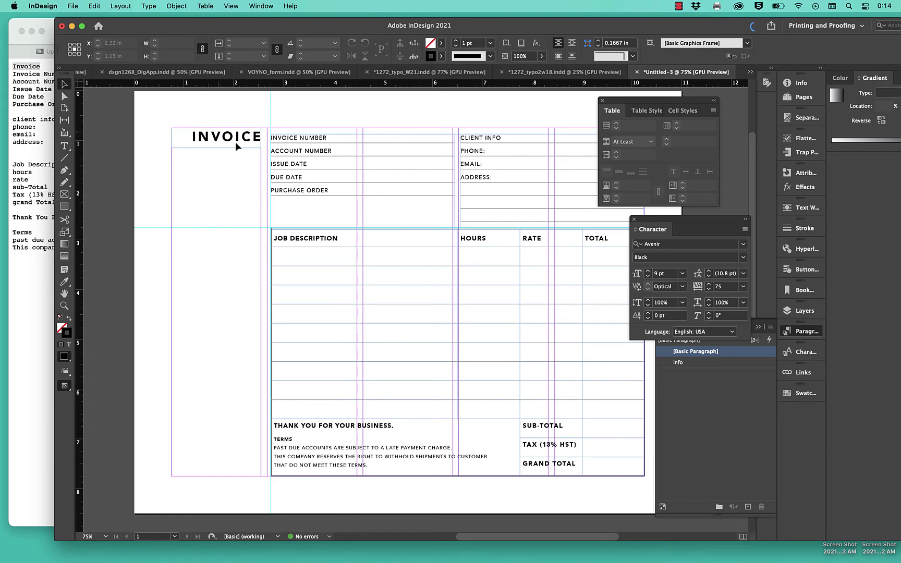
Save the document as VOYNO_form in the 002__FORM folder.
scroll(249, 207, up, 1)
scroll(248, 207, right, 1)
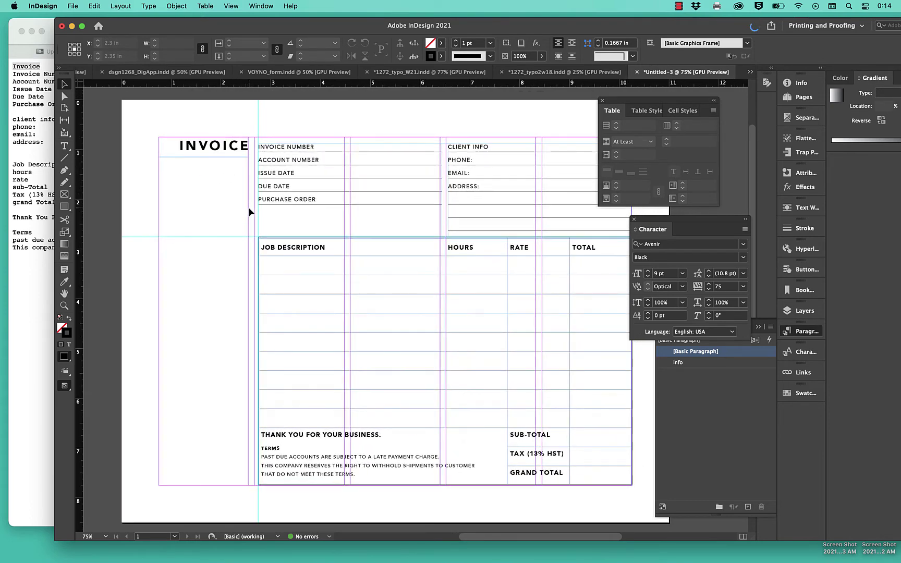
key(super+s)
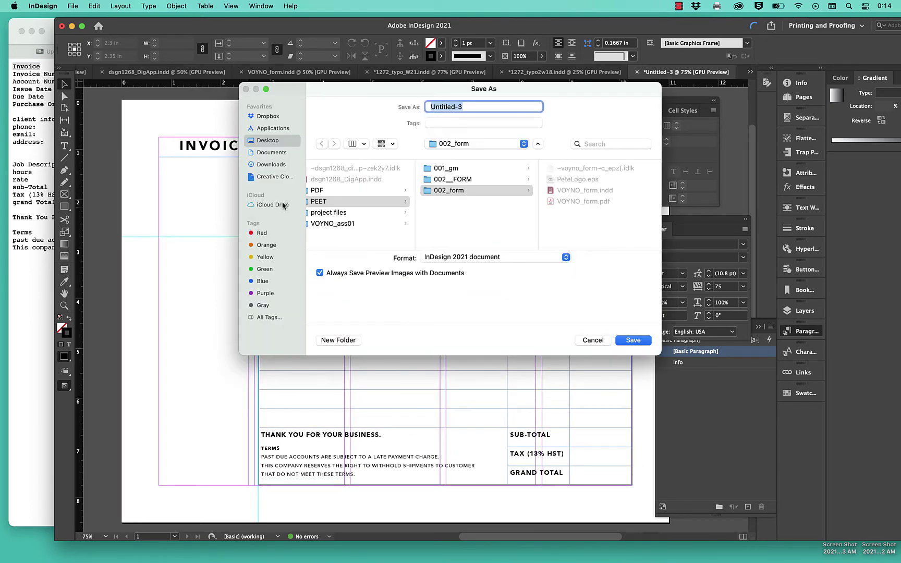
click(476, 181)
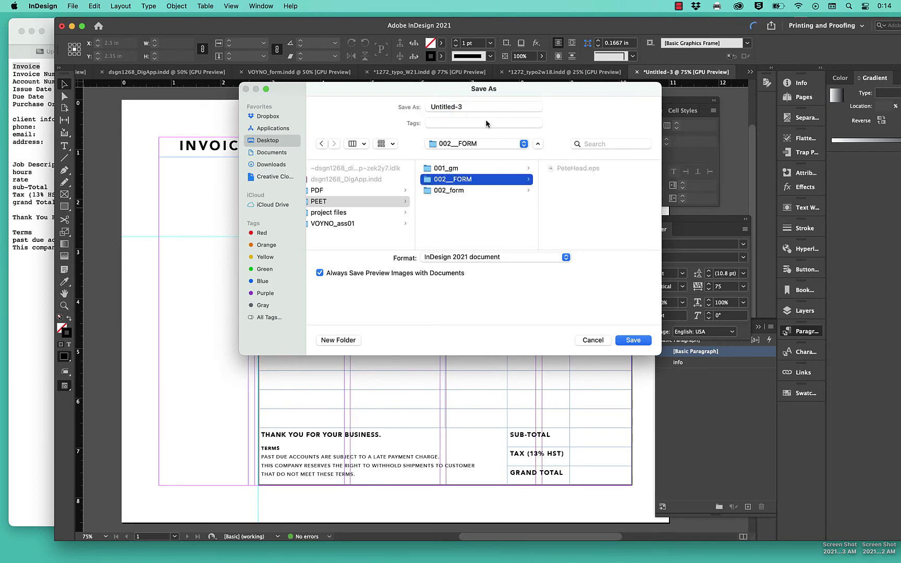
click(515, 106)
text(VOYBO)
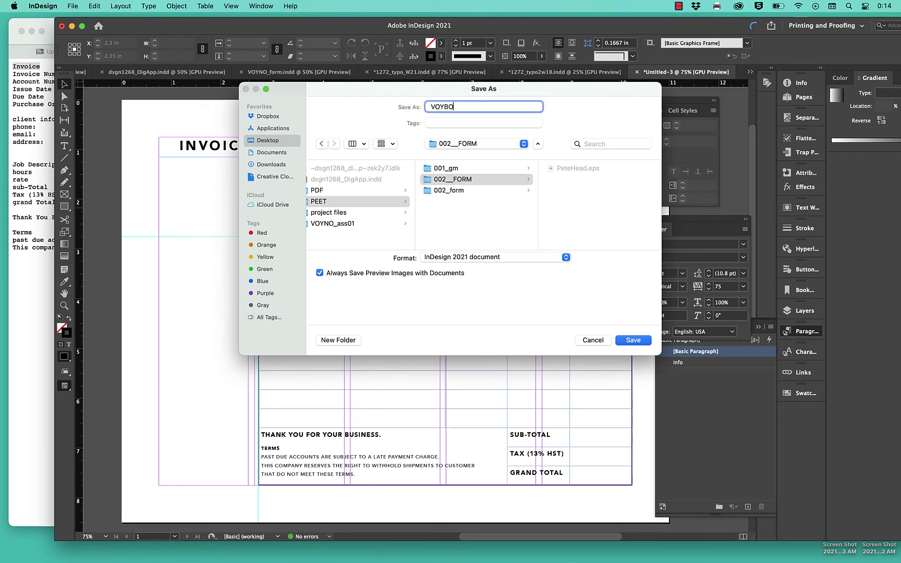
text(_form)
click(633, 340)
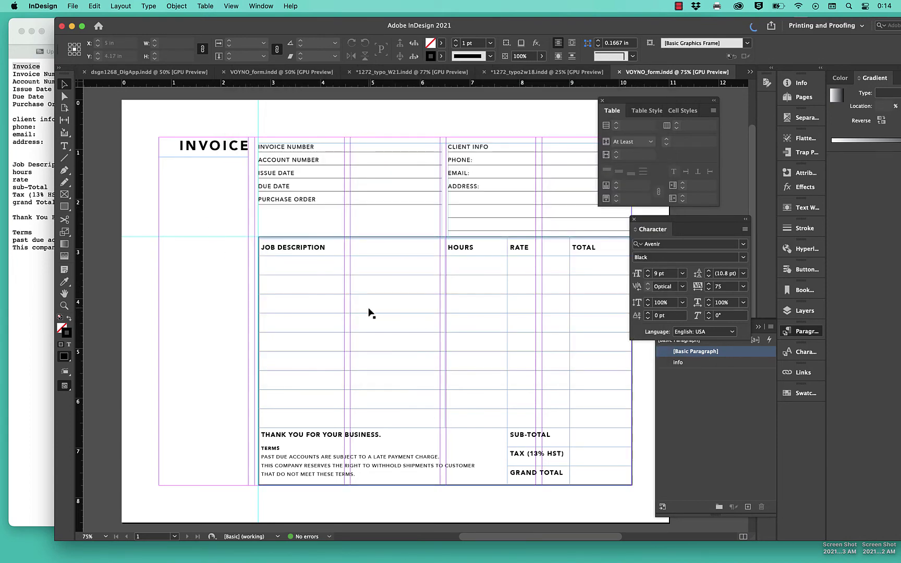
Move the floating table settings away from the invoice layout and bring the whole page into view.
scroll(368, 311, right, 2)
scroll(368, 312, down, 1)
scroll(368, 312, up, 1)
scroll(368, 312, left, 1)
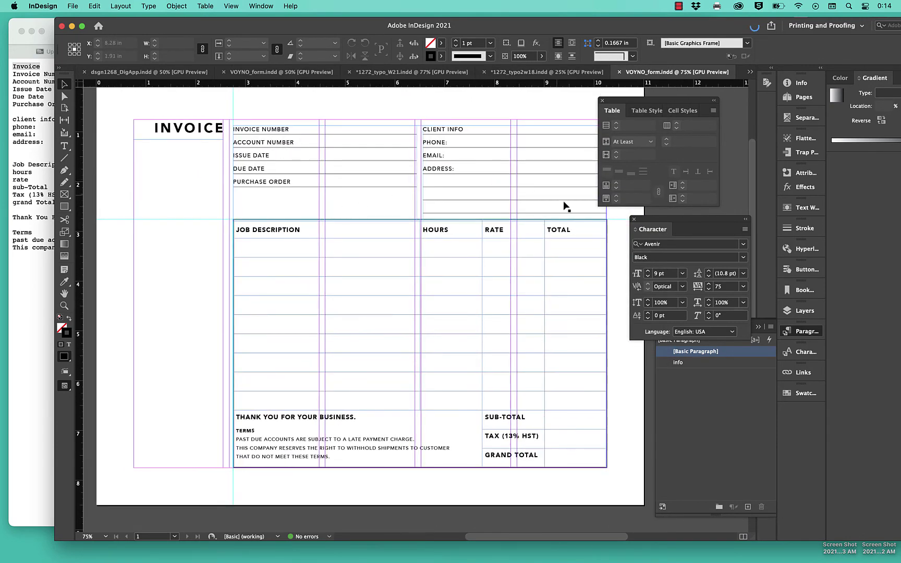
drag(633, 100, 669, 101)
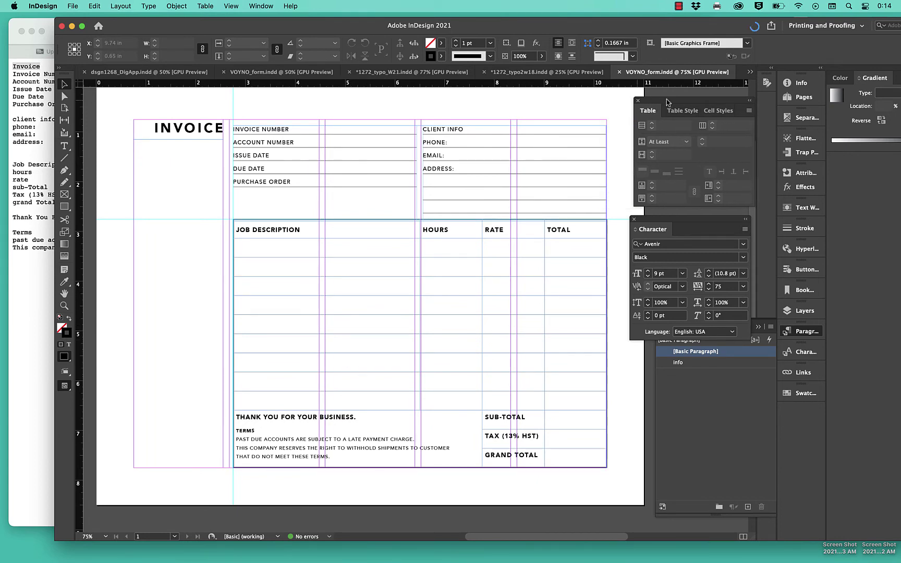
scroll(392, 342, up, 1)
scroll(392, 342, left, 1)
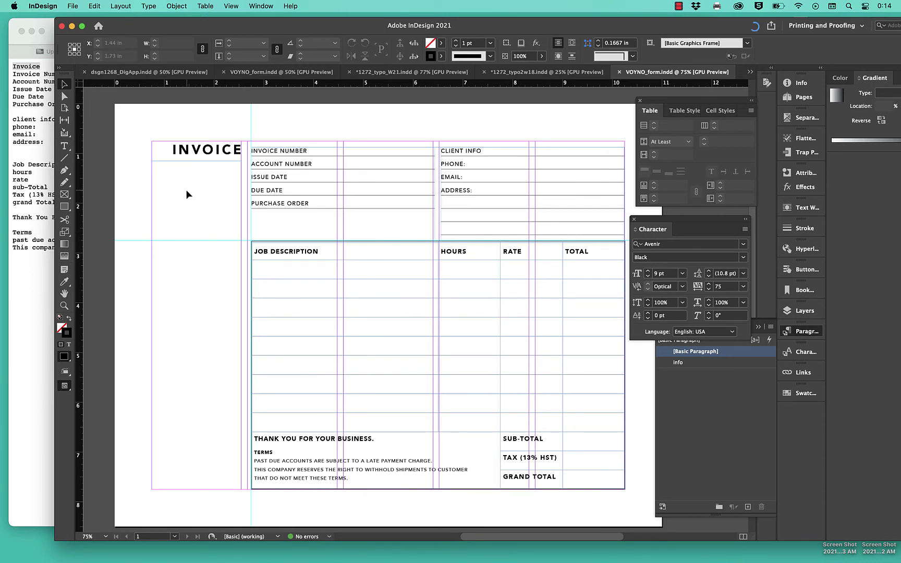
Place PeteHead.eps from 002__FORM below the "Invoice" heading and scale it to about 1.11 by 0.96 in against the column's right edge.
key(super+d)
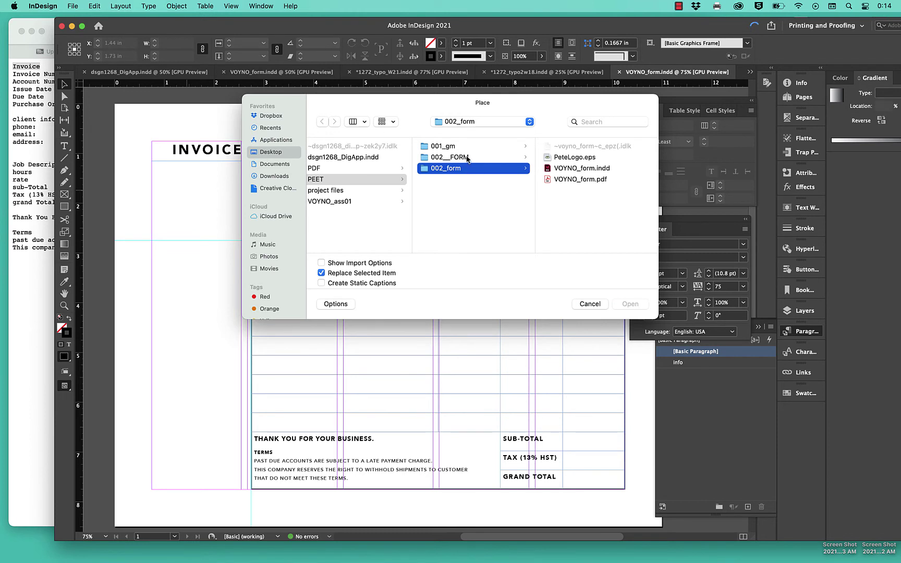
click(467, 158)
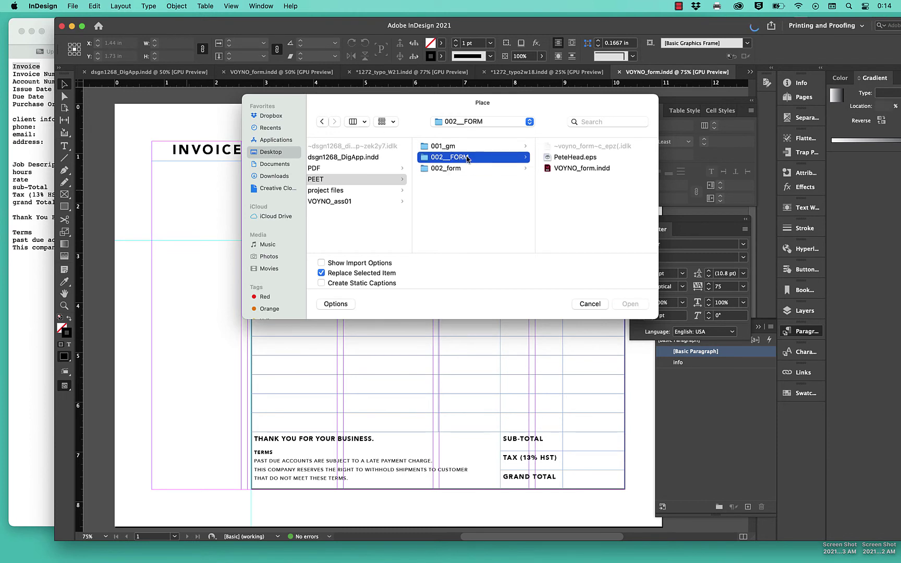
click(561, 156)
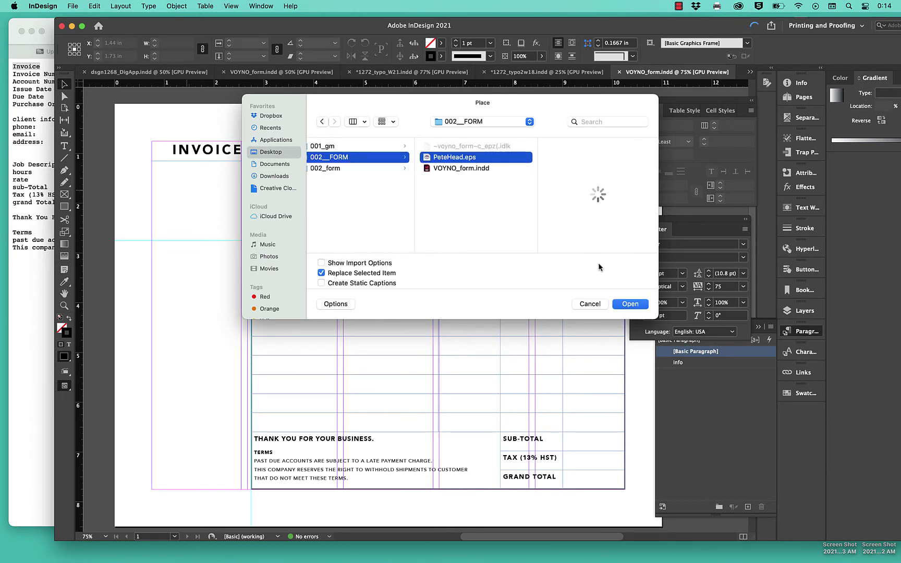
click(629, 304)
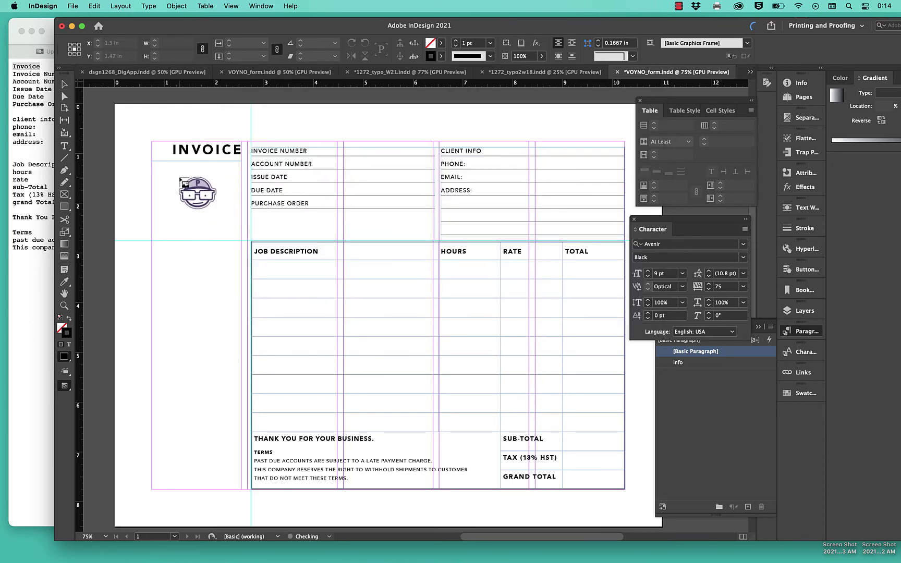
drag(151, 165, 241, 241)
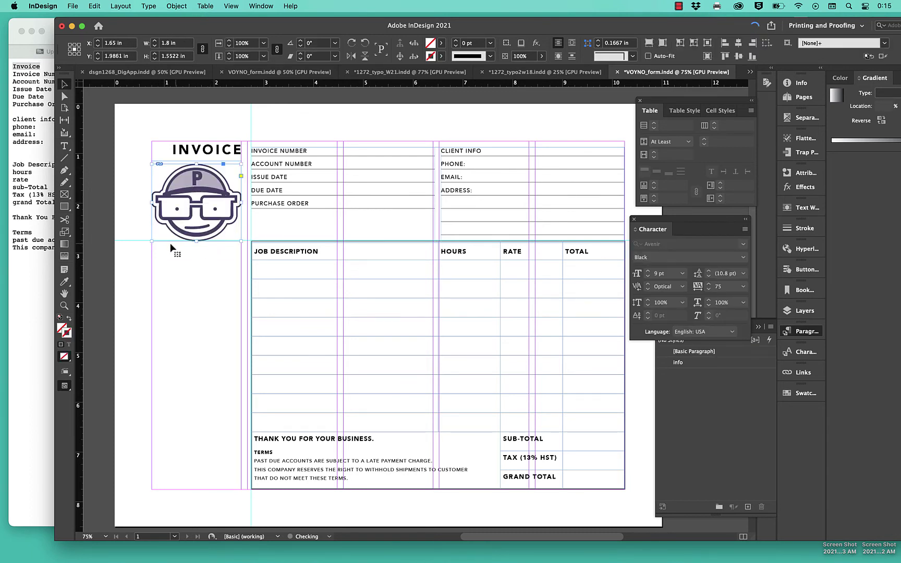
drag(152, 241, 195, 211)
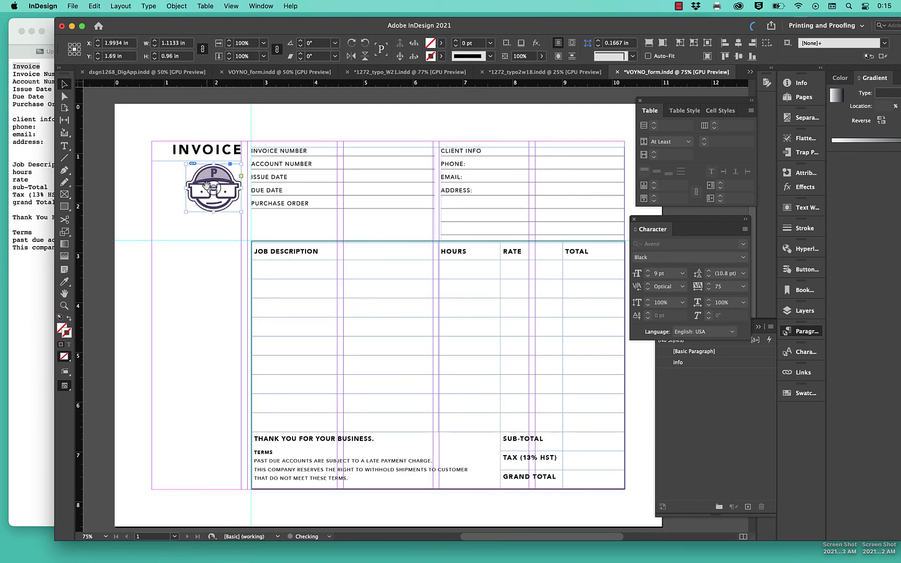
click(157, 203)
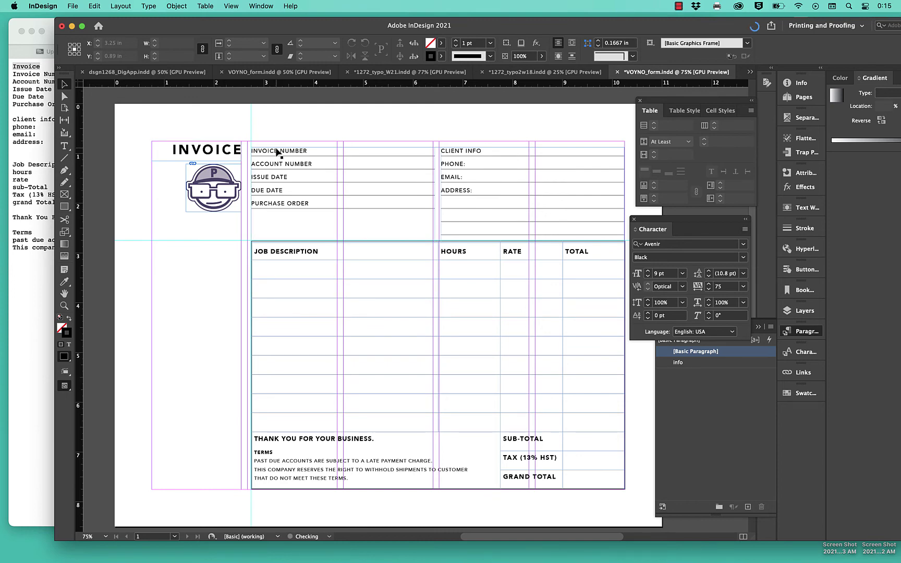
Zoom in on the logo and check the colour requirement in the assignment brief's file setup notes in Safari.
key(super+equal)
key(super+equal)
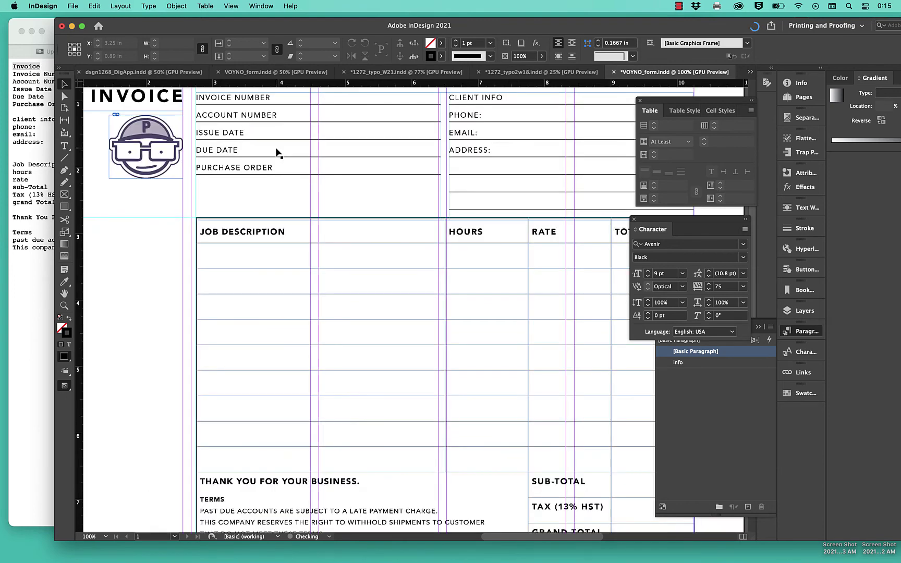
scroll(276, 151, down, 2)
scroll(276, 151, up, 5)
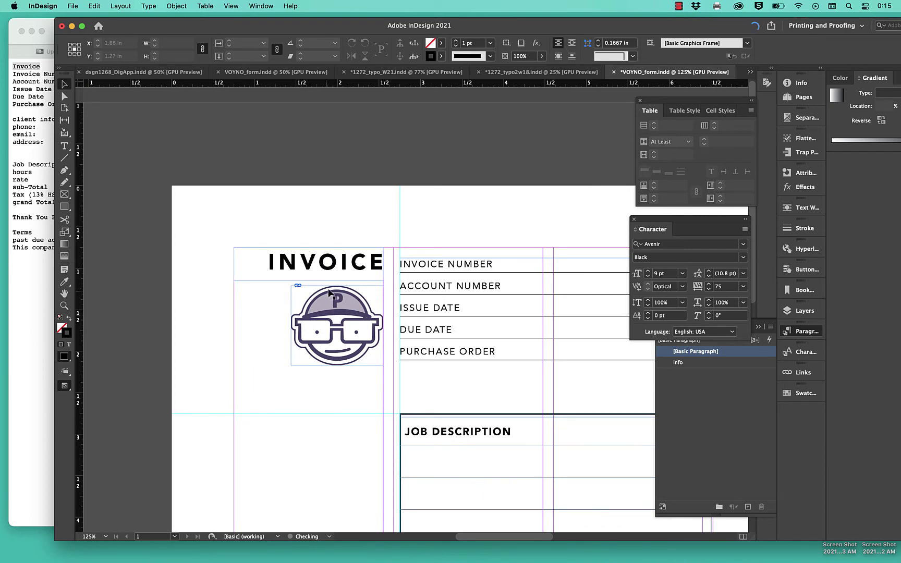
click(51, 34)
click(301, 52)
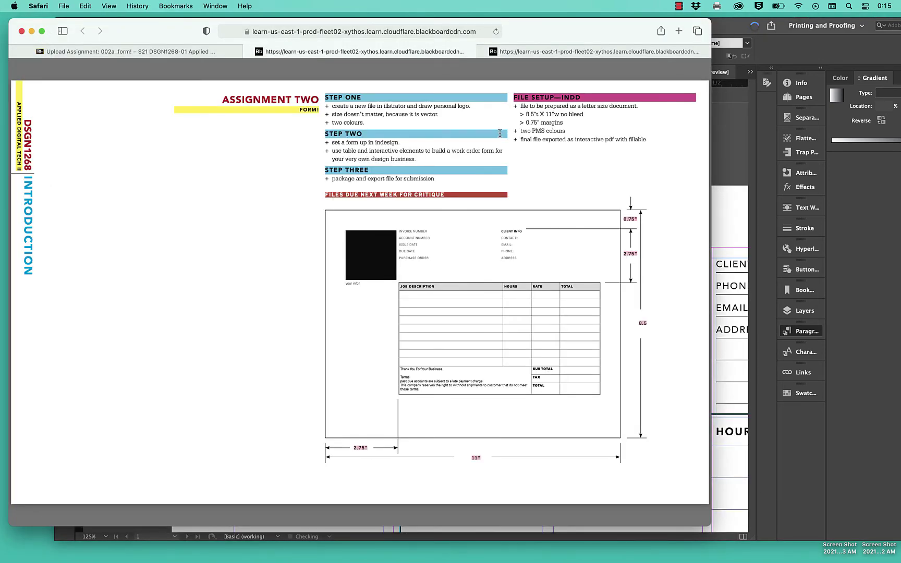
drag(522, 133, 568, 132)
click(718, 139)
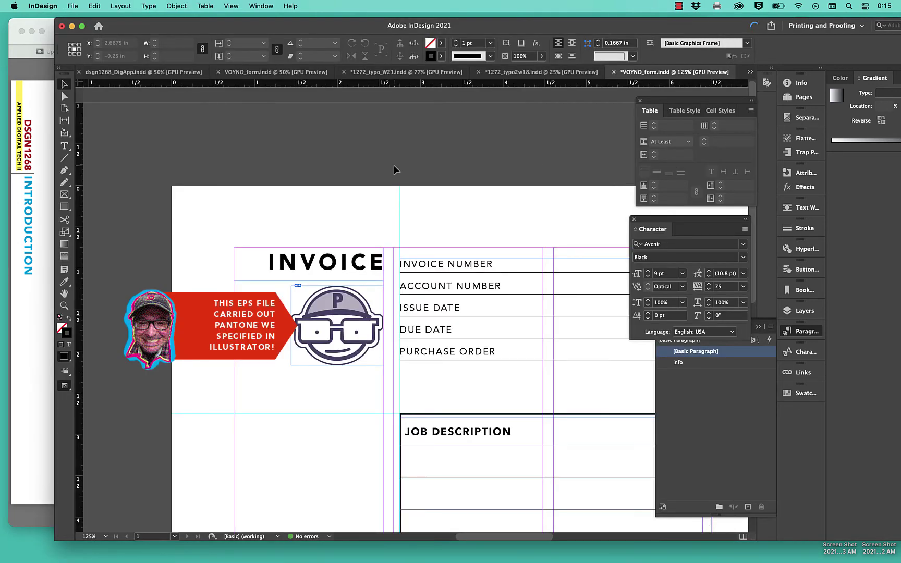
Select the logo, show the colour settings, close the gradient settings and display the document's swatches, including PANTONE 2765 U.
click(349, 304)
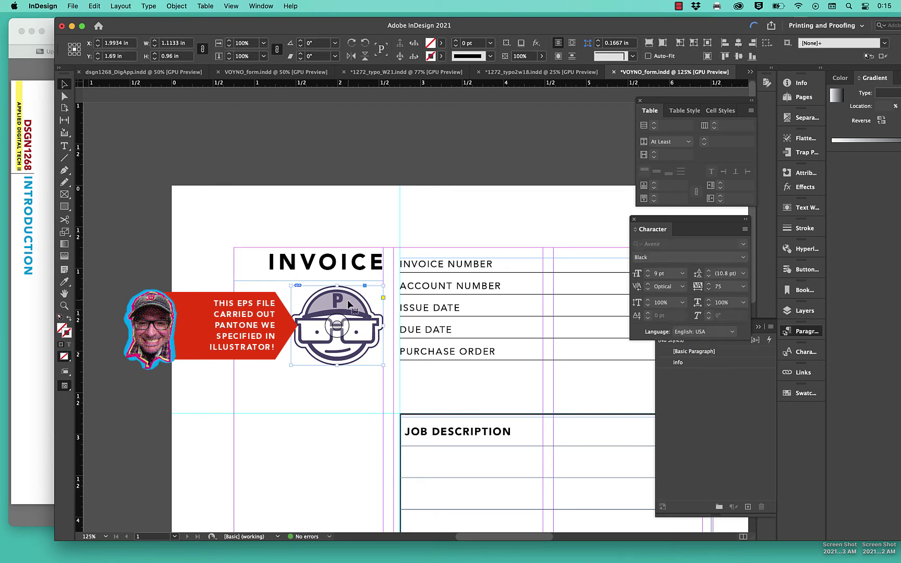
click(840, 78)
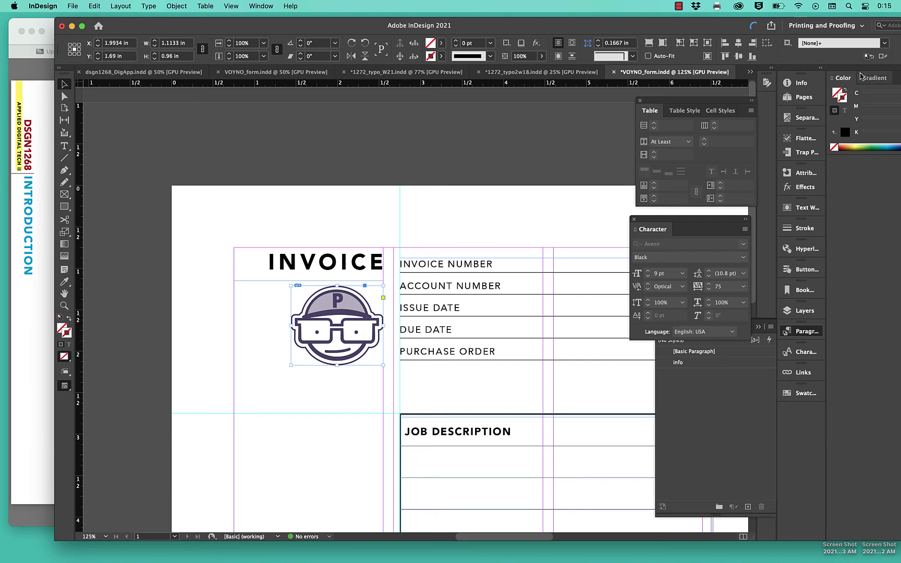
drag(863, 73, 533, 111)
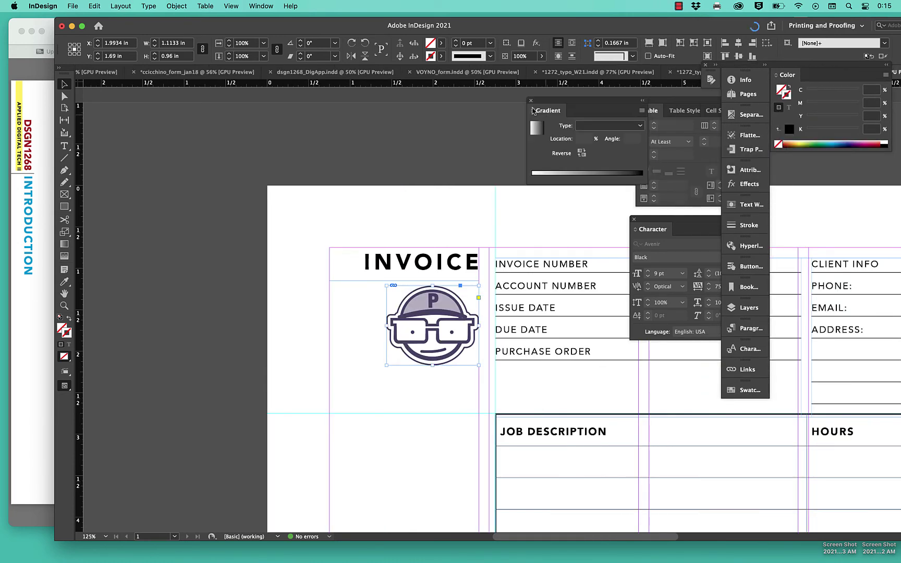
click(532, 101)
click(261, 5)
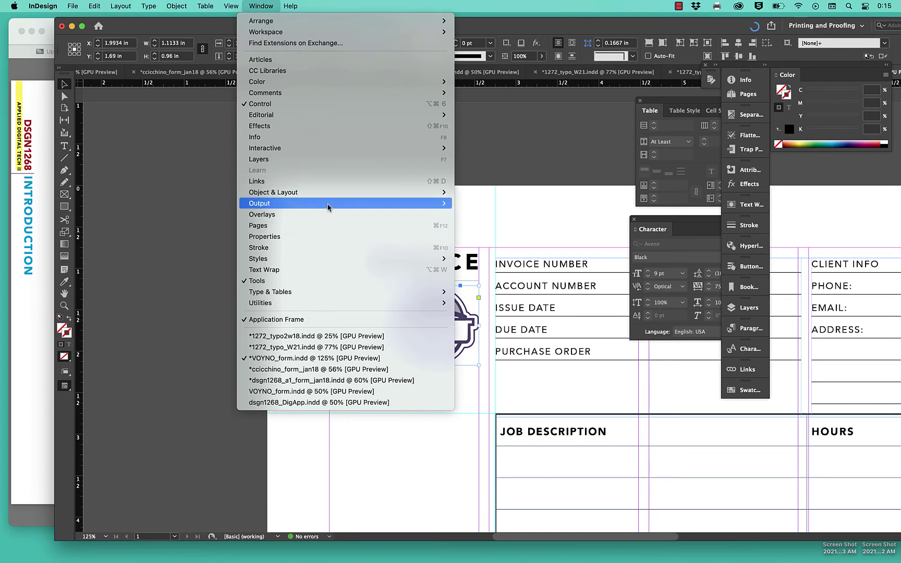
mouse_move(344, 84)
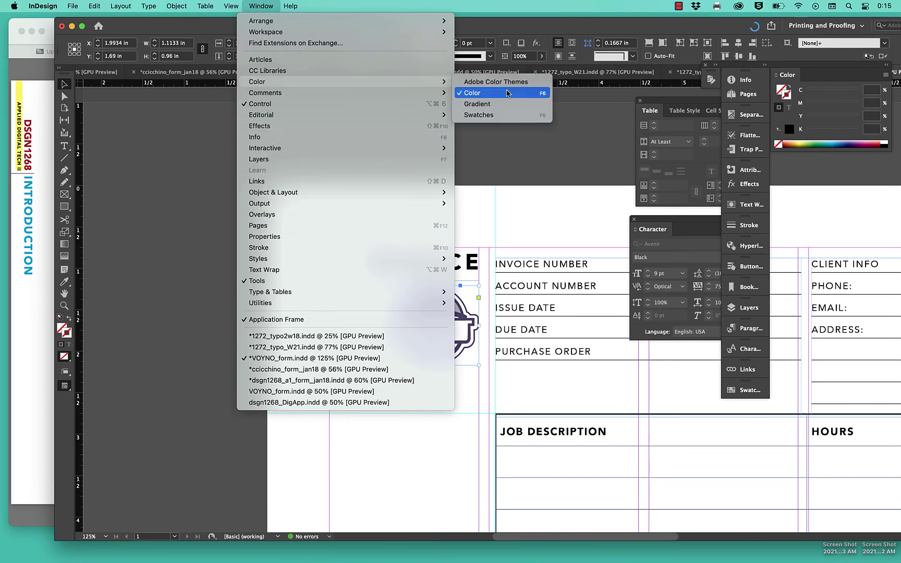
click(506, 116)
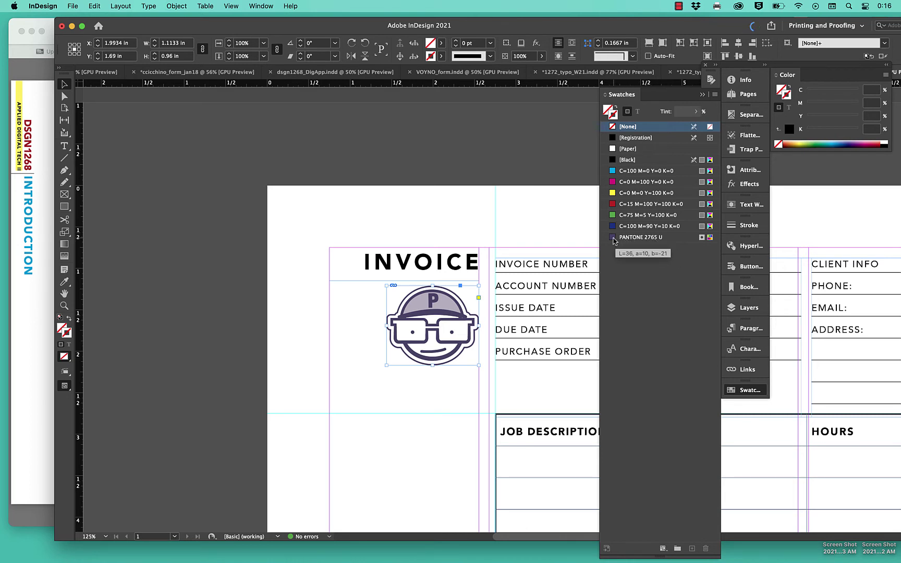
double_click(446, 274)
drag(447, 266, 406, 262)
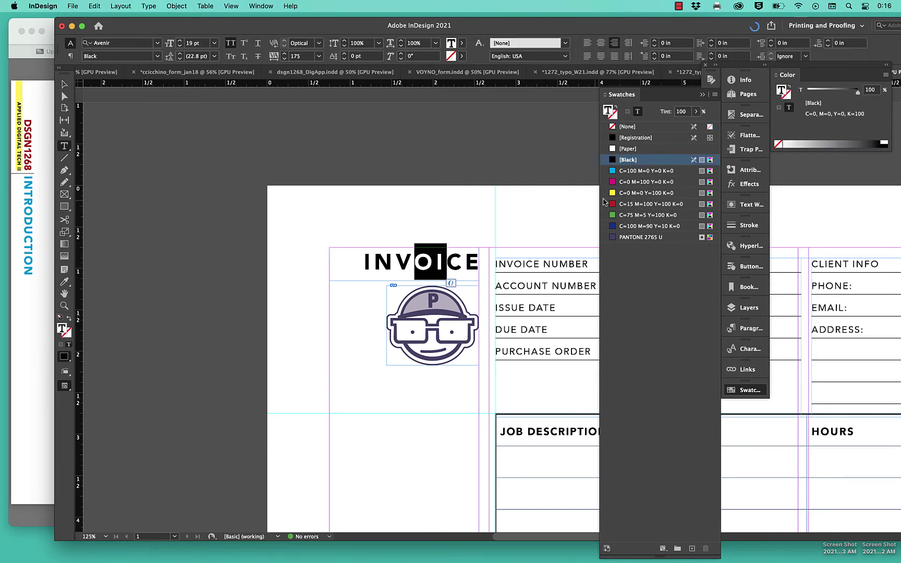
click(484, 227)
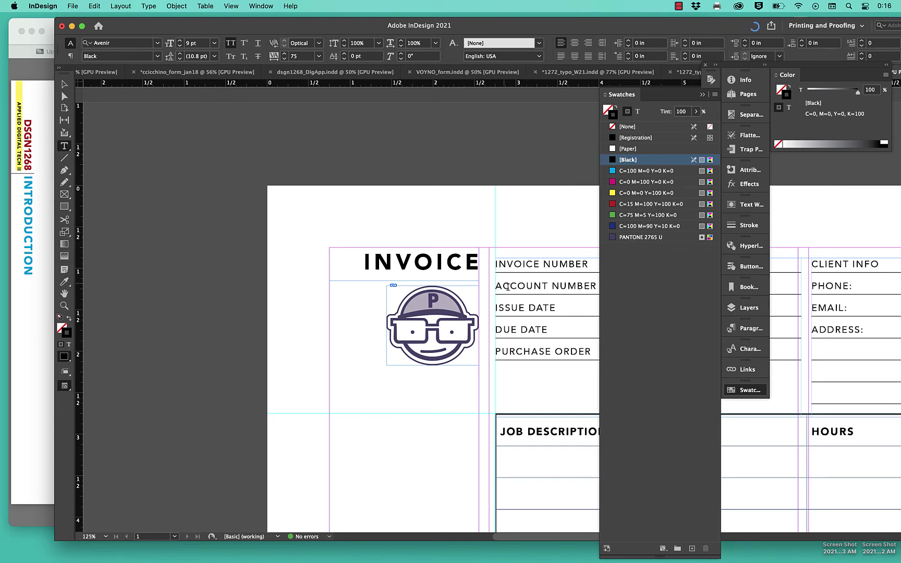
Fill the table's header row, from "Job Description" to "Total", with the PANTONE 2765 U swatch.
scroll(507, 286, right, 5)
scroll(507, 286, down, 1)
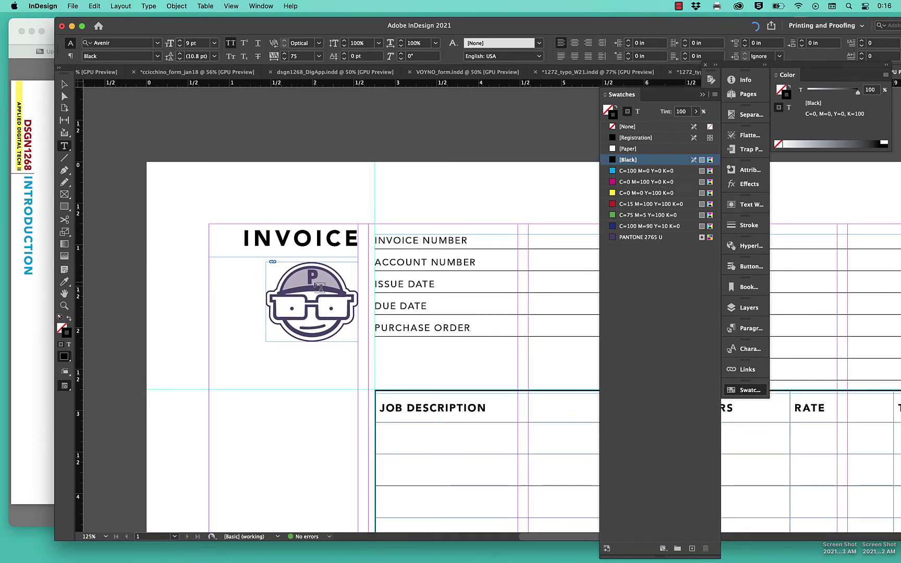
scroll(430, 304, right, 1)
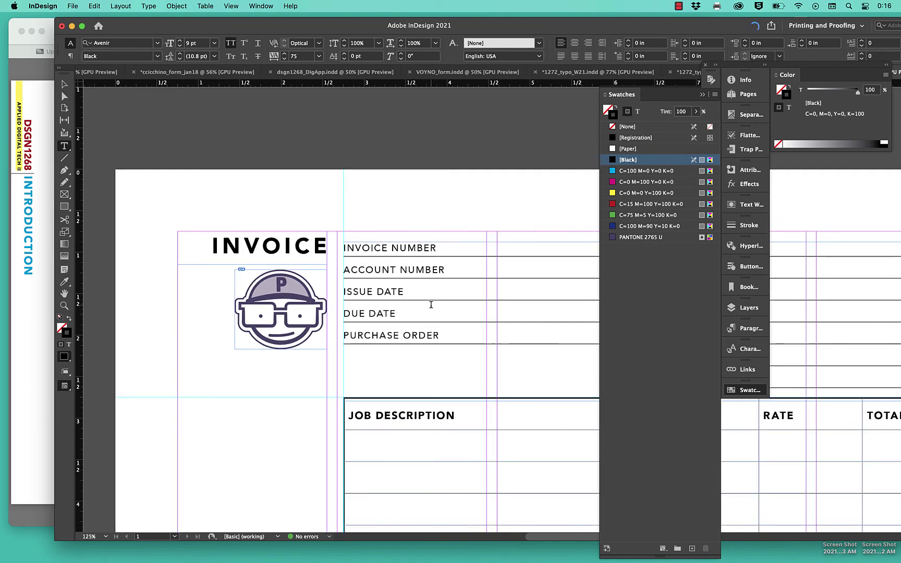
scroll(431, 304, down, 8)
scroll(431, 304, right, 1)
key(super+minus)
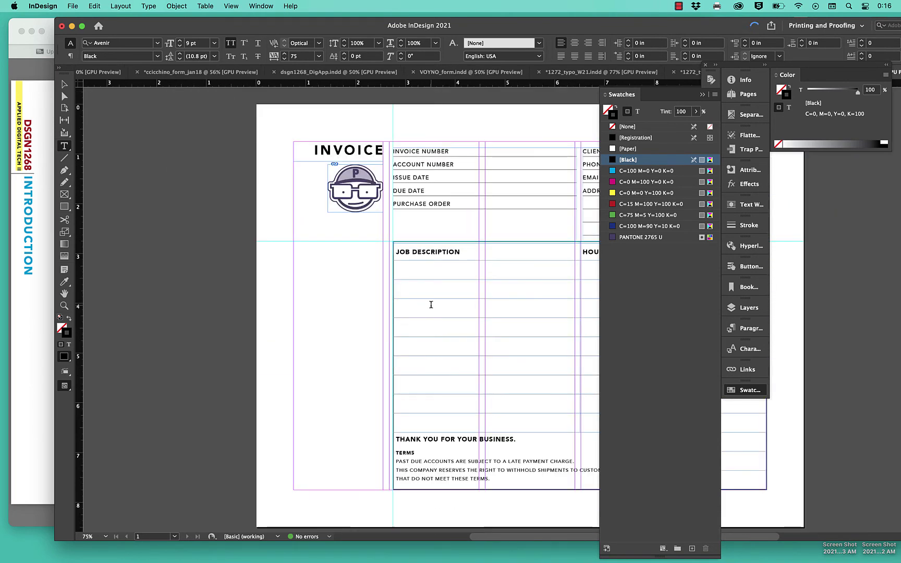
scroll(385, 305, up, 1)
scroll(386, 304, right, 1)
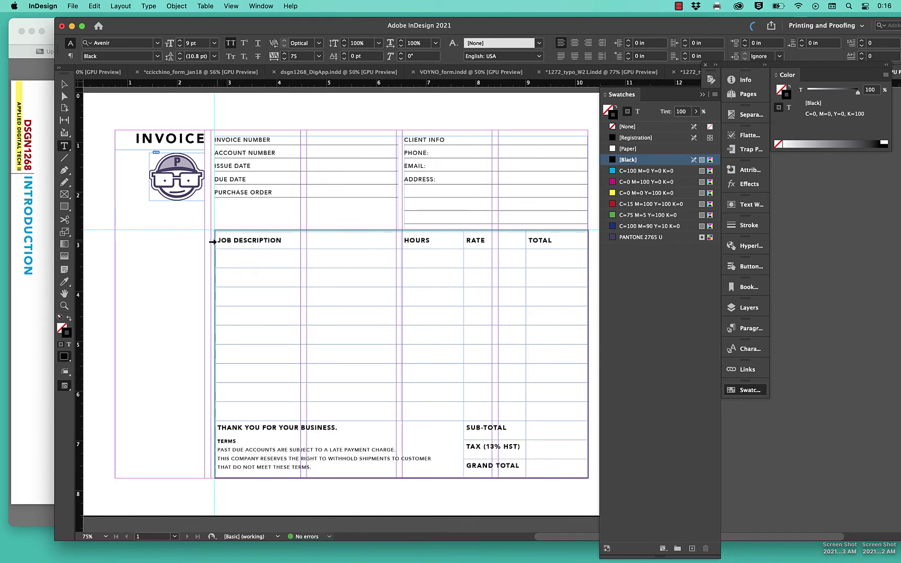
click(210, 242)
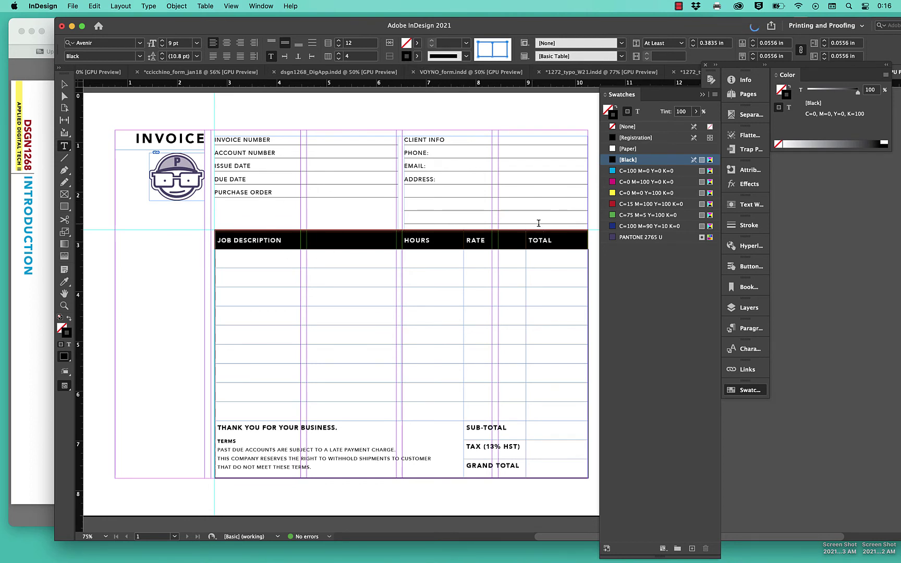
click(642, 237)
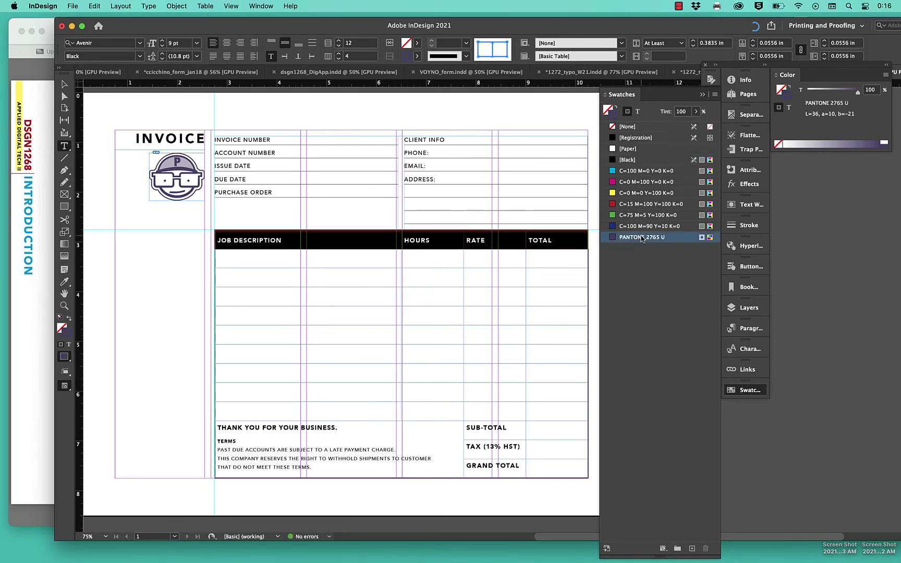
key(super+z)
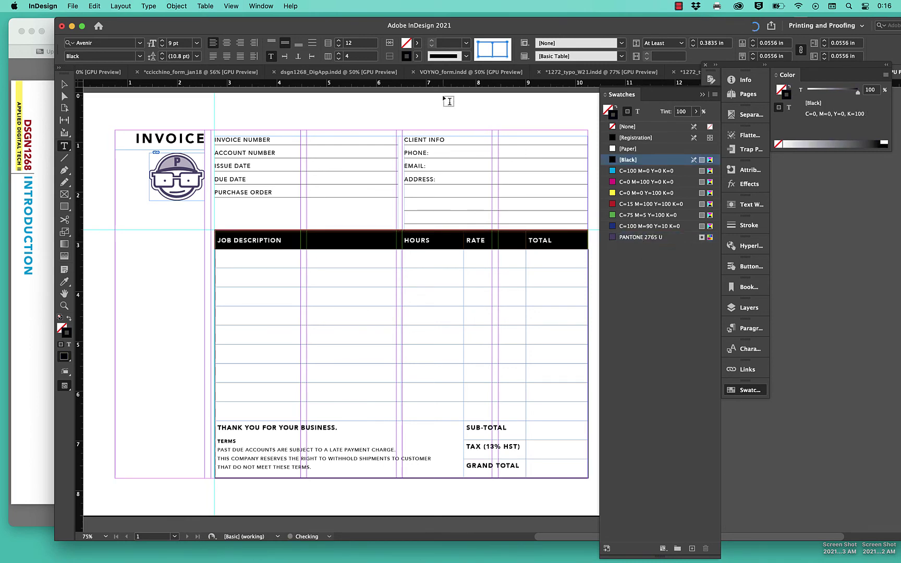
click(608, 110)
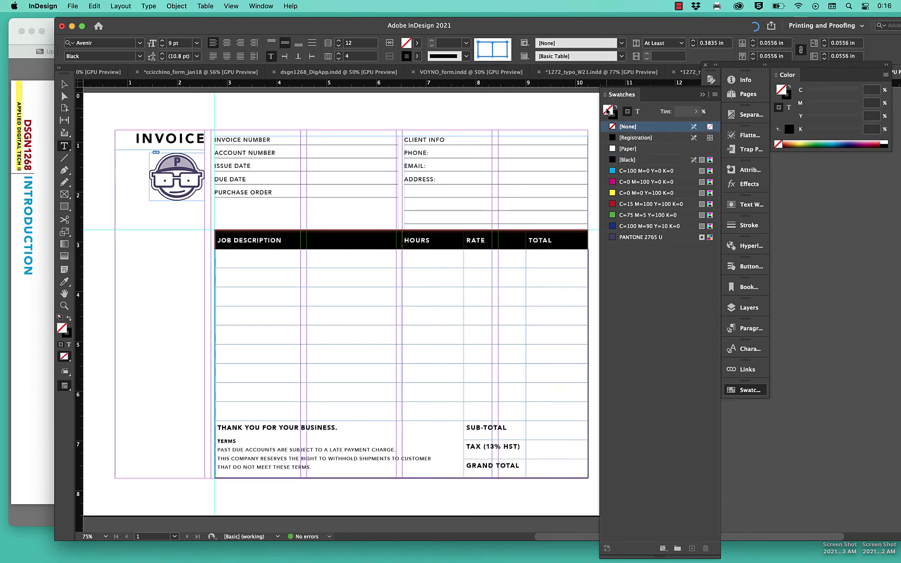
click(643, 238)
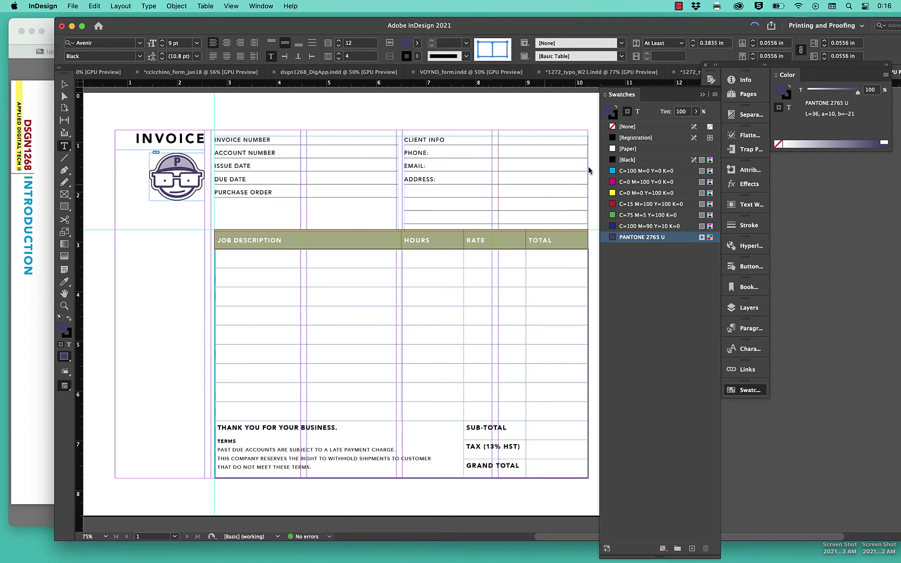
Reduce the header row's PANTONE 2765 U fill to a 39% tint and preview the page without guides.
drag(858, 92, 825, 94)
drag(826, 95, 826, 95)
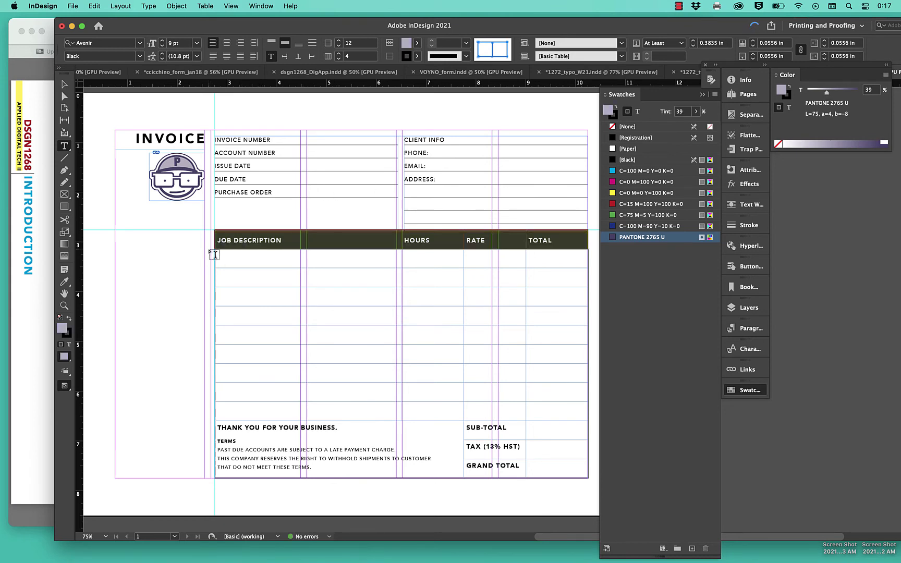
click(196, 260)
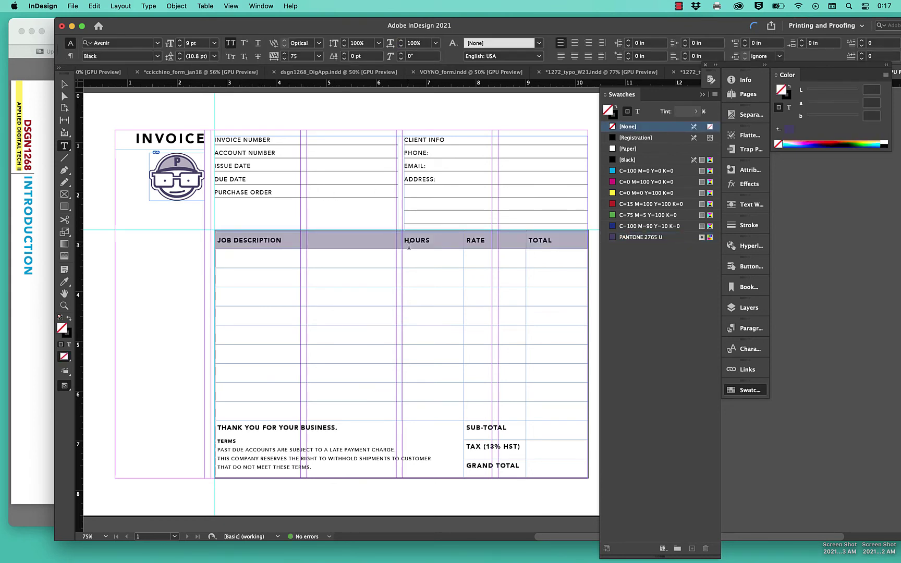
key(w)
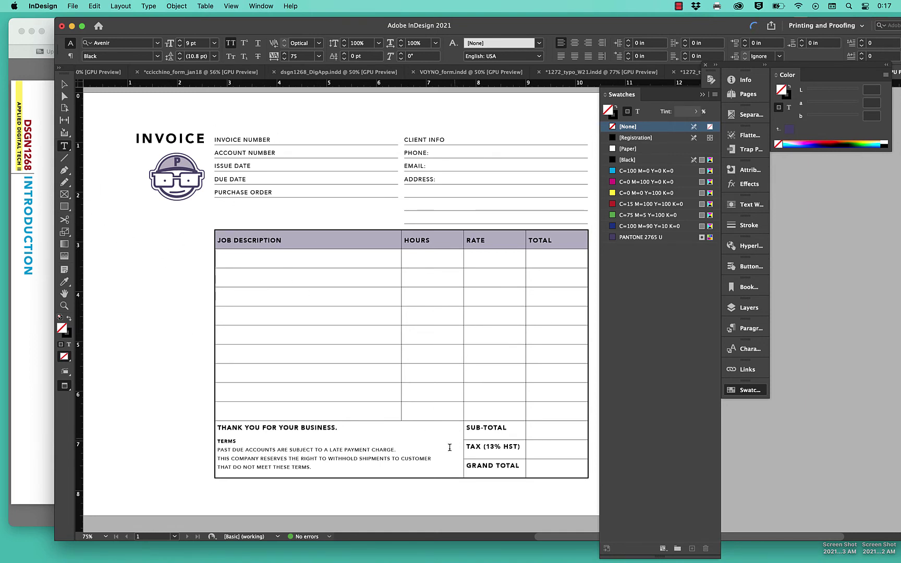
Fill the "Thank you for your business" and terms cell with a 12% tint of PANTONE 2765 U.
drag(454, 469, 217, 424)
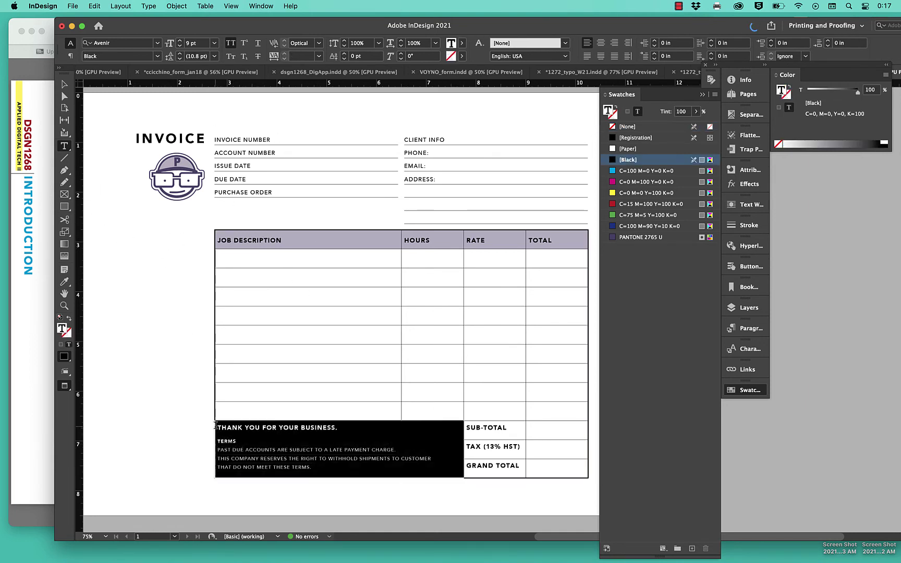
click(642, 236)
click(812, 93)
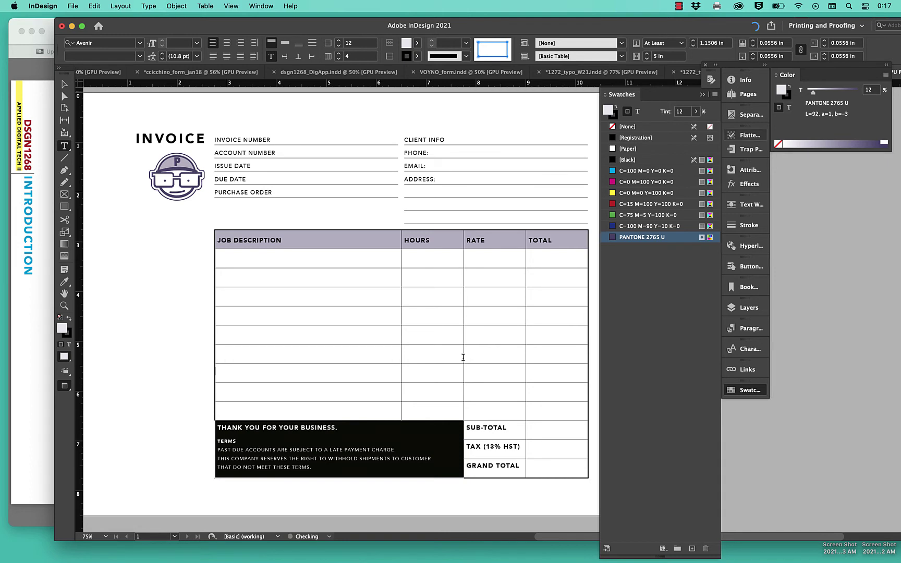
click(409, 458)
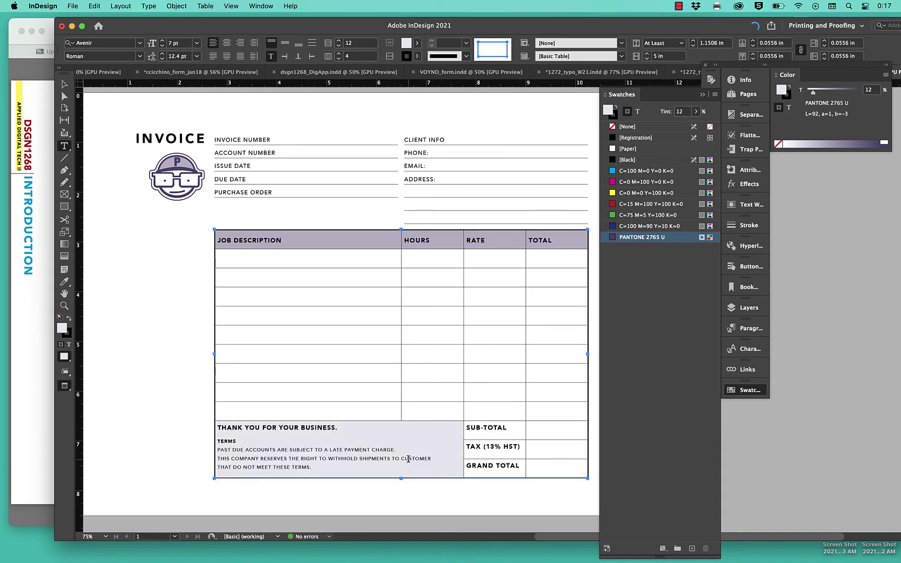
click(183, 464)
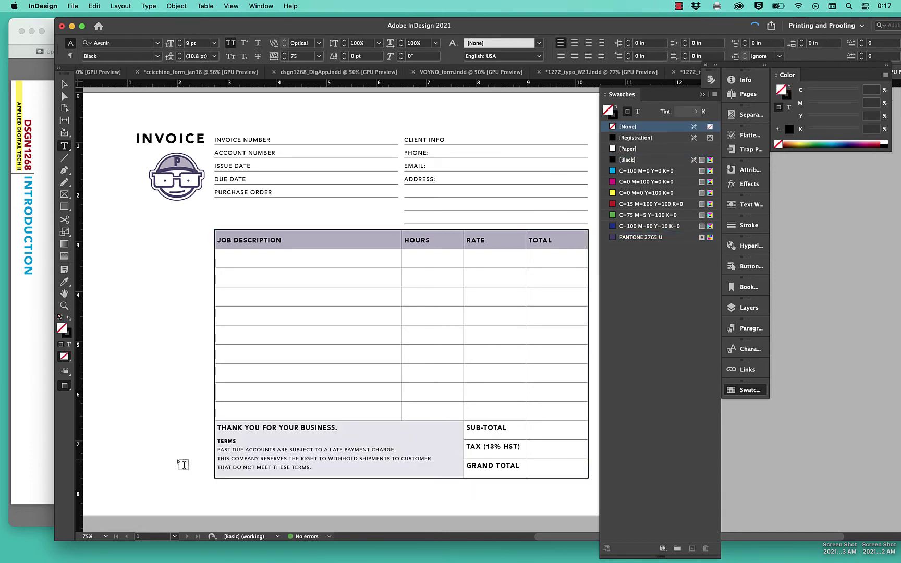
Colour the "Grand Total" text with PANTONE 2765 U at full strength.
drag(467, 466, 520, 467)
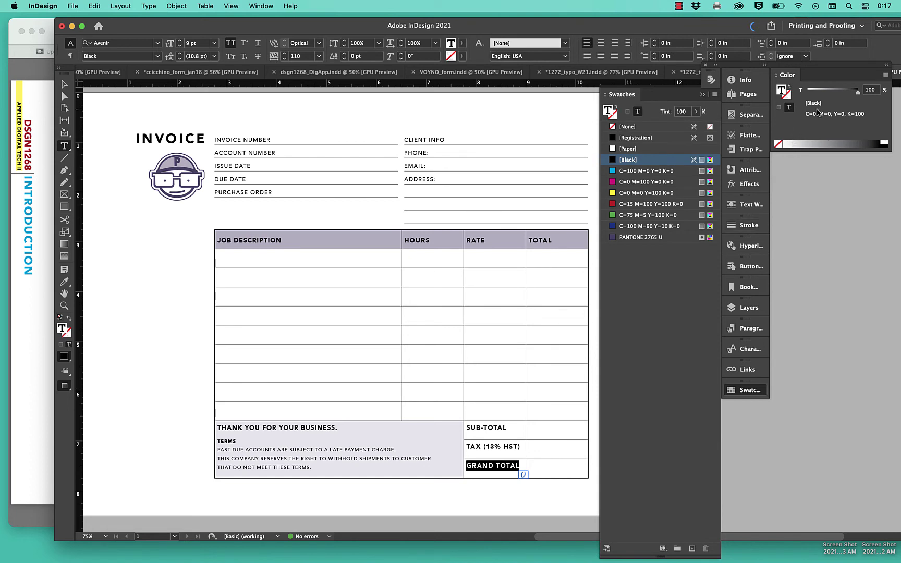
click(641, 238)
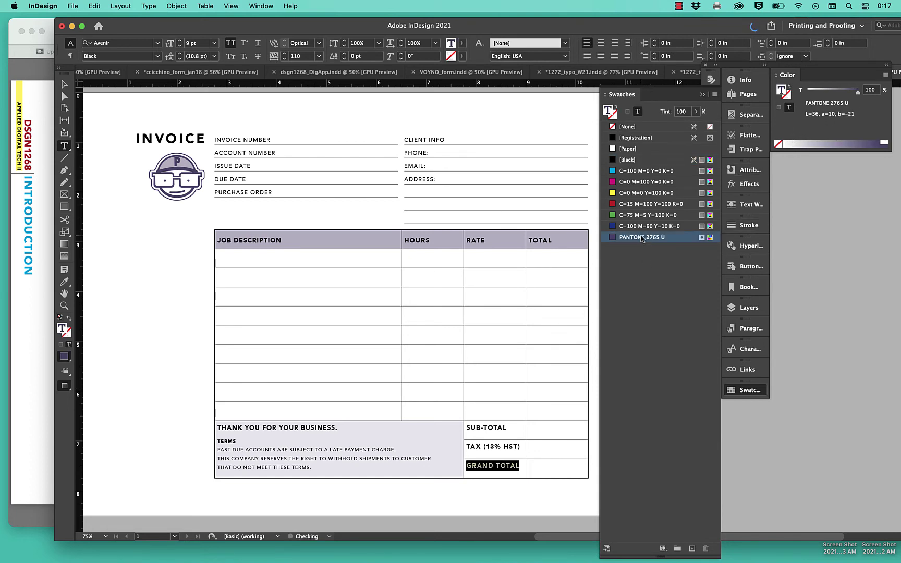
click(188, 419)
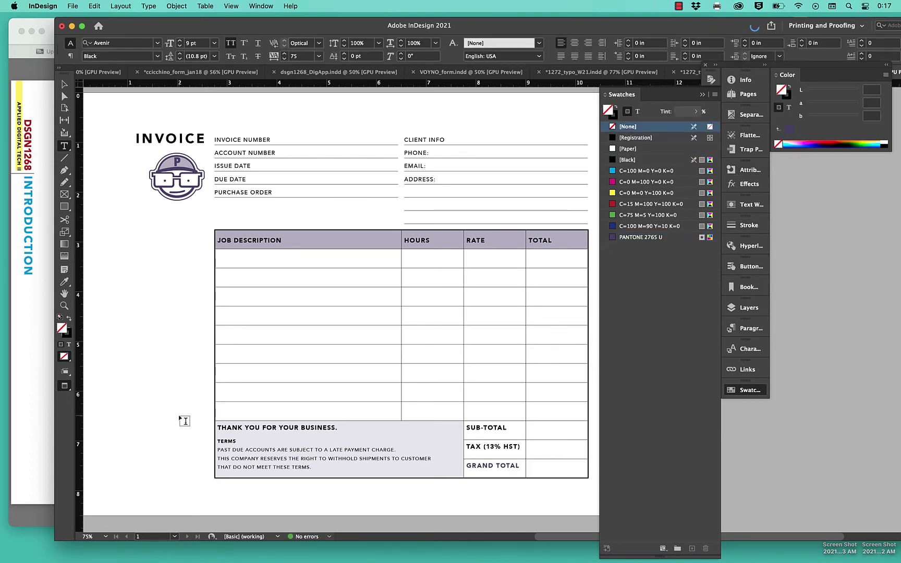
key(v)
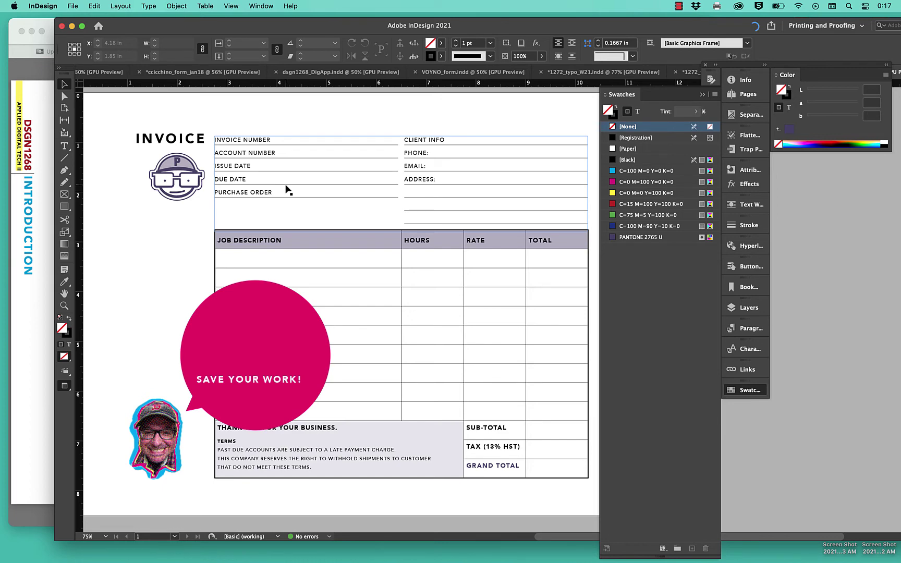
scroll(374, 300, right, 2)
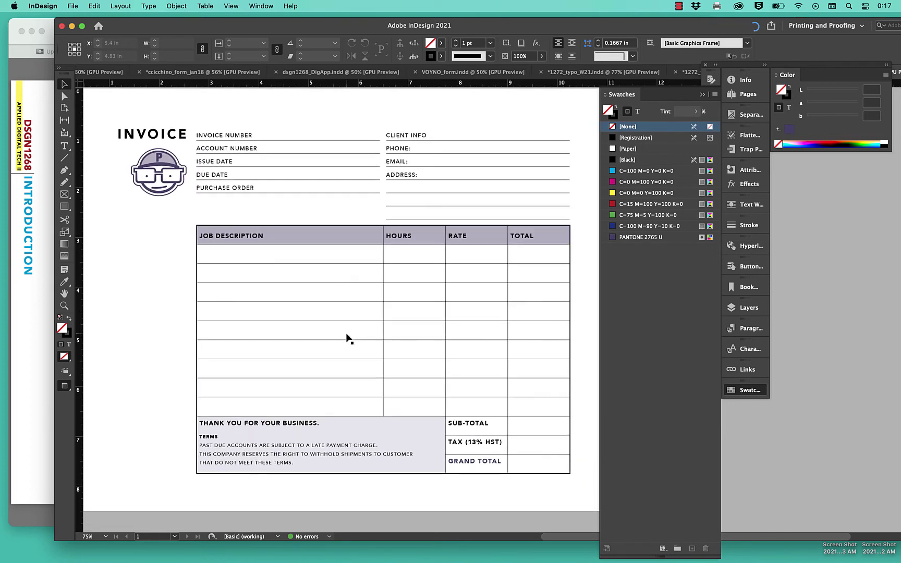
scroll(144, 220, left, 5)
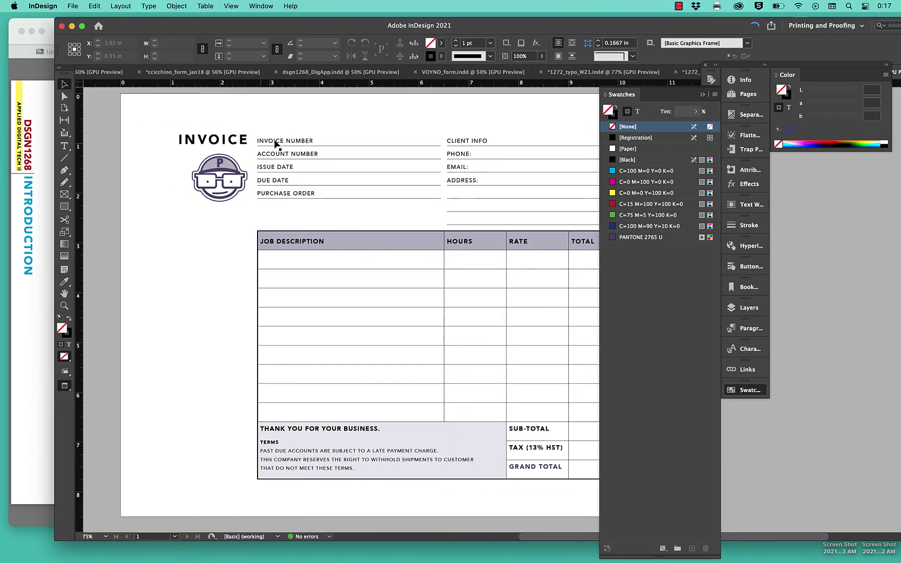
click(230, 142)
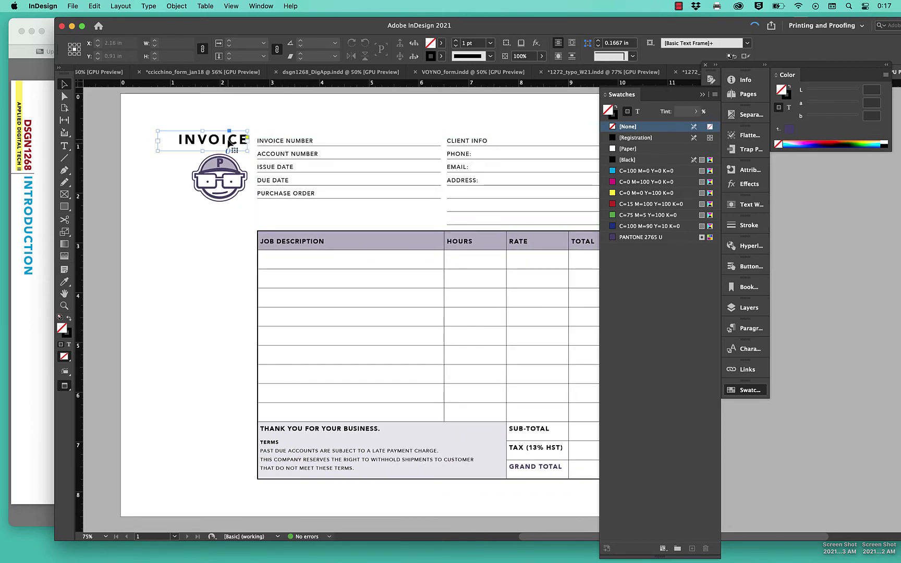
drag(229, 142, 223, 218)
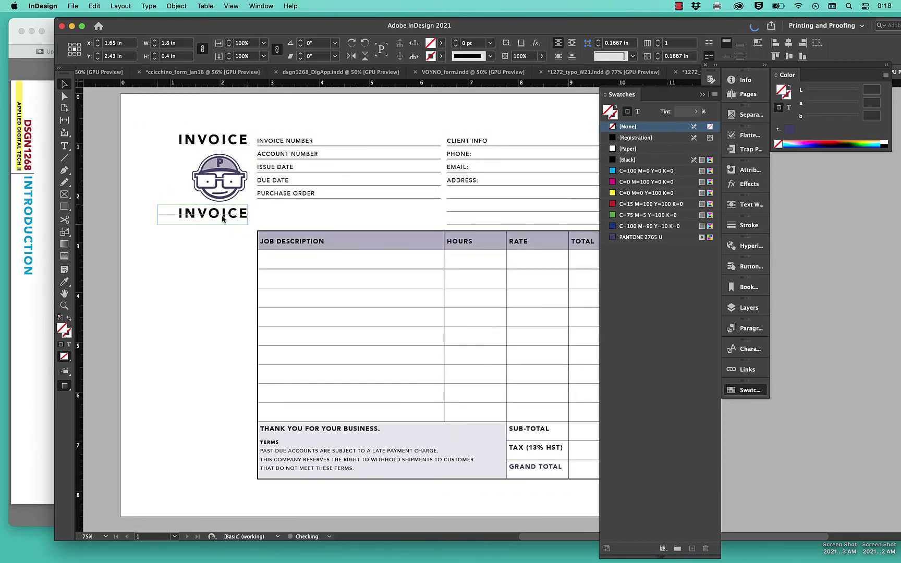
triple_click(222, 215)
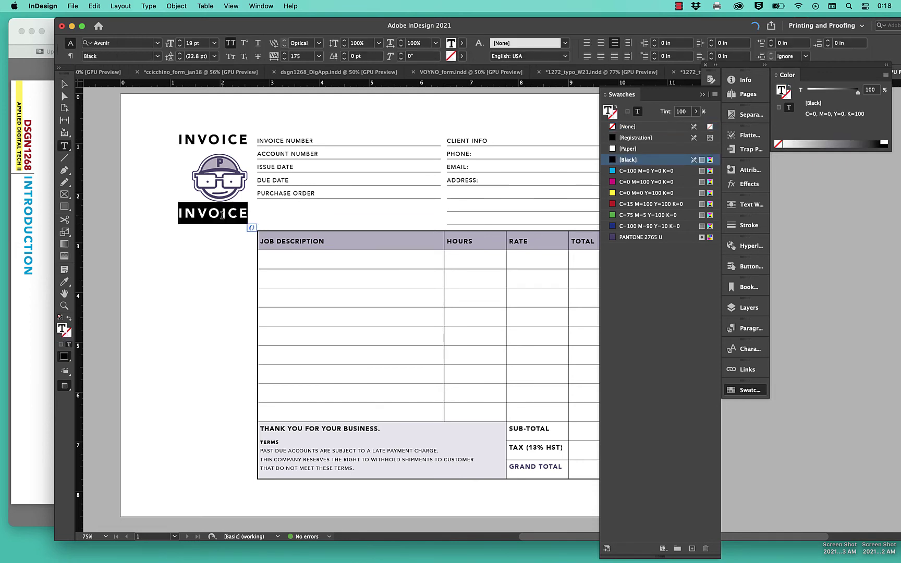
text(www.)
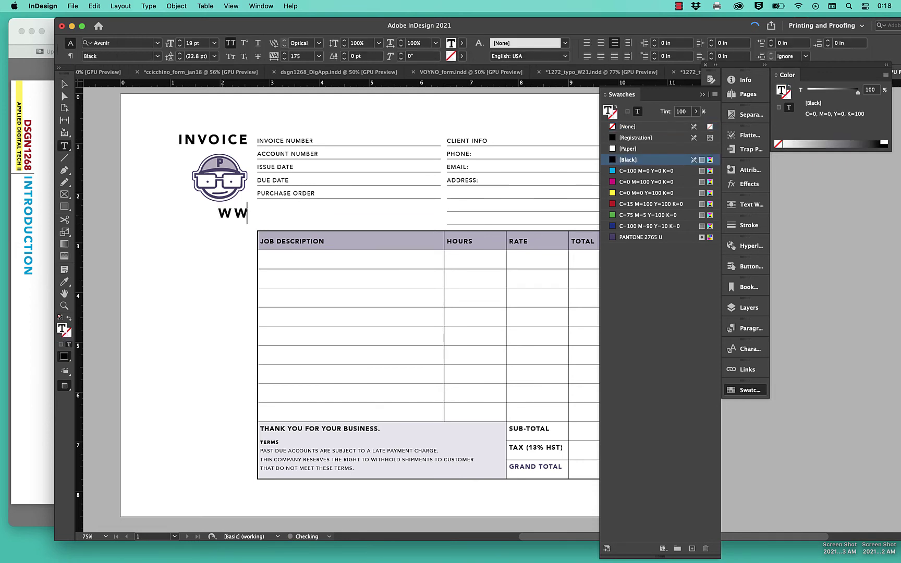
key(super+a)
key(super+shift+comma)
key(super+shift+comma)
key(super+shift+comma)
key(super+shift+comma)
key(super+shift+comma)
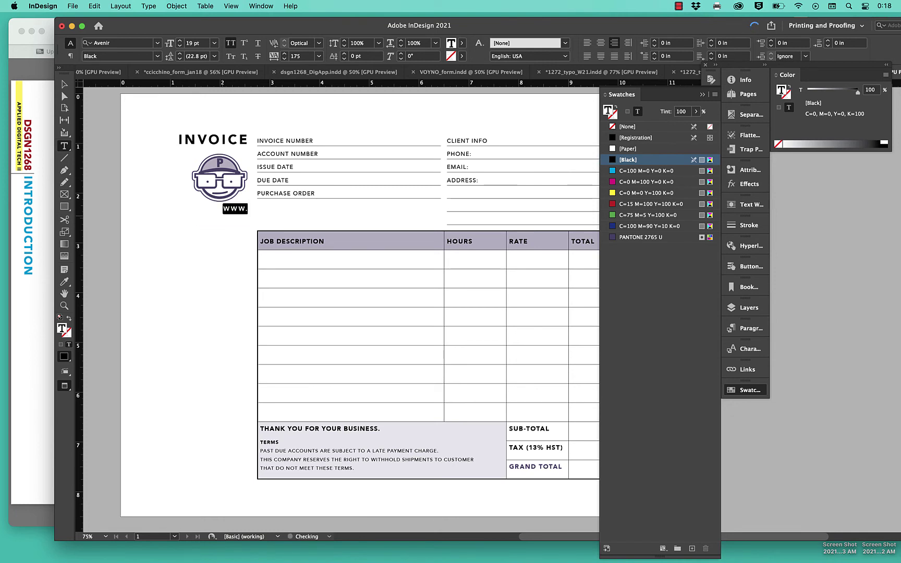
key(super+shift+comma)
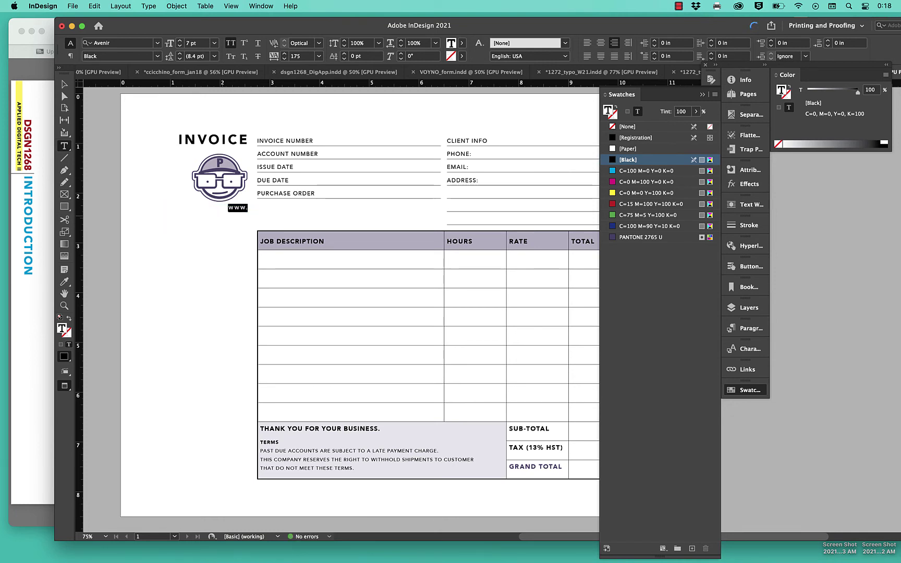
click(246, 207)
text(gopete)
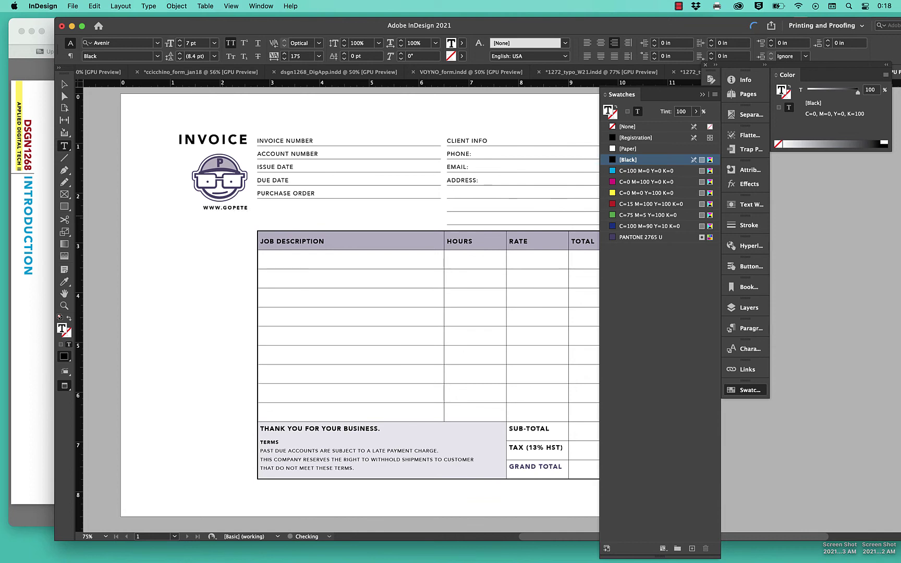
text(.org)
key(Escape)
click(200, 271)
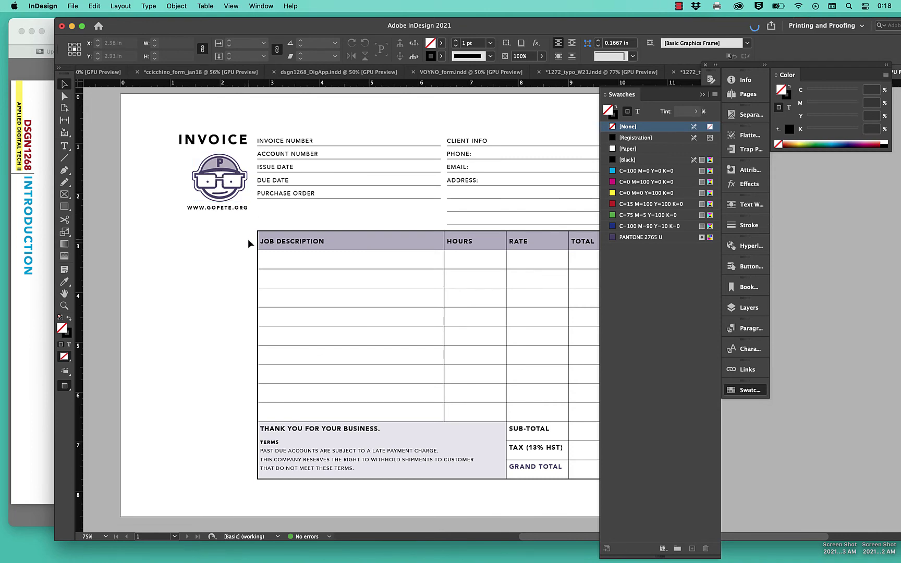
Draw an empty frame about 2.42 in wide and 0.2 in high on the Account Number line, beginning right after its label.
scroll(248, 239, right, 3)
scroll(247, 239, down, 1)
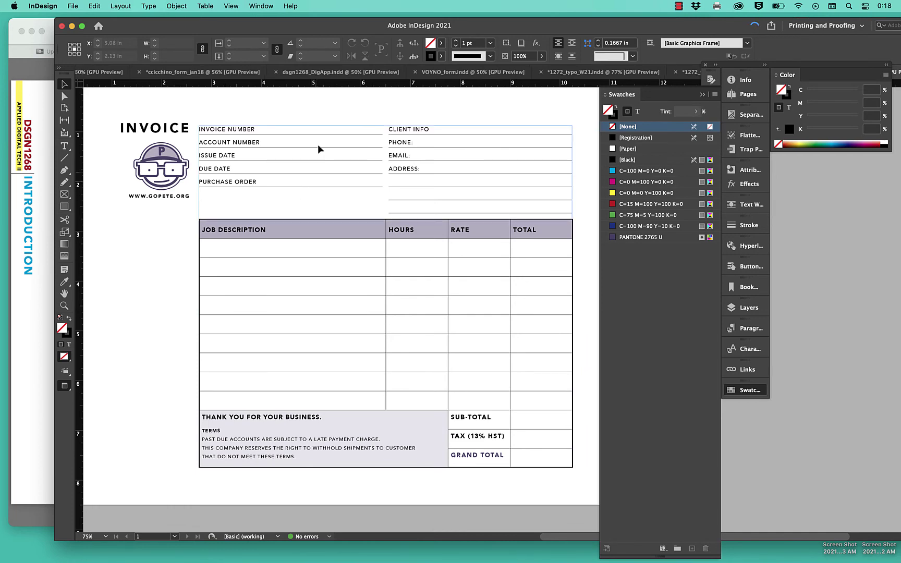
scroll(377, 123, left, 3)
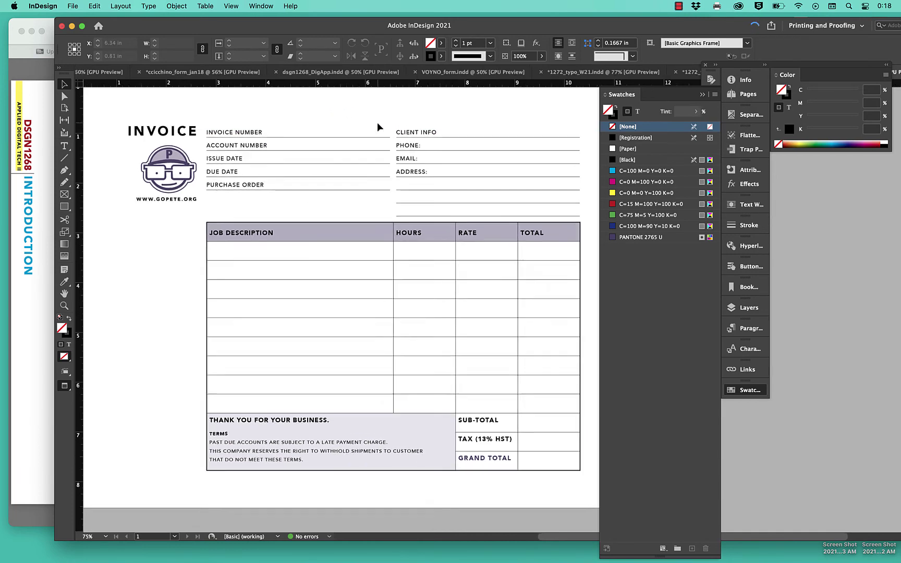
click(349, 306)
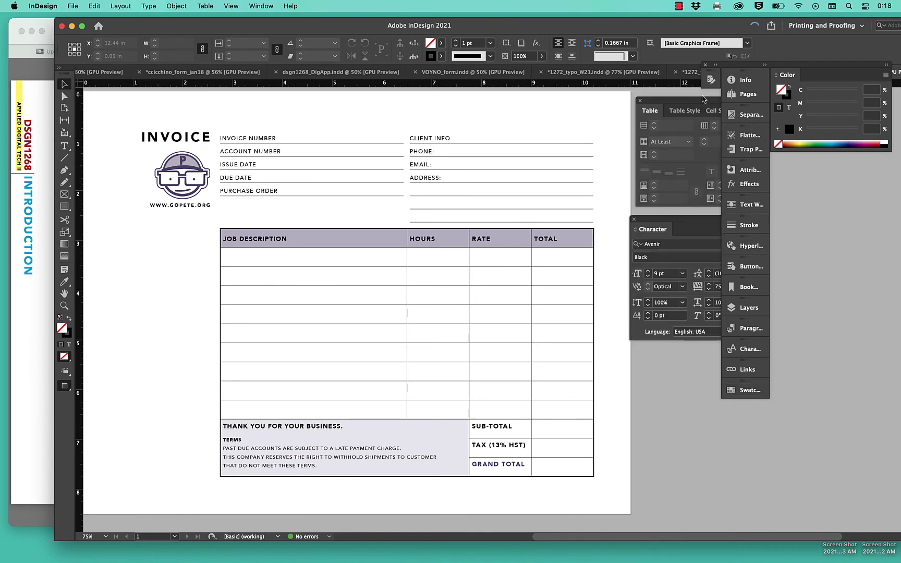
scroll(394, 260, left, 1)
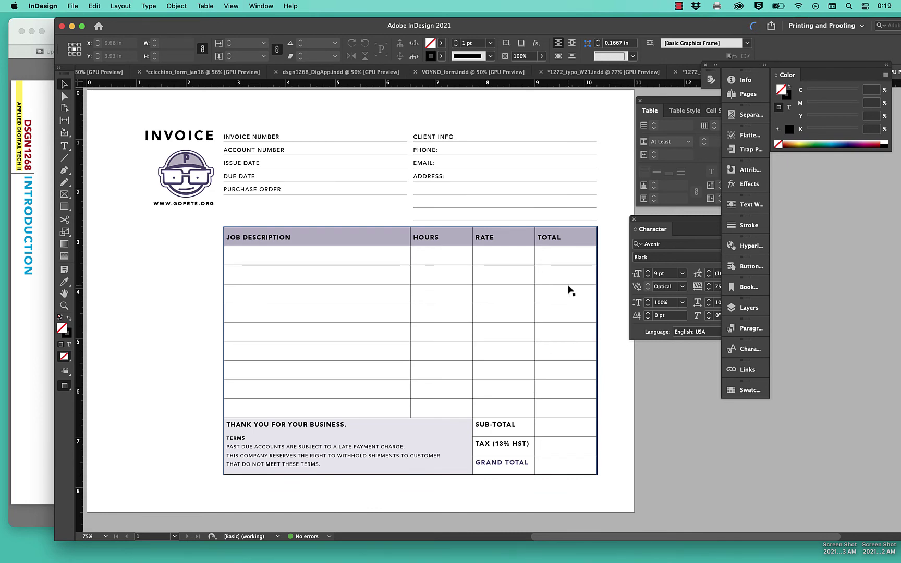
click(65, 195)
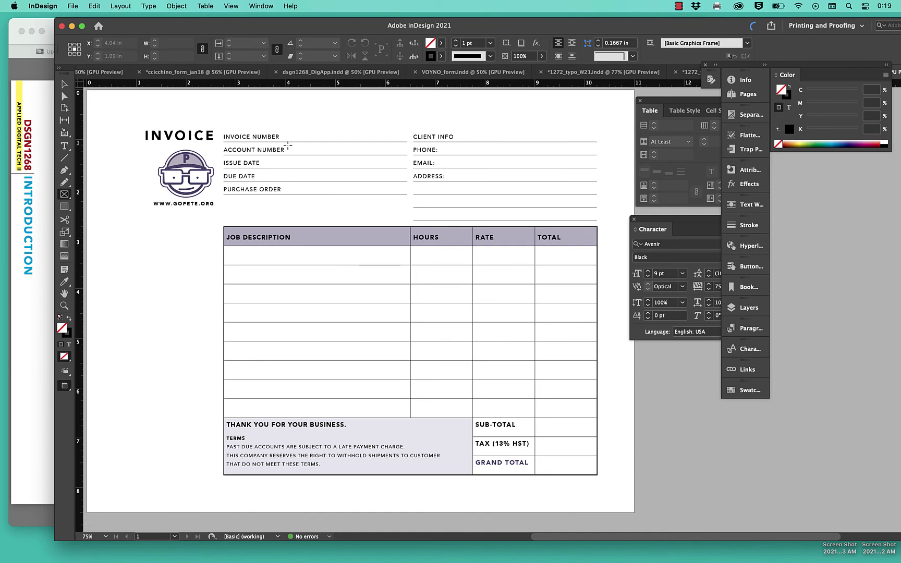
drag(287, 143, 406, 155)
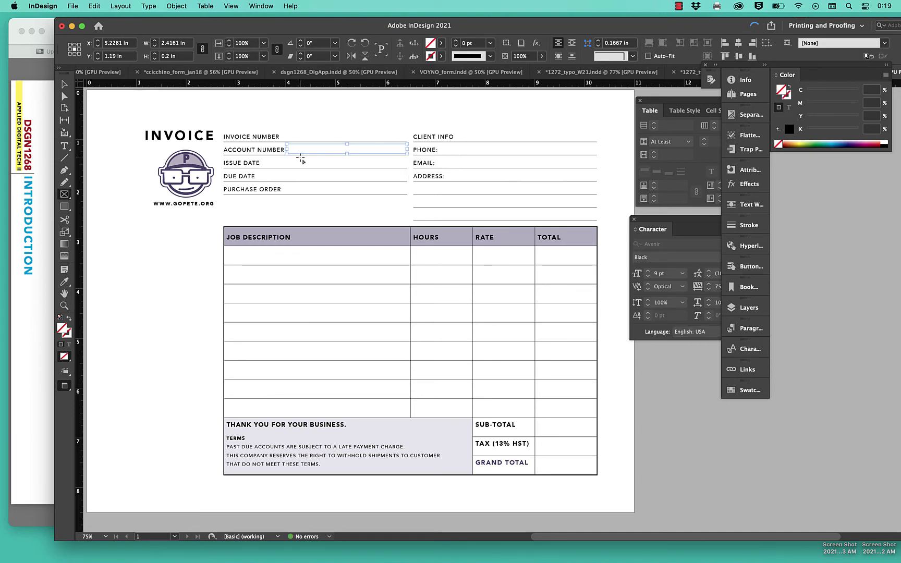
click(65, 84)
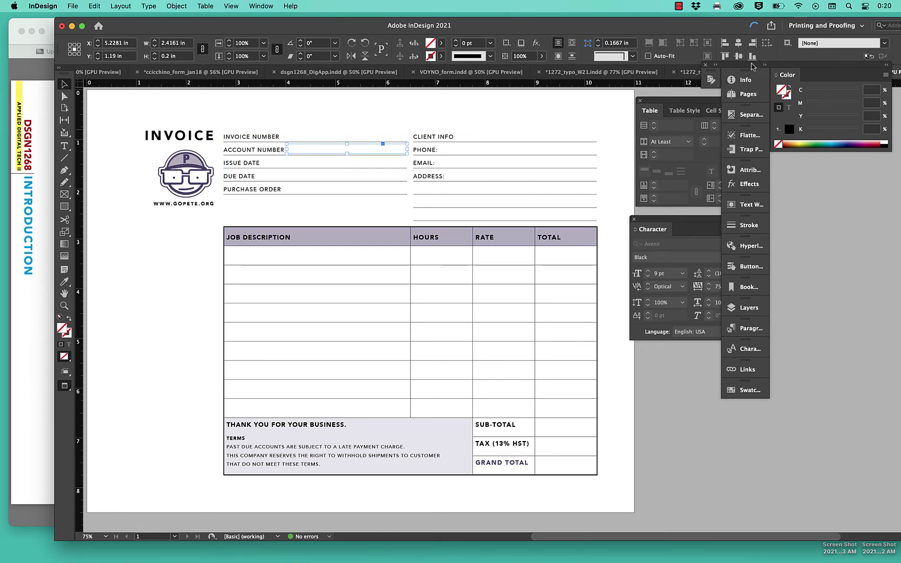
Bring up the Buttons and Forms settings and convert the Account Number frame into a Text Field.
mouse_move(752, 66)
mouse_down()
mouse_move(740, 66)
mouse_move(813, 65)
mouse_move(760, 69)
mouse_move(757, 41)
mouse_move(752, 83)
mouse_up()
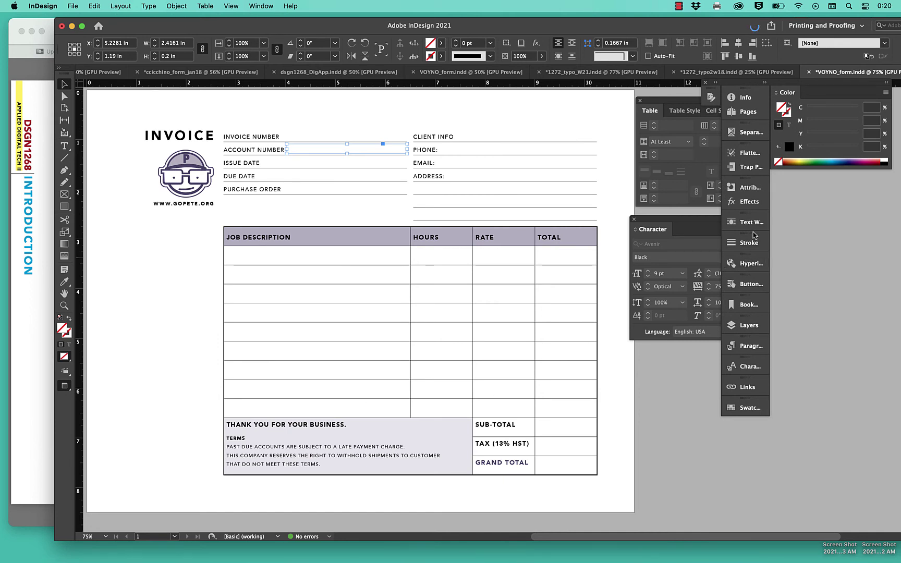
click(747, 284)
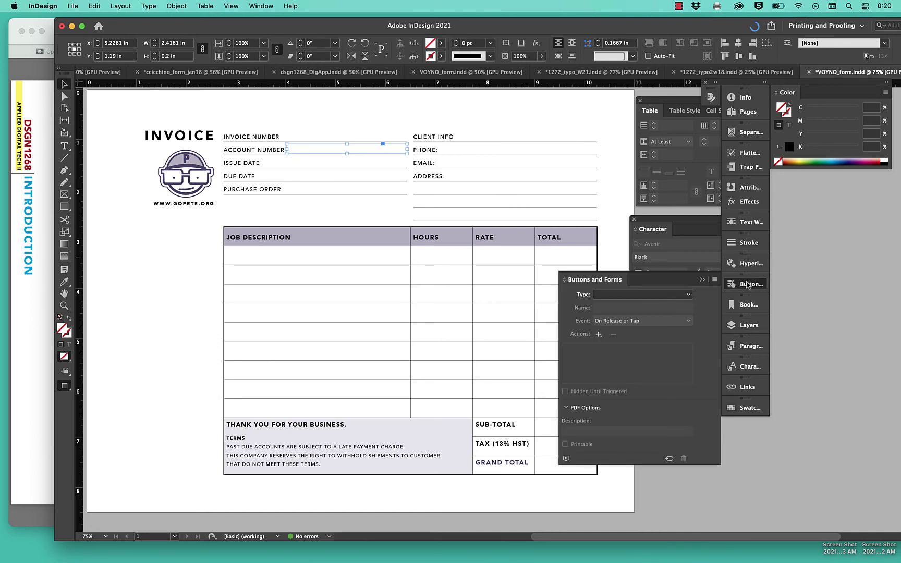
click(747, 284)
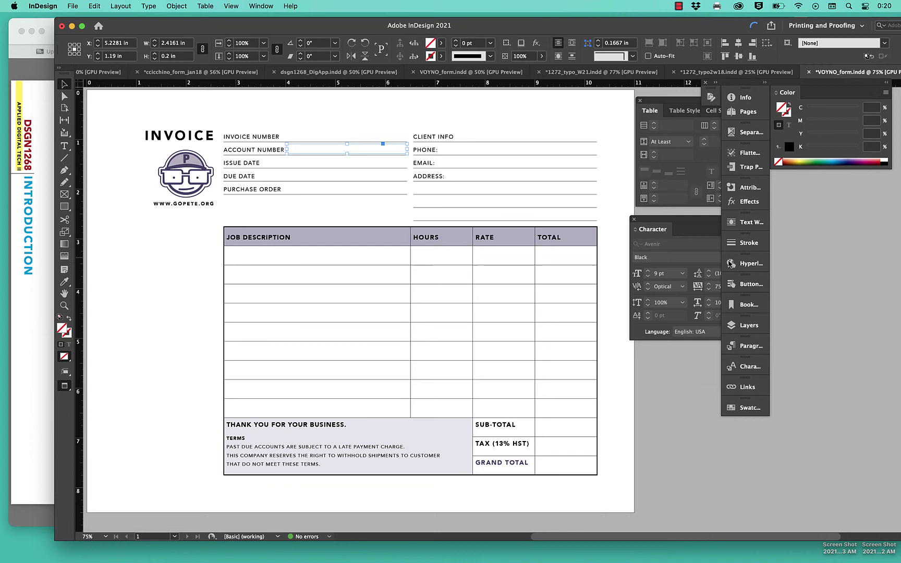
click(260, 5)
mouse_move(293, 205)
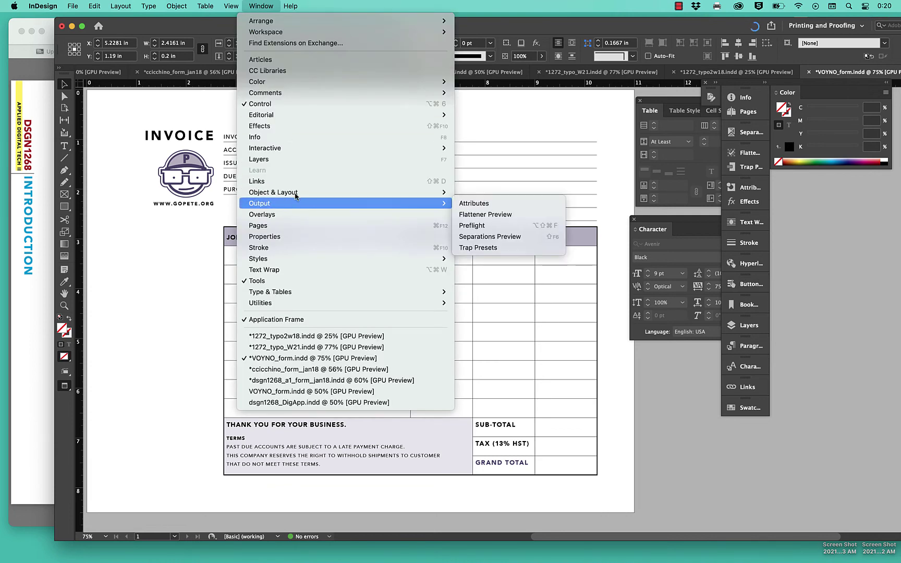
mouse_move(302, 148)
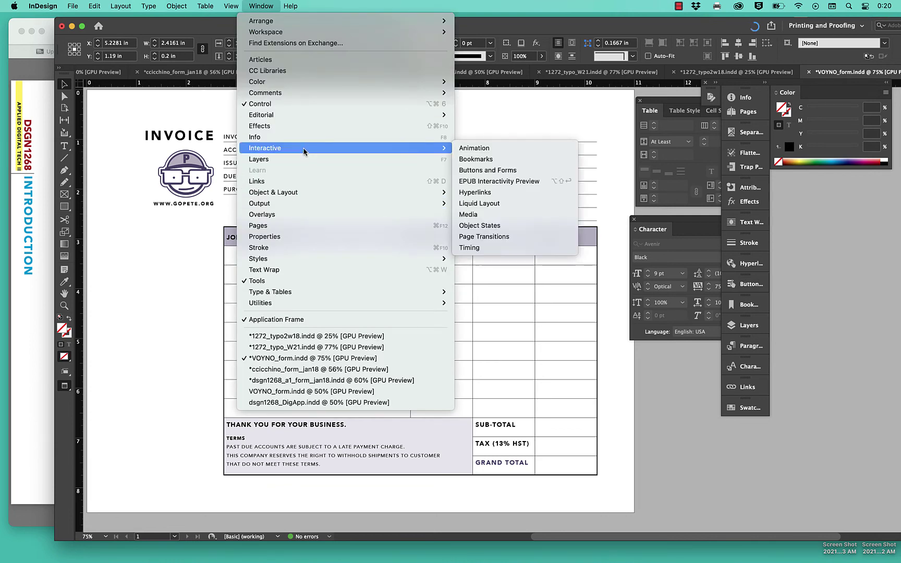
click(474, 169)
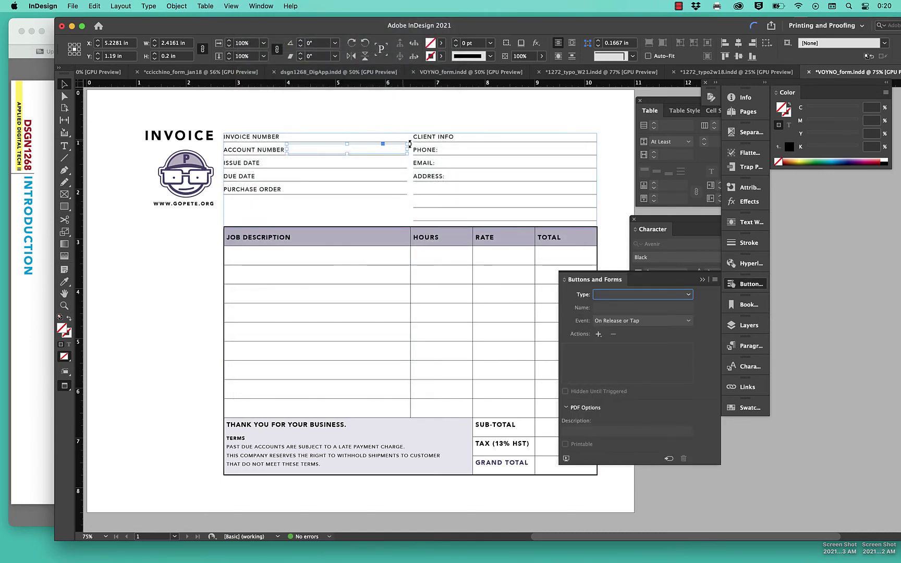
click(688, 295)
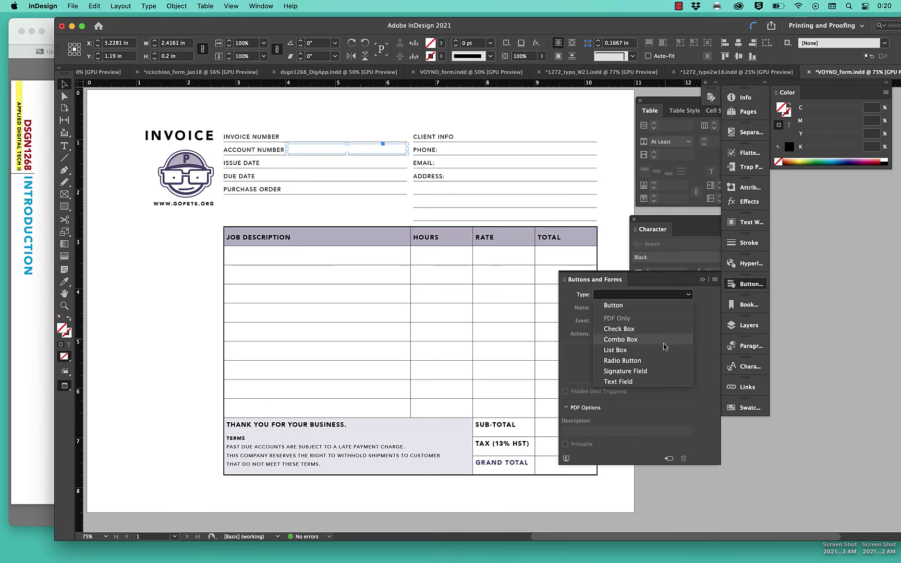
click(618, 381)
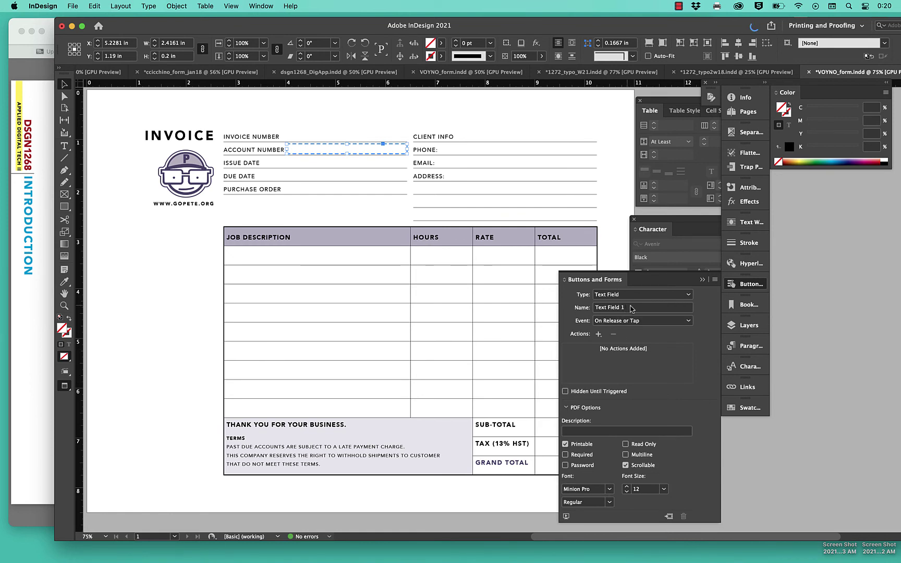
Name the Account Number text field "account number".
triple_click(631, 308)
text(accou)
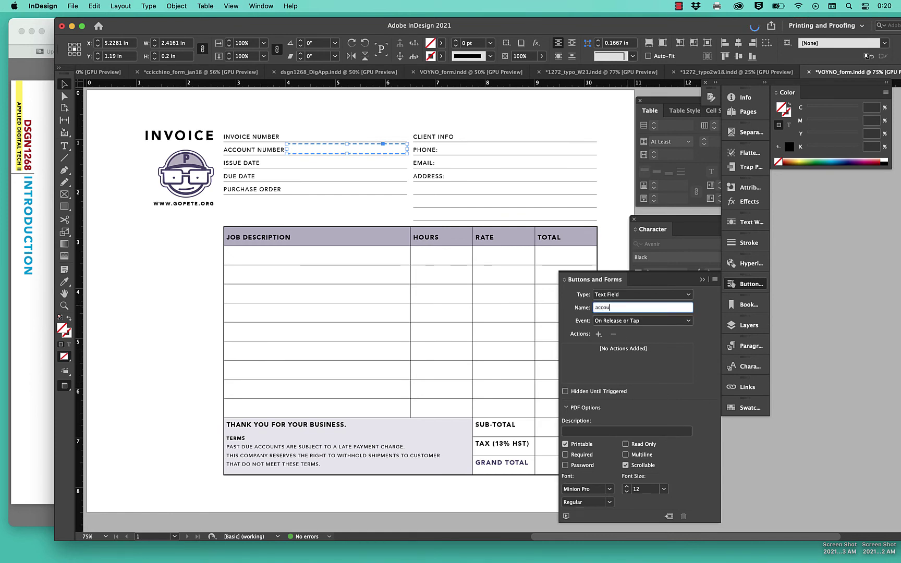
text(nt number)
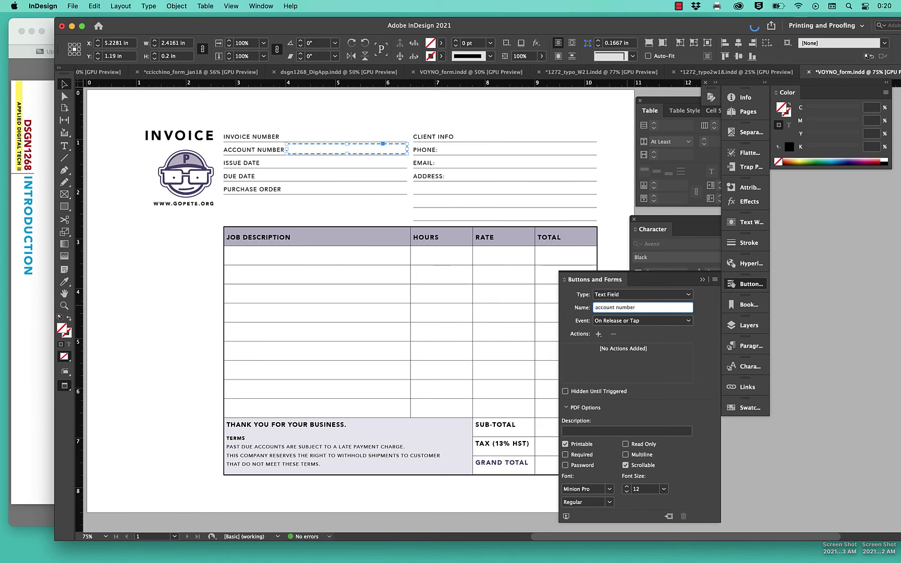
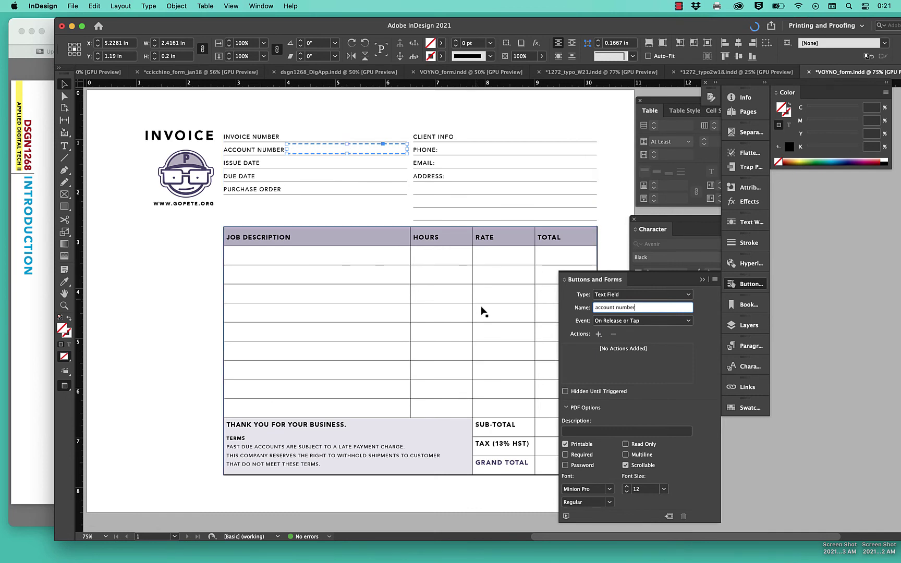
Set the "account number" field's font to Courier New at size 9.
click(609, 489)
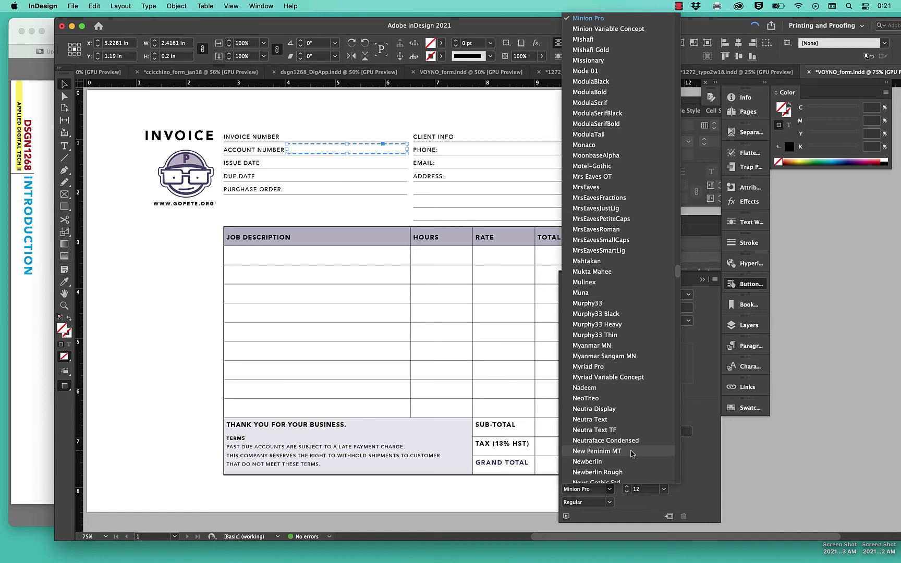
scroll(630, 454, up, 20)
scroll(630, 454, down, 5)
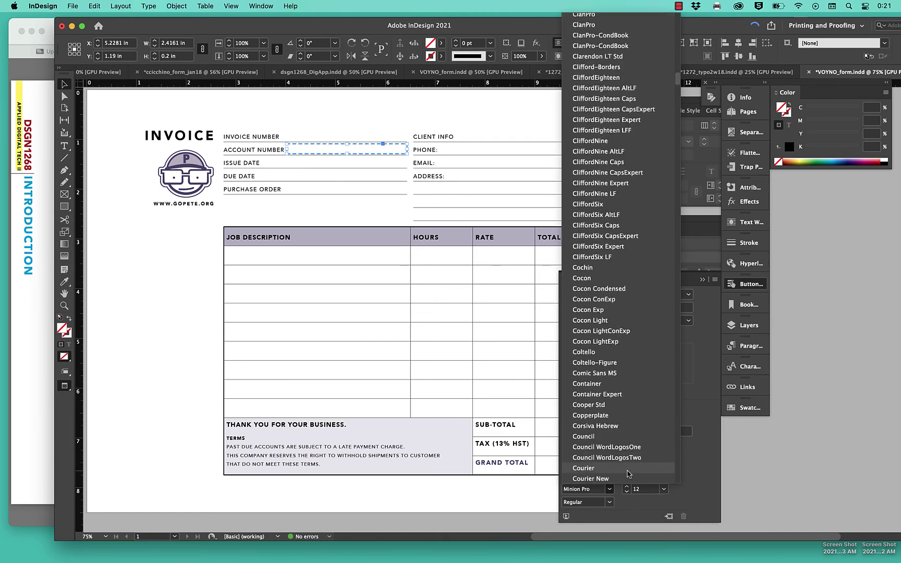
click(629, 478)
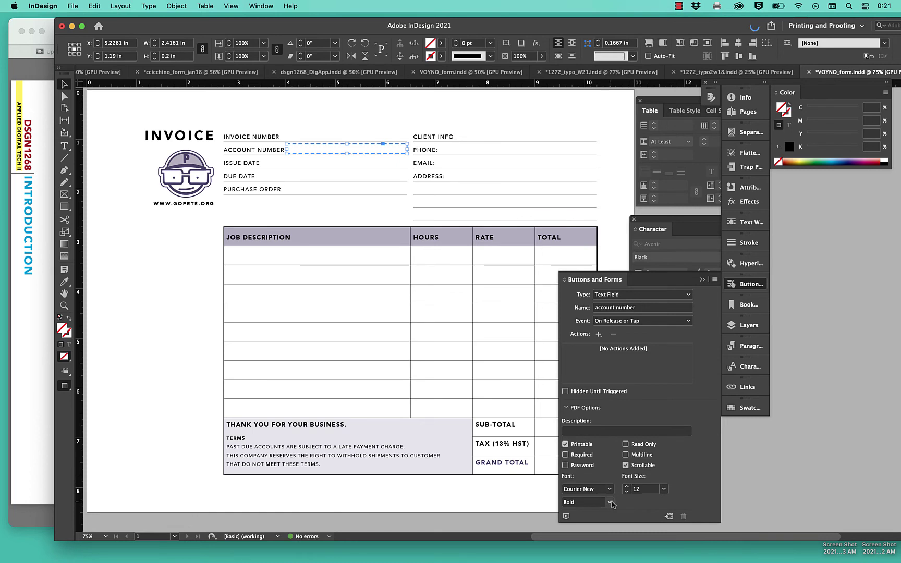
click(663, 489)
click(658, 514)
double_click(637, 489)
text(9)
key(Tab)
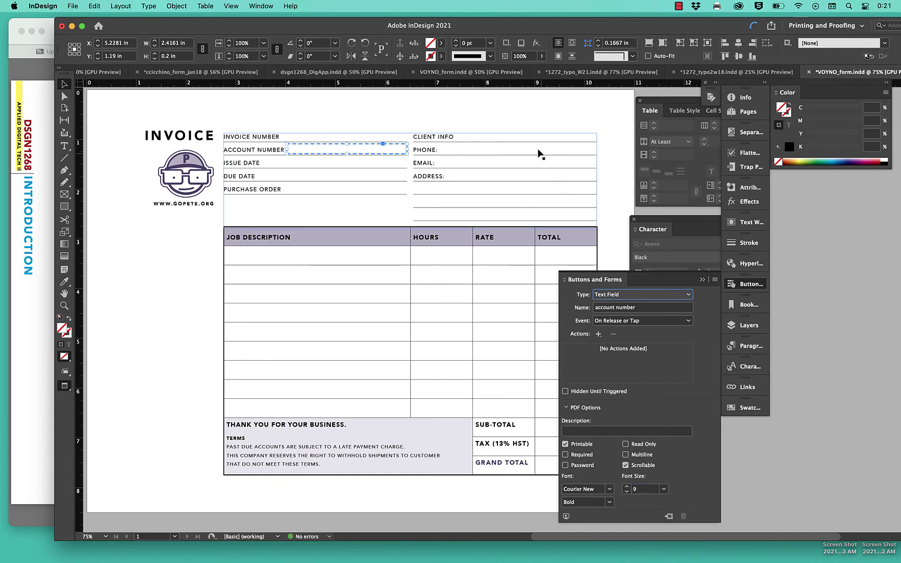
Duplicate the "account number" field straight up onto the Invoice Number line, at about Y 0.92 in.
click(539, 106)
click(353, 148)
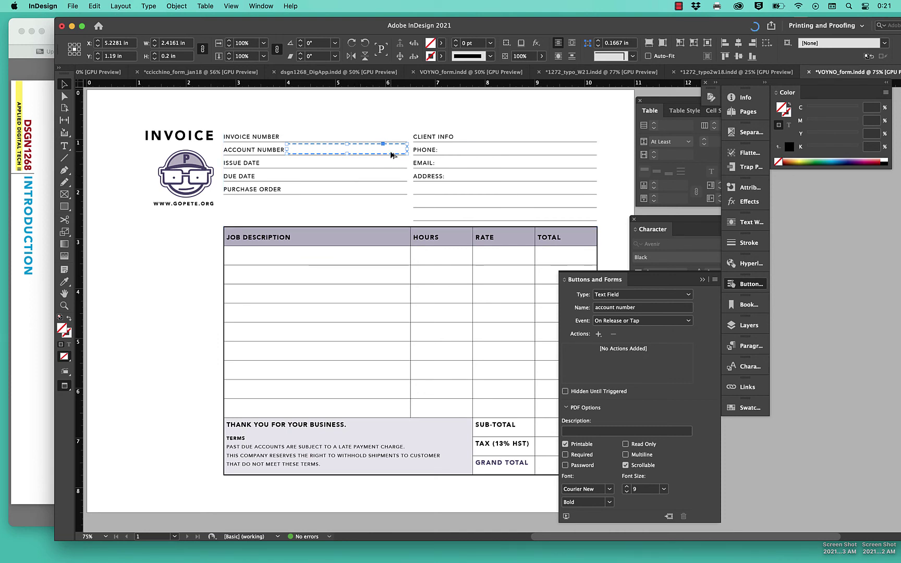
drag(392, 154, 392, 136)
key(Down)
key(Down)
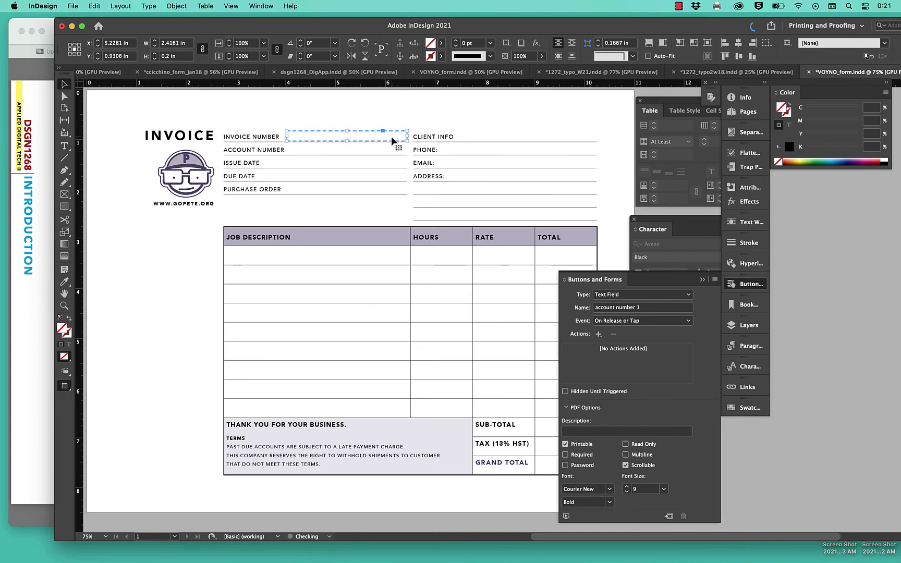
Rename the copied field on the Invoice Number line "invoice no".
triple_click(631, 309)
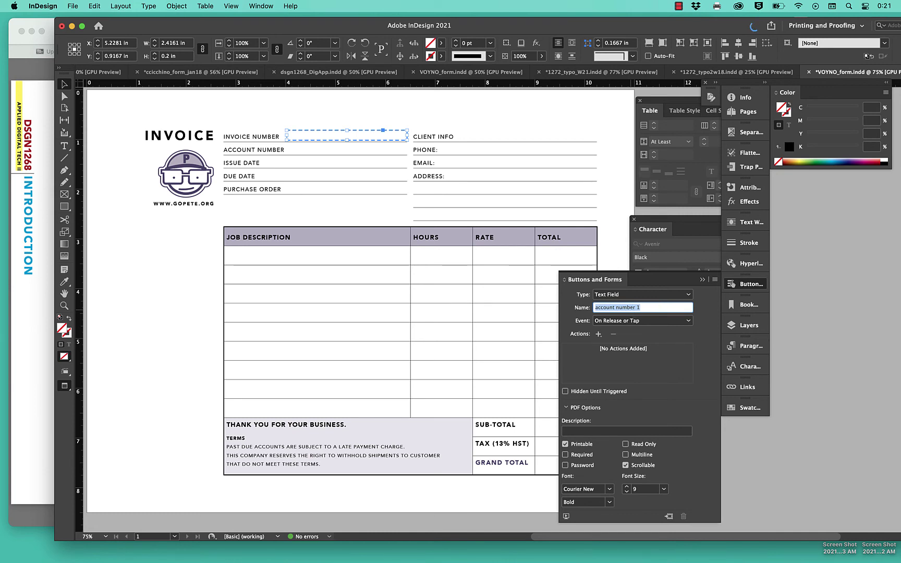
text(invoice no.)
key(Return)
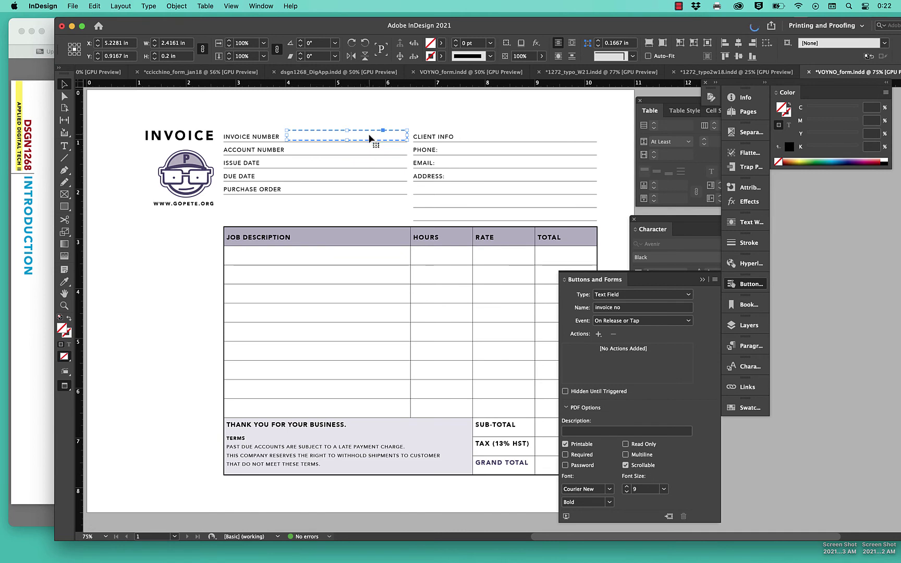
Duplicate the "account number" field onto the Issue Date line and extend its left edge to the label, making it about 2.92 in wide.
drag(373, 155, 373, 165)
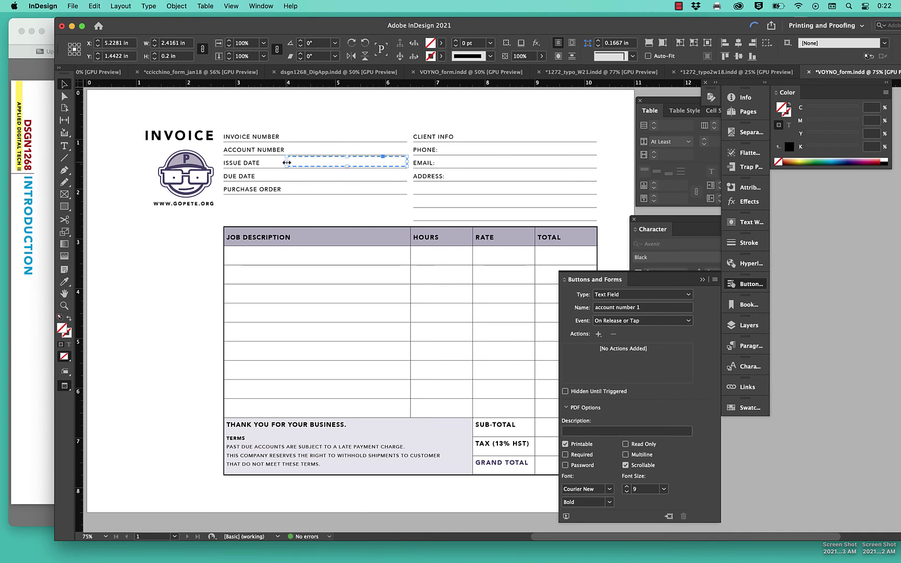
drag(287, 163, 262, 163)
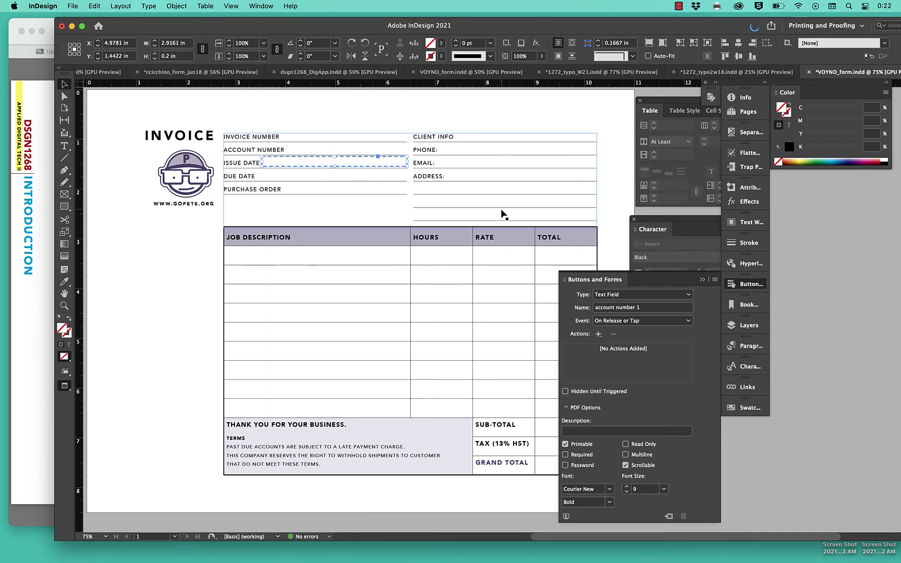
Rename the copied field on the Issue Date line "issue date".
click(652, 308)
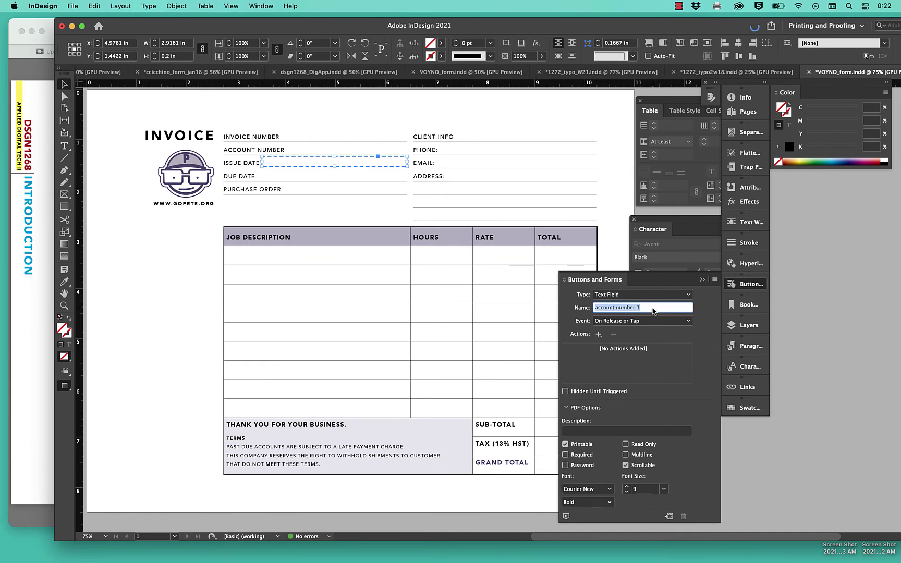
text(issue date)
key(Return)
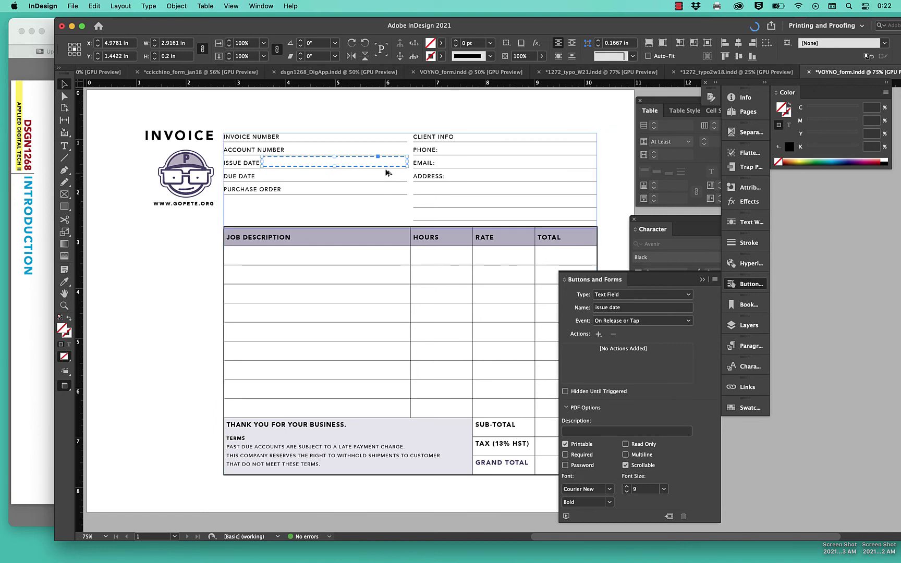
Duplicate the "issue date" field onto the Due Date line, extend its left edge to about 2.98 in wide, and name it "due date".
drag(388, 166, 389, 177)
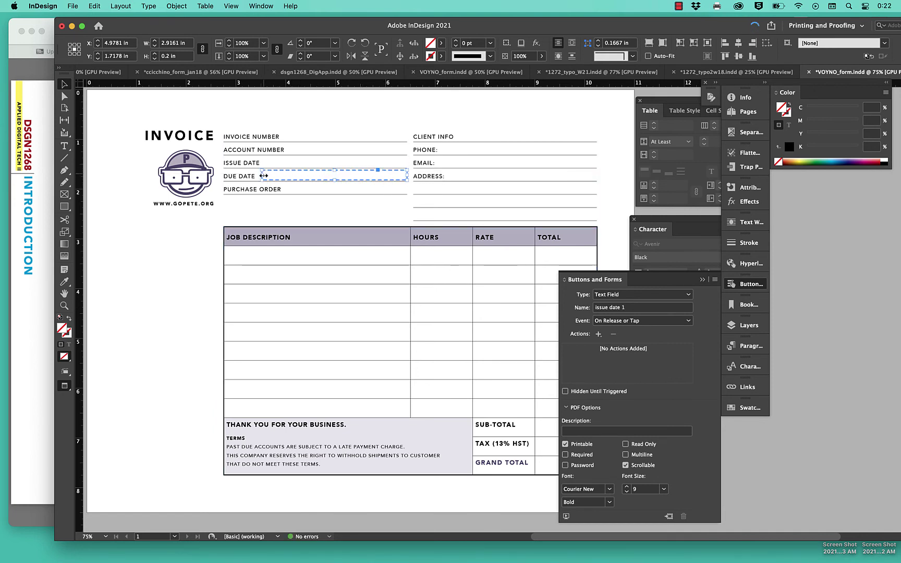
drag(263, 176, 262, 177)
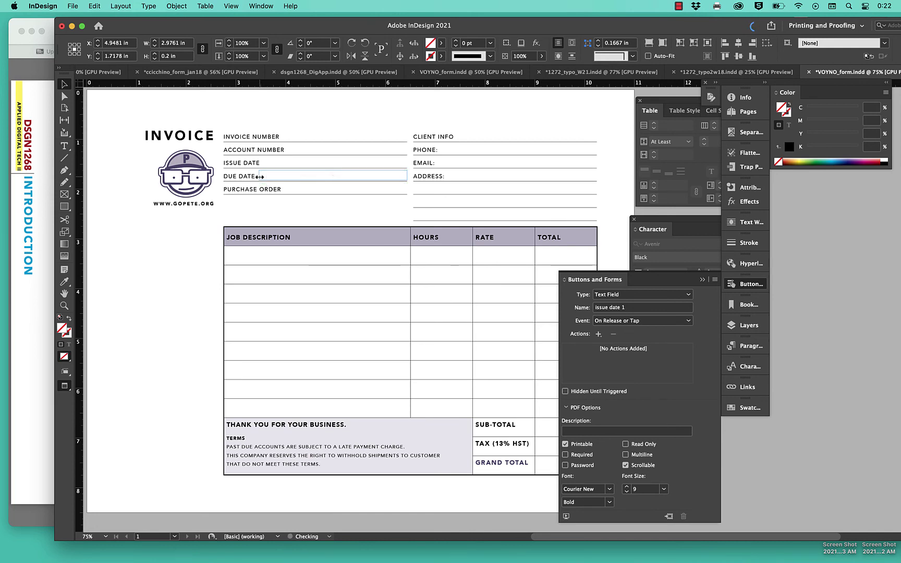
click(636, 309)
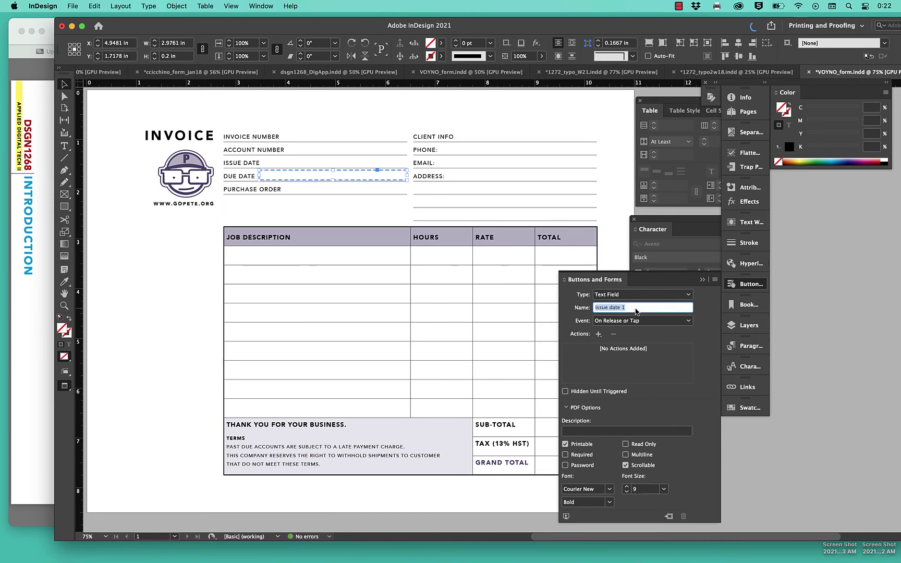
text(due)
key(Return)
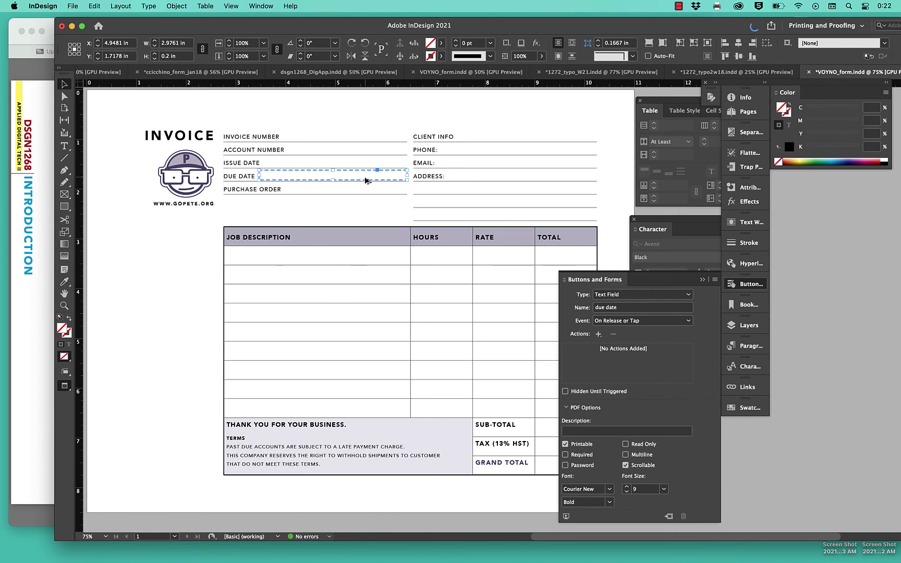
Duplicate the "due date" field onto the Purchase Order line, narrow it to about 2.48 in from its left edge, and name it "purchase order".
drag(368, 179, 363, 194)
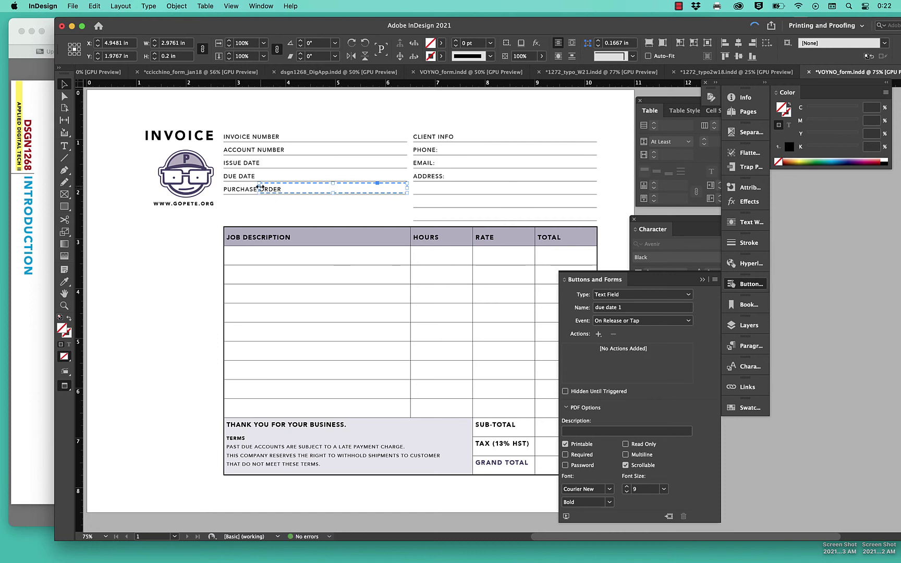
drag(259, 187, 285, 188)
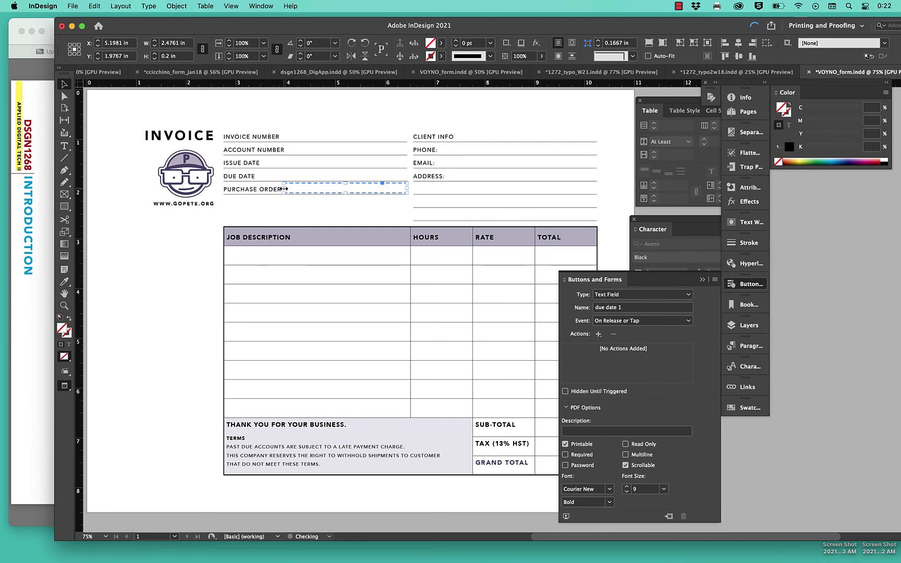
click(647, 311)
text(P)
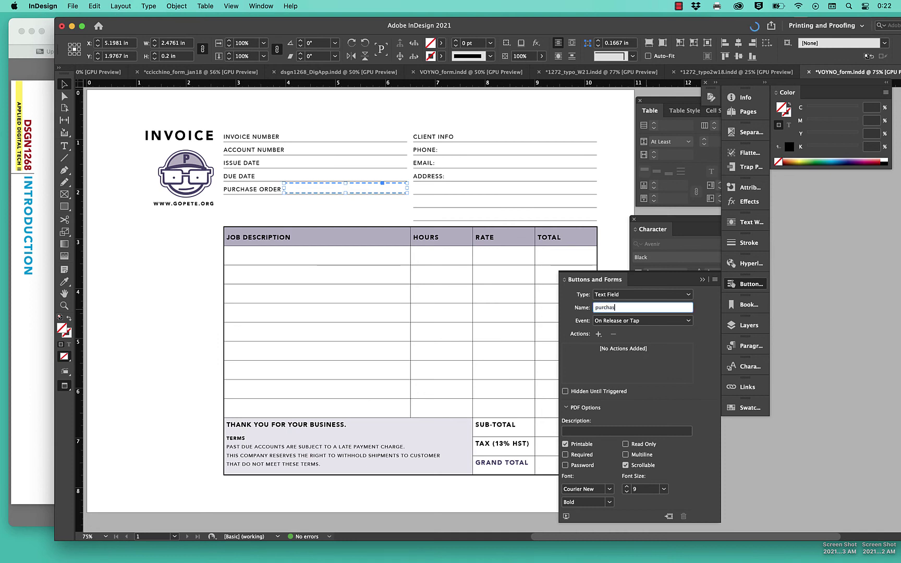
text(urchase order)
key(Return)
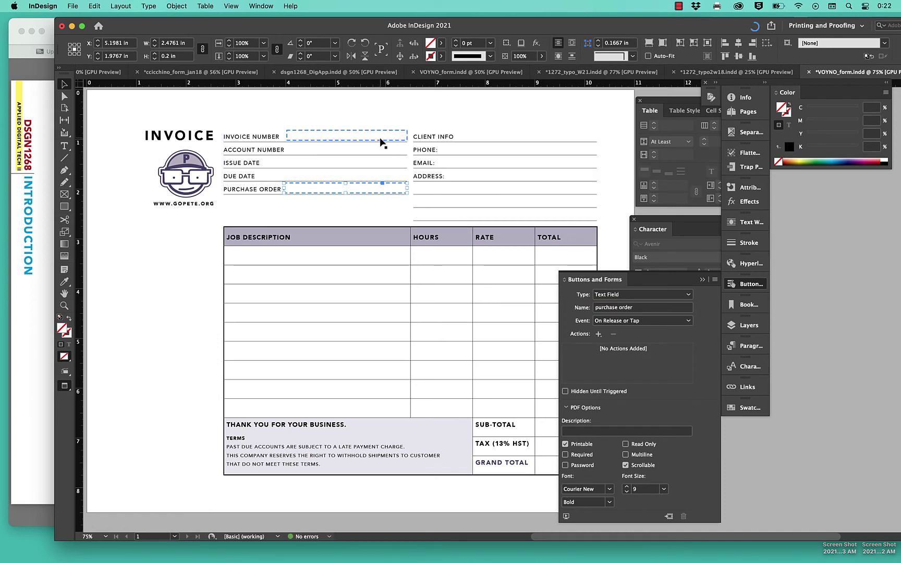
Duplicate the "invoice no" field onto the Client Info line at about 2.82 in wide, and the account number, issue date and due date fields onto Phone, Email and Address.
drag(381, 140, 596, 135)
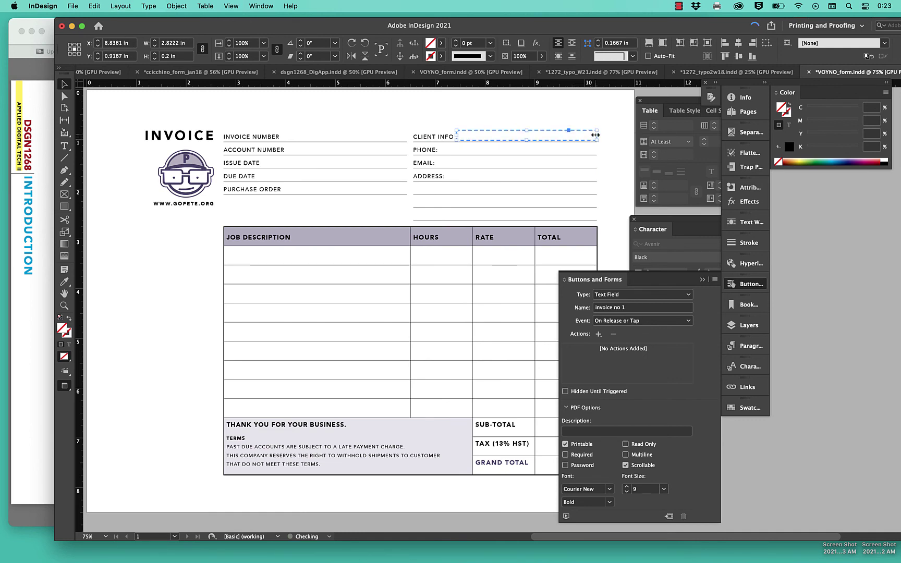
shift+click(383, 151)
shift+click(379, 167)
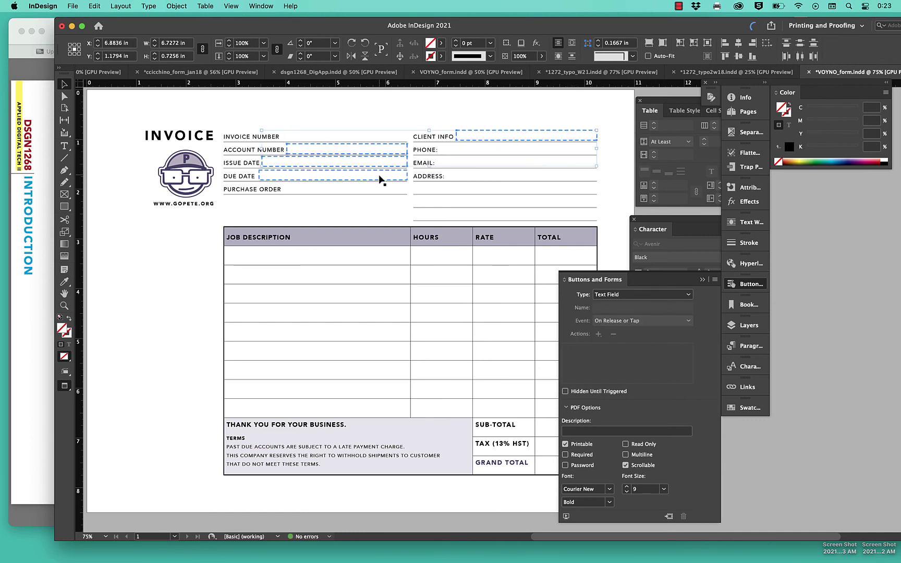
shift+click(378, 174)
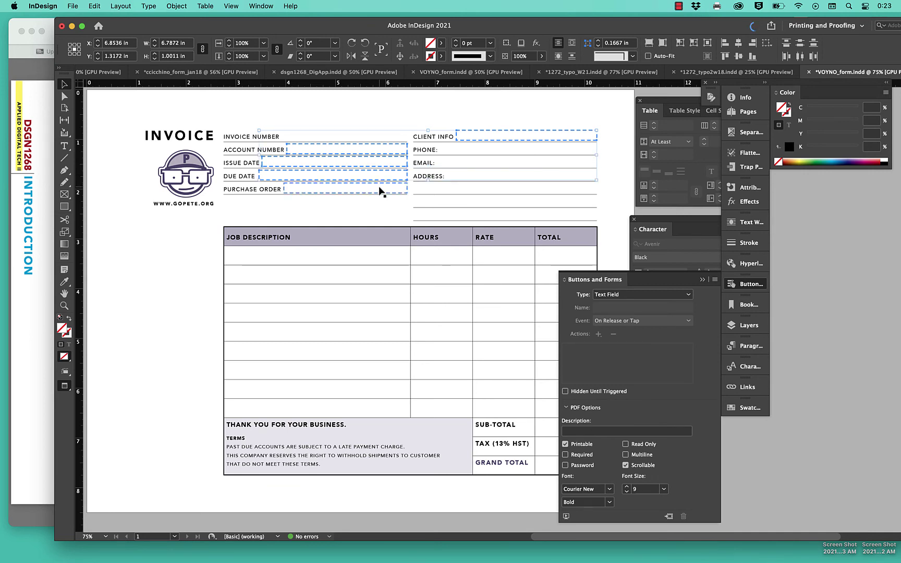
shift+click(468, 138)
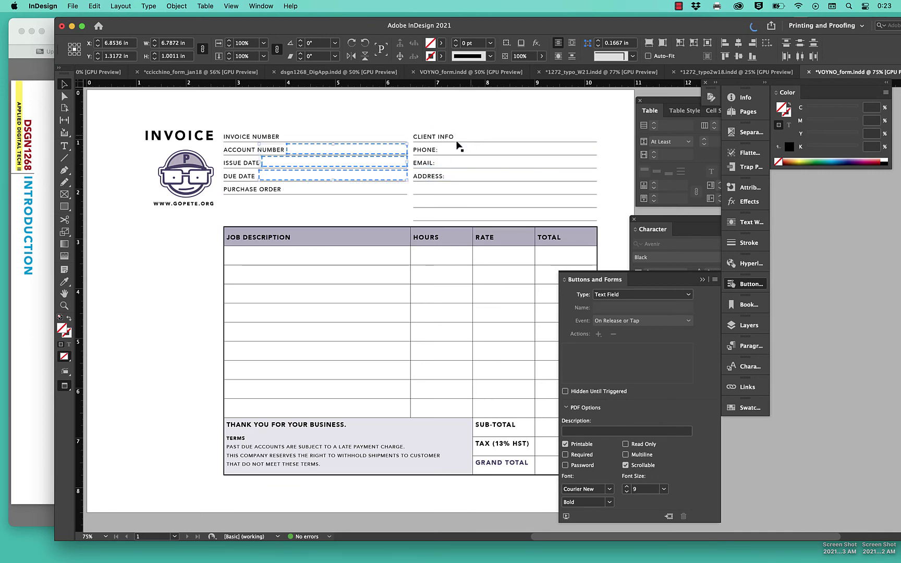
drag(388, 167, 578, 166)
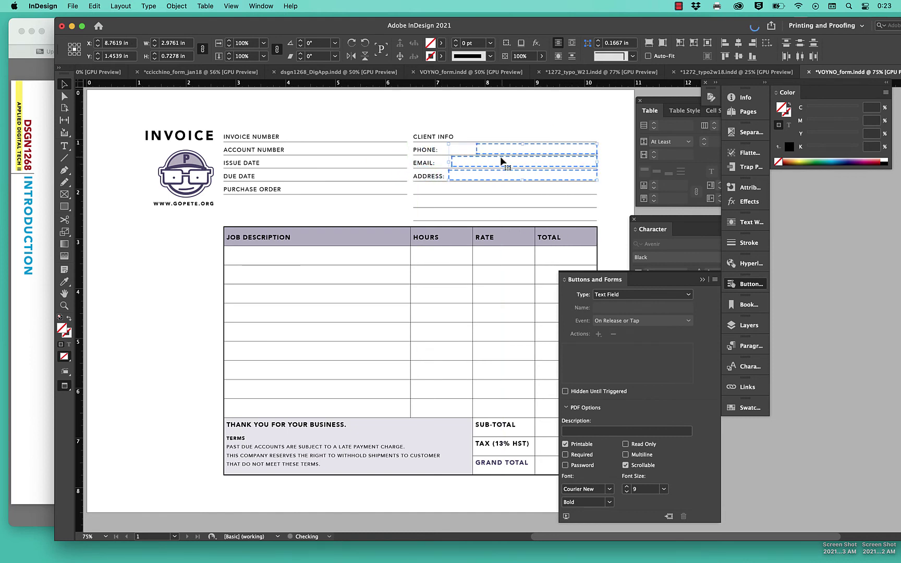
Extend the left edges of the Phone and Email line fields to their labels, making them about 3.15 in and 3.23 in wide.
click(621, 151)
click(573, 155)
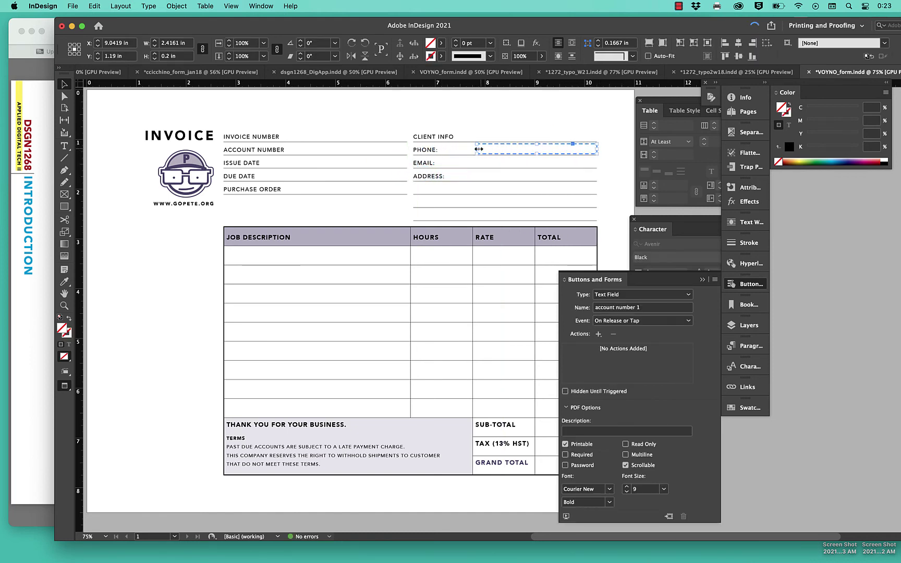
drag(476, 149, 443, 163)
click(452, 163)
drag(434, 163, 434, 164)
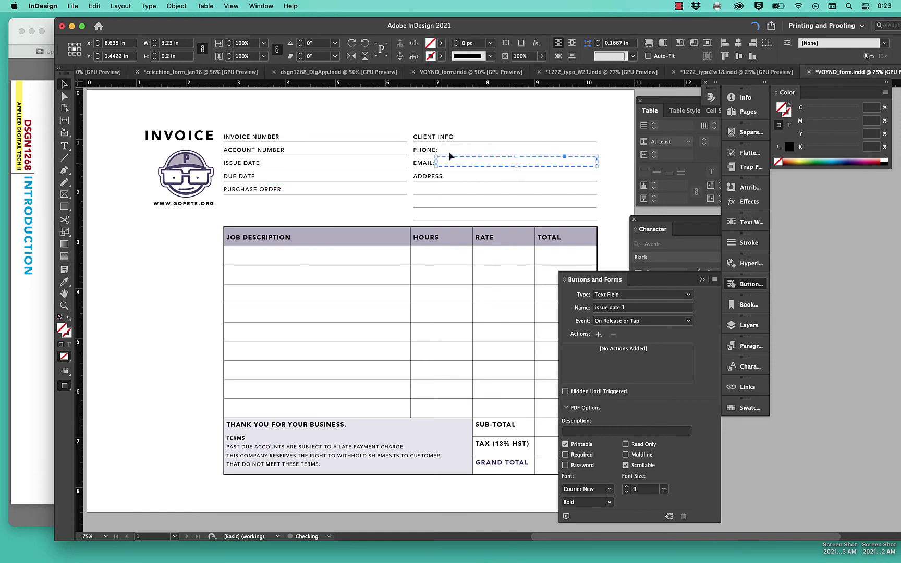
Rename the copied field on the Client Info line "client info".
click(465, 136)
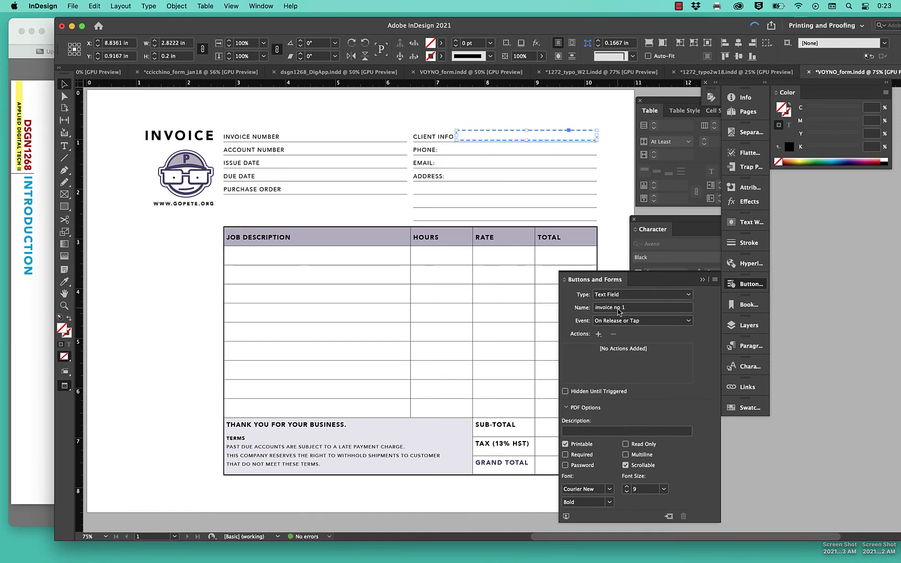
click(600, 307)
text(client info)
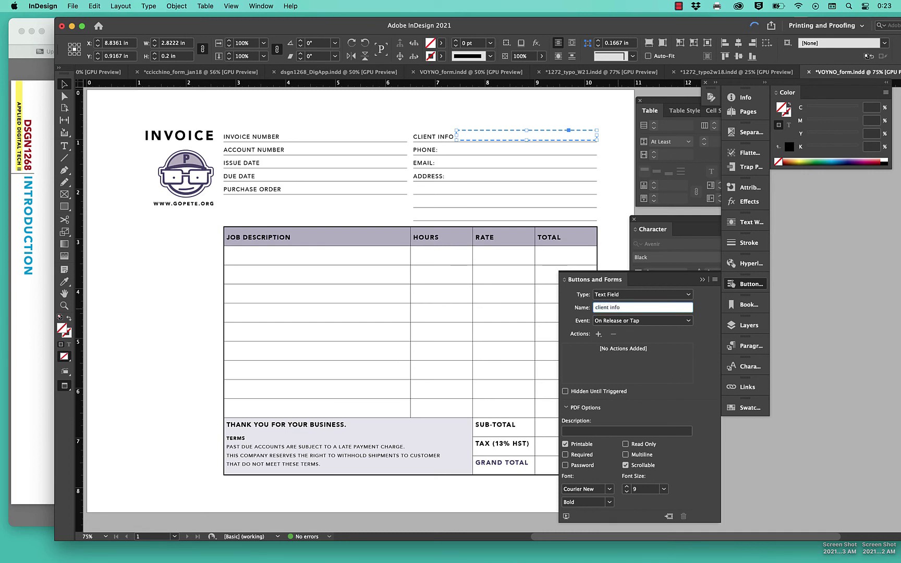
key(Return)
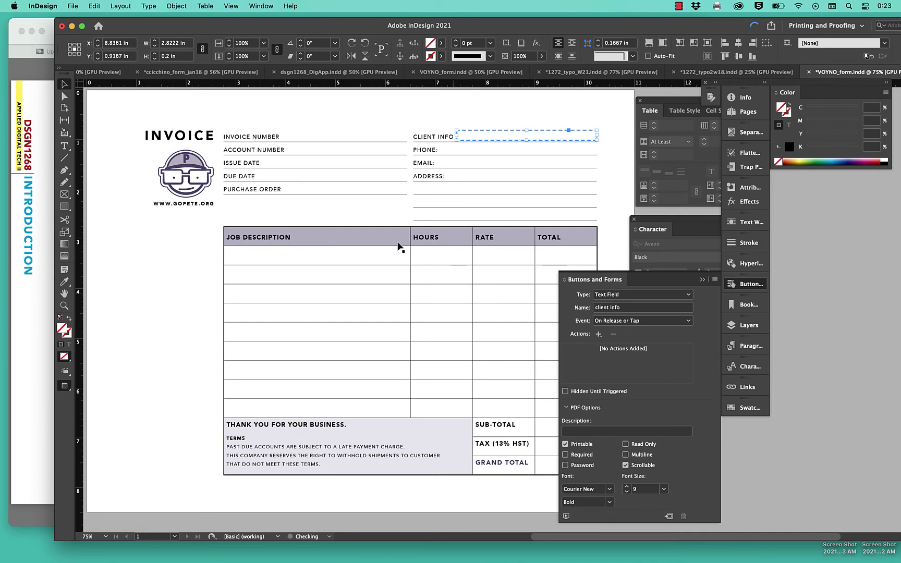
Rename the copied field on the Phone line "phone" and the one on the Email line "email".
click(521, 151)
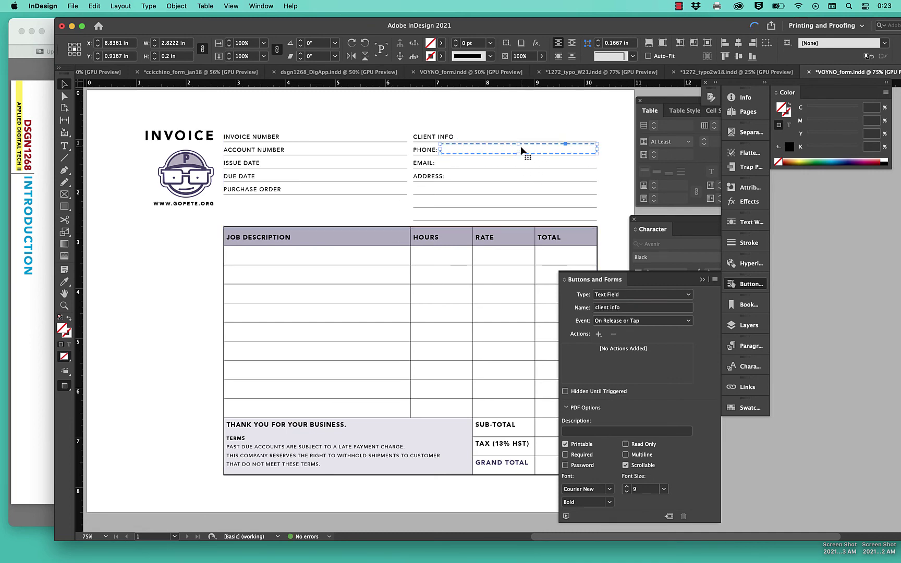
click(613, 309)
text(phone)
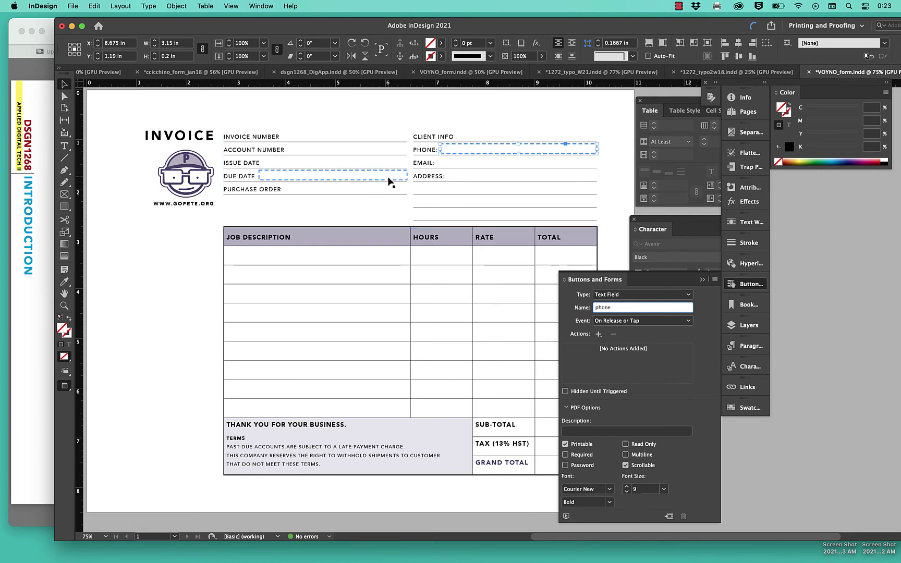
click(513, 163)
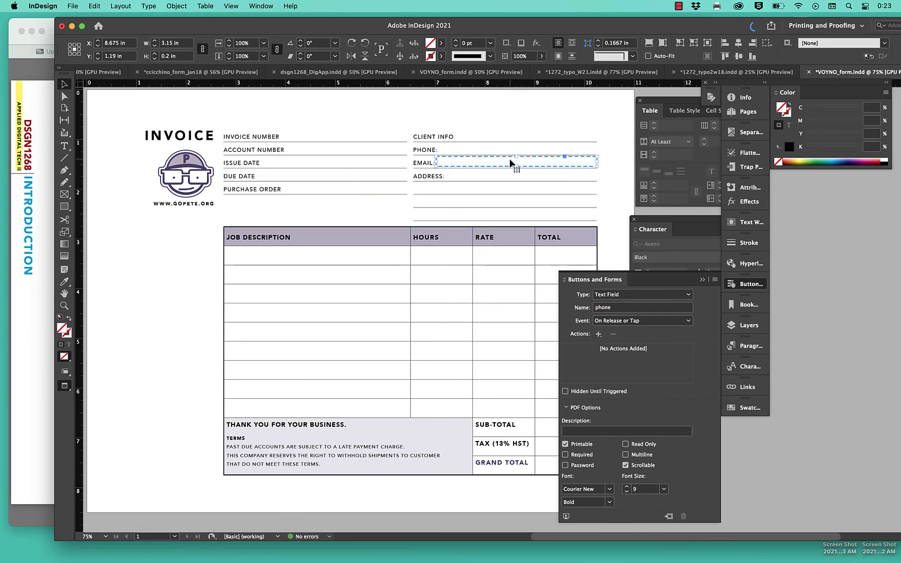
click(628, 309)
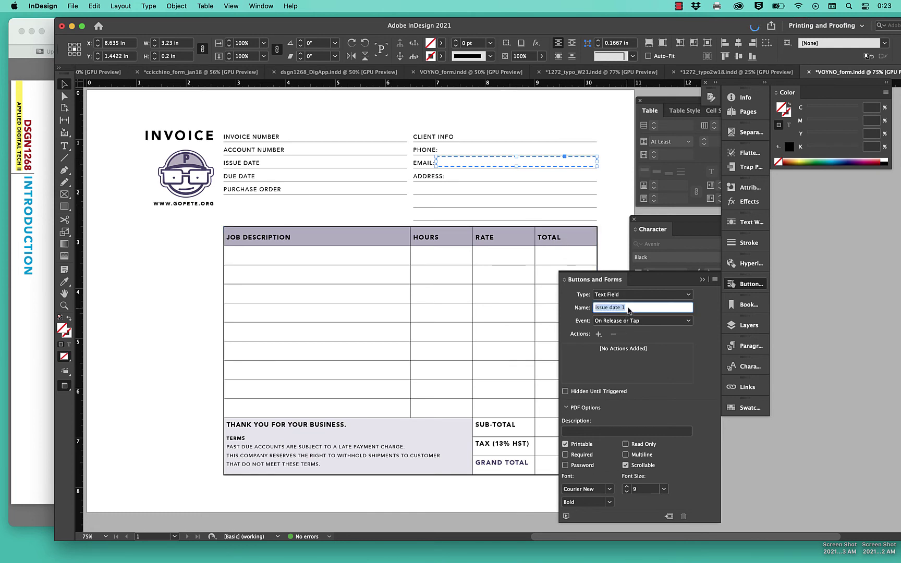
text(email)
key(Return)
Extend the Address field down over the blank lines to about 1.01 in tall, name it "address", and make it multiline.
click(542, 176)
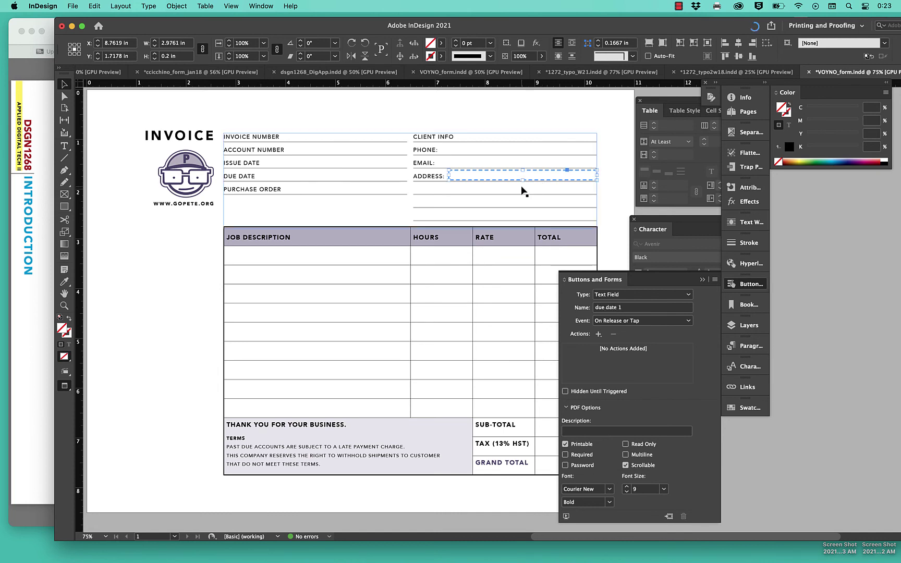
drag(522, 180, 524, 219)
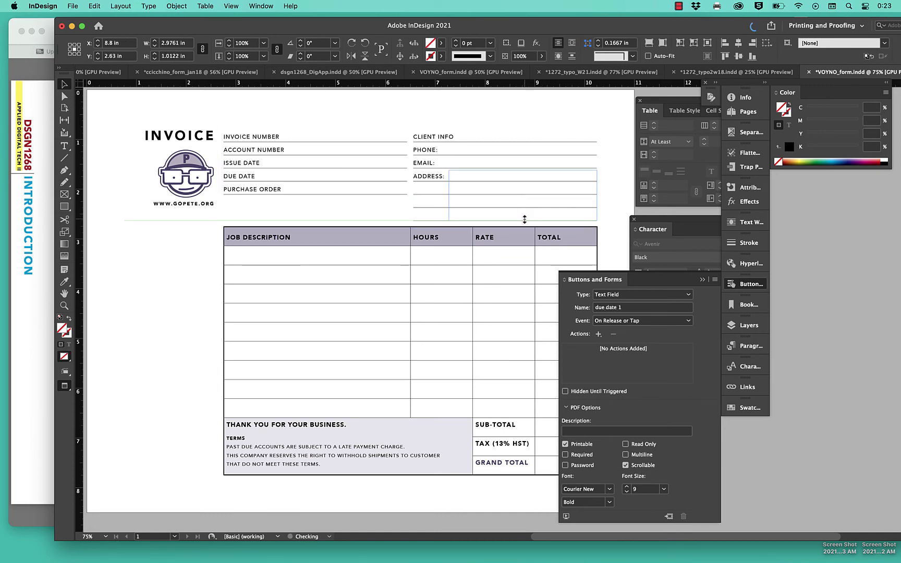
click(617, 307)
text(addre)
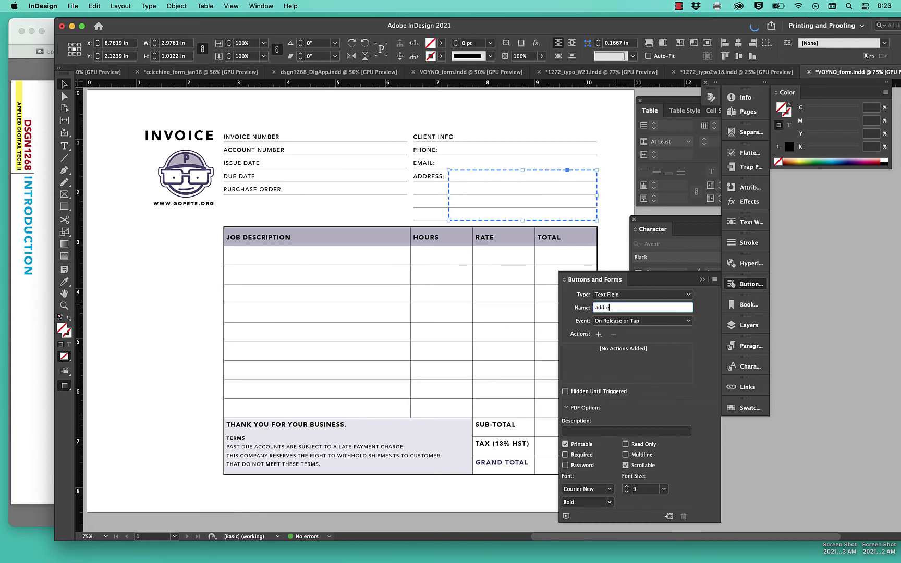
text(dd)
key(BackSpace)
key(BackSpace)
text(ss)
click(625, 455)
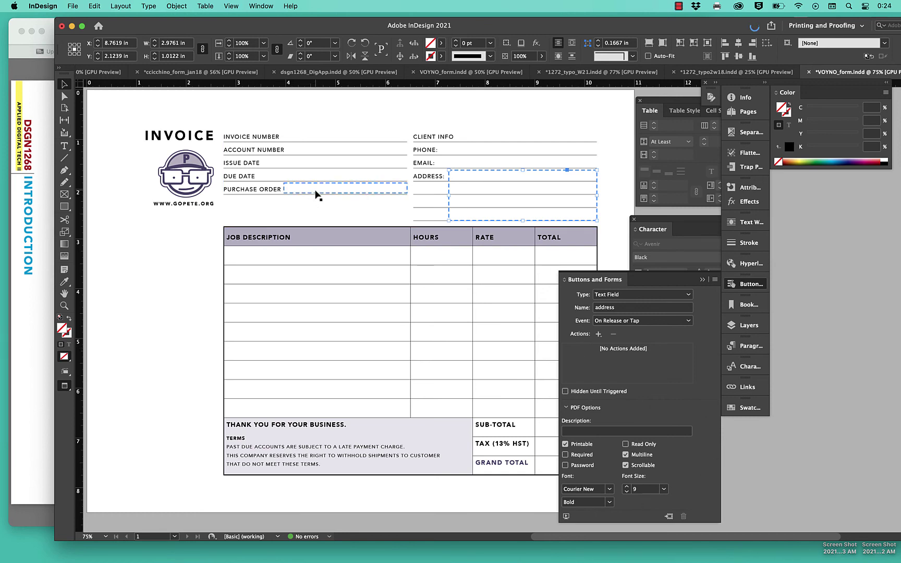
Duplicate the "purchase order" field into the first Job Description cell, size it about 3.62 by 0.32 in, and name it "job desc1".
drag(315, 191, 228, 249)
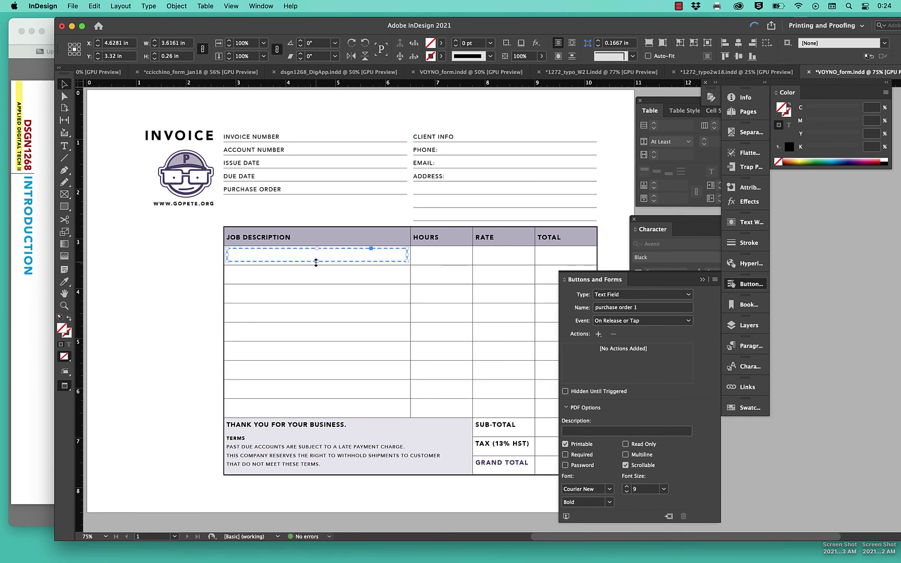
drag(316, 262, 315, 265)
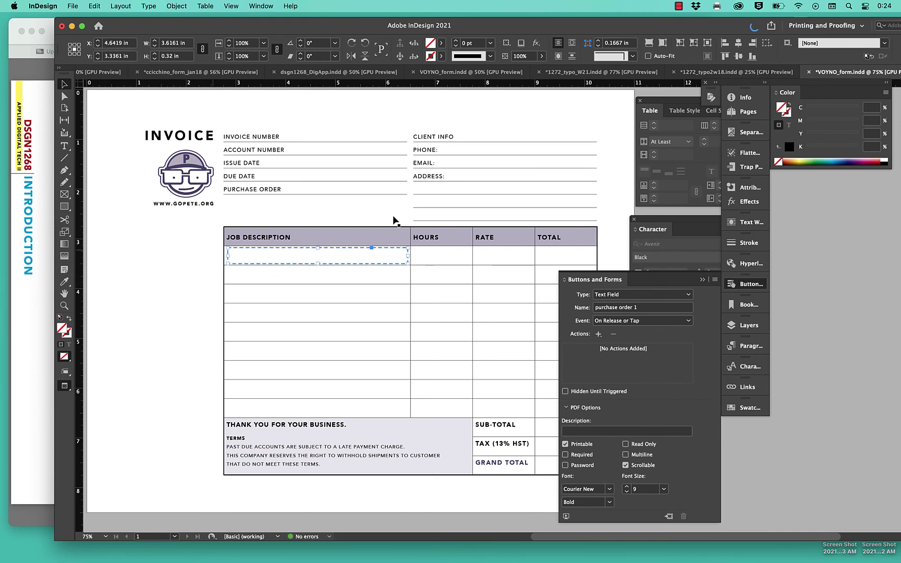
key(Right)
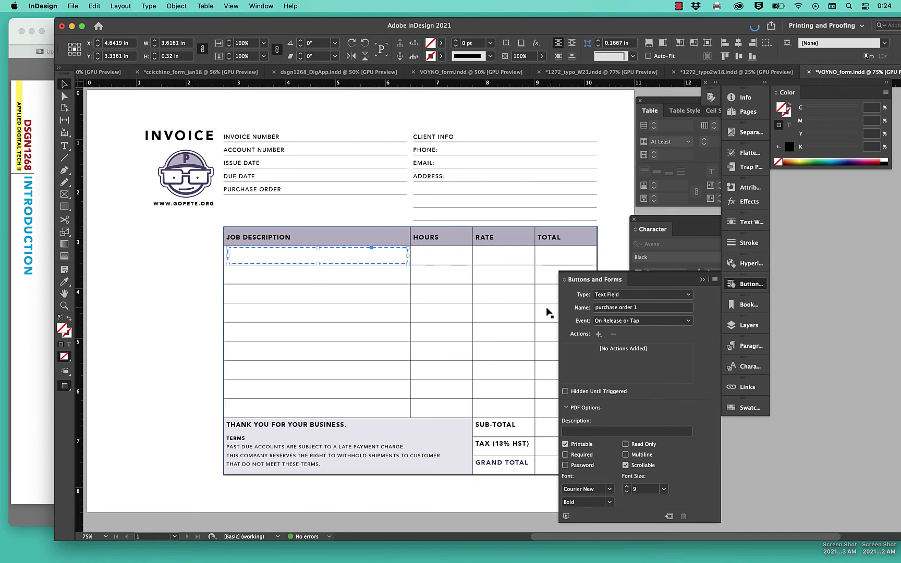
double_click(652, 308)
triple_click(652, 308)
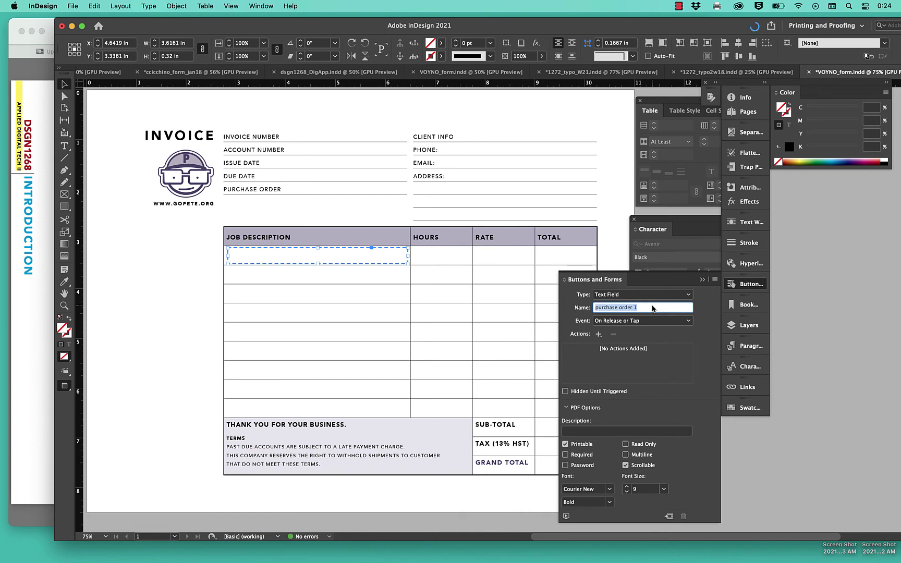
text(job desc1)
key(Return)
Duplicate the "job desc1" field into the first Hours cell, narrow it to about 1.16 in, and name it "hours1".
click(360, 258)
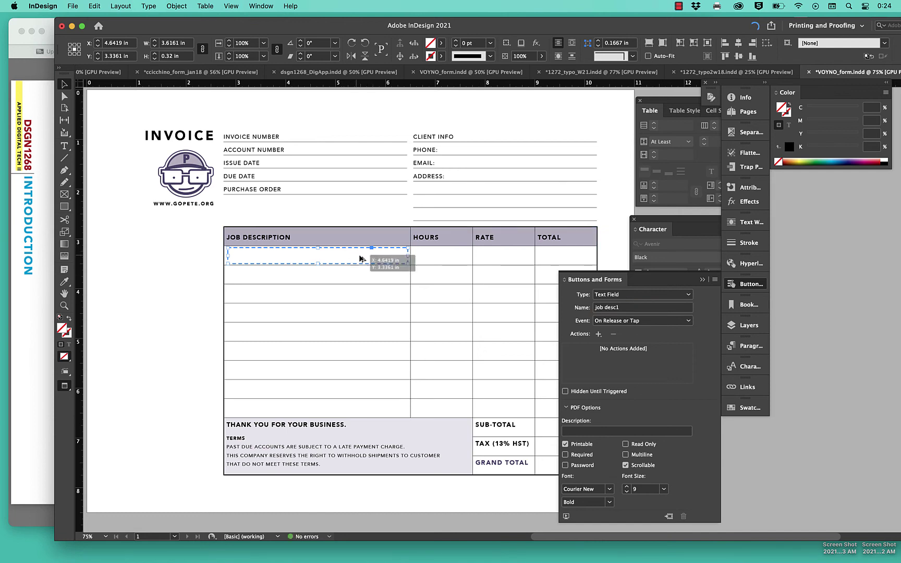
drag(360, 258, 422, 258)
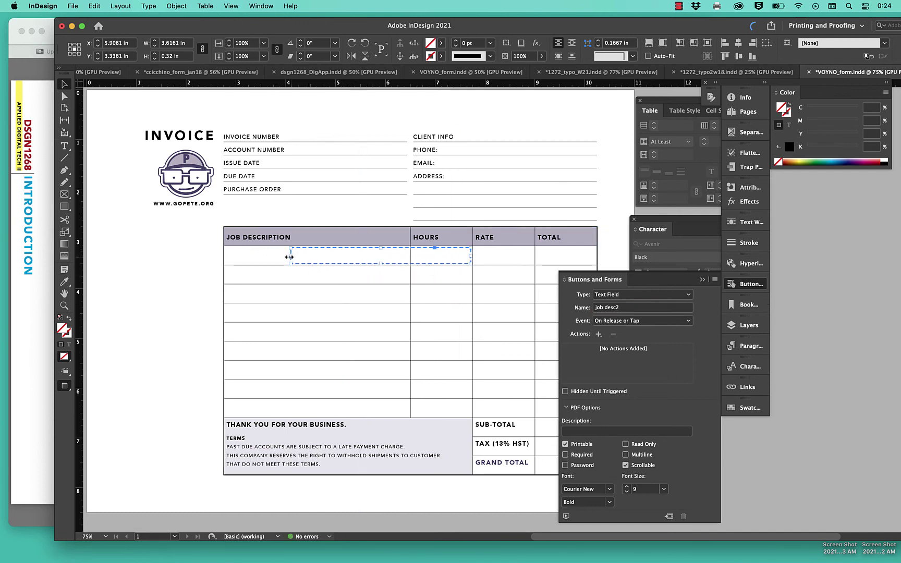
drag(289, 256, 414, 260)
click(624, 309)
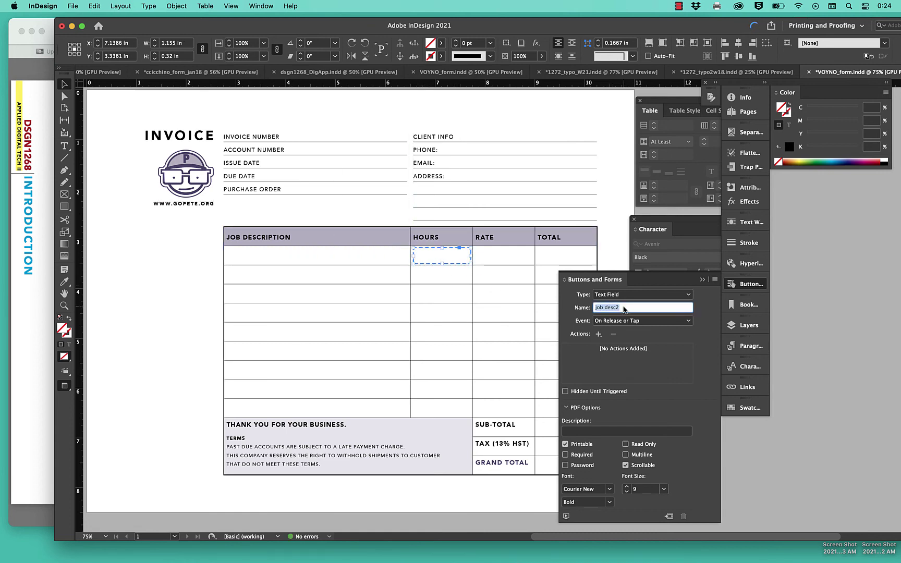
text(hours1)
key(Return)
Duplicate the "hours1" field into the first Rate cell and name the copy "rate1".
drag(453, 264, 516, 267)
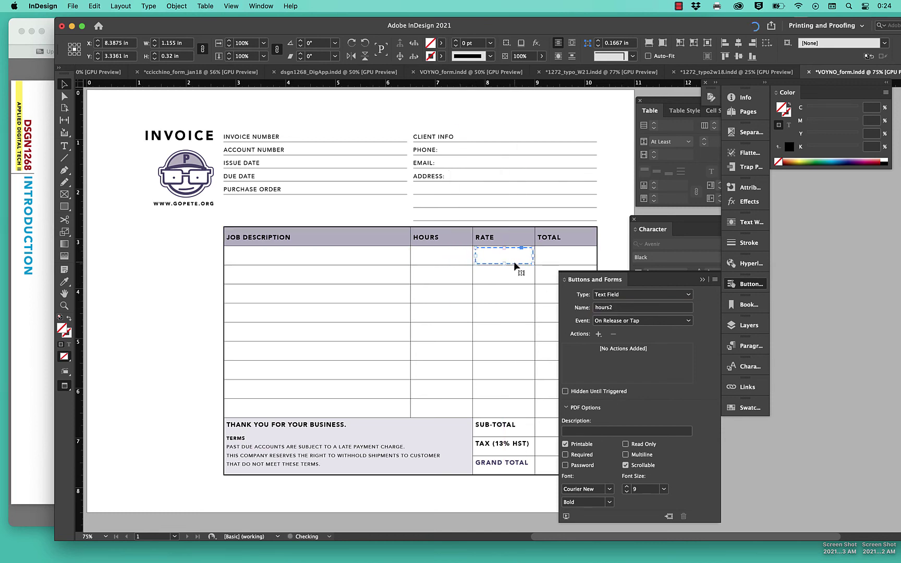
double_click(635, 309)
text(rate1)
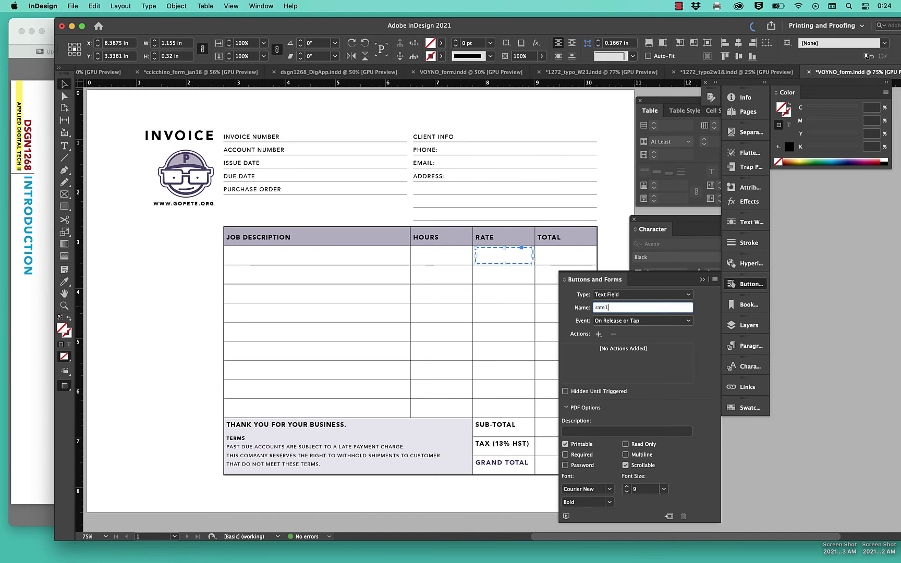
Duplicate the "rate1" field into the first Total cell and rename the copy as the first total field.
key(Return)
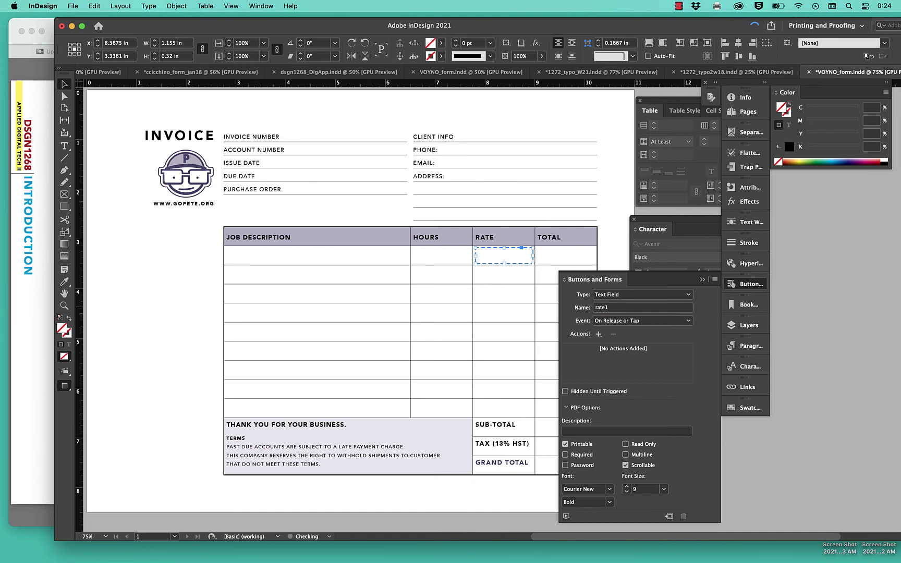
drag(519, 260, 585, 263)
double_click(604, 308)
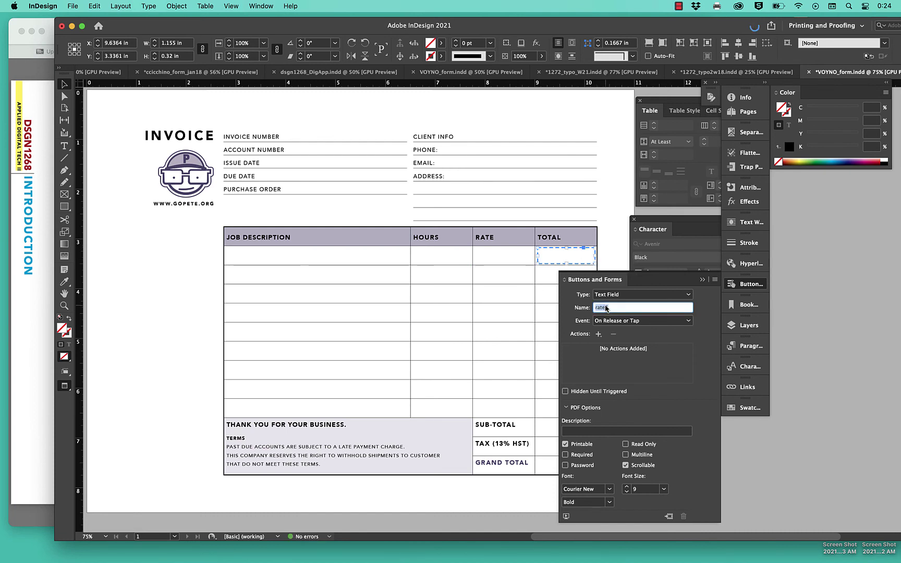
text(t)
key(Return)
Duplicate the first row's four fields into the second table row and nudge them down into their cells.
drag(537, 277, 363, 281)
key(Down)
key(Down)
key(Down)
key(Down)
key(Down)
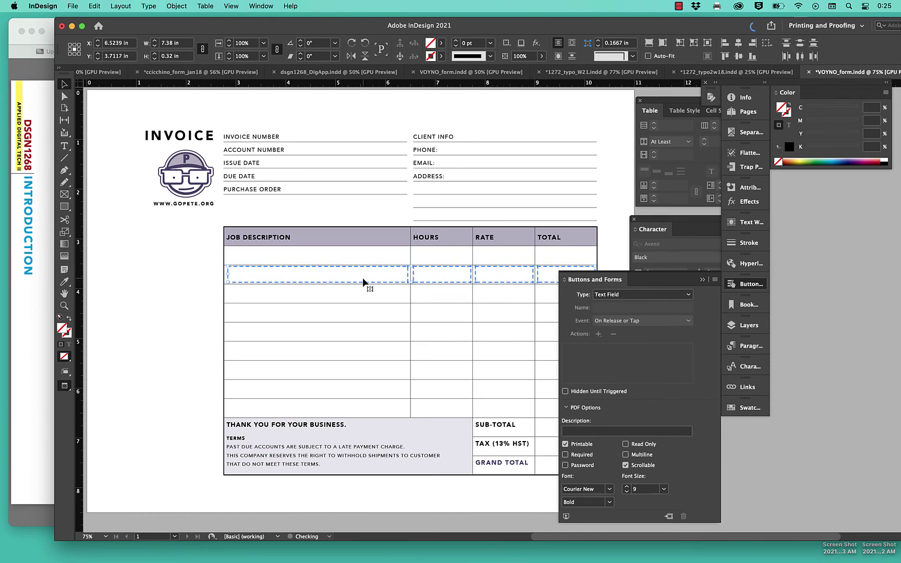
Check the second row's field names, then duplicate its four fields into the third table row.
click(164, 287)
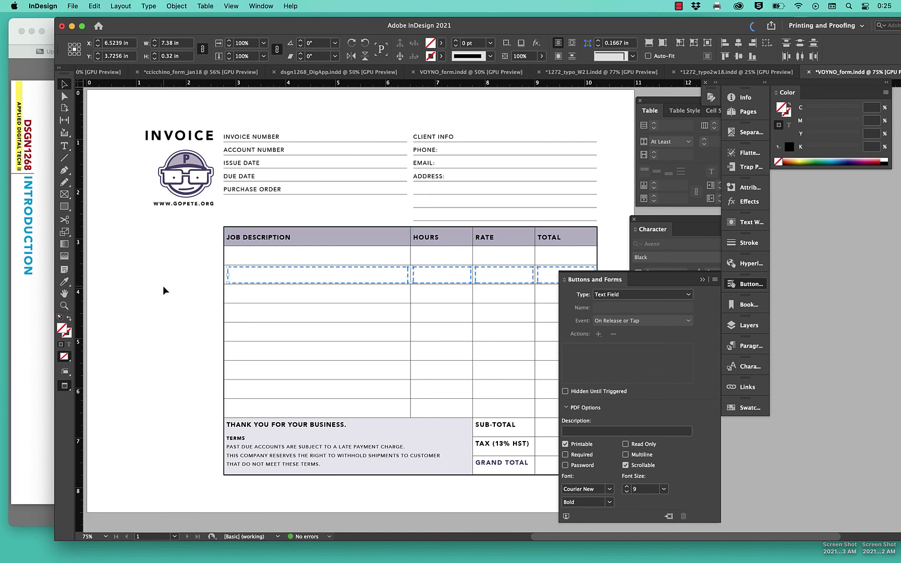
click(249, 281)
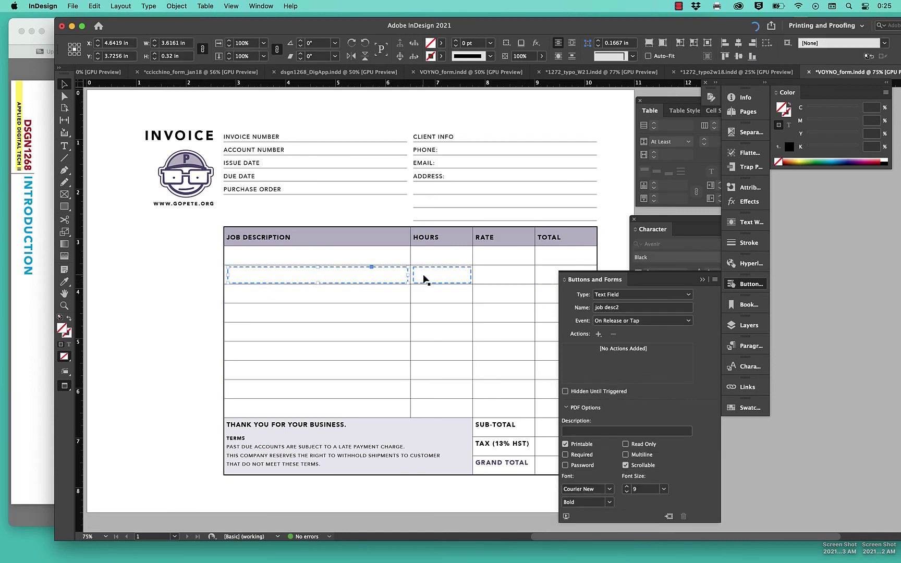
click(424, 278)
shift+click(509, 279)
click(511, 279)
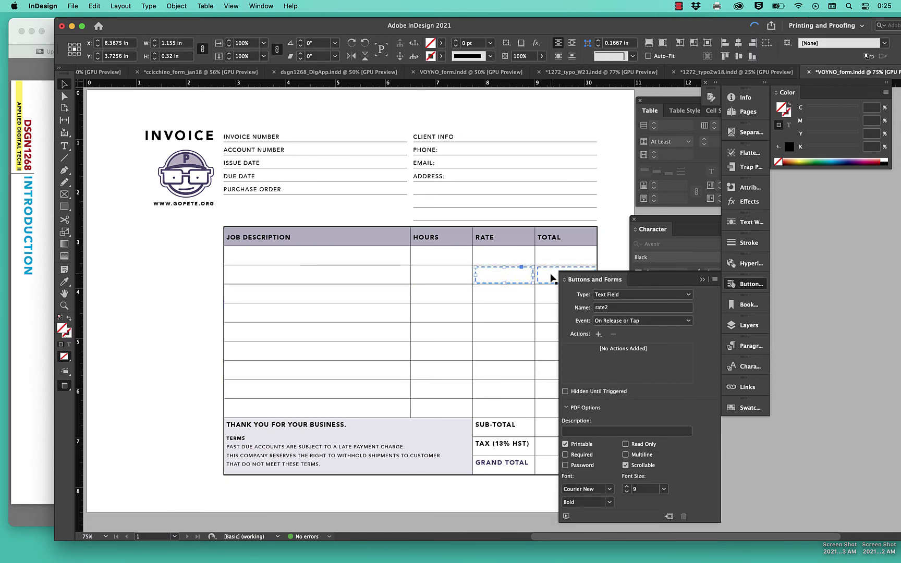
click(550, 276)
shift+click(479, 277)
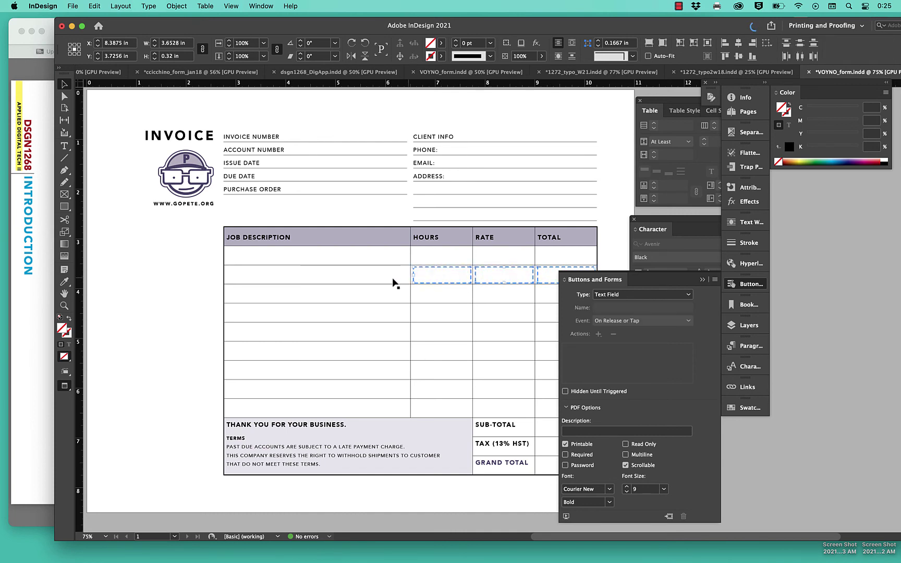
shift+click(378, 282)
drag(377, 282, 375, 296)
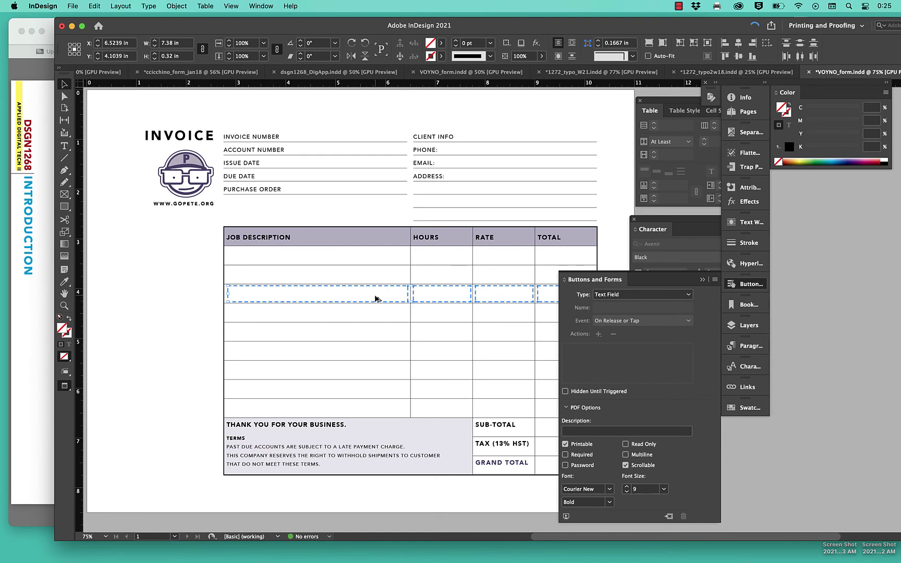
Delete the duplicated fields in the second and third table rows.
scroll(372, 322, down, 2)
scroll(372, 322, right, 2)
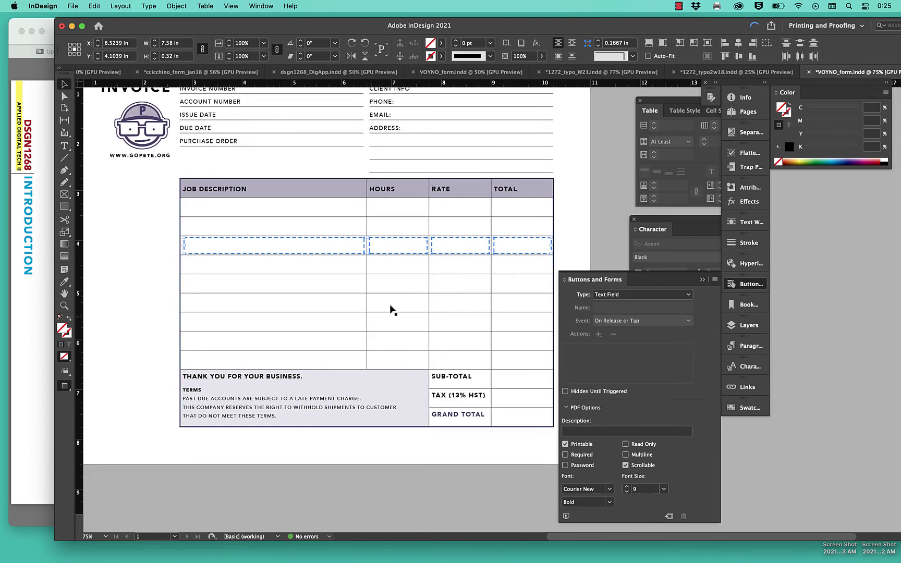
shift+click(338, 235)
shift+click(408, 235)
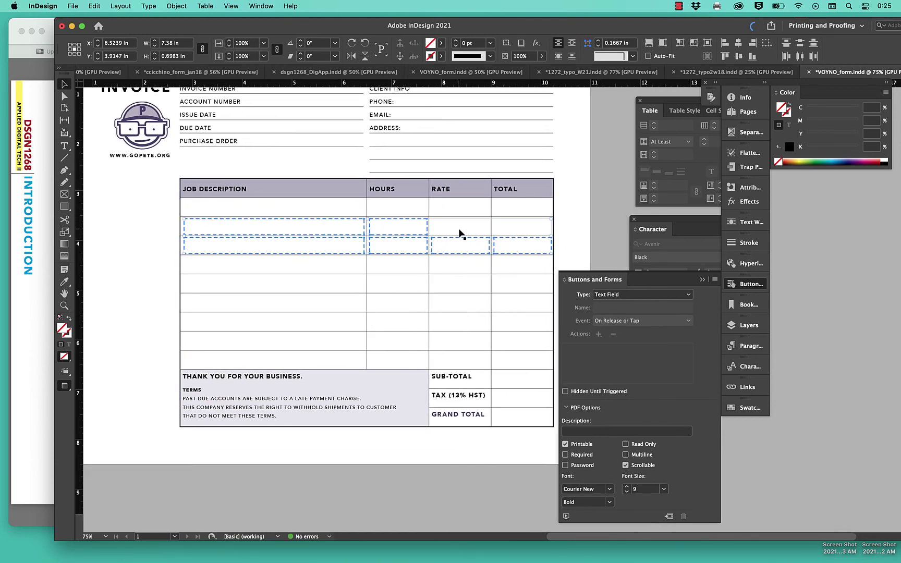
Step and Repeat the first row's four fields down the table as nine copies with a 0.375 in vertical offset and no horizontal offset.
click(519, 209)
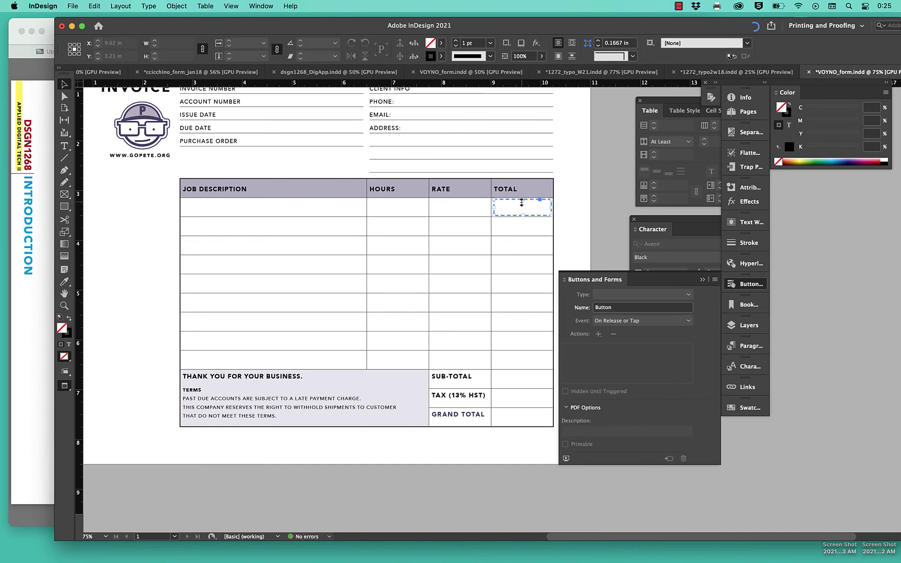
shift+click(450, 208)
shift+click(391, 204)
shift+click(323, 207)
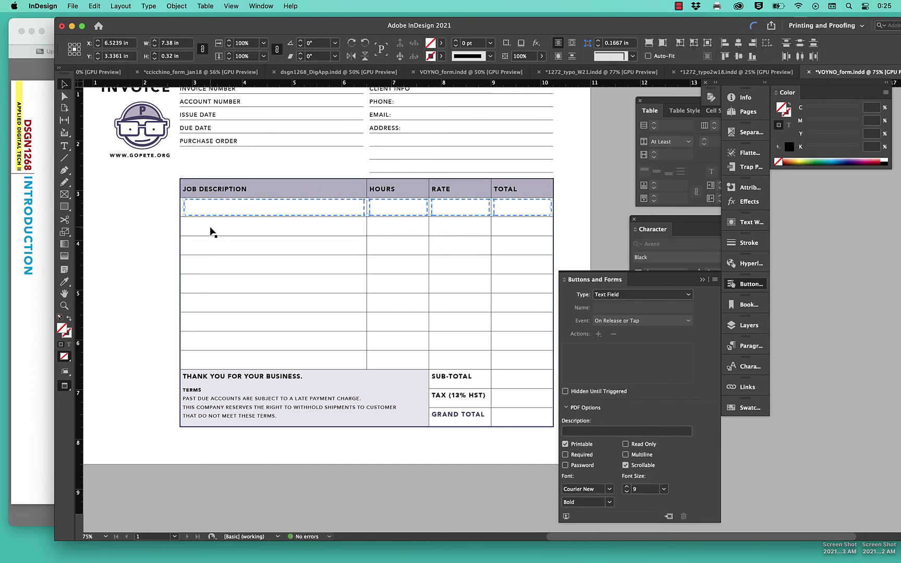
click(176, 5)
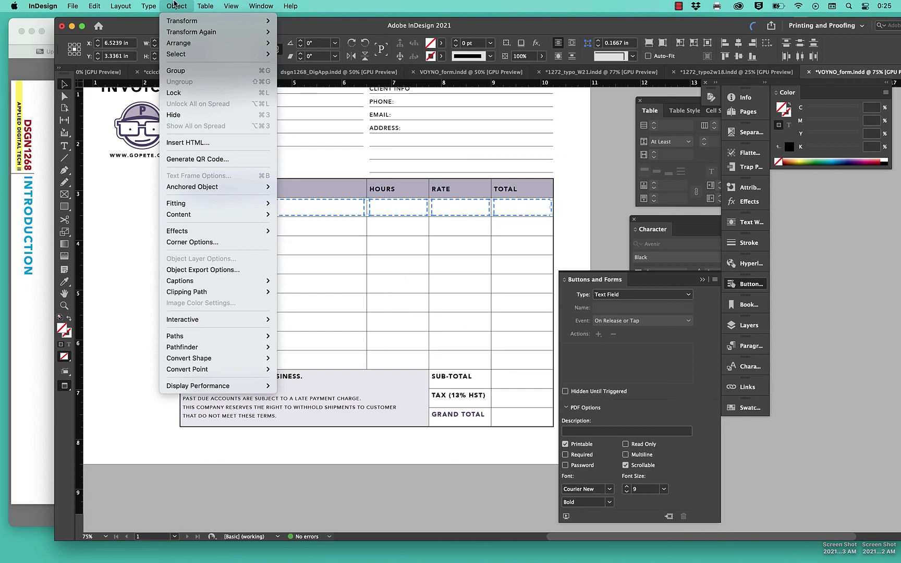
mouse_move(95, 4)
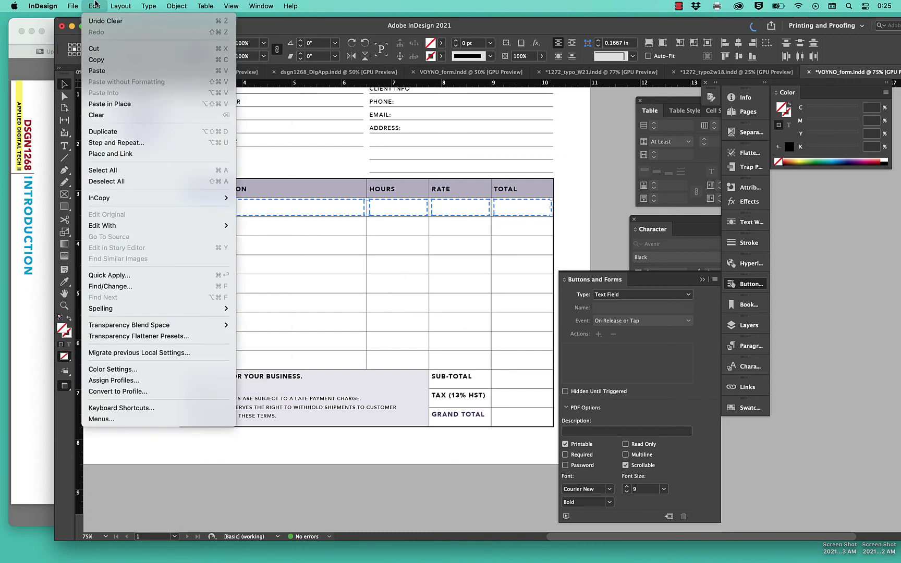
click(132, 148)
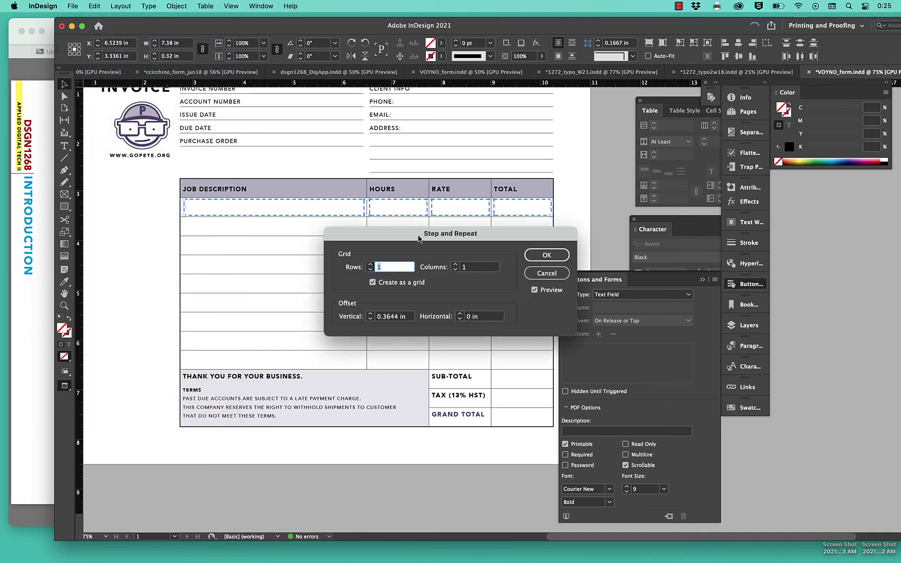
drag(419, 238, 557, 85)
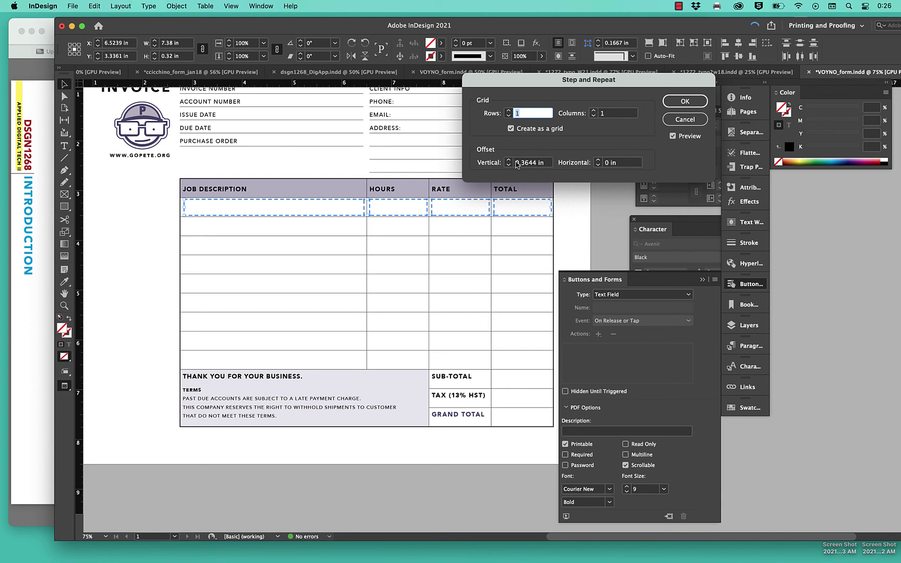
click(509, 161)
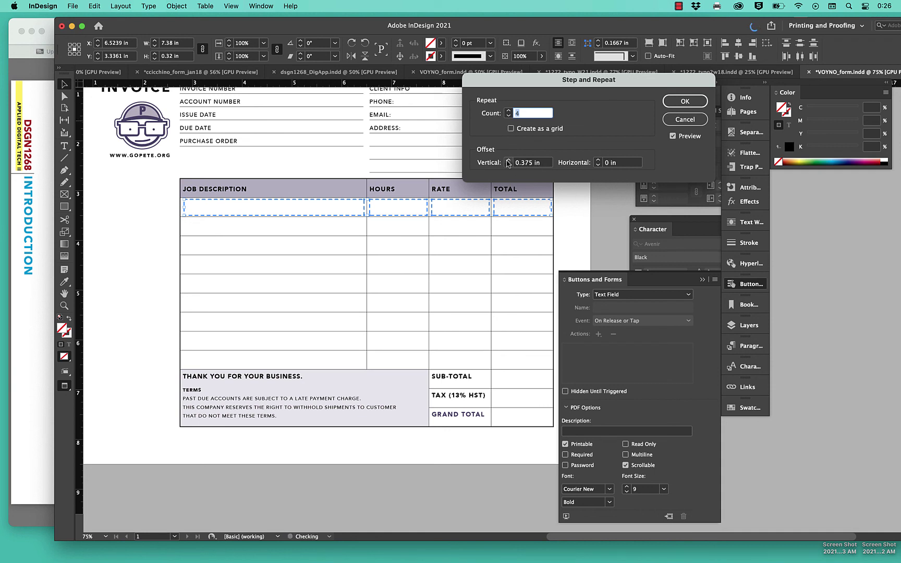
click(509, 111)
click(509, 111)
click(509, 110)
click(509, 111)
click(676, 103)
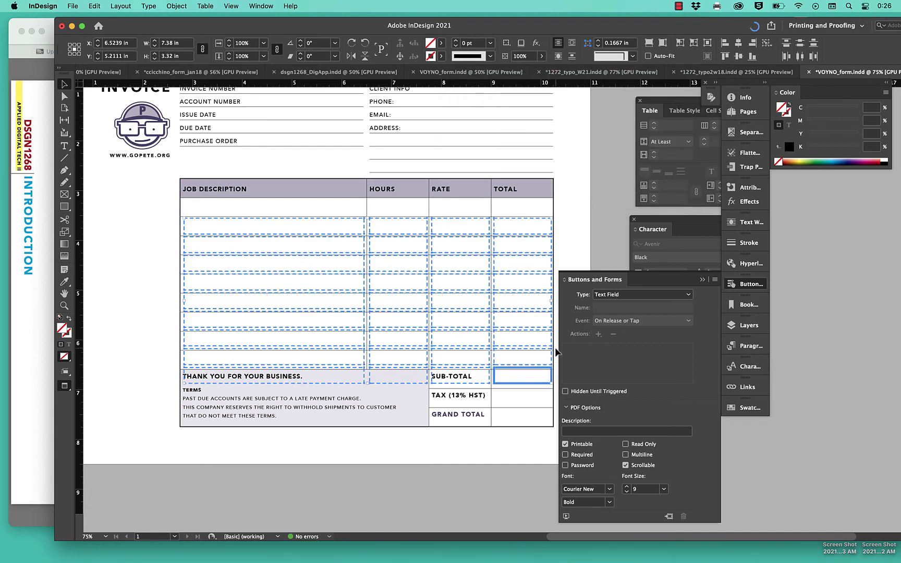
Delete the four surplus fields that overlap the Sub-Total row below the job table.
click(518, 375)
shift+click(466, 380)
shift+click(397, 383)
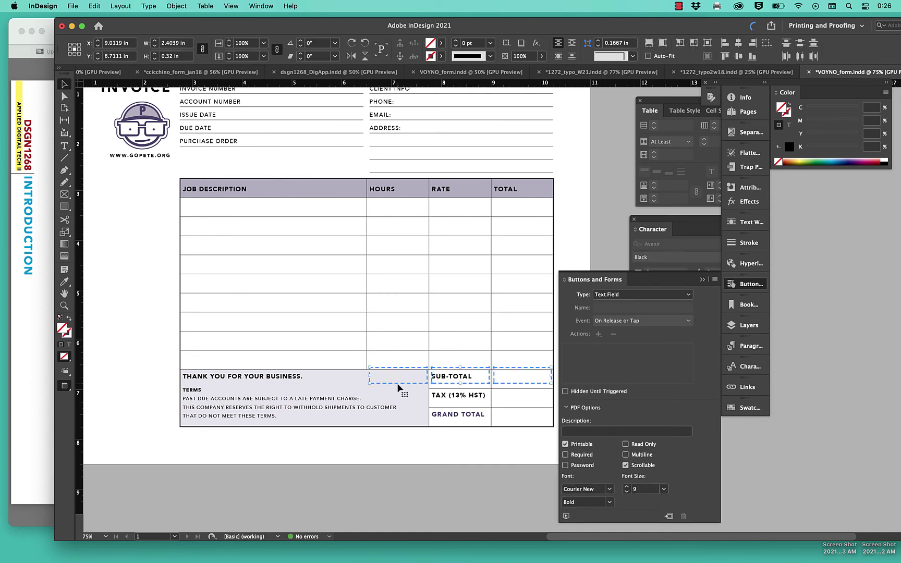
shift+click(348, 377)
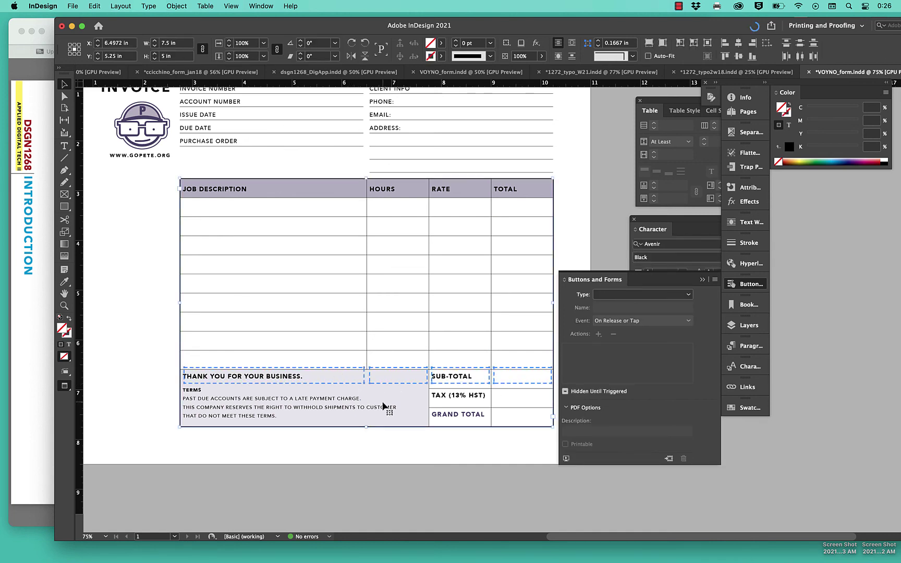
drag(366, 390, 329, 350)
Nudge the fields in the table's seventh to ninth rows down so they sit inside their cells.
key(Down)
key(Down)
key(Down)
key(Down)
key(Down)
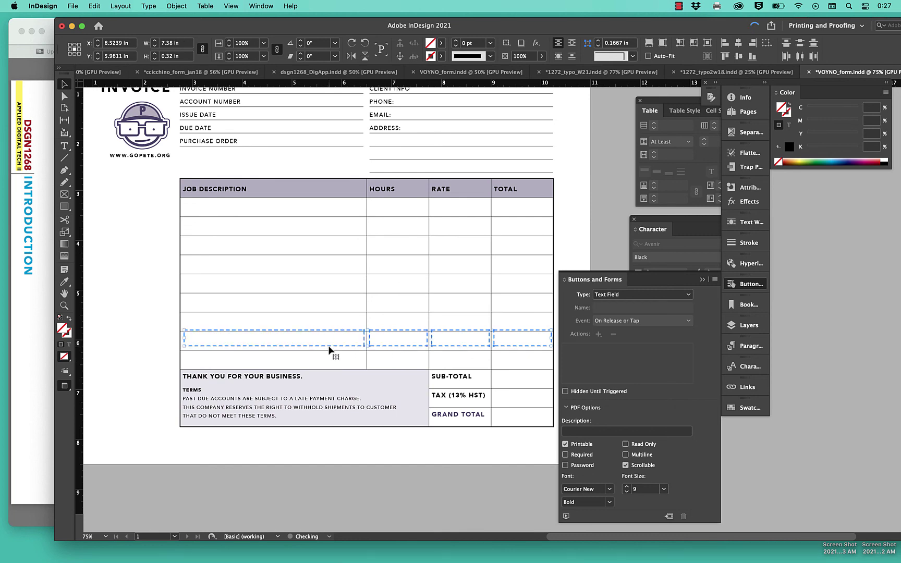
click(339, 325)
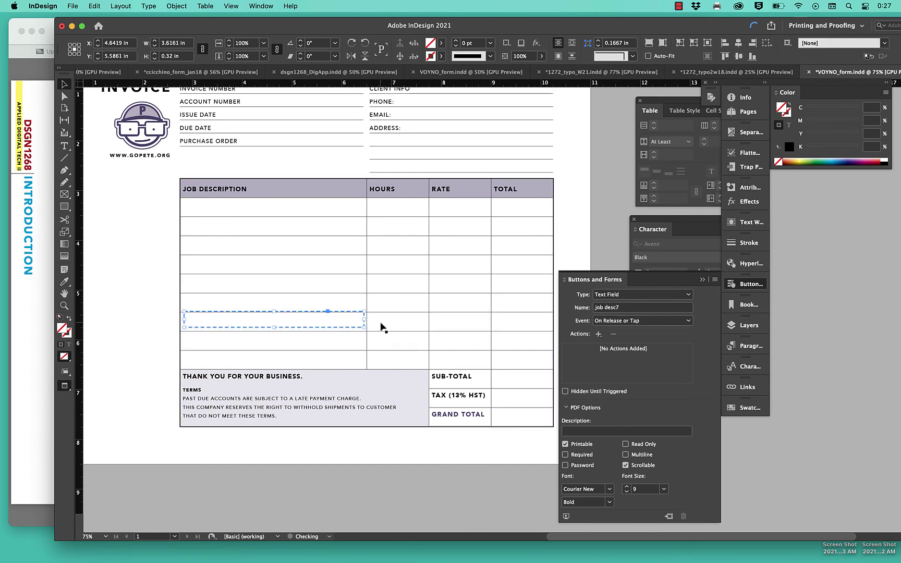
shift+click(383, 327)
shift+click(459, 321)
shift+click(520, 325)
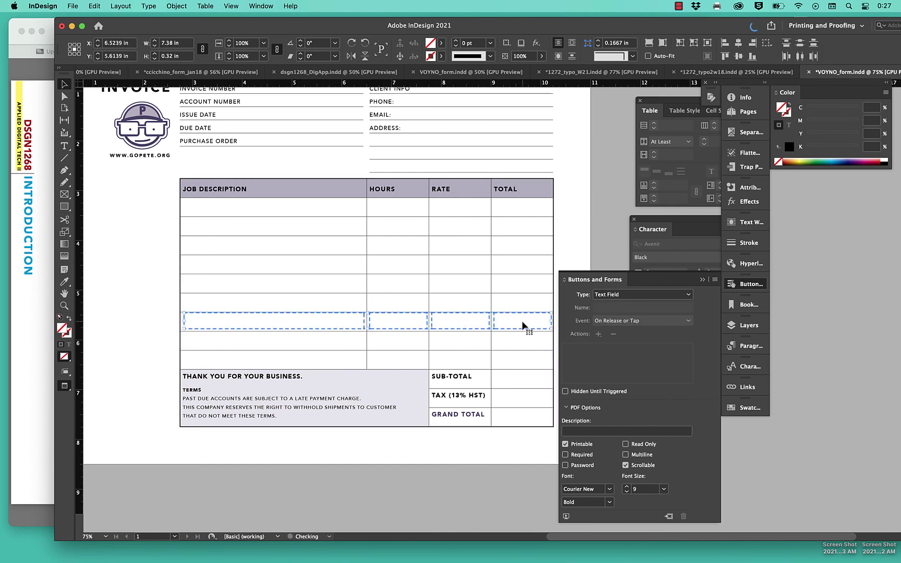
Nudge the four fields in the sixth row and in the fifth row into alignment with their cells.
drag(523, 323, 528, 305)
click(432, 311)
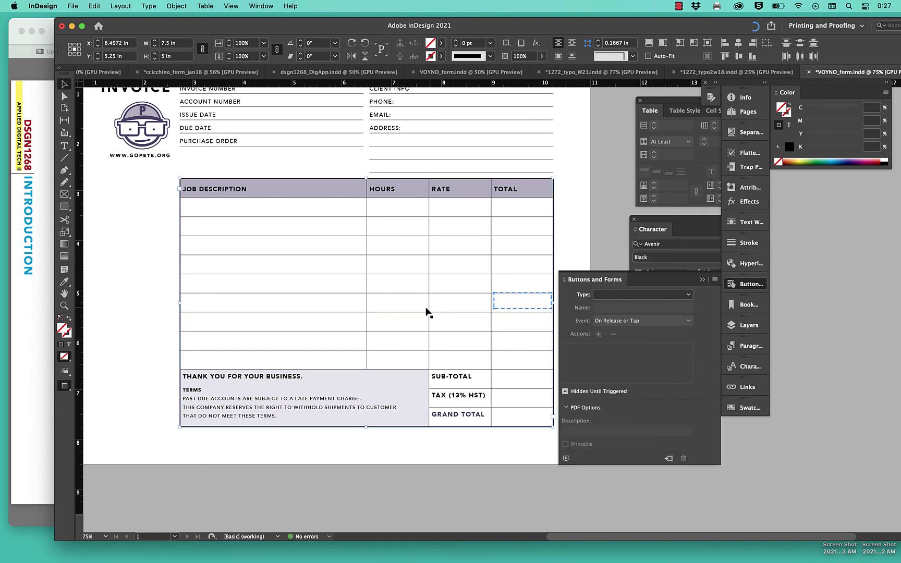
key(Down)
key(Down)
key(Down)
key(Down)
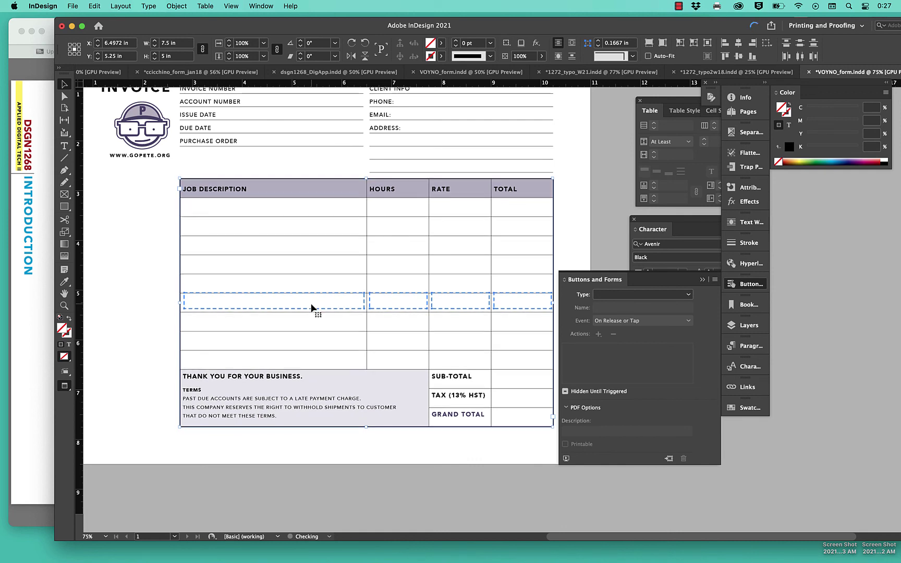
drag(311, 307, 195, 275)
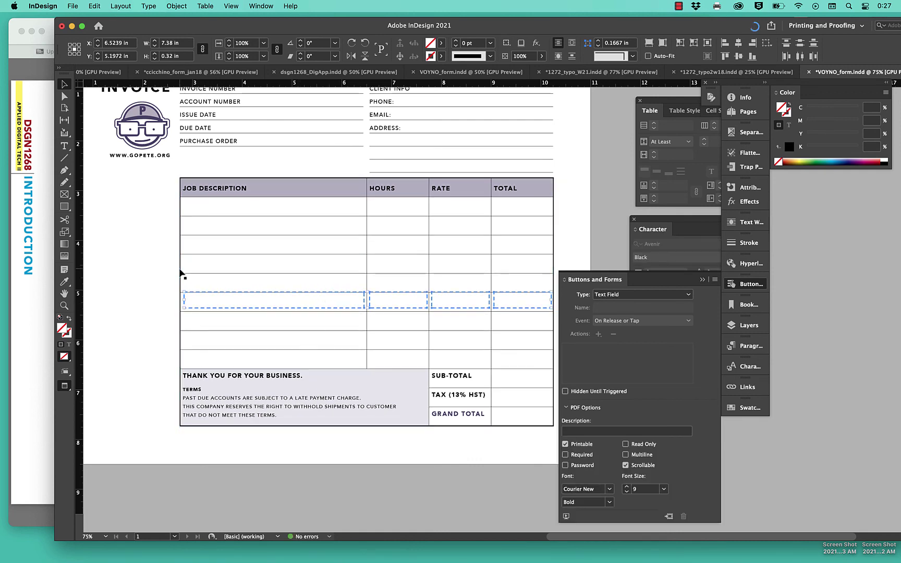
drag(180, 271, 521, 286)
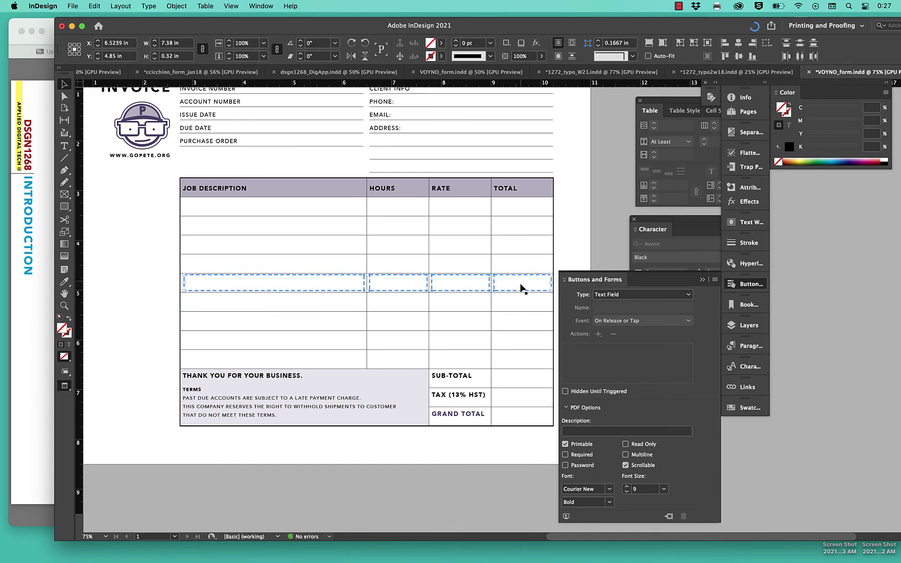
Duplicate the ninth row's Total field into the Sub-Total cell and name the copy "subtotal".
click(529, 361)
drag(528, 359, 527, 383)
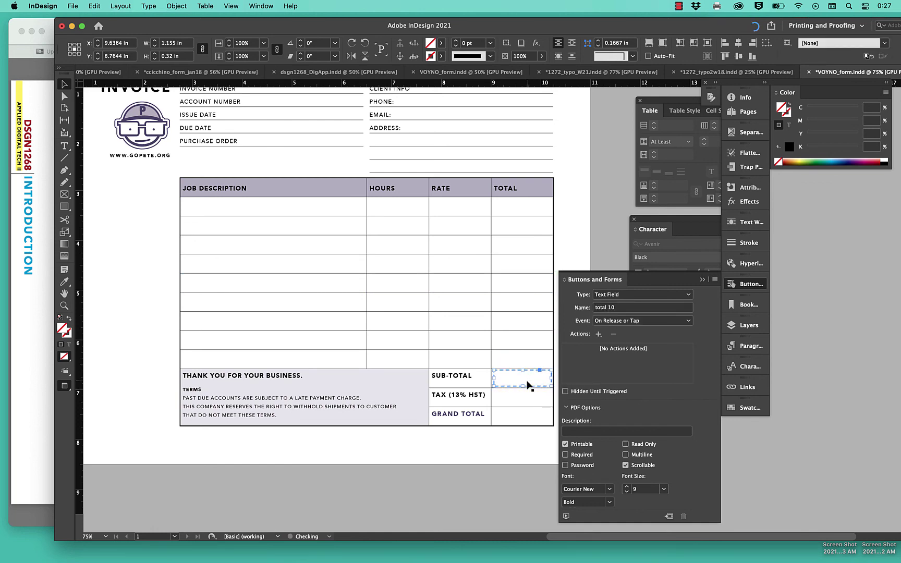
click(619, 307)
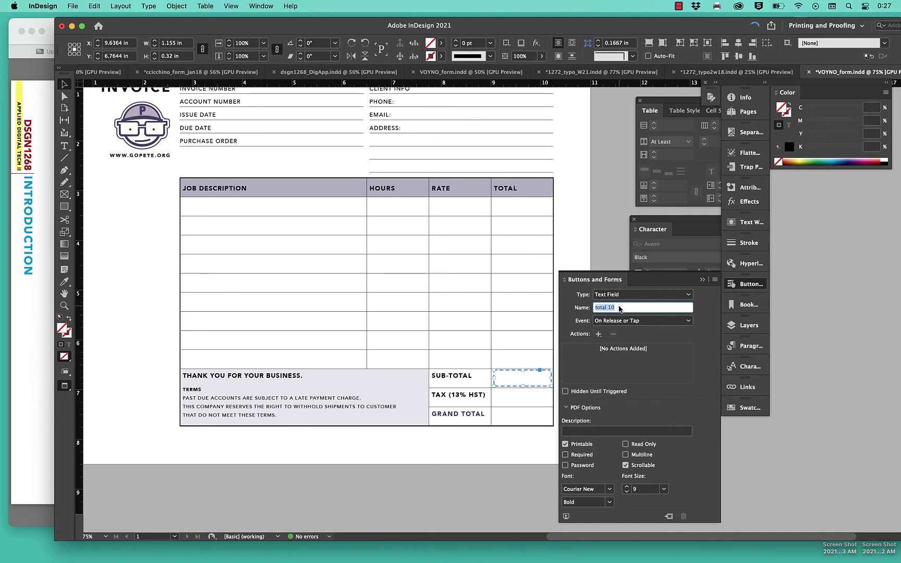
text(sub)
key(Return)
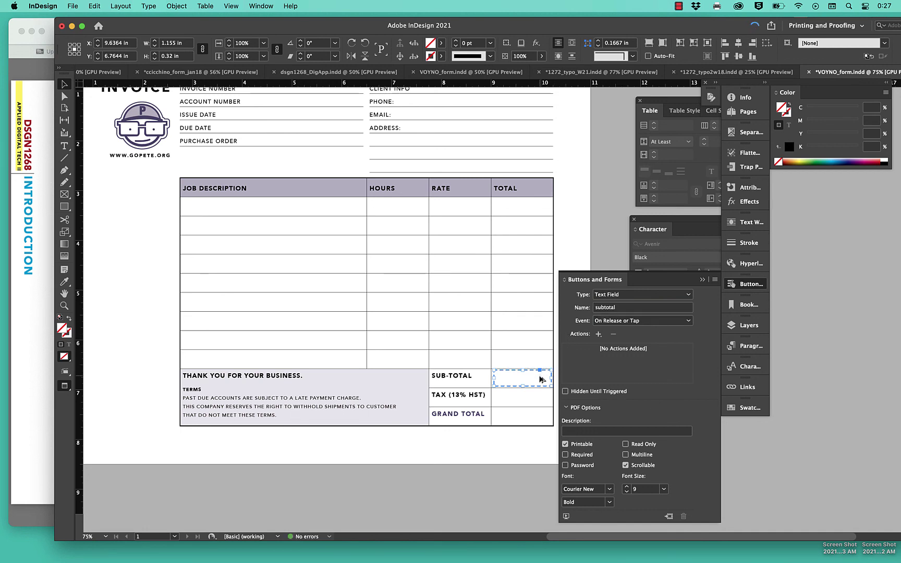
Duplicate the "subtotal" field into the Tax (13% HST) cell and name the copy "tax".
drag(542, 381, 541, 397)
click(616, 309)
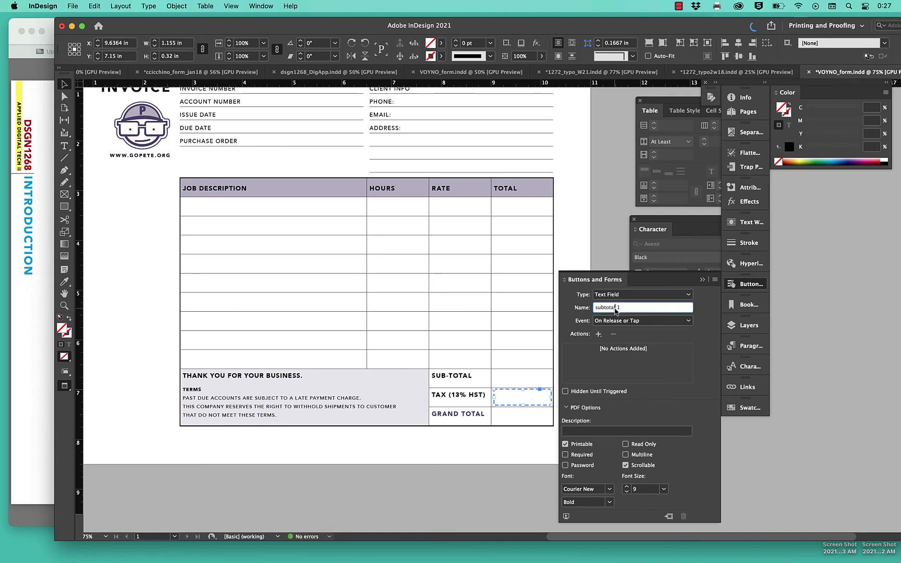
text(tax)
key(Return)
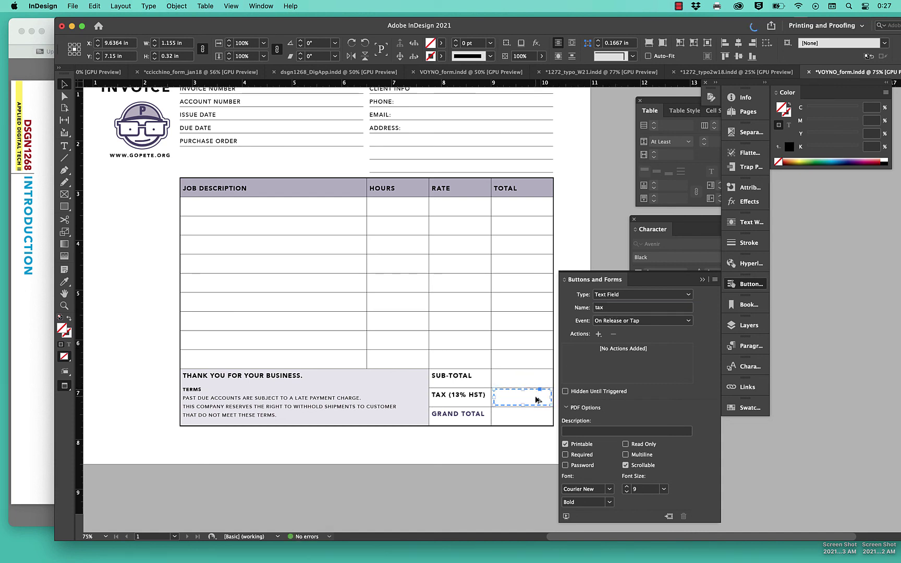
Duplicate the "tax" field into the Grand Total cell and name the copy "grand total".
drag(537, 400, 539, 419)
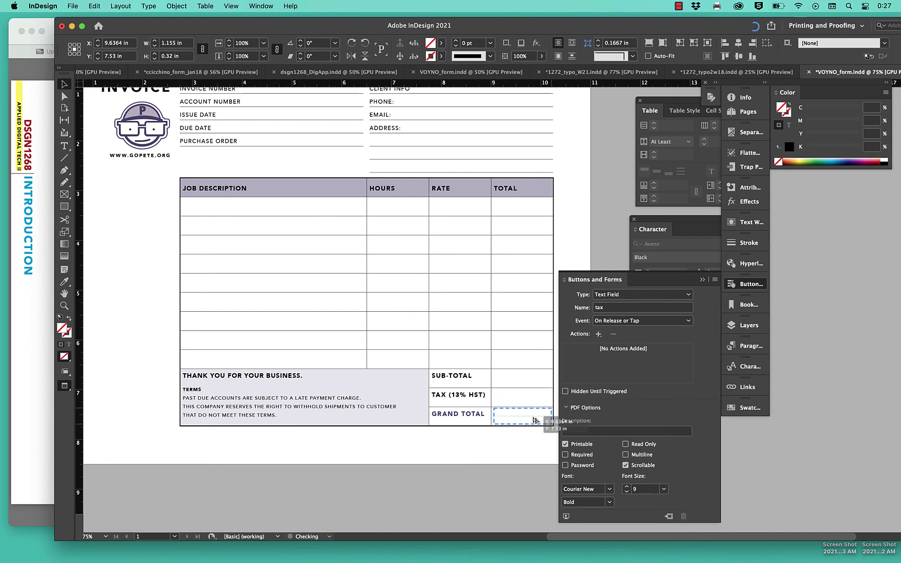
click(616, 307)
key(super+a)
text(gr)
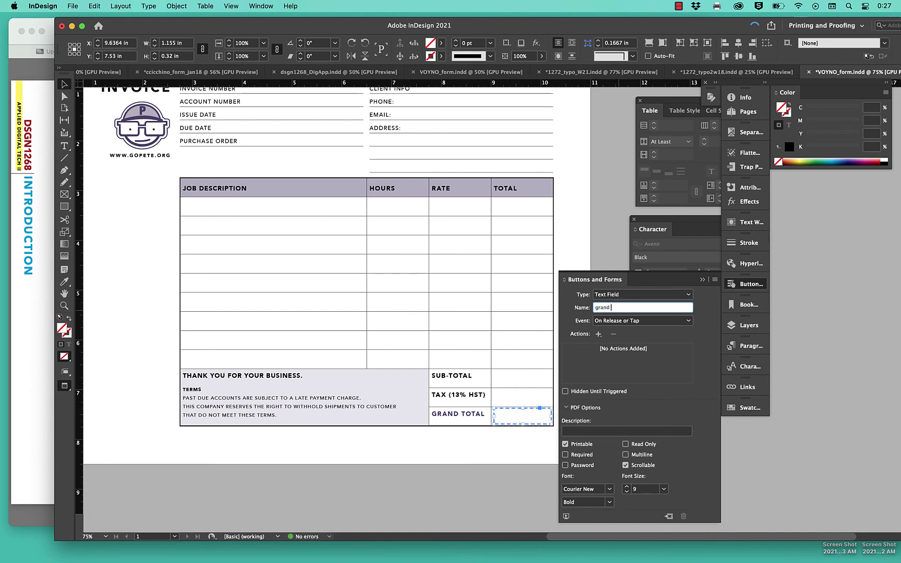
text(and total)
key(Return)
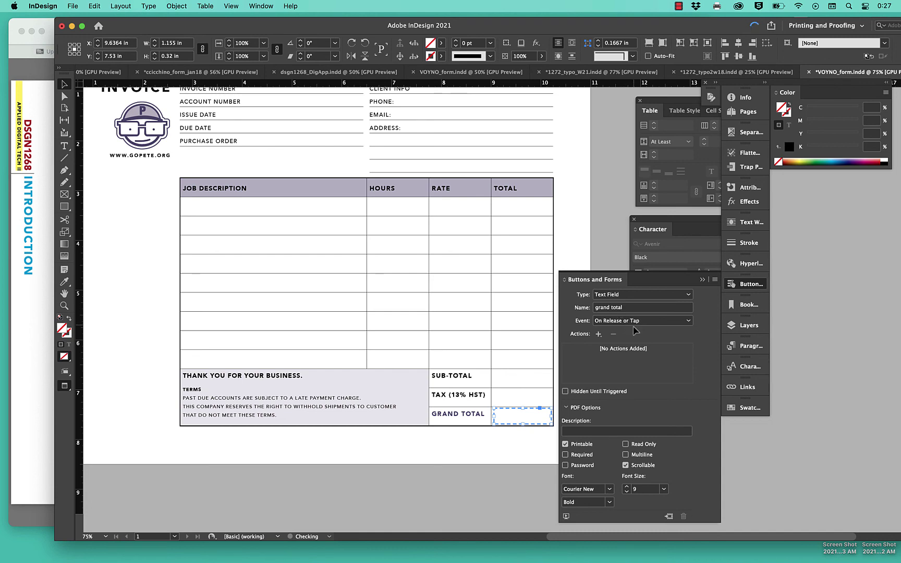
Deselect all form fields and save the invoice document.
scroll(388, 244, up, 1)
click(407, 188)
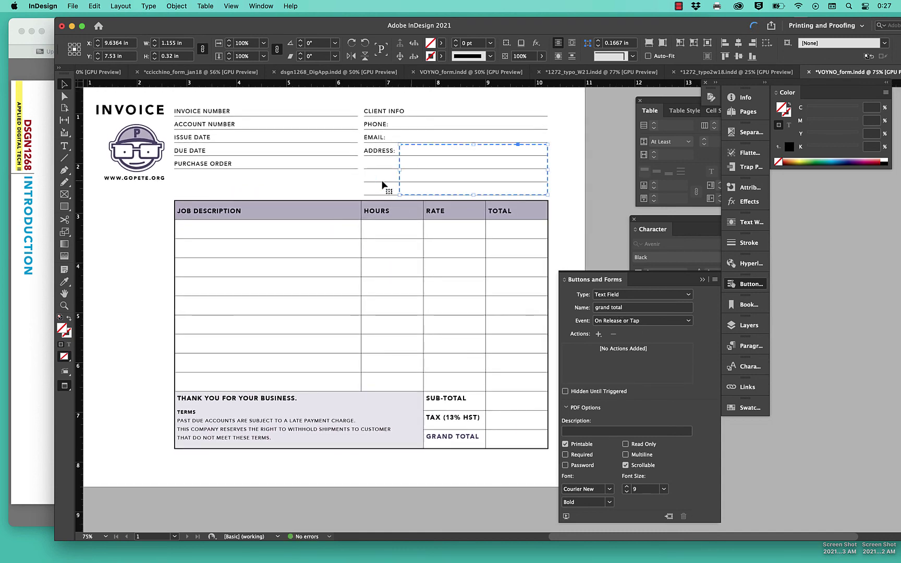
click(126, 251)
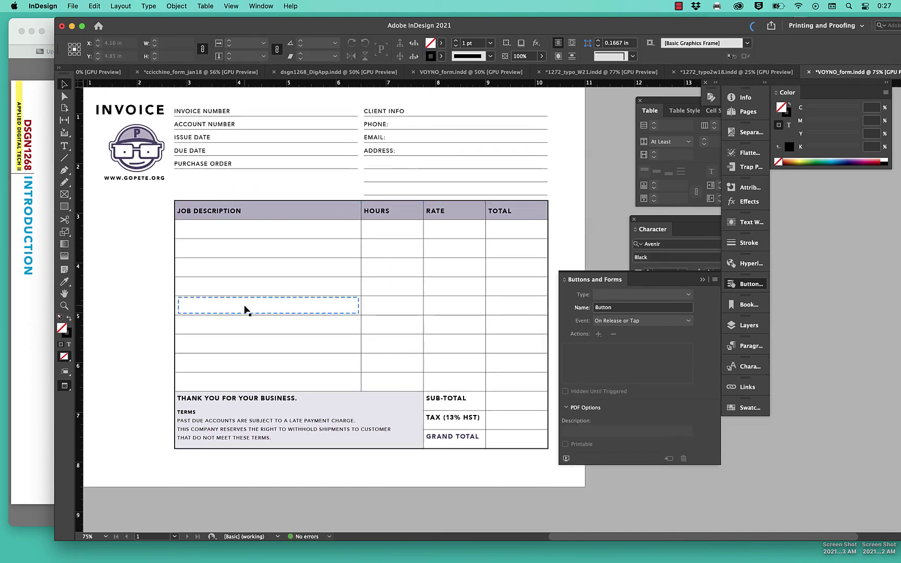
key(super+s)
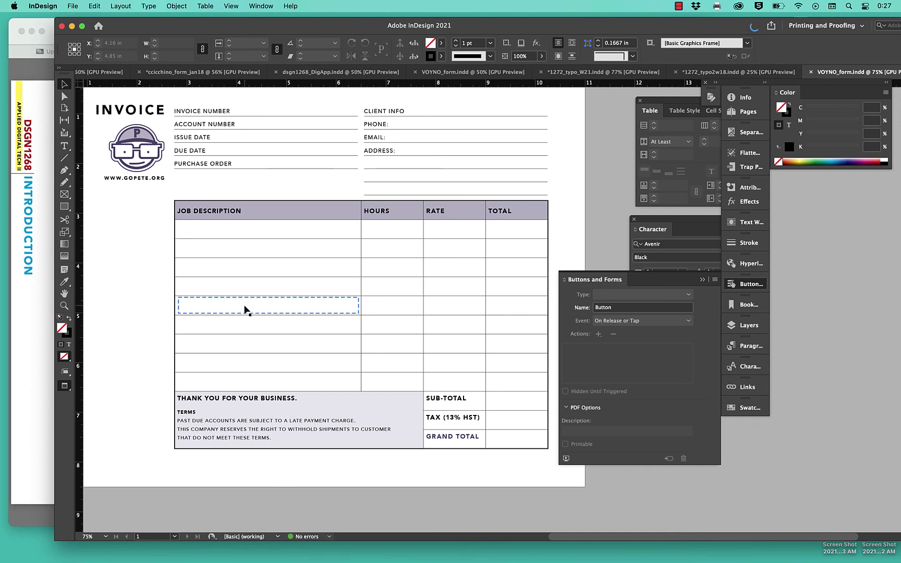
Start exporting the document as VOYNO_form to the 002__FORM folder in Adobe PDF (Interactive) format.
key(super+e)
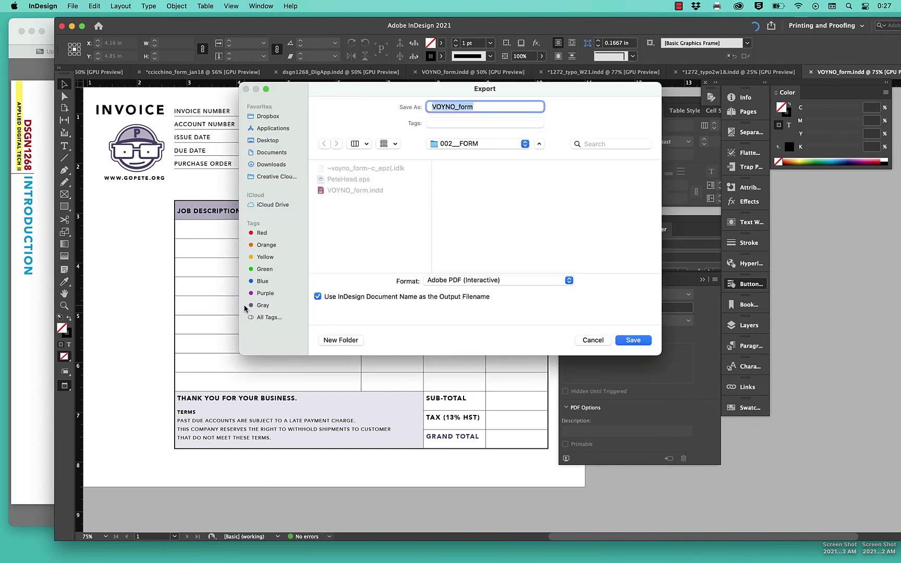
click(366, 228)
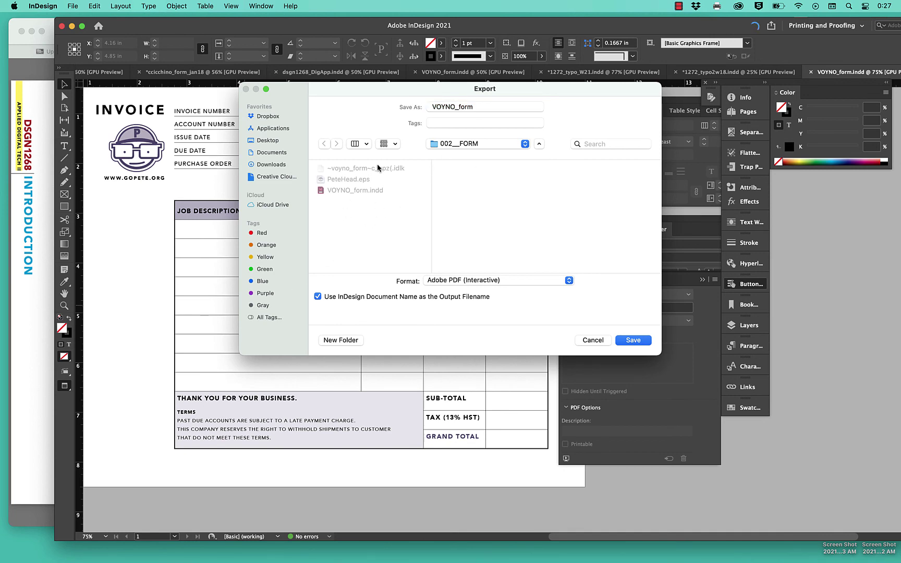
click(468, 282)
click(462, 282)
click(630, 341)
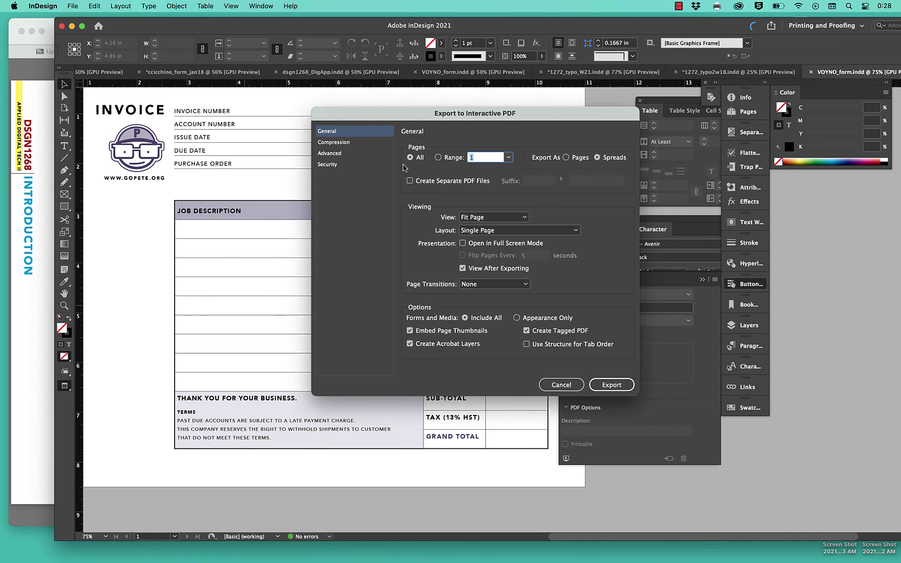
Keep the PDF view at Fit Page and enable Use Structure for Tab Order in the export options.
click(488, 218)
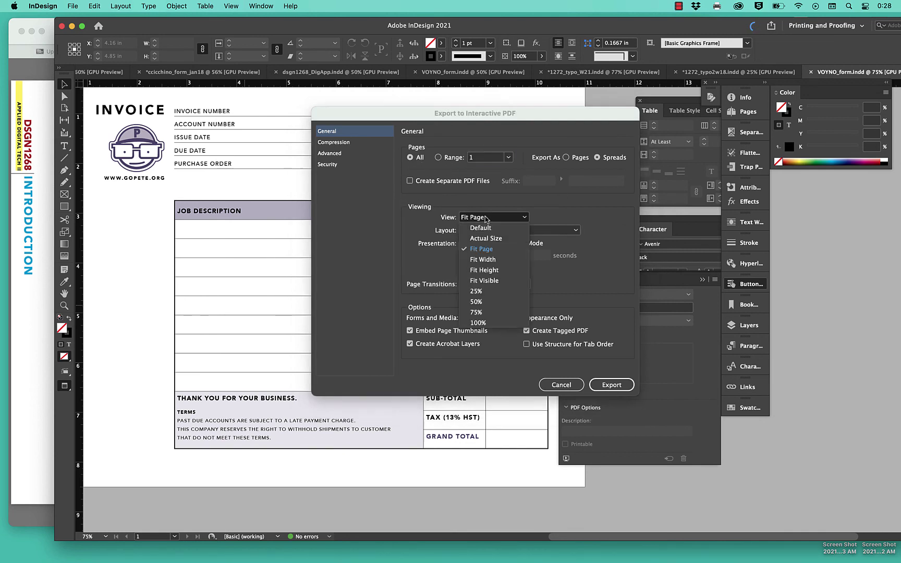
click(489, 250)
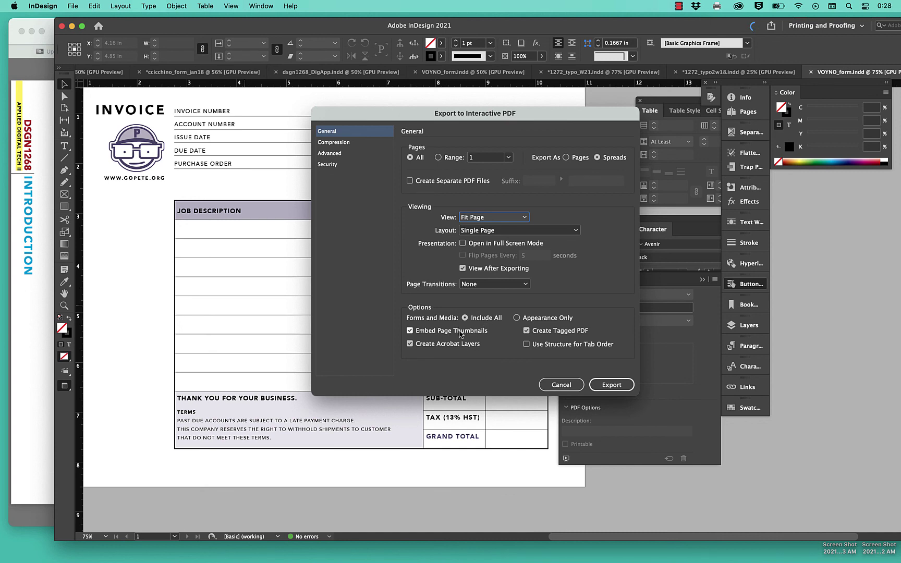
click(525, 344)
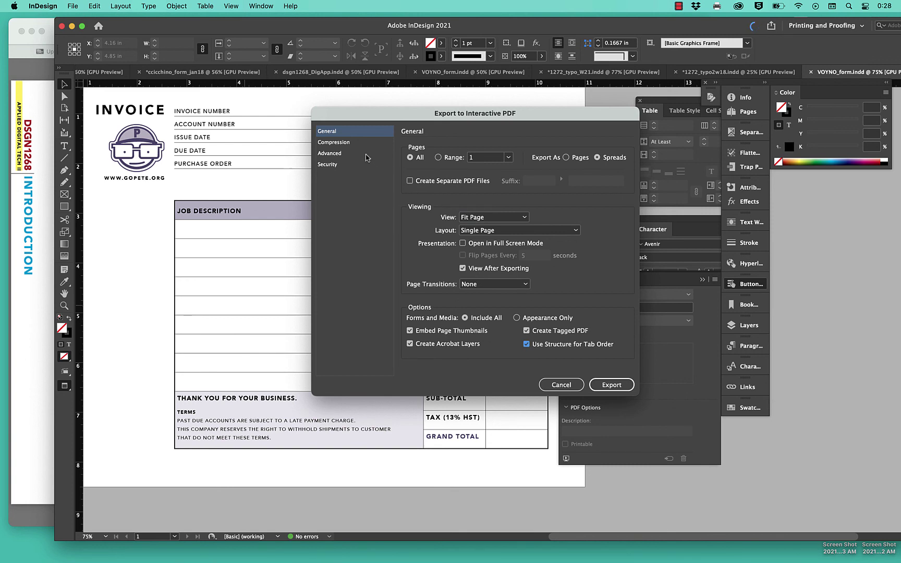
Set the PDF image compression to Automatic with Maximum JPEG quality.
click(355, 143)
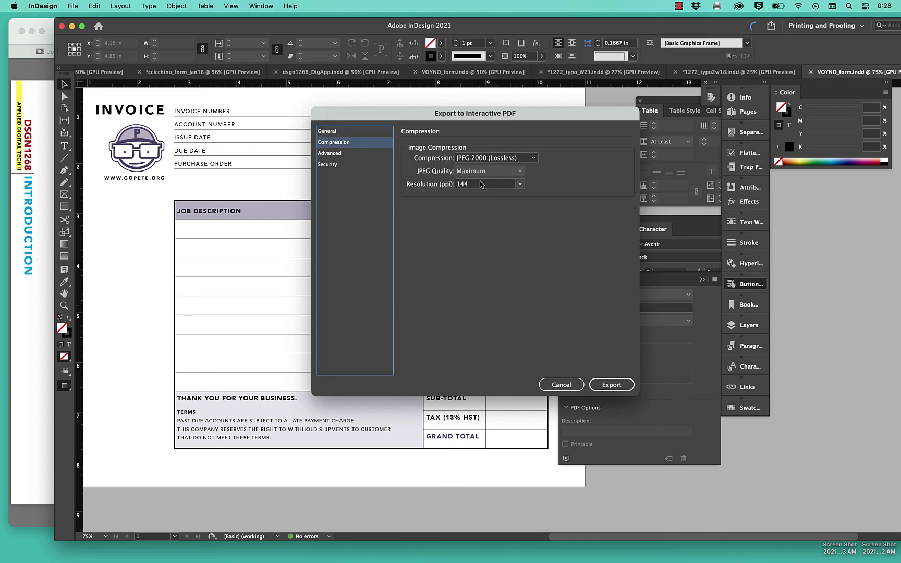
click(524, 159)
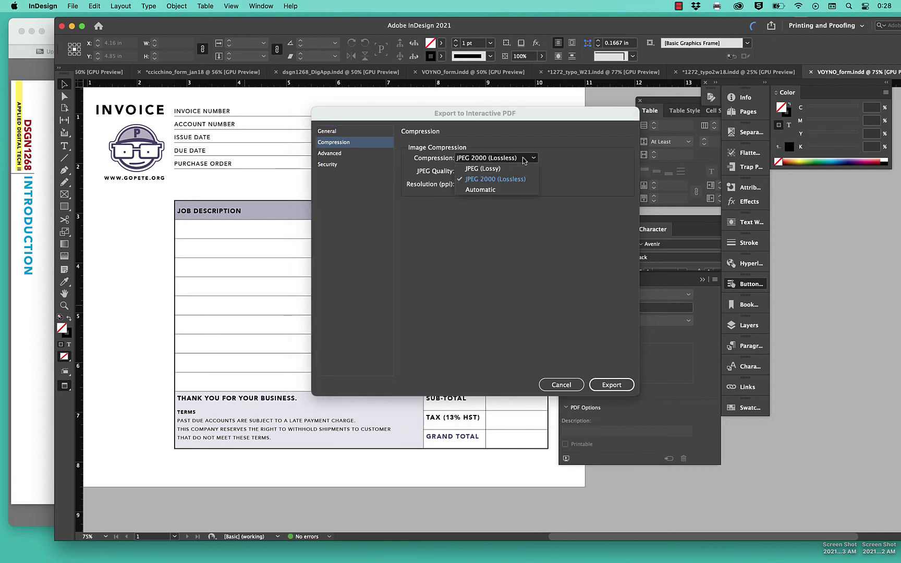
click(485, 190)
click(499, 172)
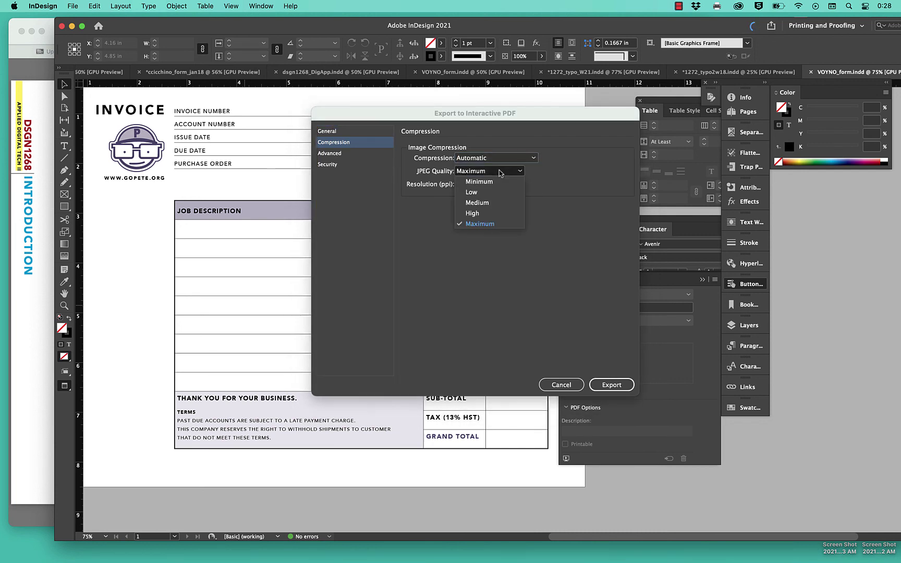
click(500, 225)
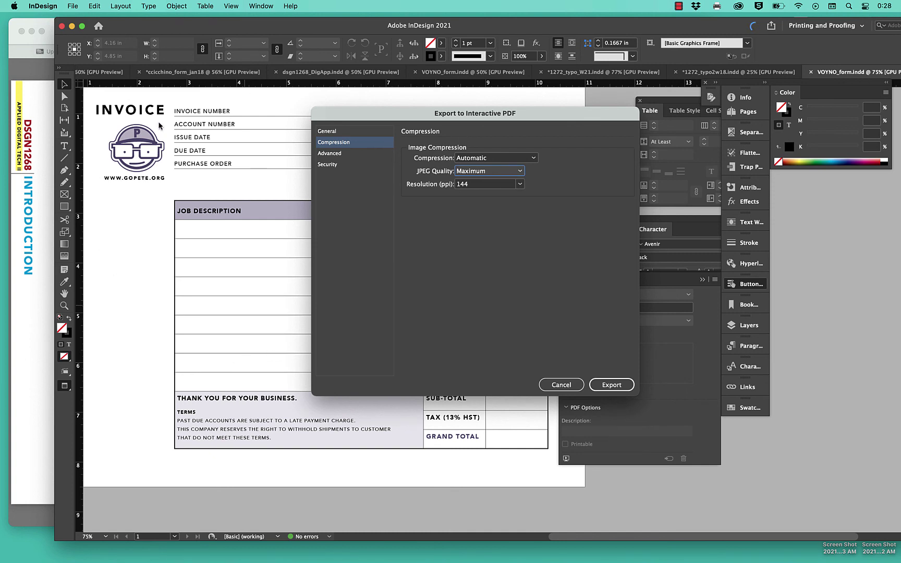
Review the display title and password protection options, and export the interactive PDF.
click(342, 156)
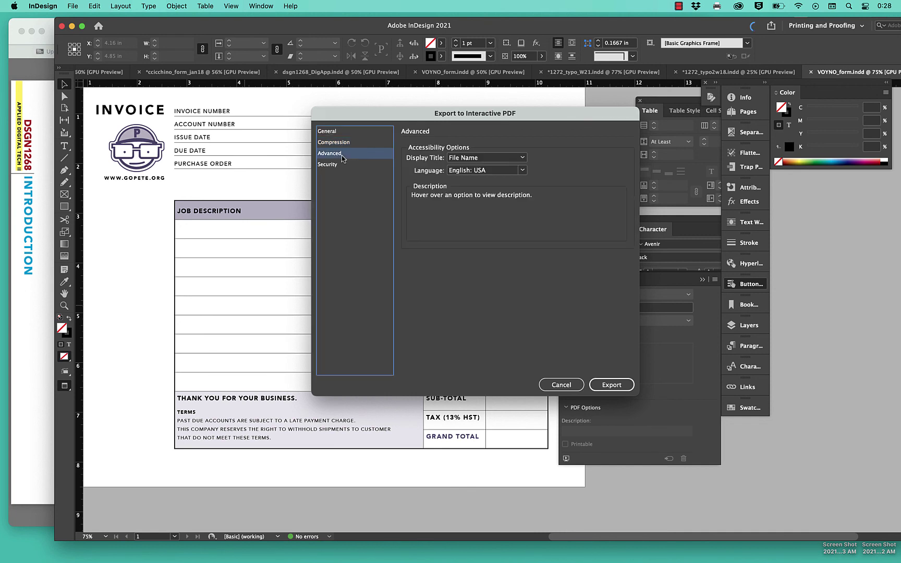
mouse_move(465, 161)
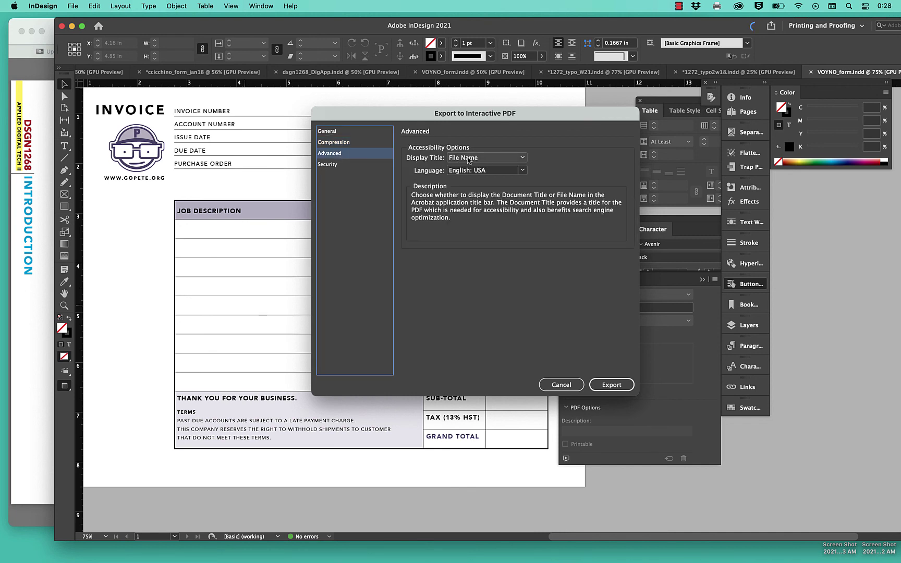
click(359, 164)
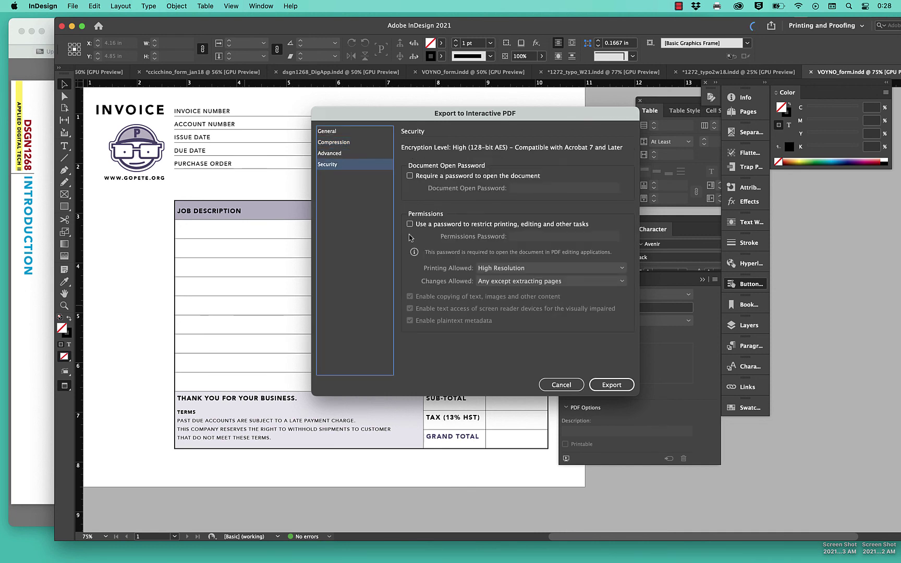
click(616, 386)
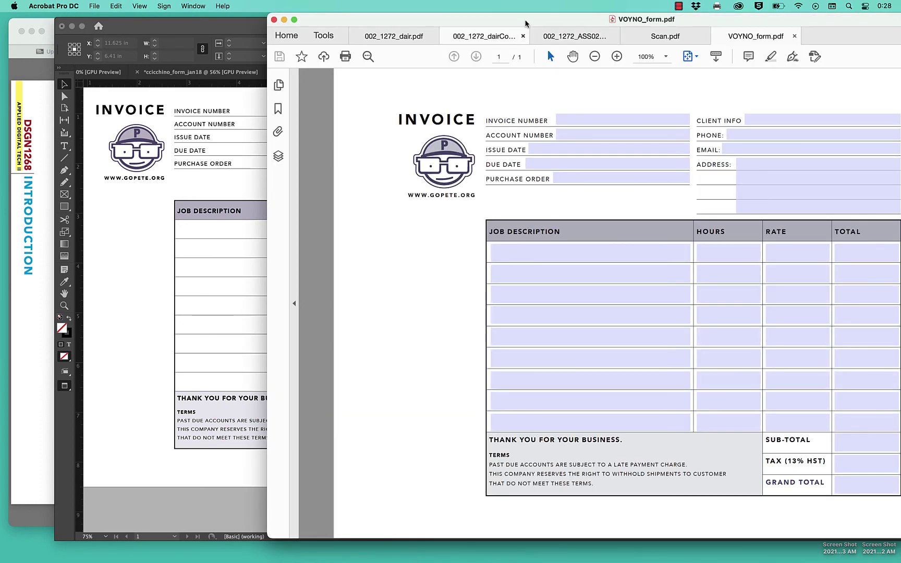
In the exported PDF in Acrobat, fill in the invoice number and account number fields.
drag(525, 23, 310, 24)
click(366, 114)
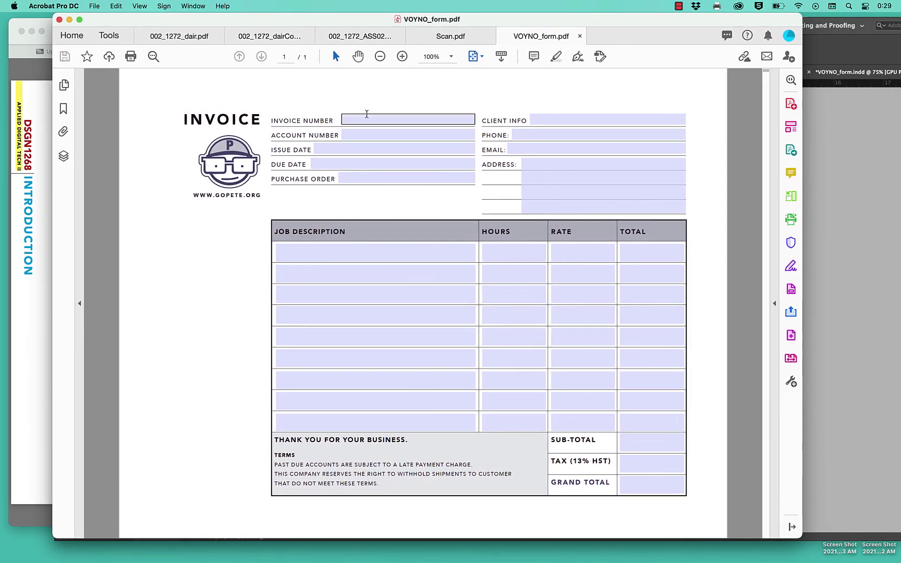
click(368, 115)
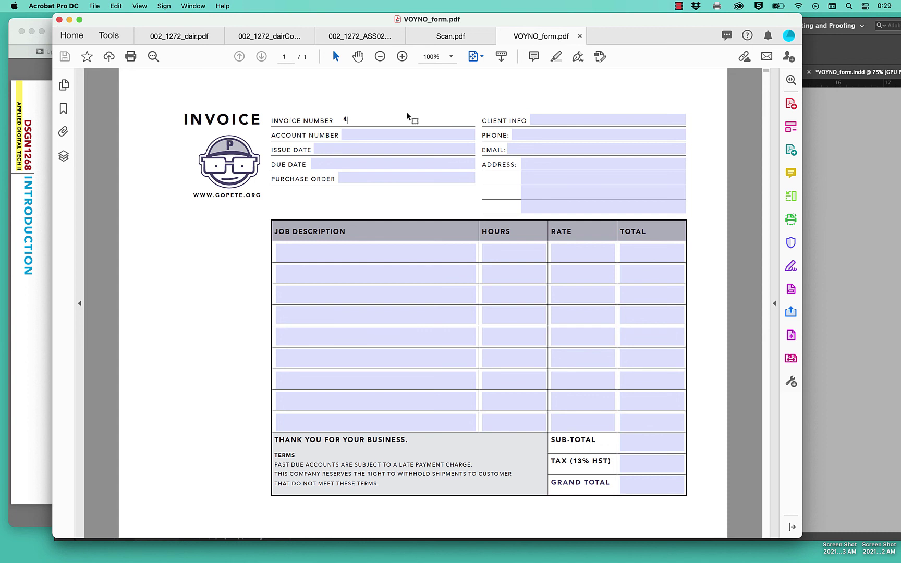
click(396, 135)
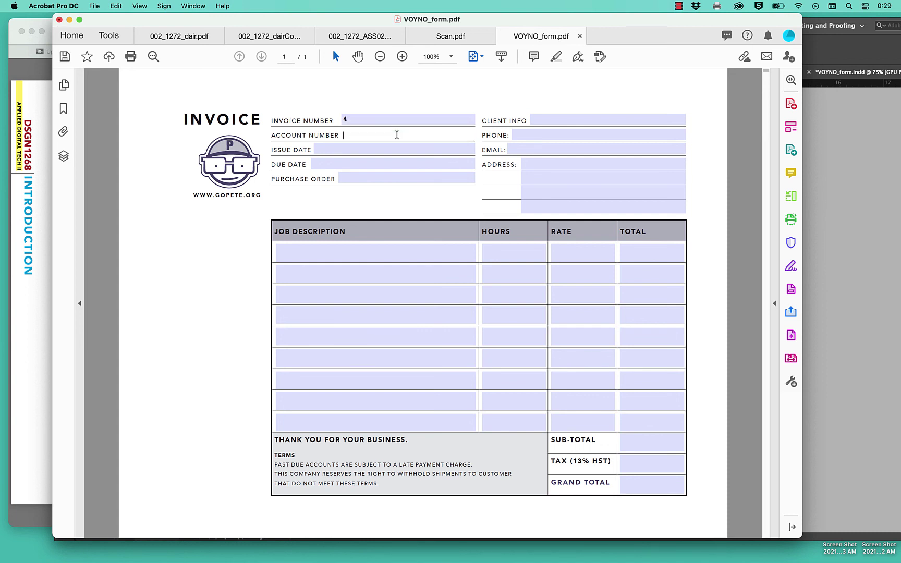
text(5)
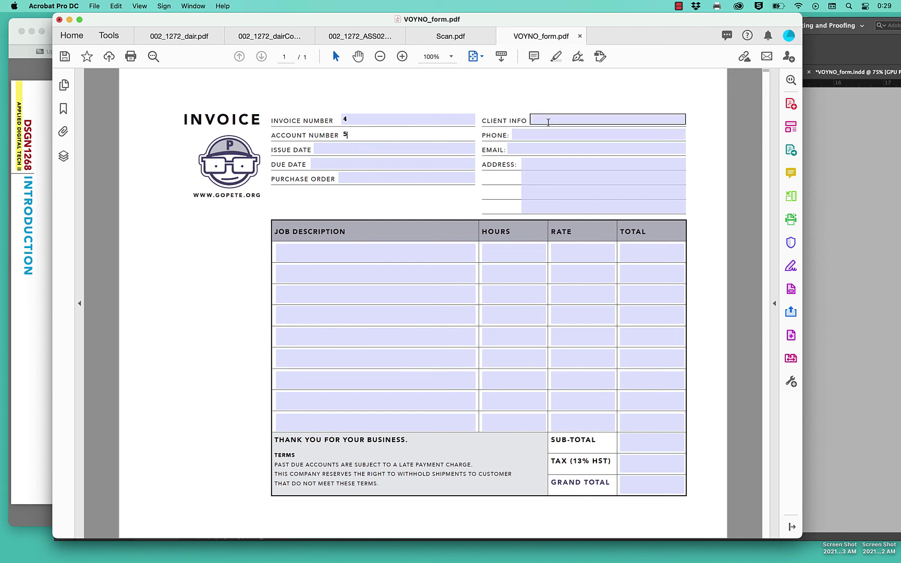
Enter "look at this form!" as the Client Info and test that the Phone and Email fields can be selected.
click(550, 121)
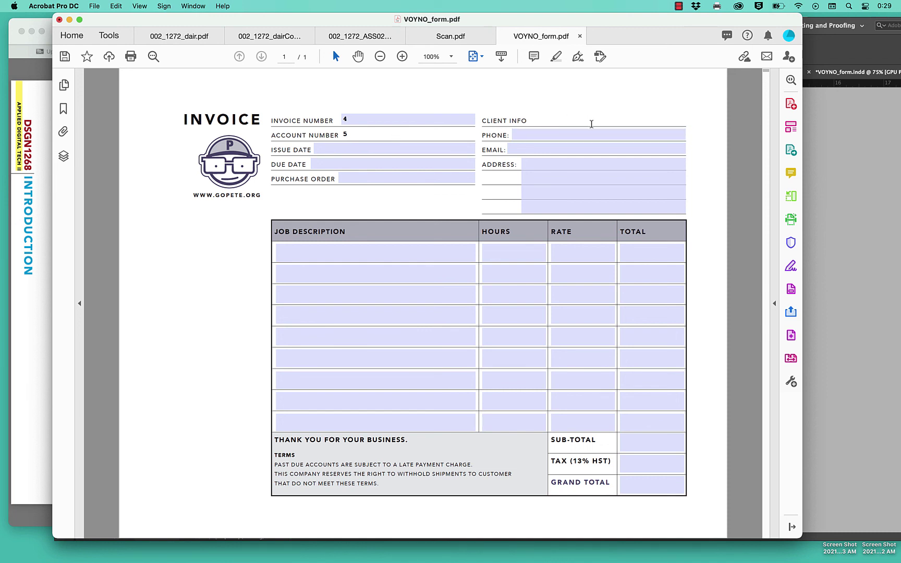
text(lo)
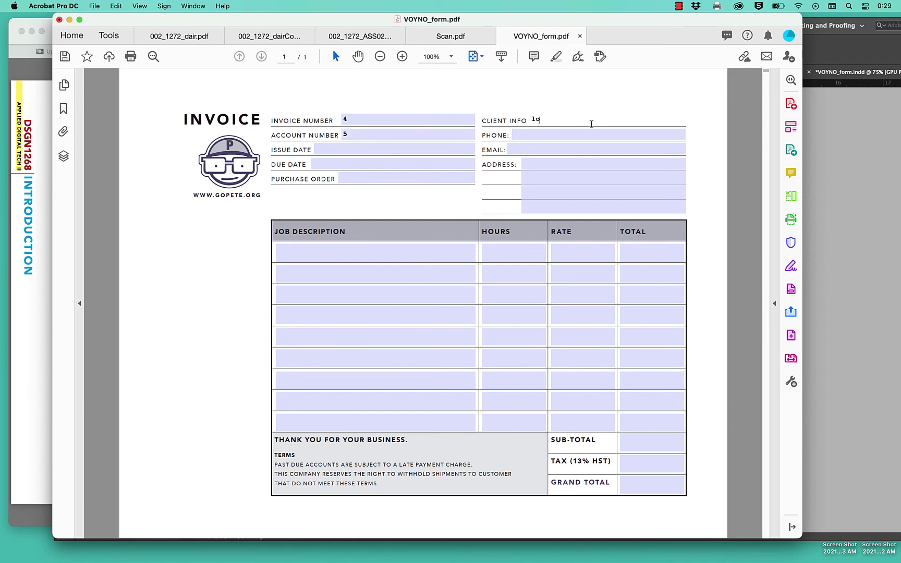
text(ok at this form!)
click(590, 130)
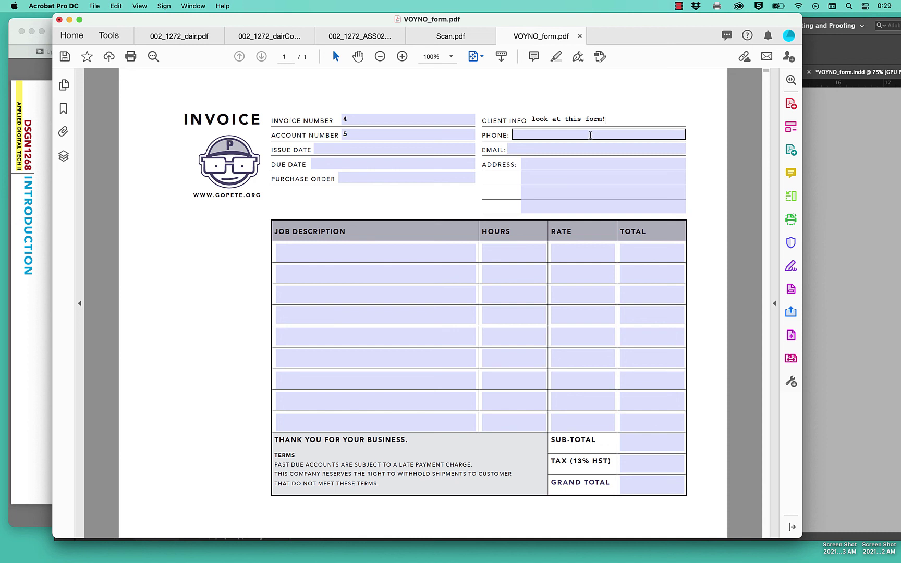
click(573, 150)
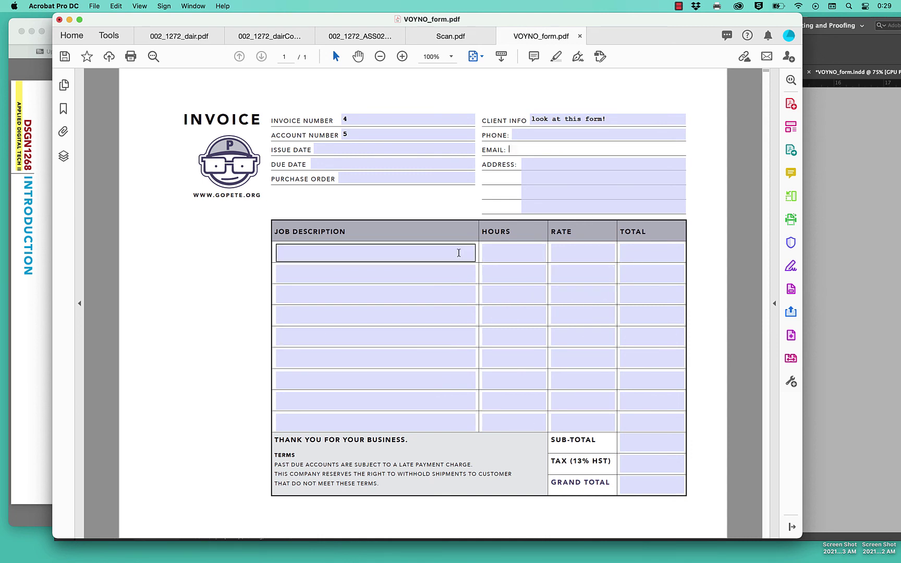
Fill the first job row with the description "logo dev." and 3 hours.
click(344, 252)
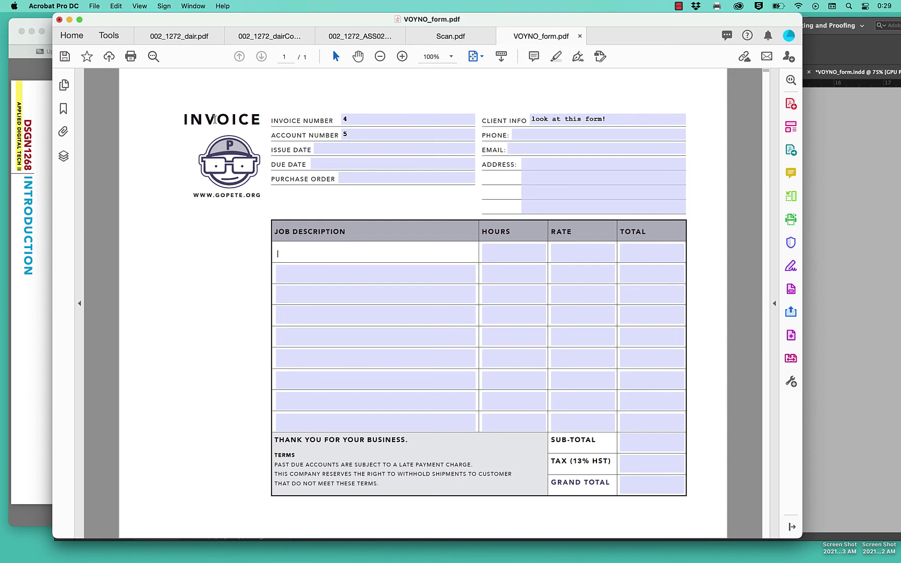
text(logo dev.)
key(Tab)
click(526, 253)
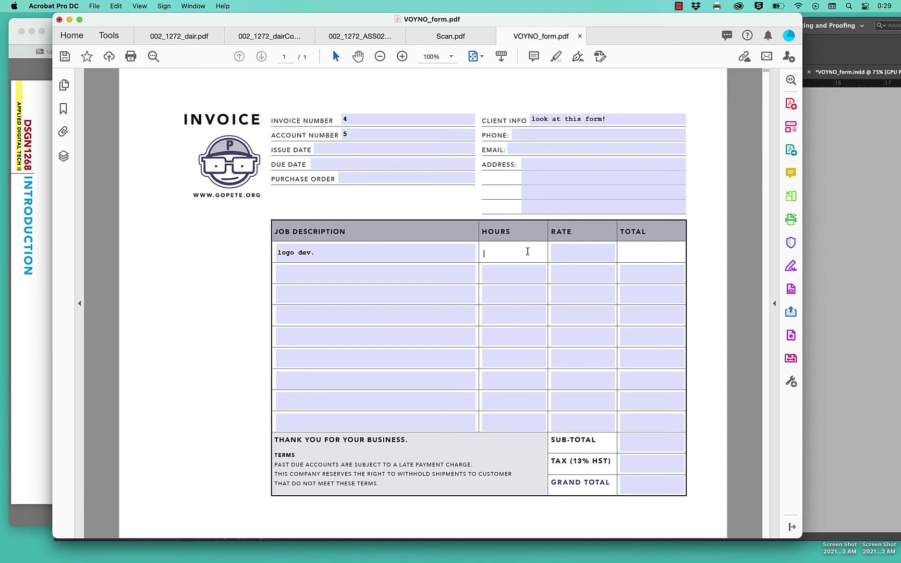
text(3)
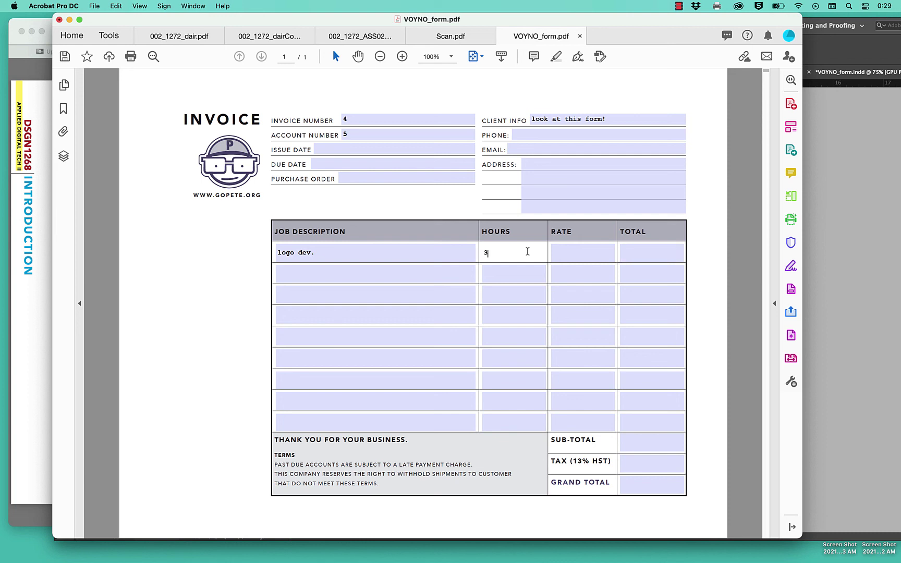
Set the first job row's rate to 100 and its total to 300.
click(587, 252)
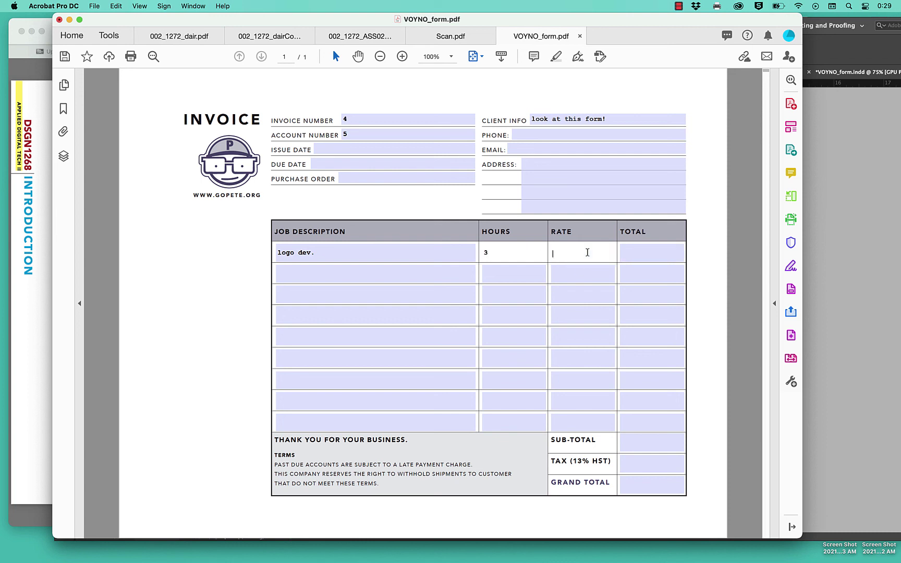
text(150)
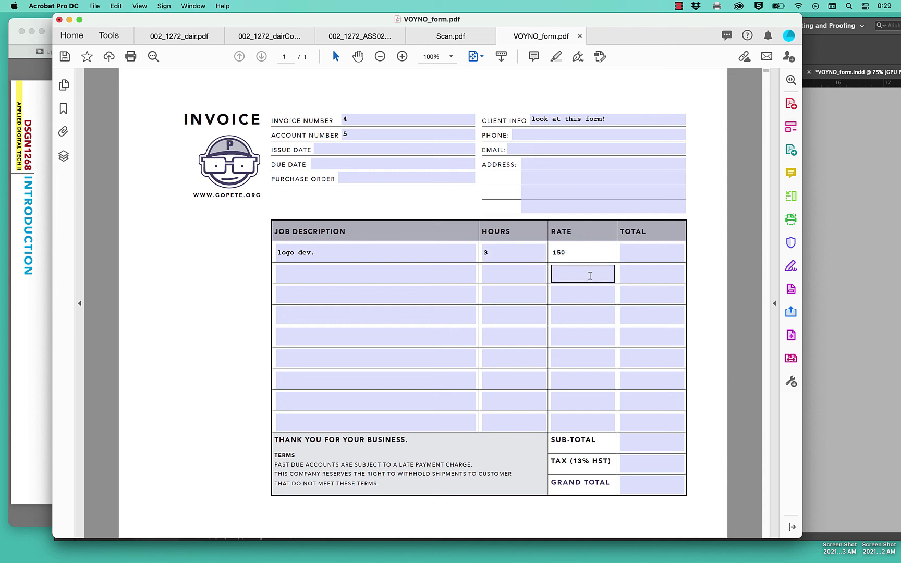
double_click(572, 254)
text(100)
click(626, 253)
text(300)
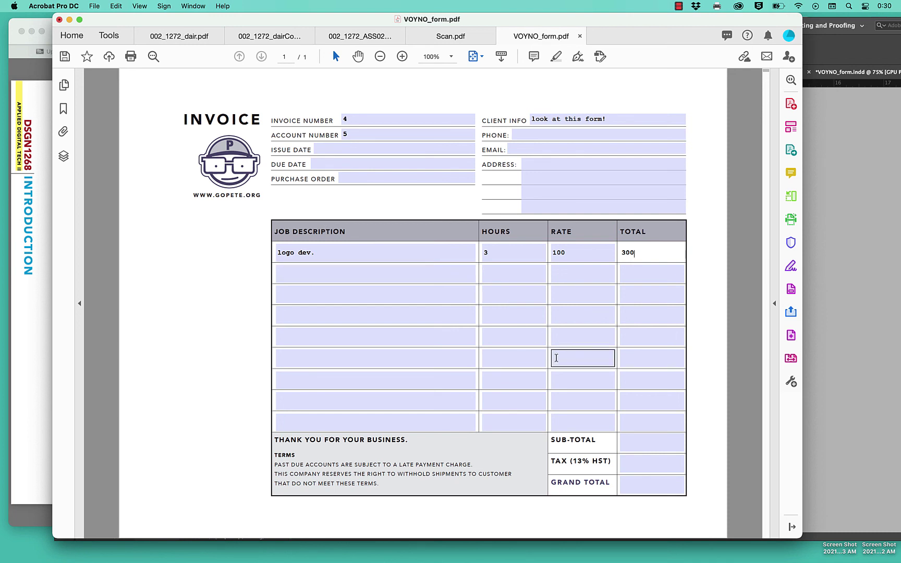
Enter 300 as the Sub-Total and test selecting the Tax, Grand Total and second Job Description fields.
click(635, 443)
text(300)
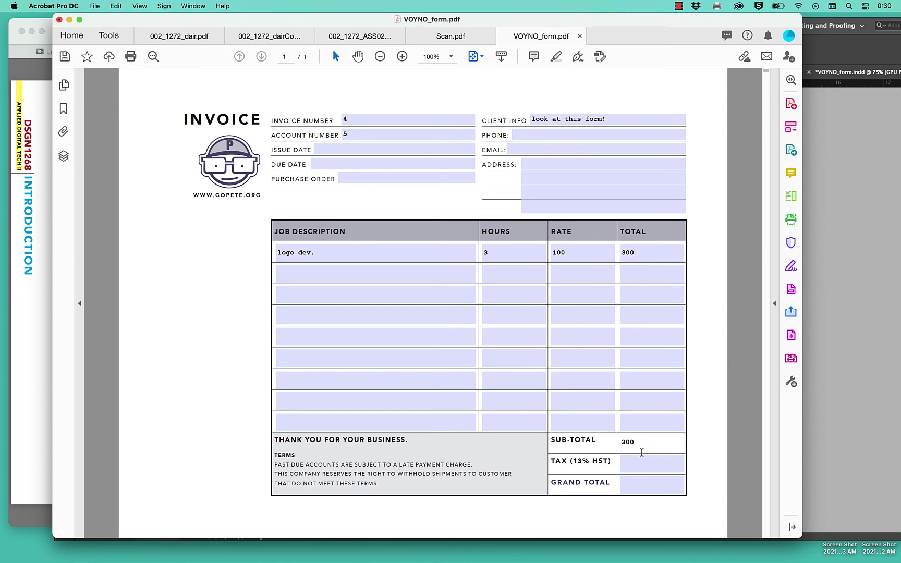
click(641, 465)
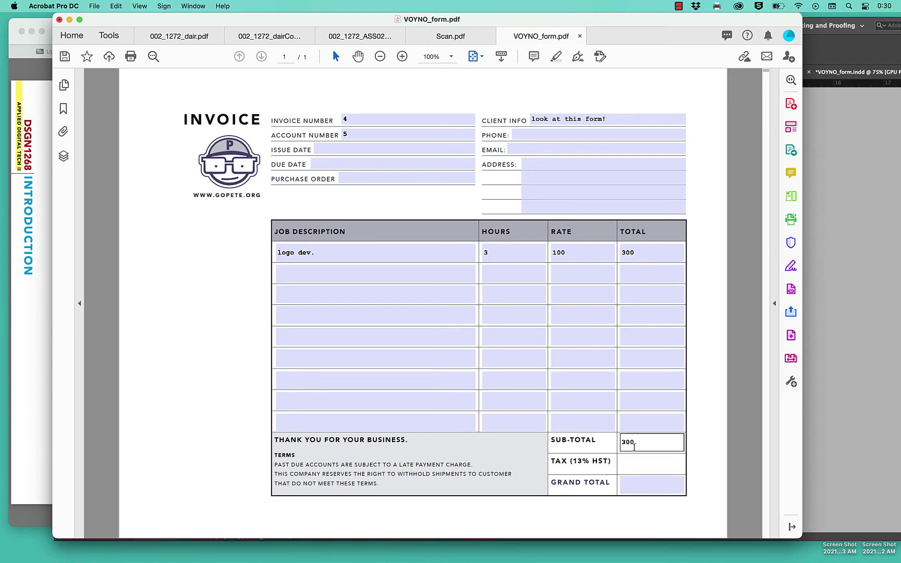
click(634, 485)
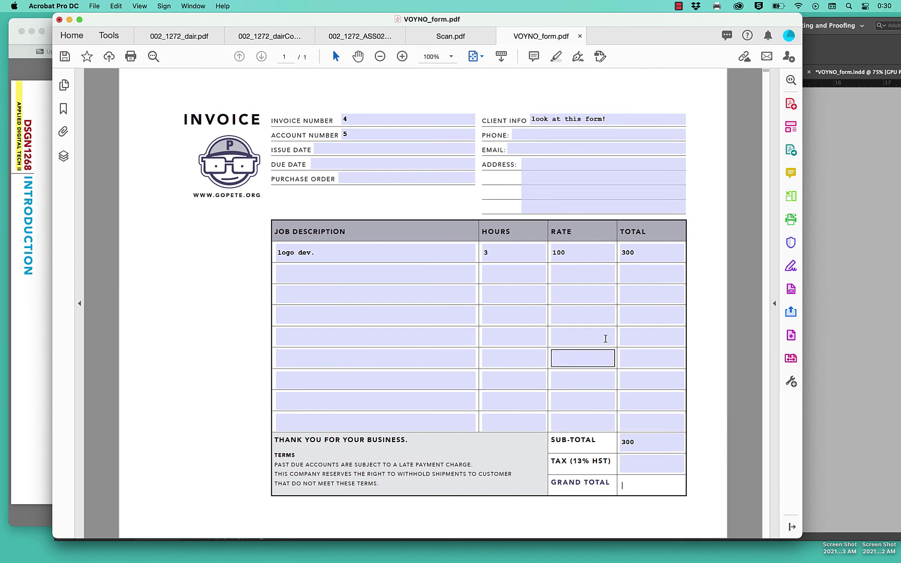
click(338, 281)
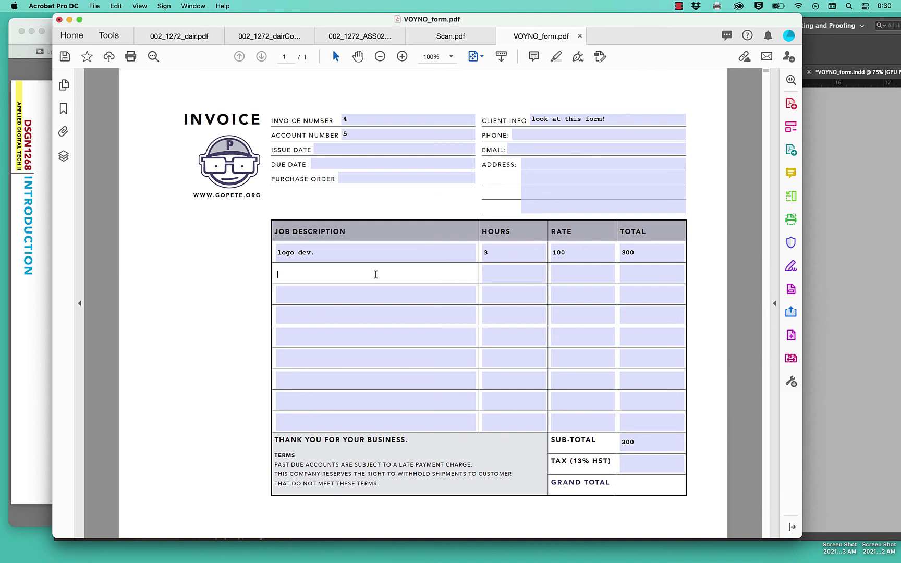
Fill the second job row with the description "form setup", 5 hours and rate 75, and test selecting its Total field.
text(form setup)
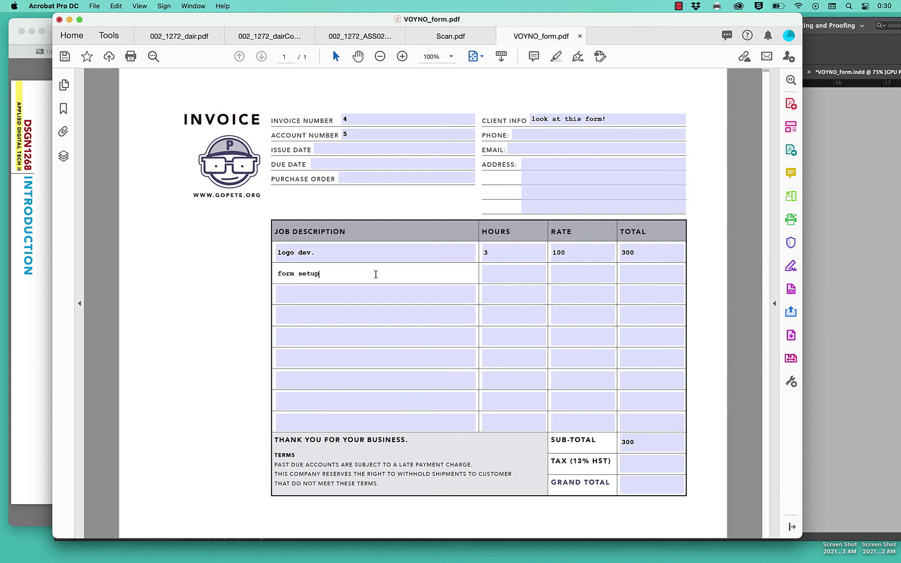
click(529, 277)
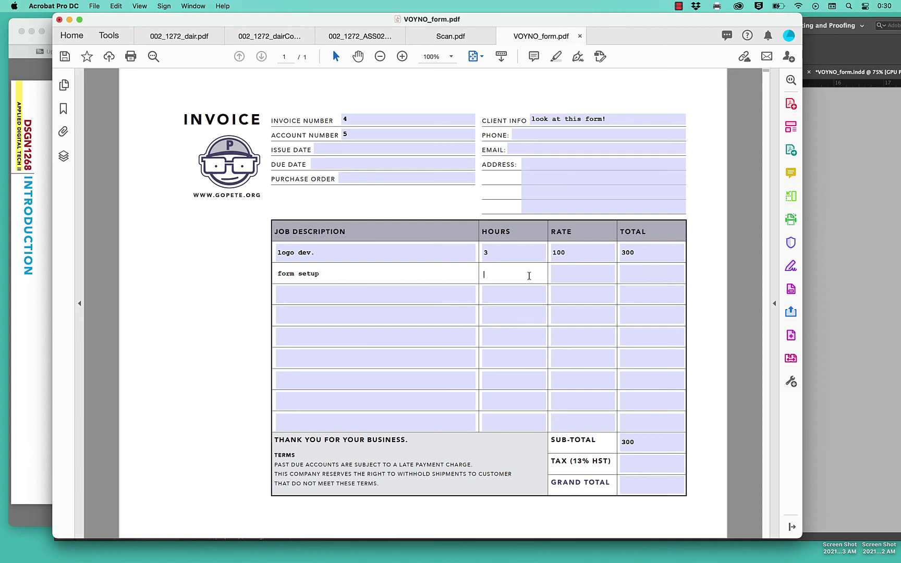
text(5)
click(568, 276)
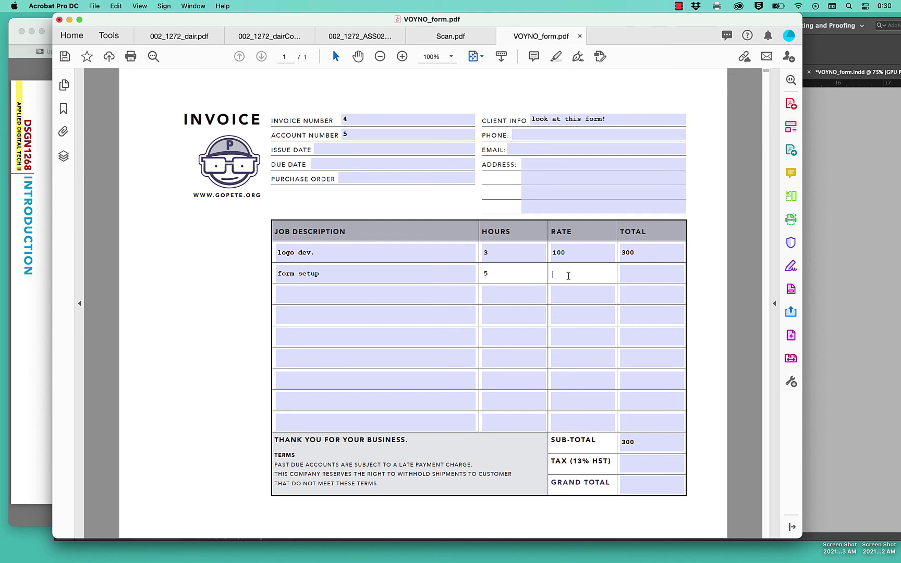
text(75)
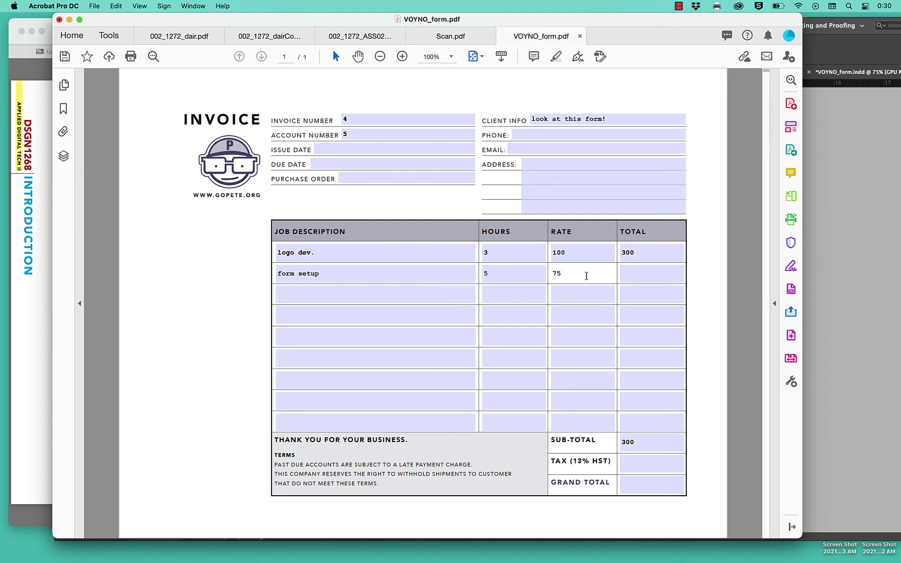
click(639, 270)
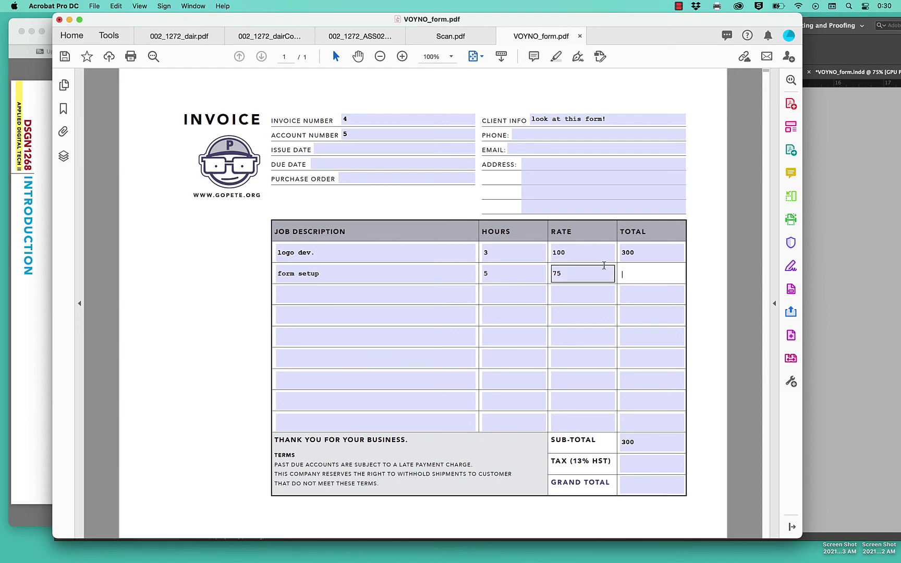
Switch to InDesign and start packaging the VOYNO_form document.
click(69, 19)
click(148, 201)
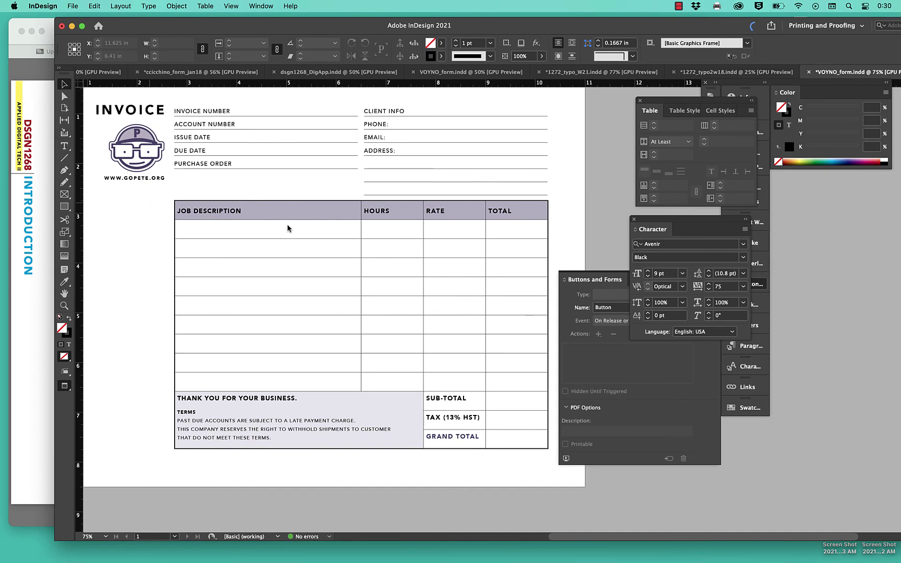
click(73, 5)
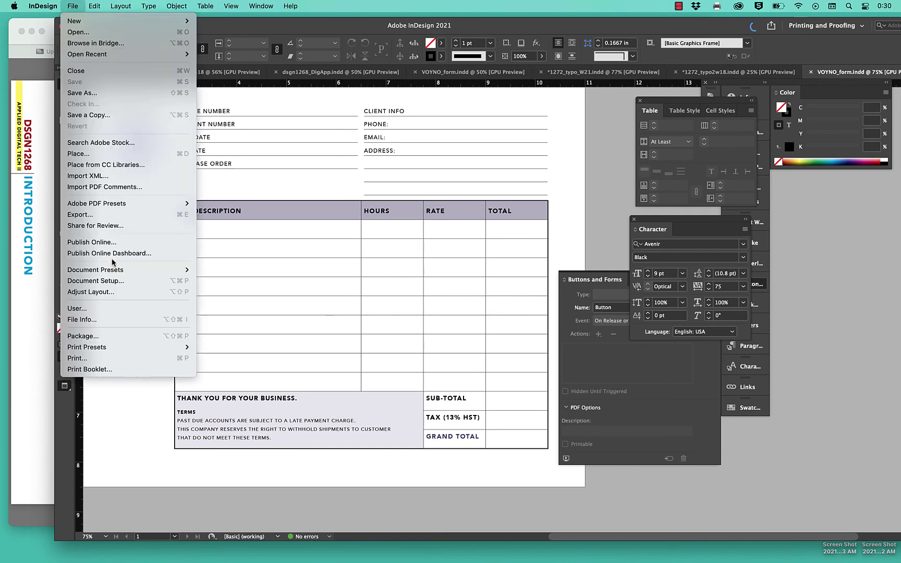
click(114, 336)
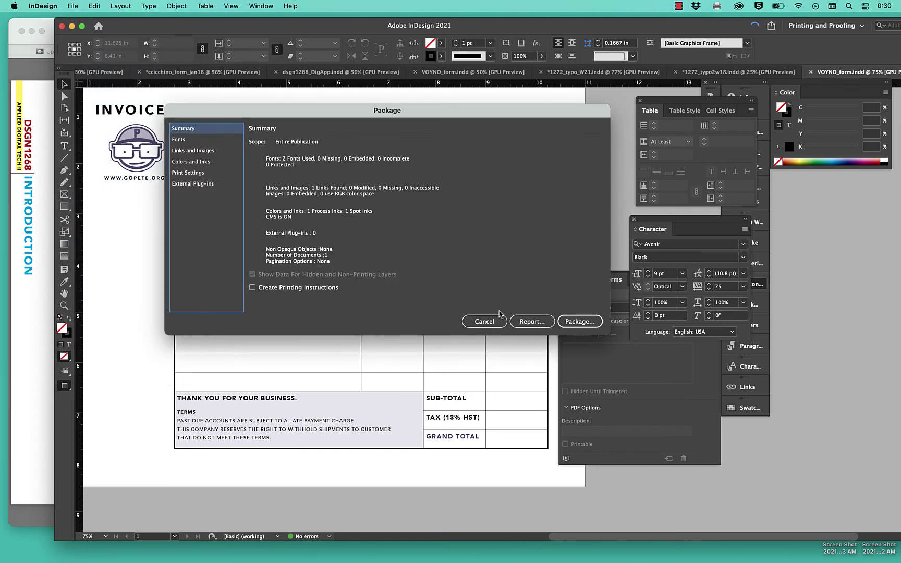
click(573, 322)
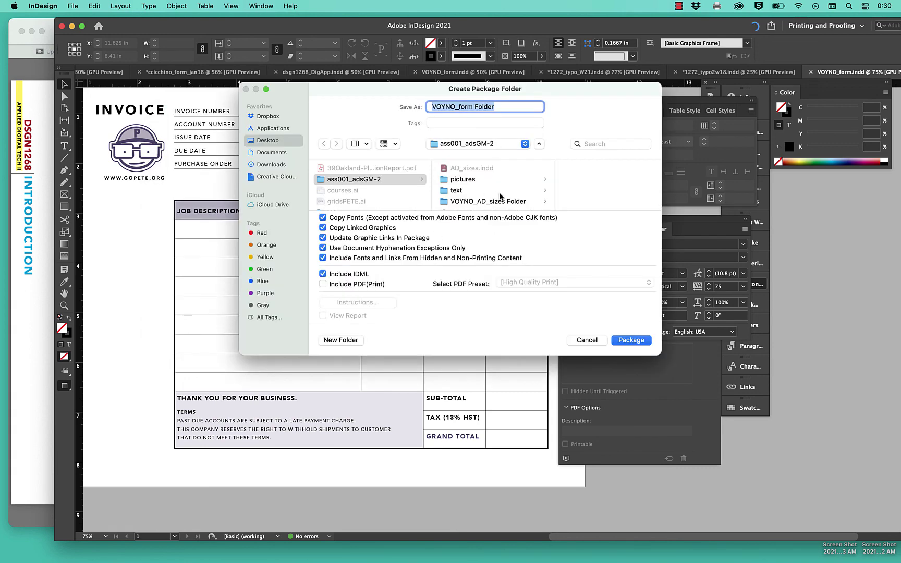
Save the package as VOYNO_form Folder on the Desktop, including fonts, linked graphics and IDML, and accept the font notice.
scroll(500, 196, down, 3)
scroll(363, 194, down, 5)
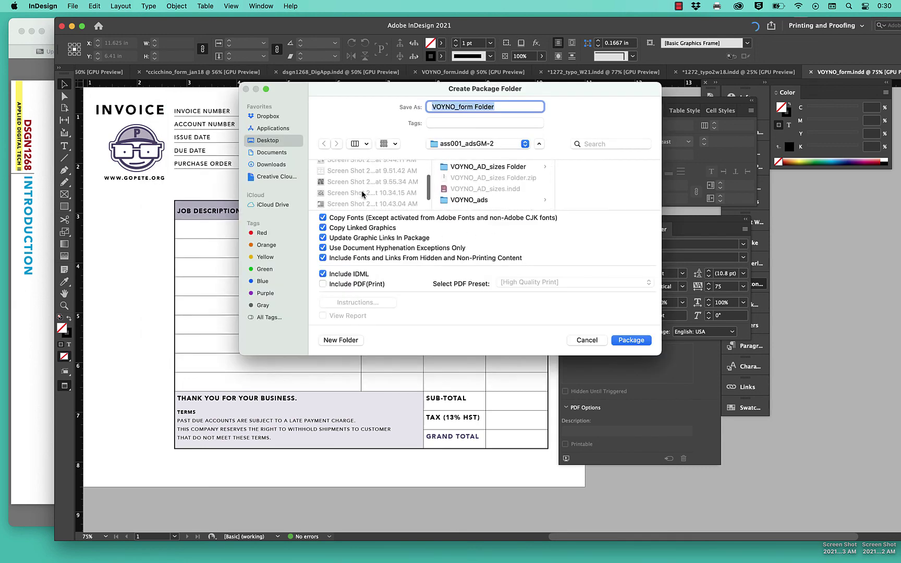
scroll(362, 190, up, 5)
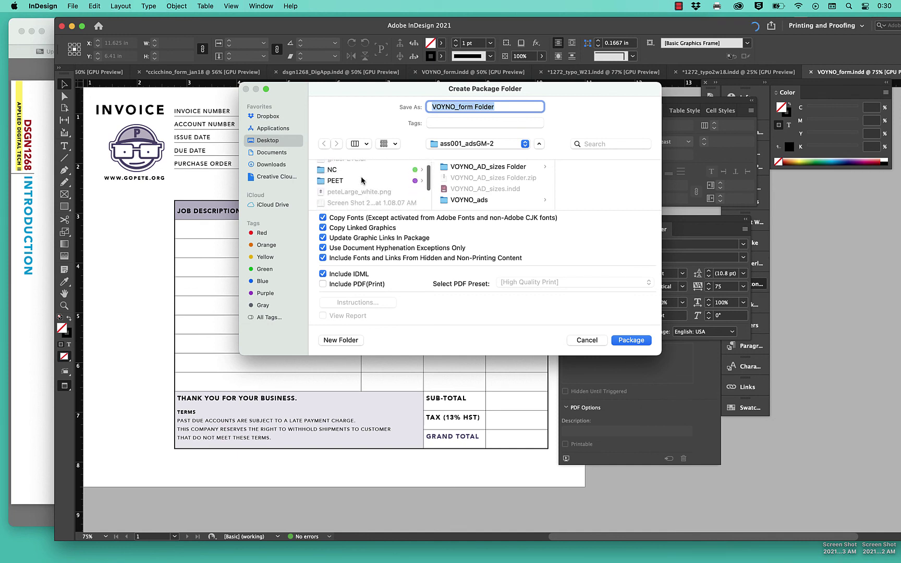
click(362, 171)
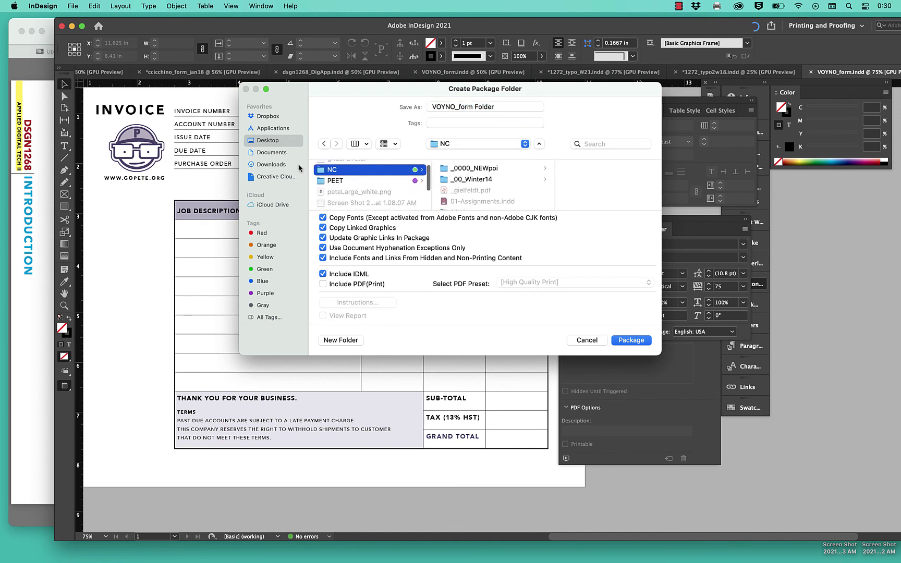
click(270, 141)
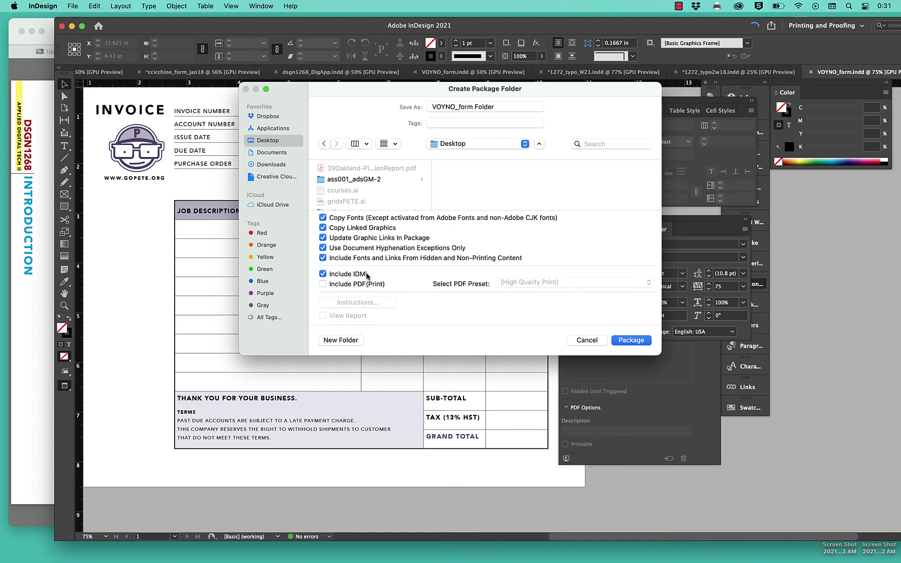
click(632, 341)
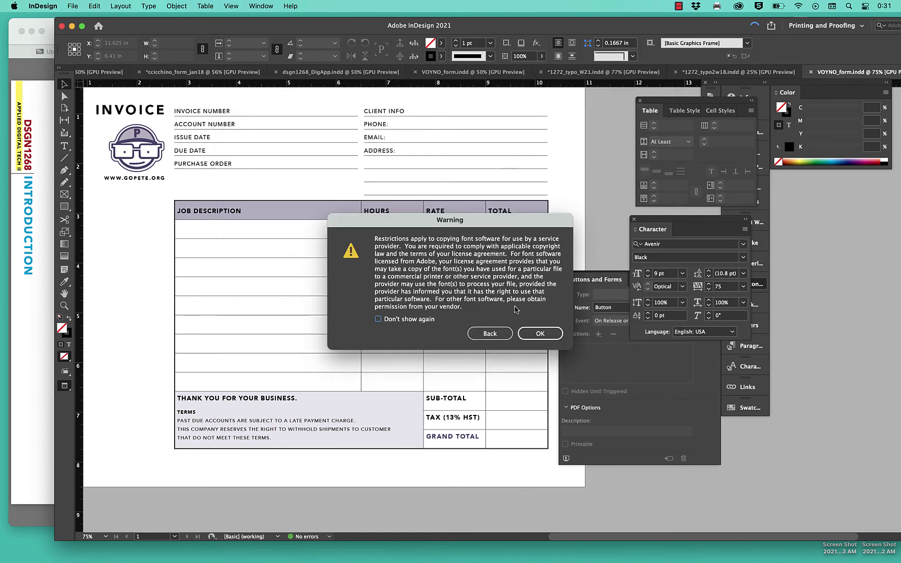
click(532, 332)
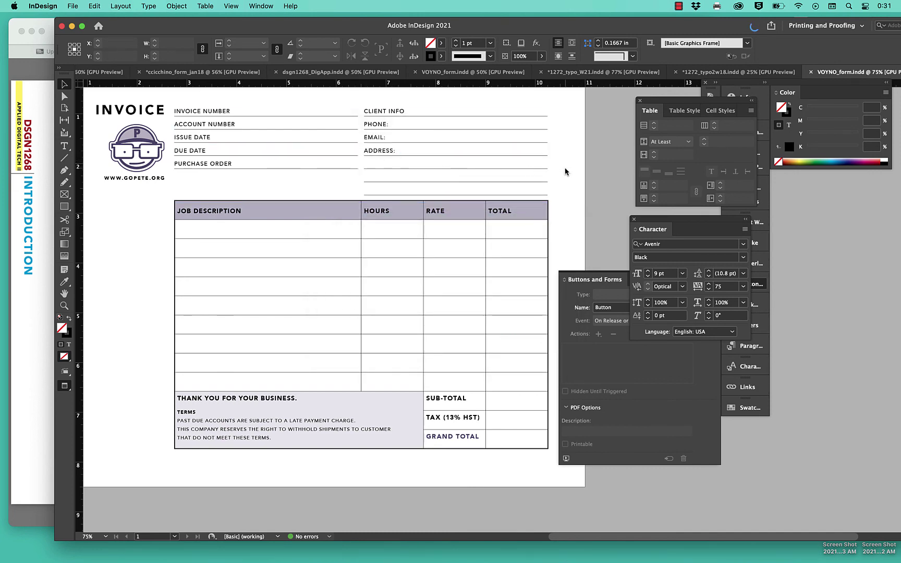
Start an Adobe PDF (Interactive) export of VOYNO_form and choose the packaged VOYNO_form Folder on the Desktop as the location.
key(super+e)
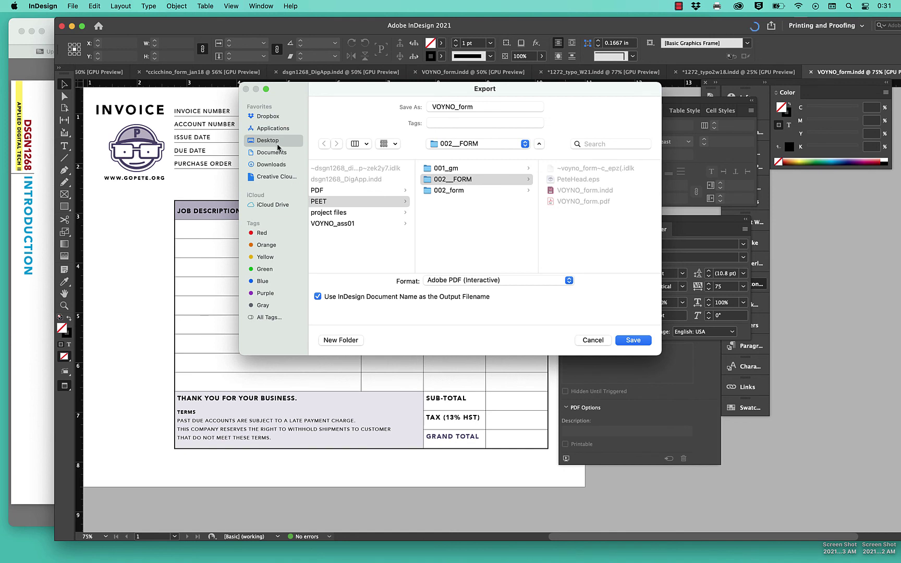
click(278, 146)
click(374, 180)
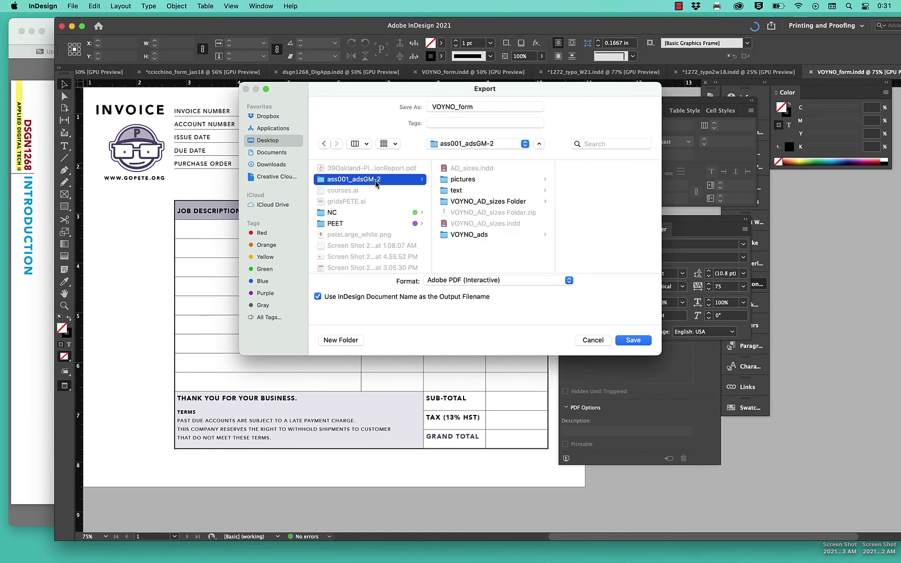
scroll(362, 205, down, 5)
scroll(363, 205, down, 5)
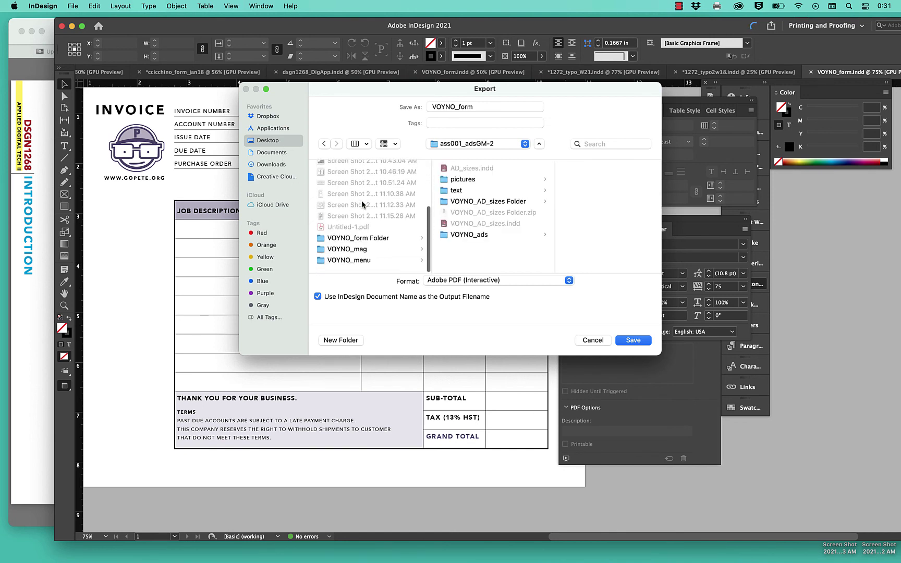
click(352, 242)
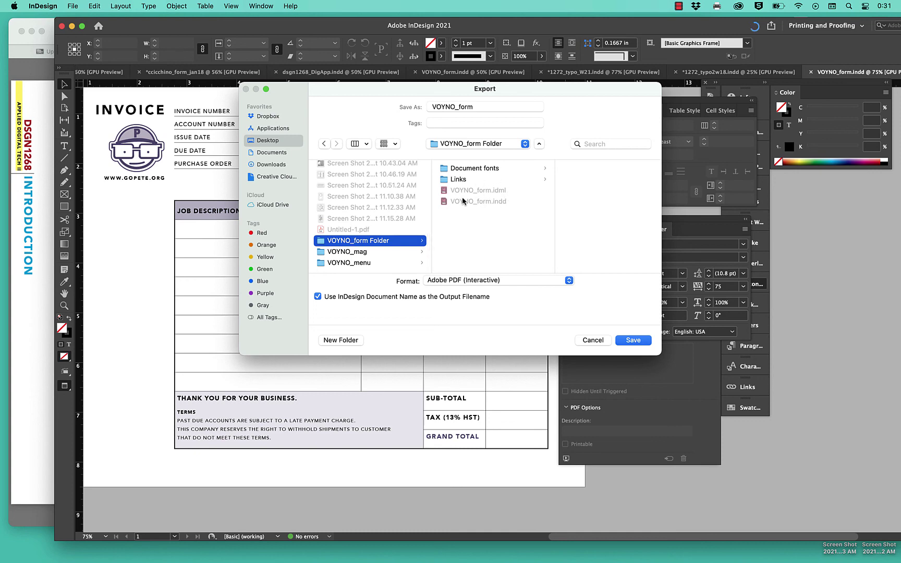
Create a PDF folder inside the package folder and export the interactive PDF there with all forms and media included.
click(338, 340)
text(PDF)
key(Return)
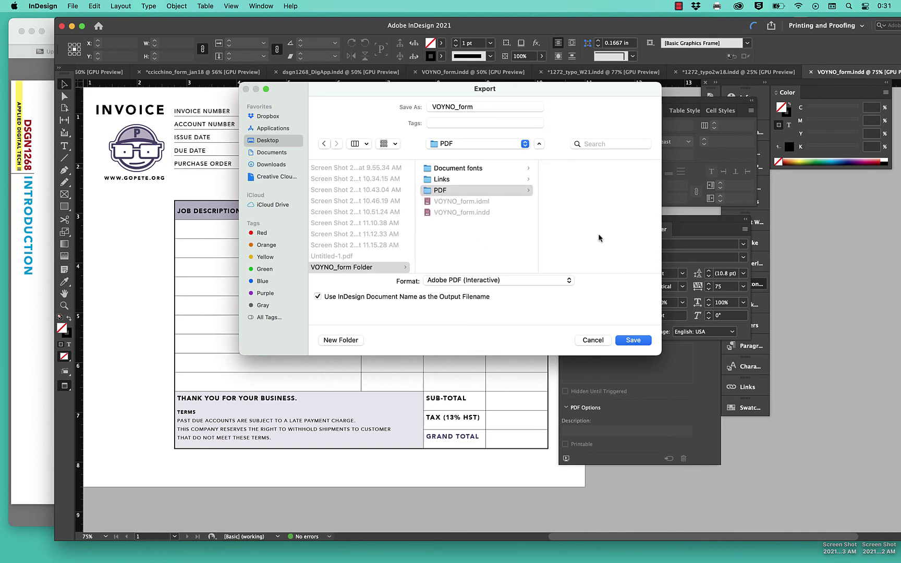
click(621, 339)
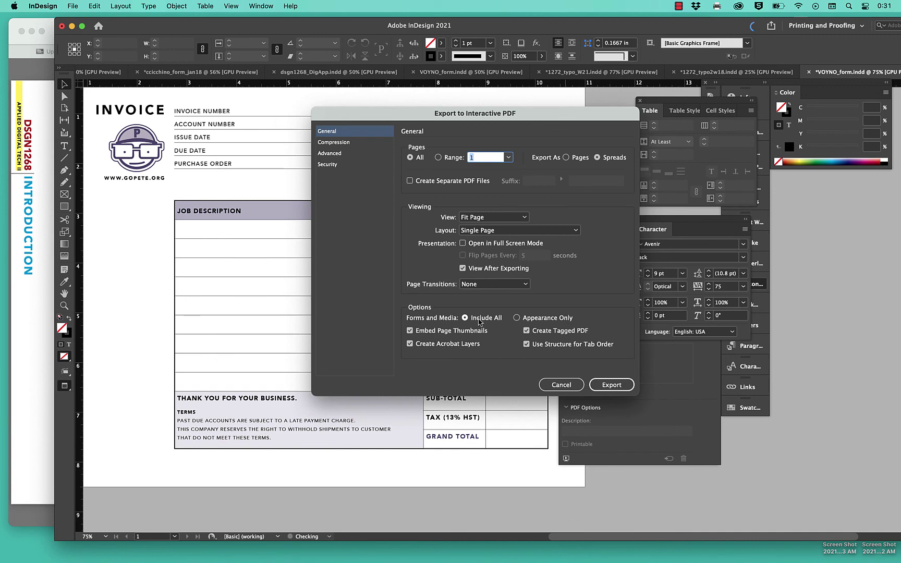
click(618, 388)
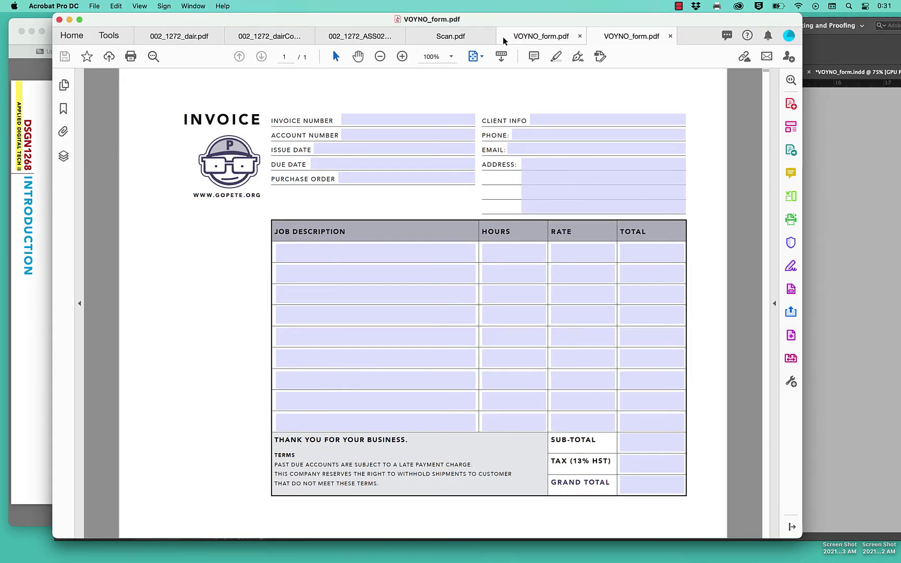
Close the earlier filled-in VOYNO_form.pdf in Acrobat without saving and switch back to InDesign.
click(579, 36)
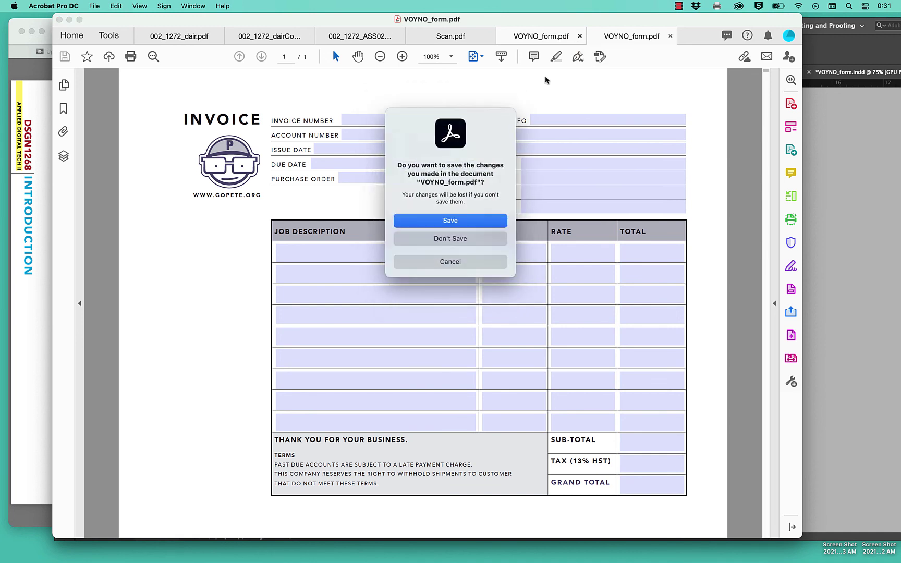
click(454, 238)
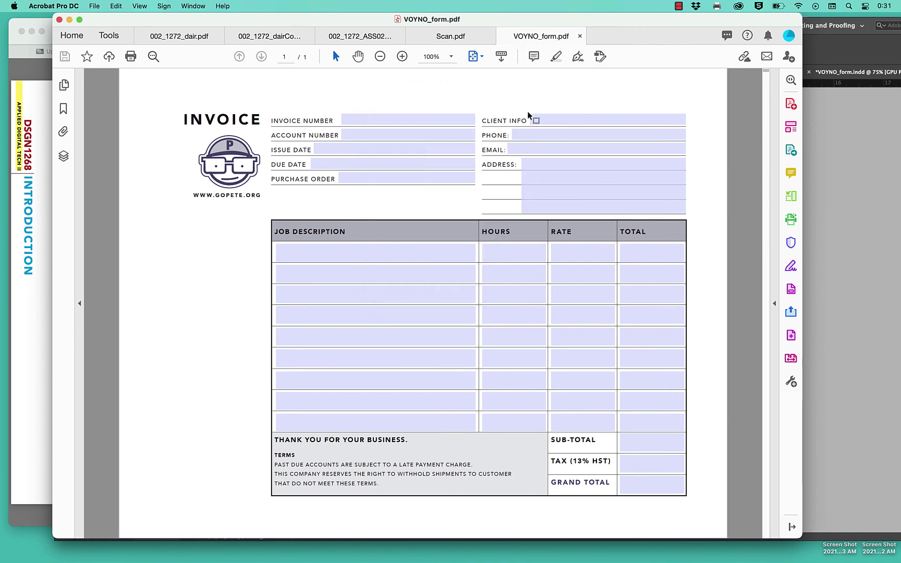
click(69, 20)
click(531, 130)
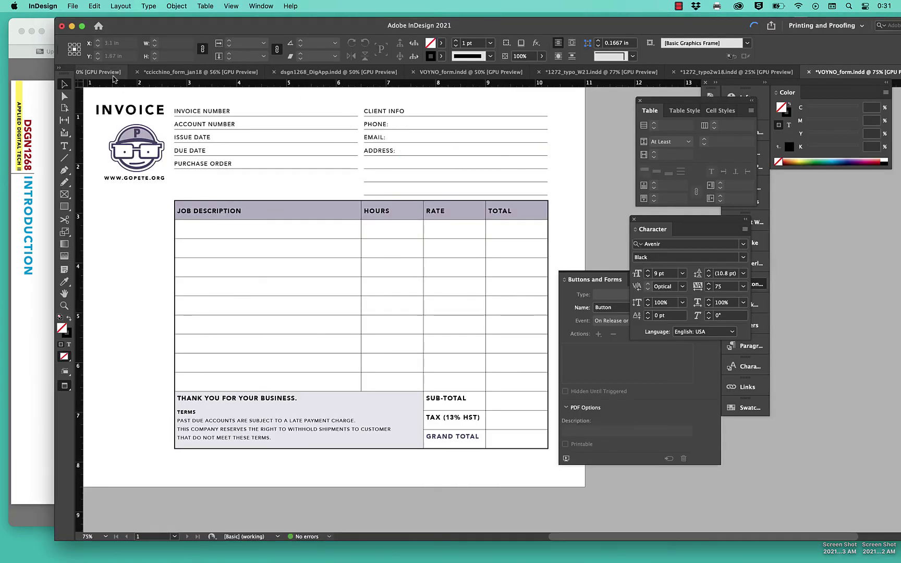
Select the placed logo beside the invoice header fields to examine it, and deselect it.
click(183, 119)
click(161, 92)
click(137, 141)
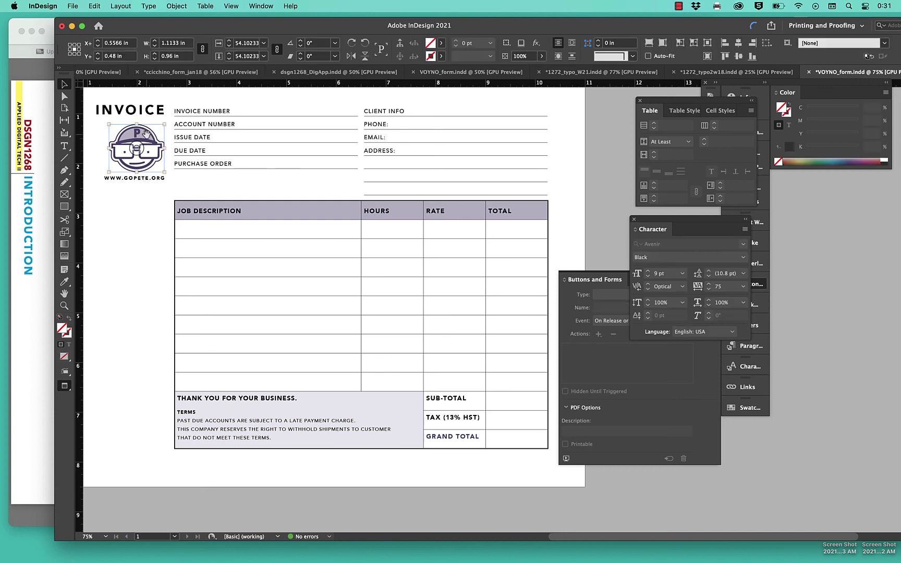
click(118, 221)
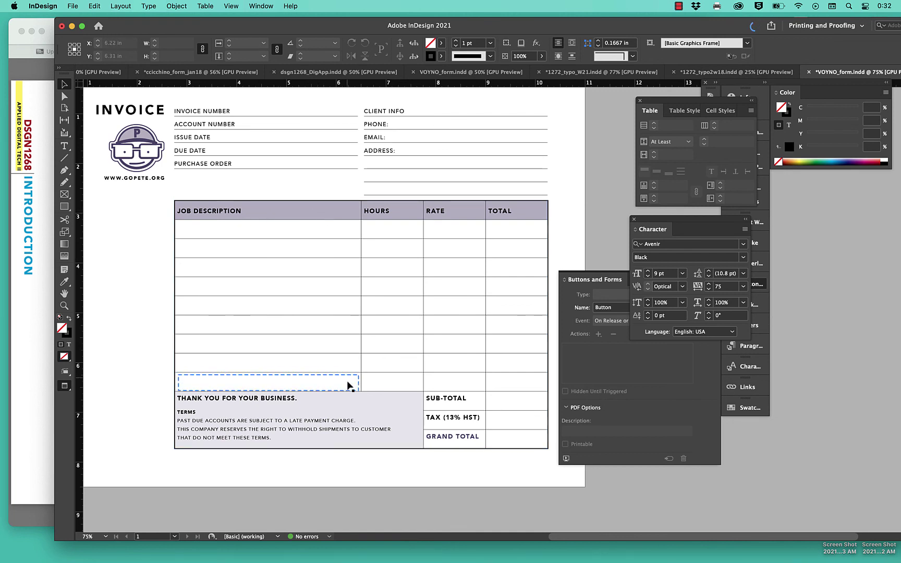
Select the thank-you and terms cell of the invoice table to check its fill colour and tint.
double_click(383, 404)
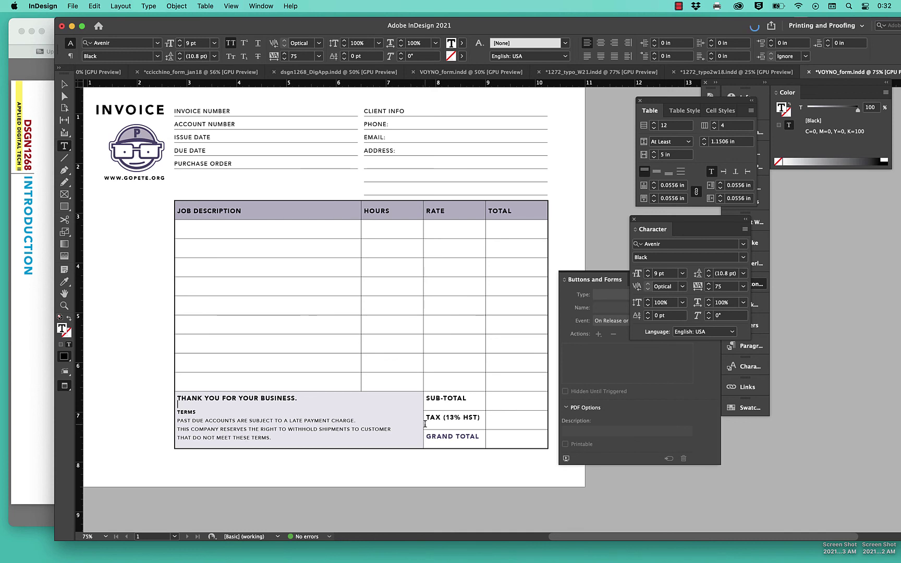
click(171, 440)
click(224, 417)
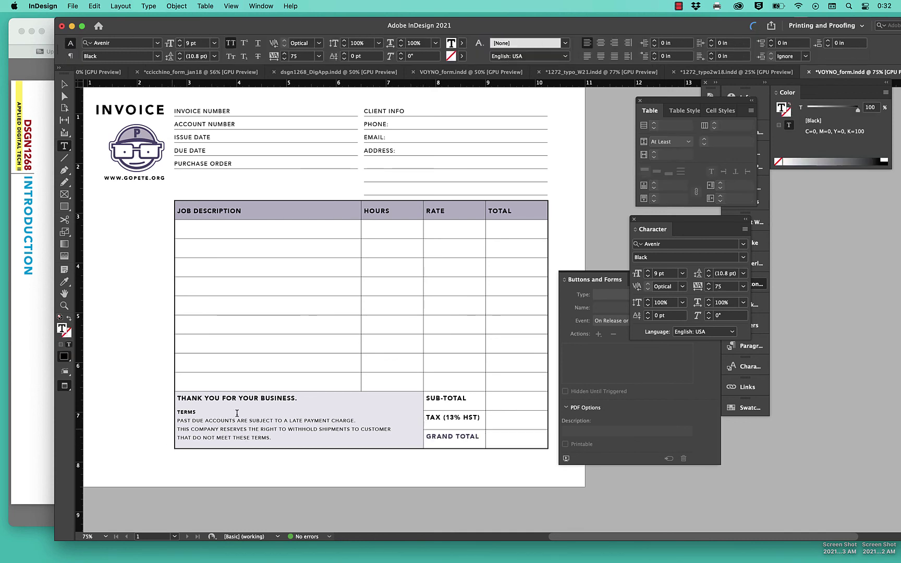
click(397, 415)
drag(290, 444, 179, 392)
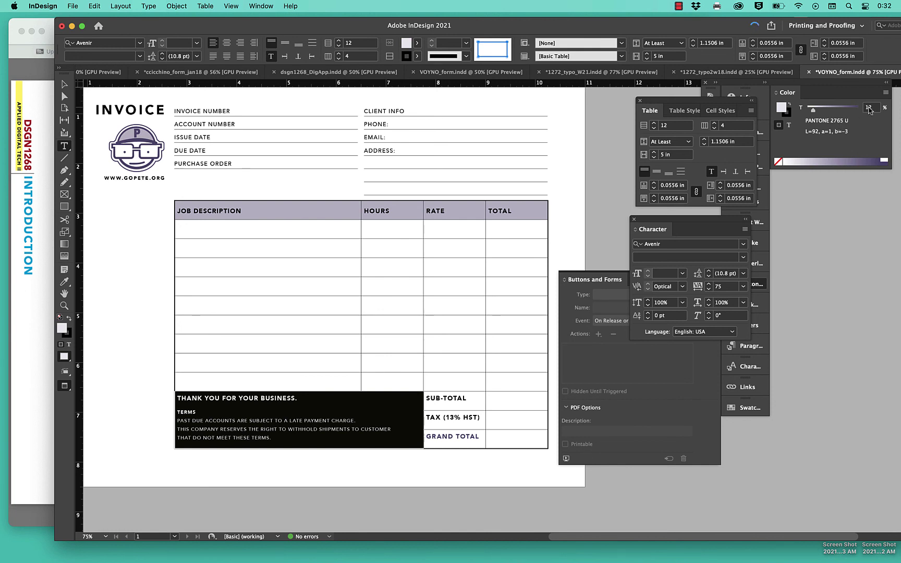
click(357, 396)
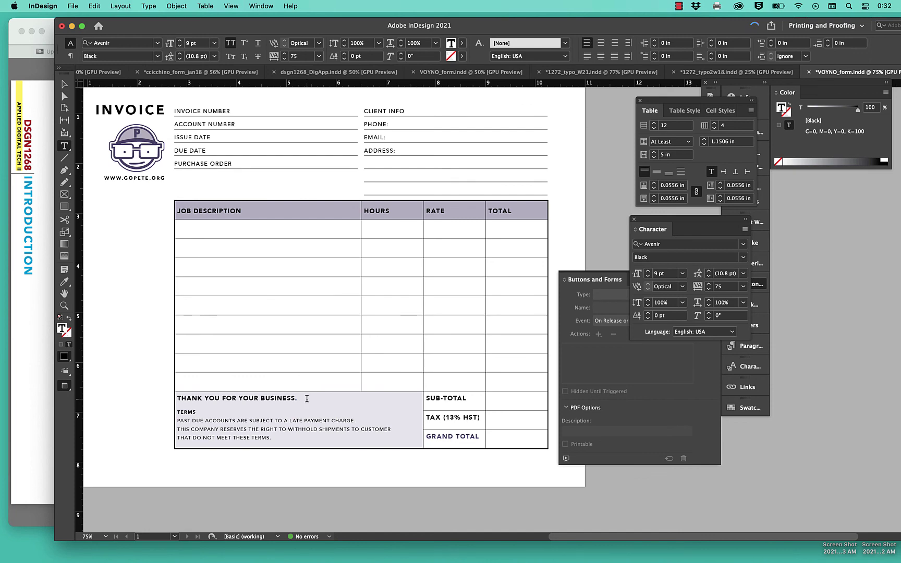